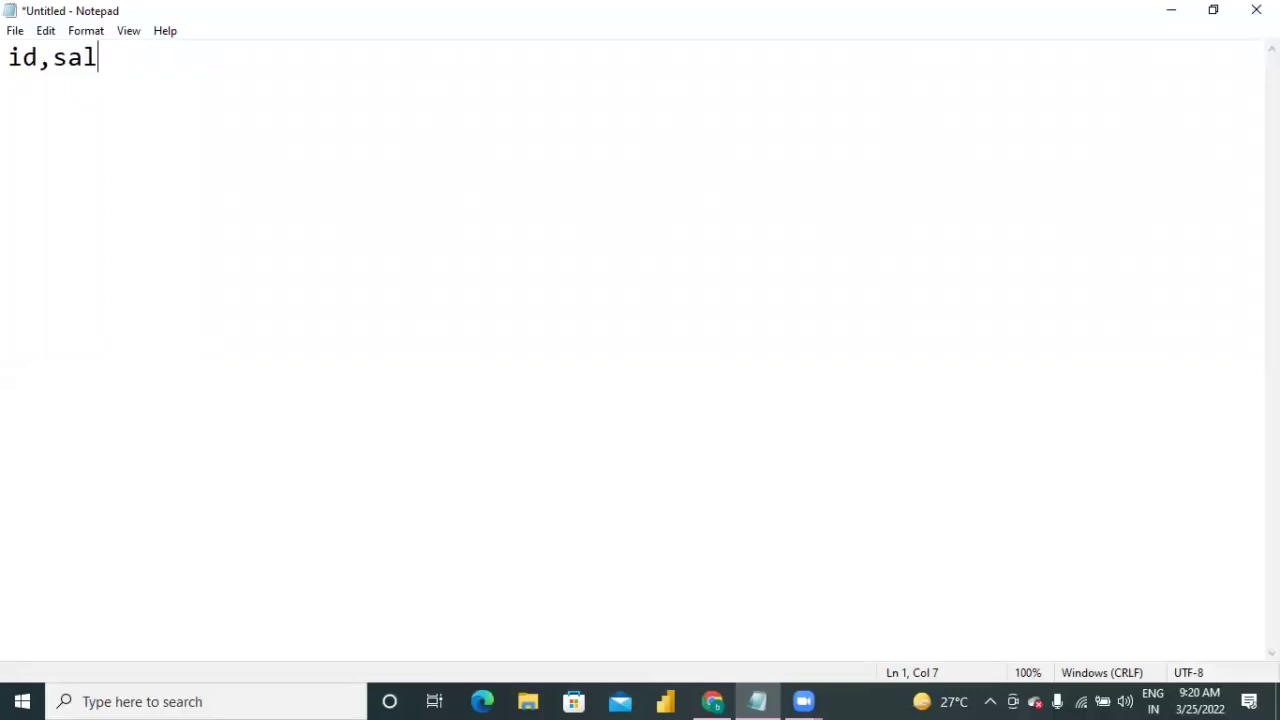
# Step: Add the data rows 108,300000, 109,400000 and 111,500000 on separate lines below the id,sal header
pyautogui.press('Return')
pyautogui.write('108')
pyautogui.press('Return')
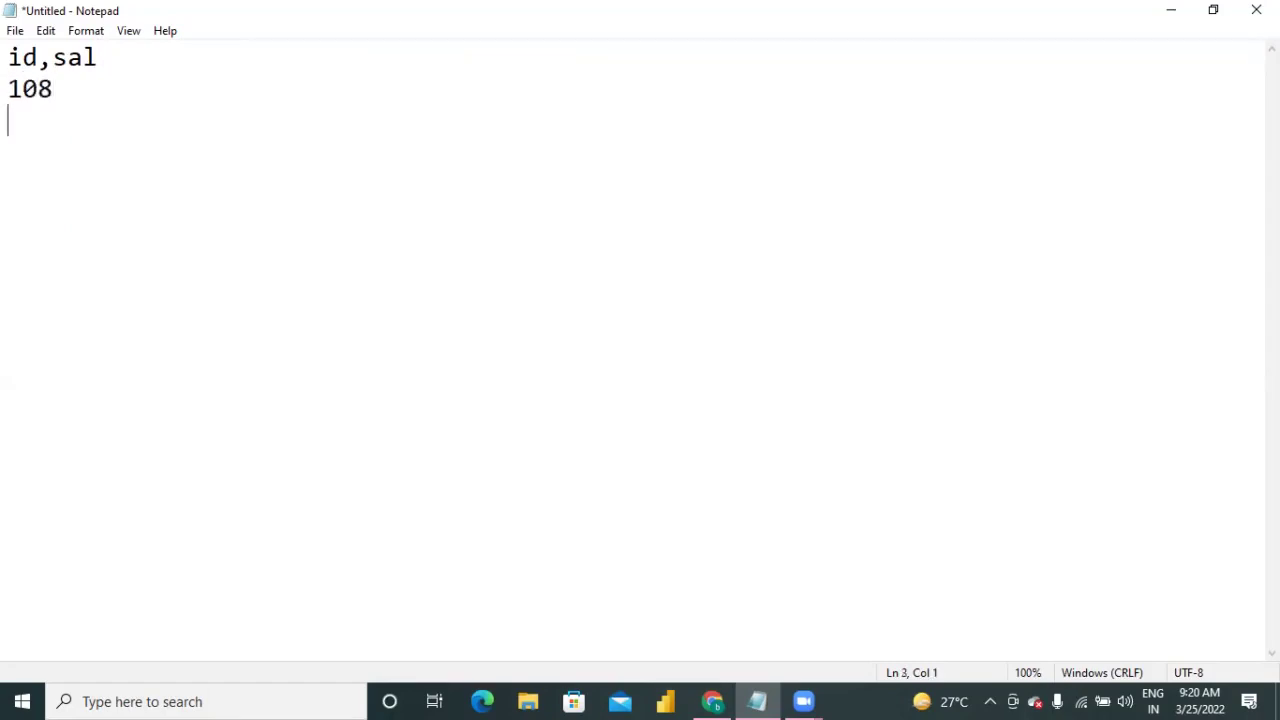
pyautogui.write(',300000 ')
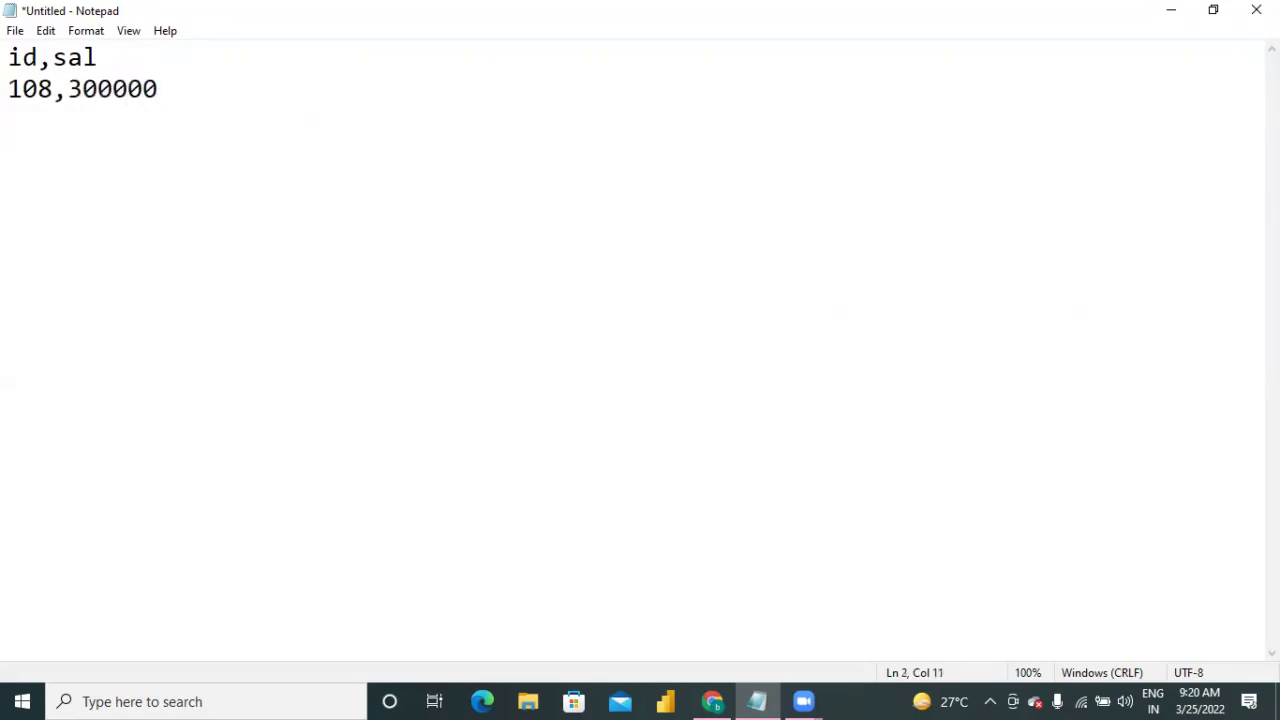
pyautogui.write('109,400000')
pyautogui.press('Return')
pyautogui.write('111')
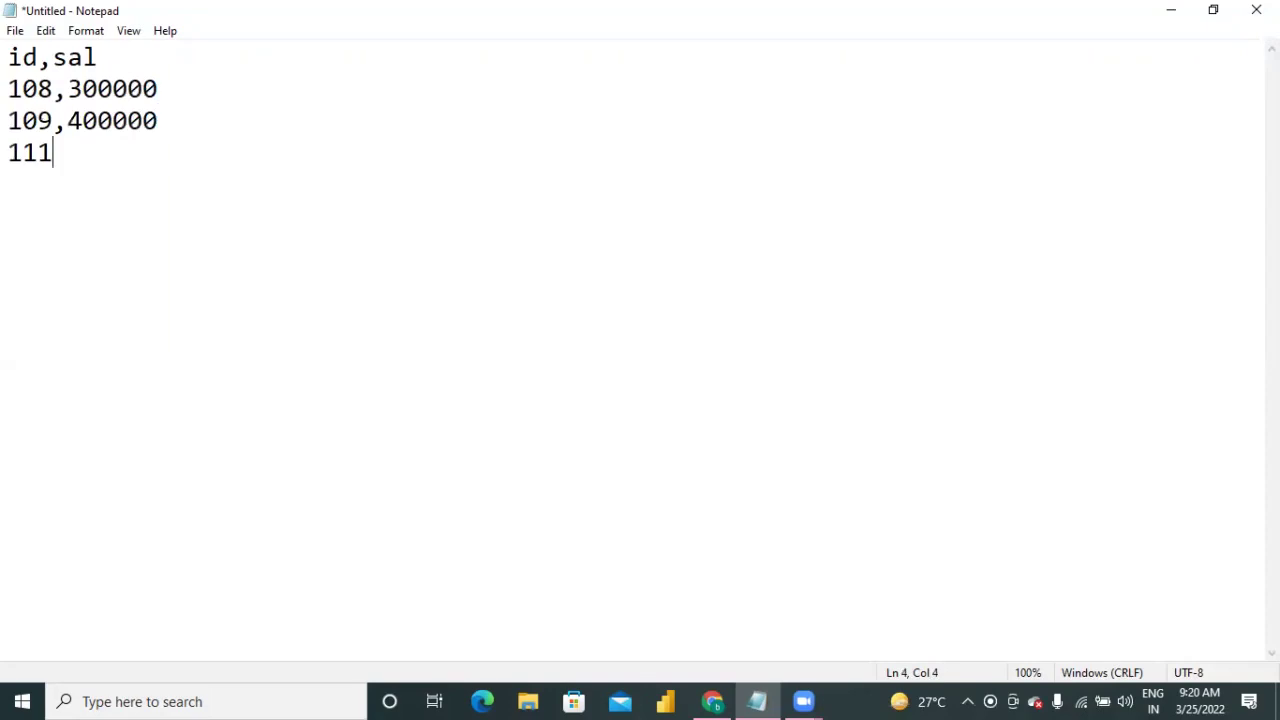
pyautogui.write(',500000')
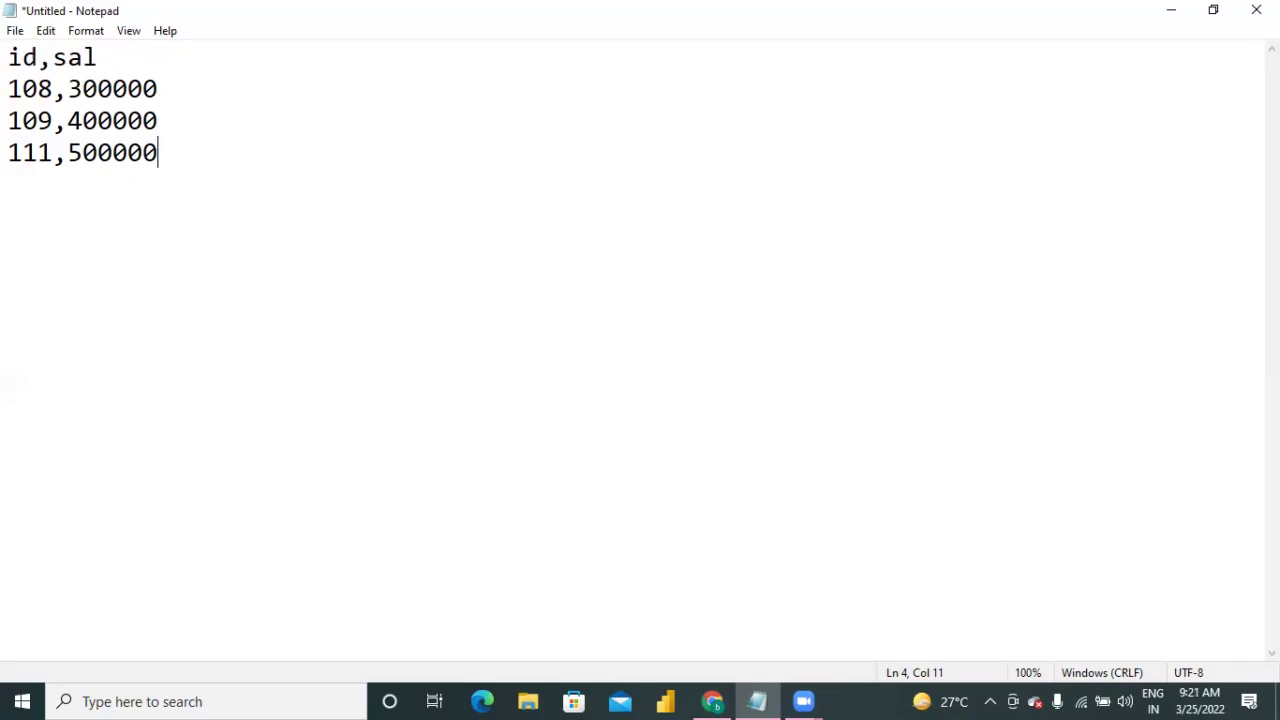
# Step: Save the text file as updateSalList in the suggested folder
pyautogui.click(15, 30)
pyautogui.click(46, 30)
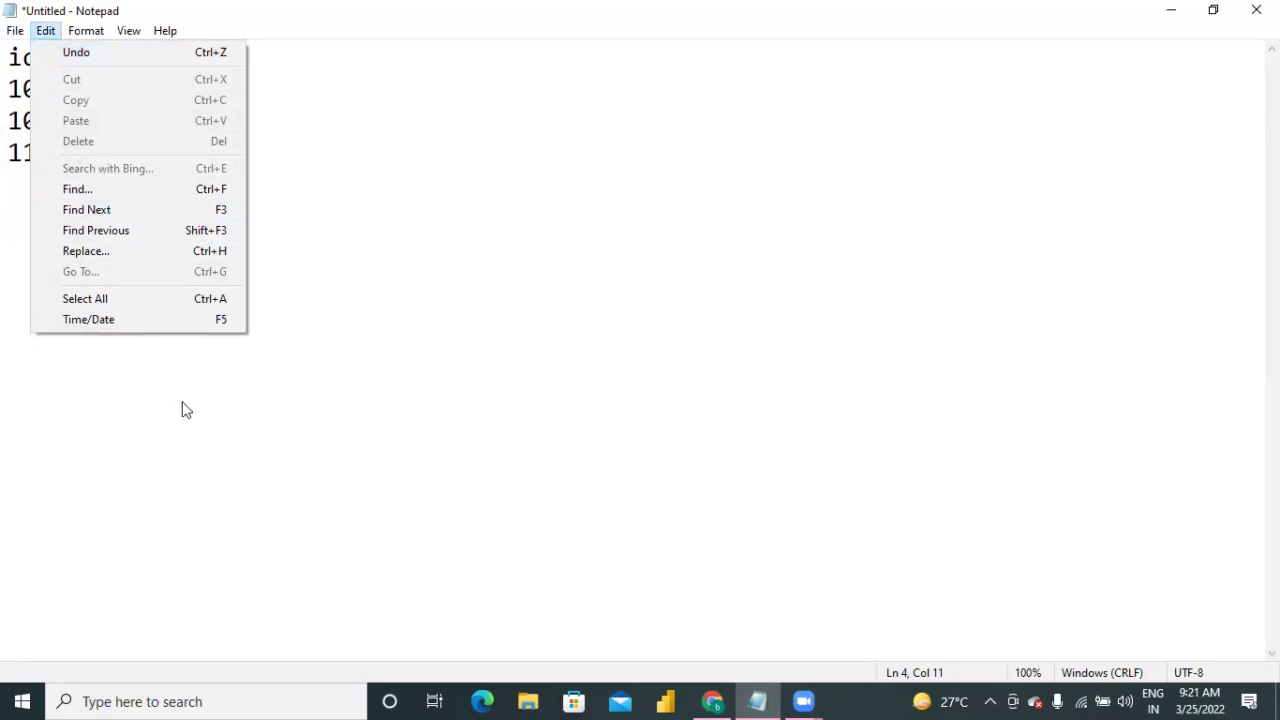
pyautogui.click(407, 197)
pyautogui.click(15, 36)
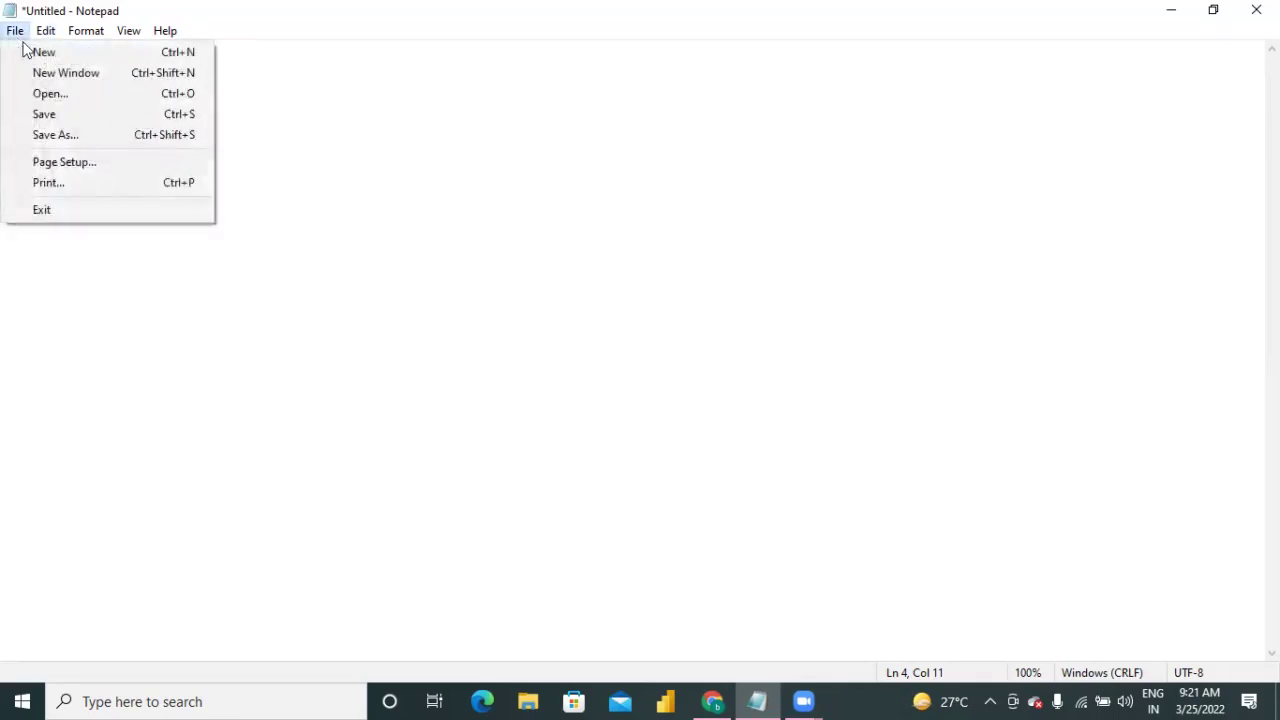
pyautogui.click(51, 136)
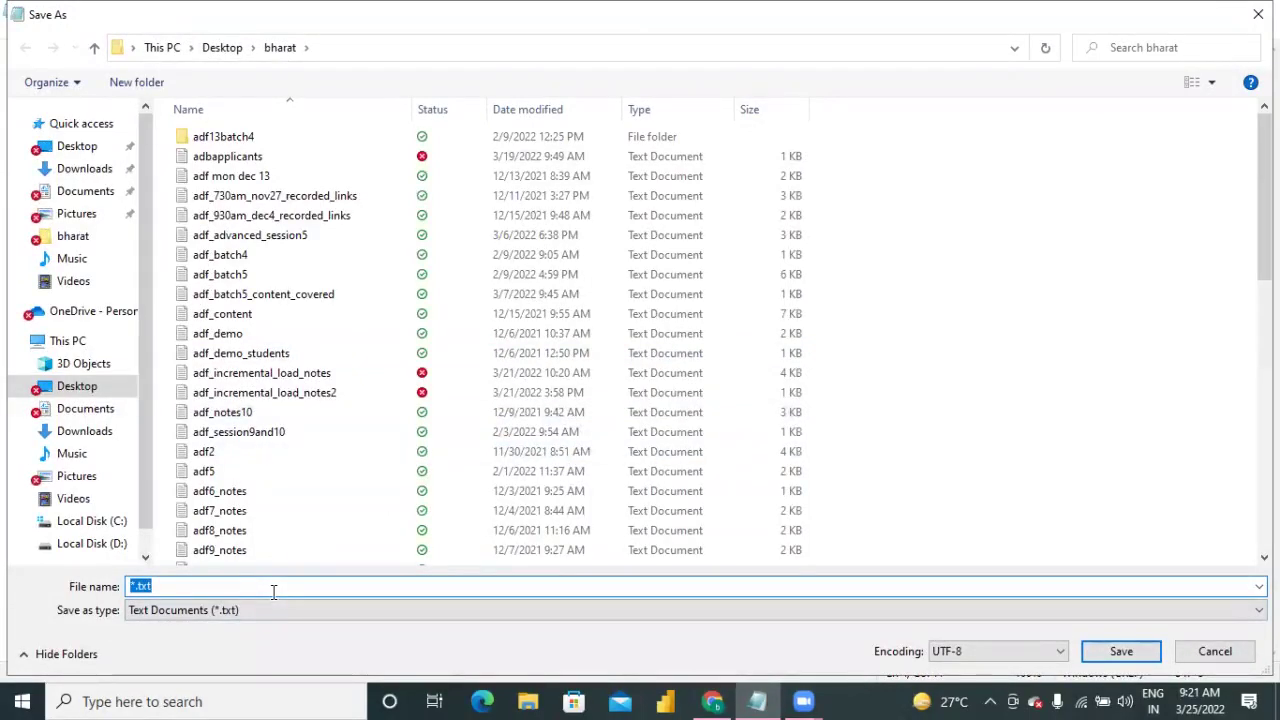
pyautogui.write('up')
pyautogui.write('date1d')
pyautogui.press('BackSpace')
pyautogui.press('BackSpace')
pyautogui.write('Sa')
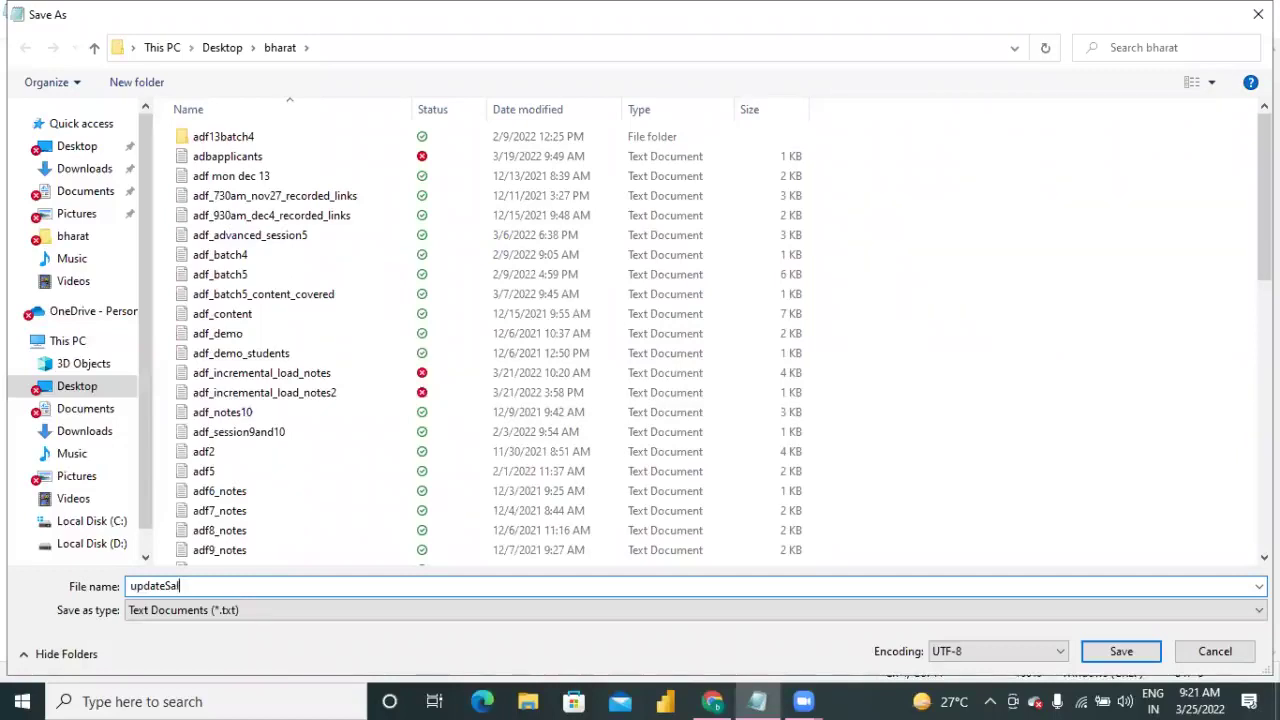
pyautogui.write('lList')
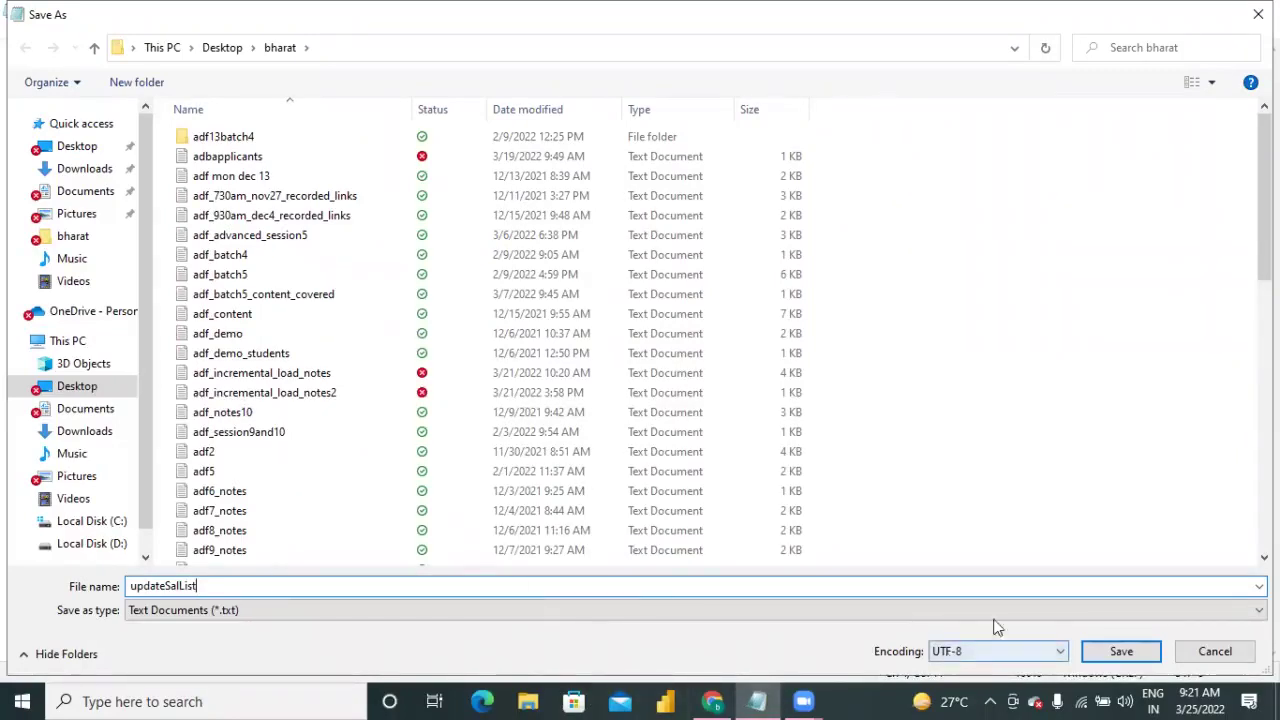
pyautogui.click(1140, 651)
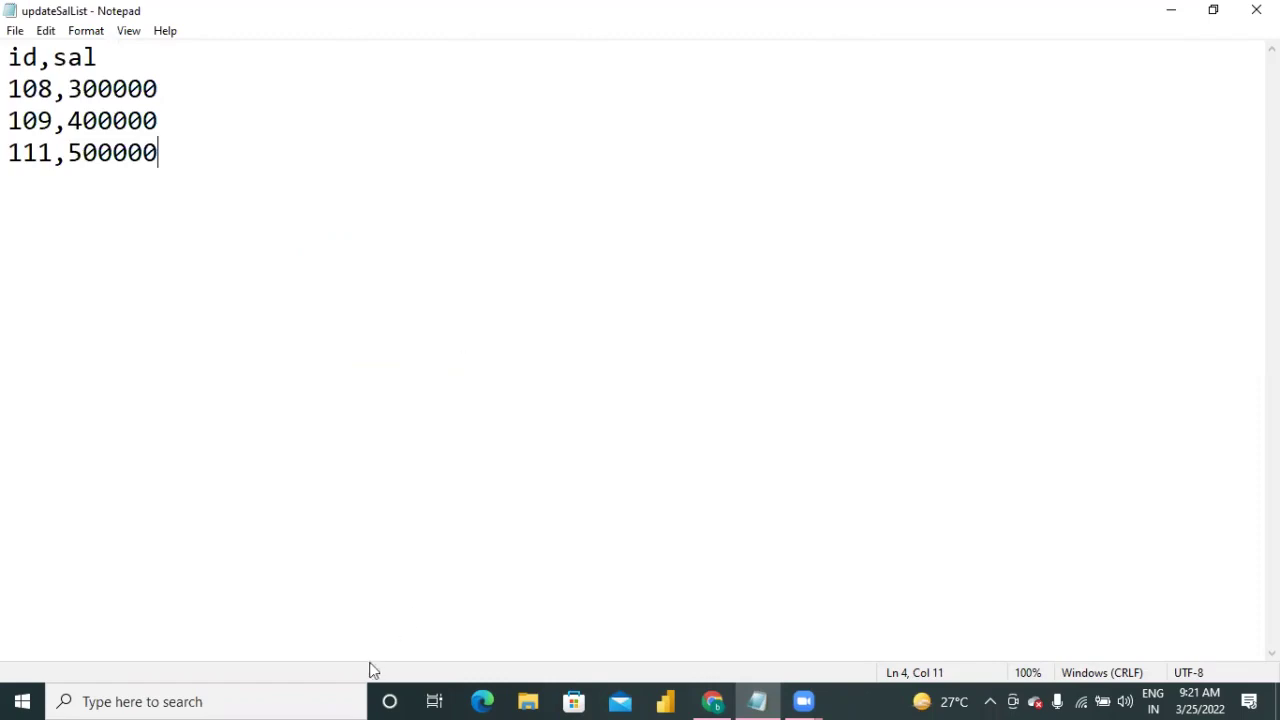
# Step: Switch to the Azure portal in Chrome and open the blob upload form for the mydata container
pyautogui.click(720, 700)
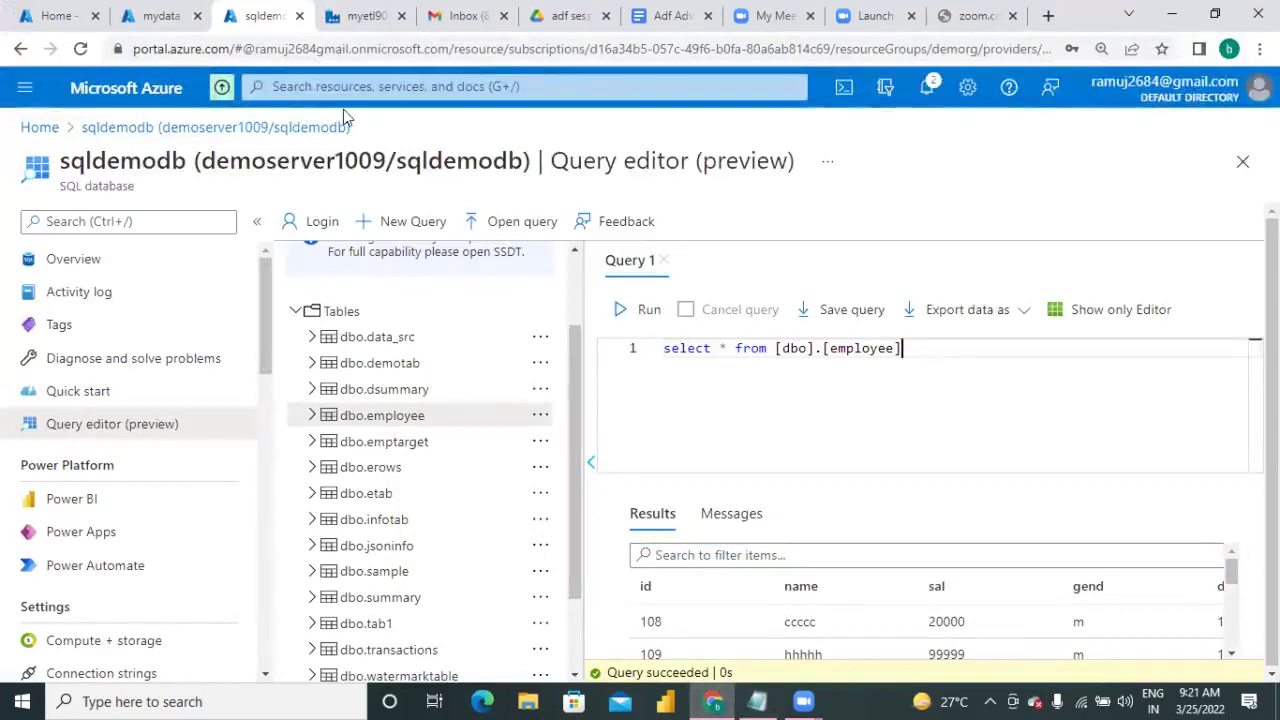
pyautogui.hotkey('ctrl', 'Tab')
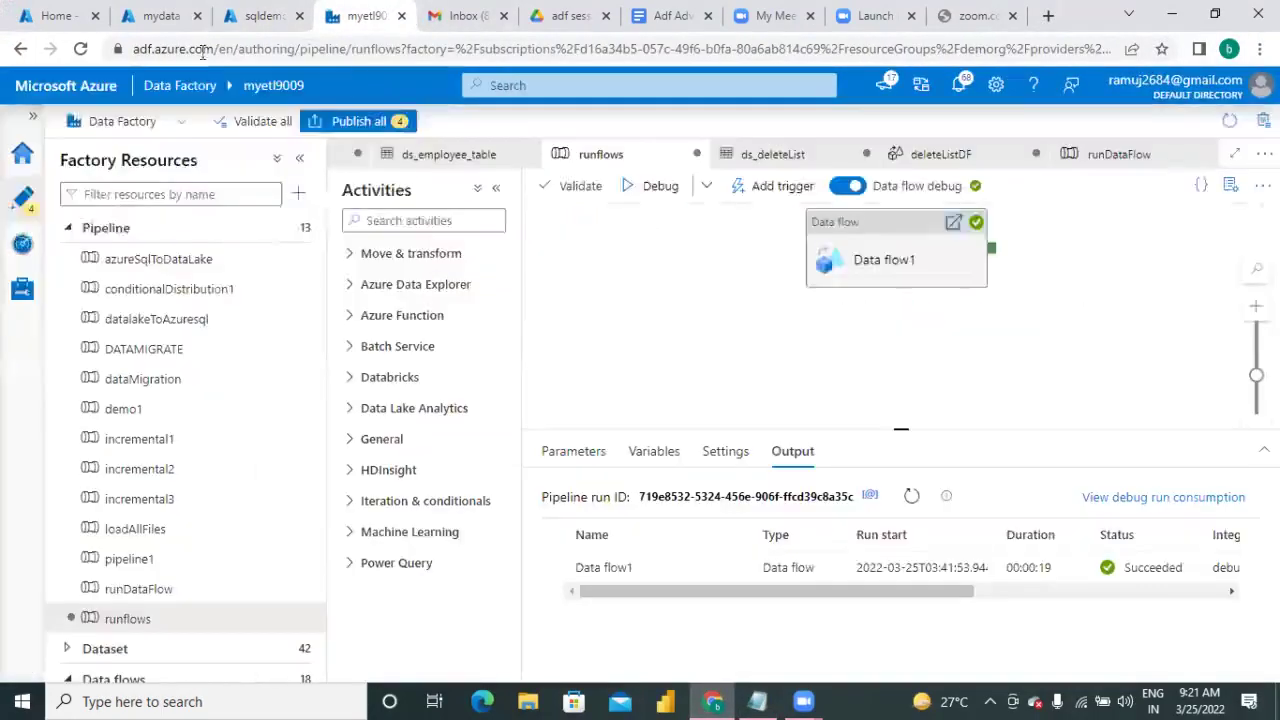
pyautogui.click(160, 16)
pyautogui.click(348, 222)
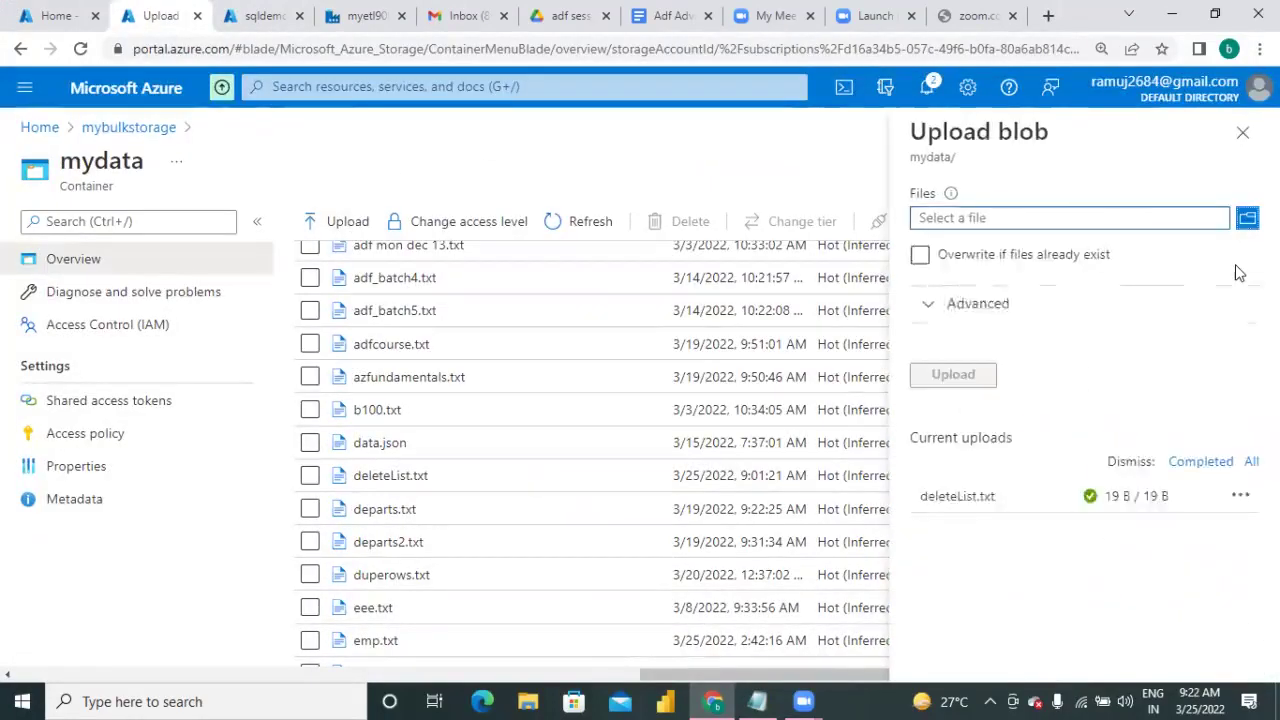
# Step: Upload updateSalList.txt from its folder on the Desktop to the mydata container and close the upload form
pyautogui.click(1095, 220)
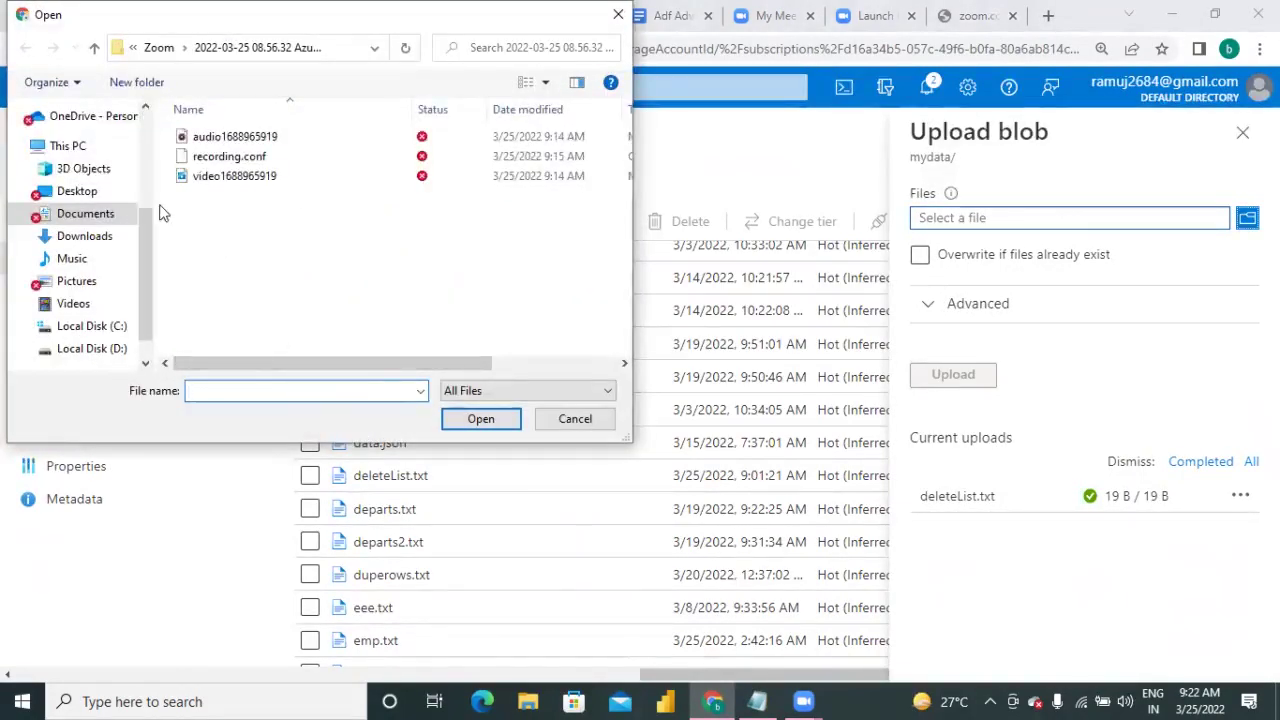
pyautogui.click(77, 191)
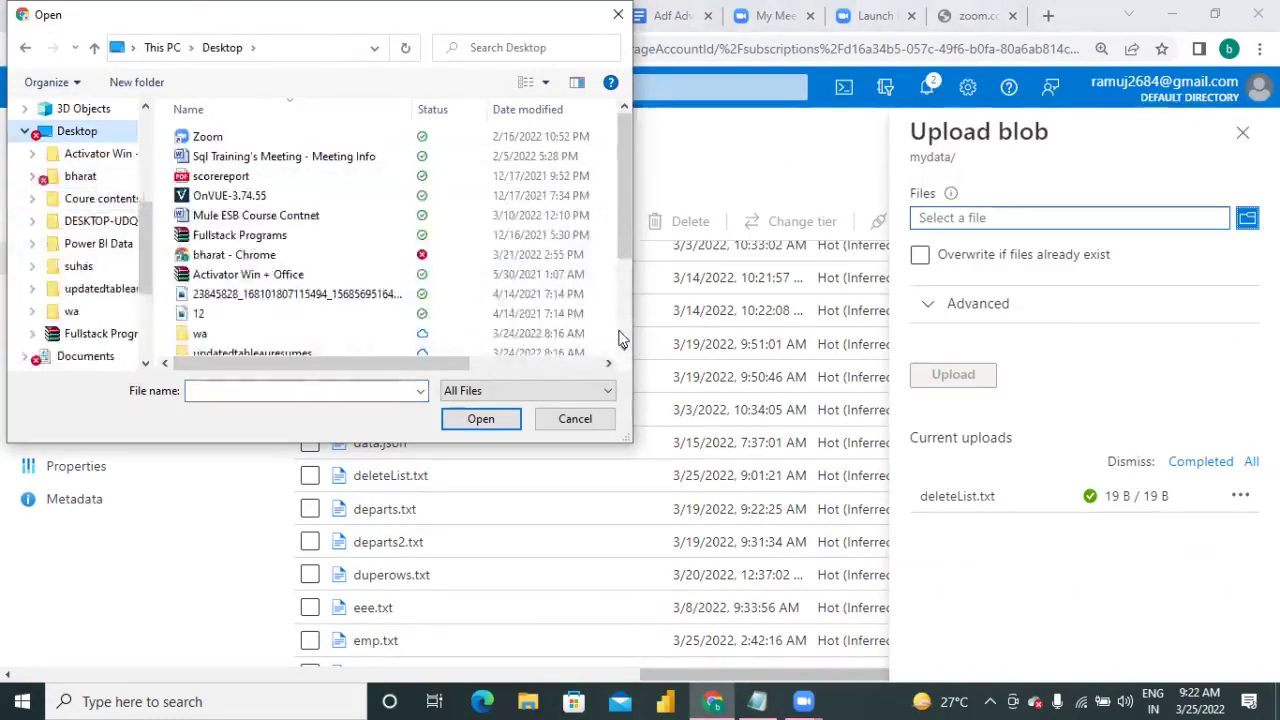
pyautogui.scroll(-2, 622, 338)
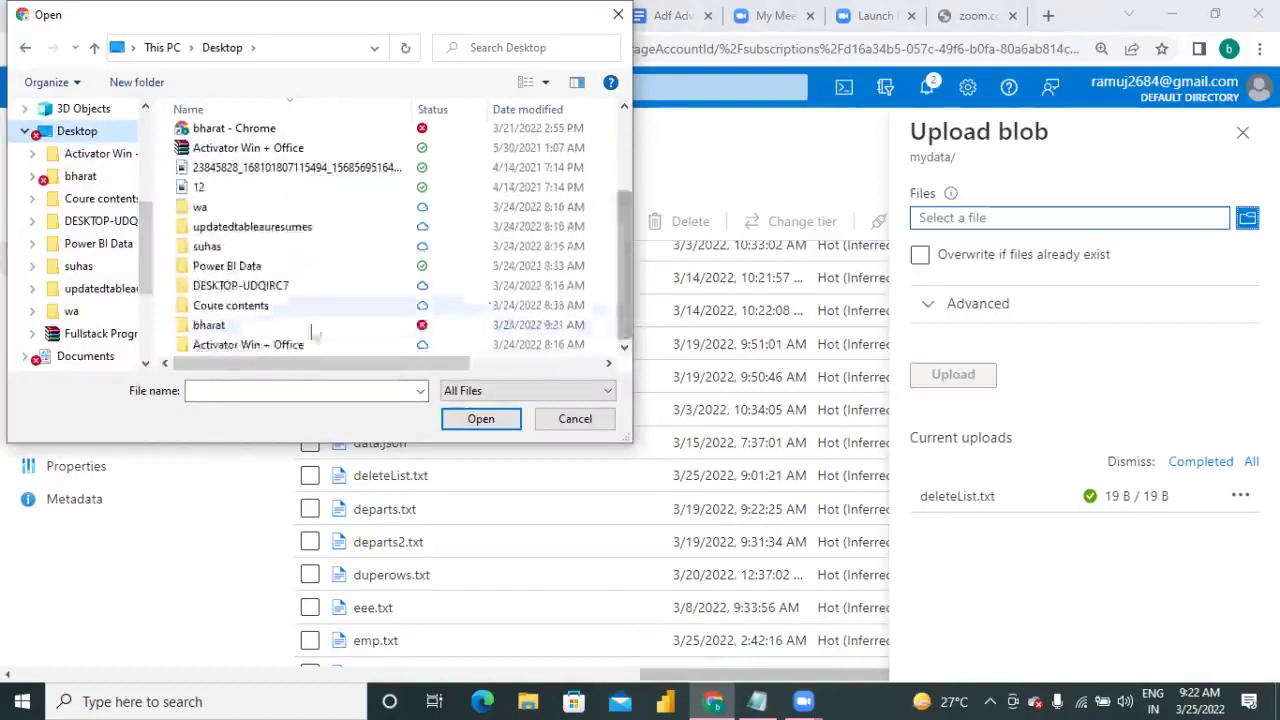
pyautogui.doubleClick(262, 326)
pyautogui.click(249, 392)
pyautogui.write('up')
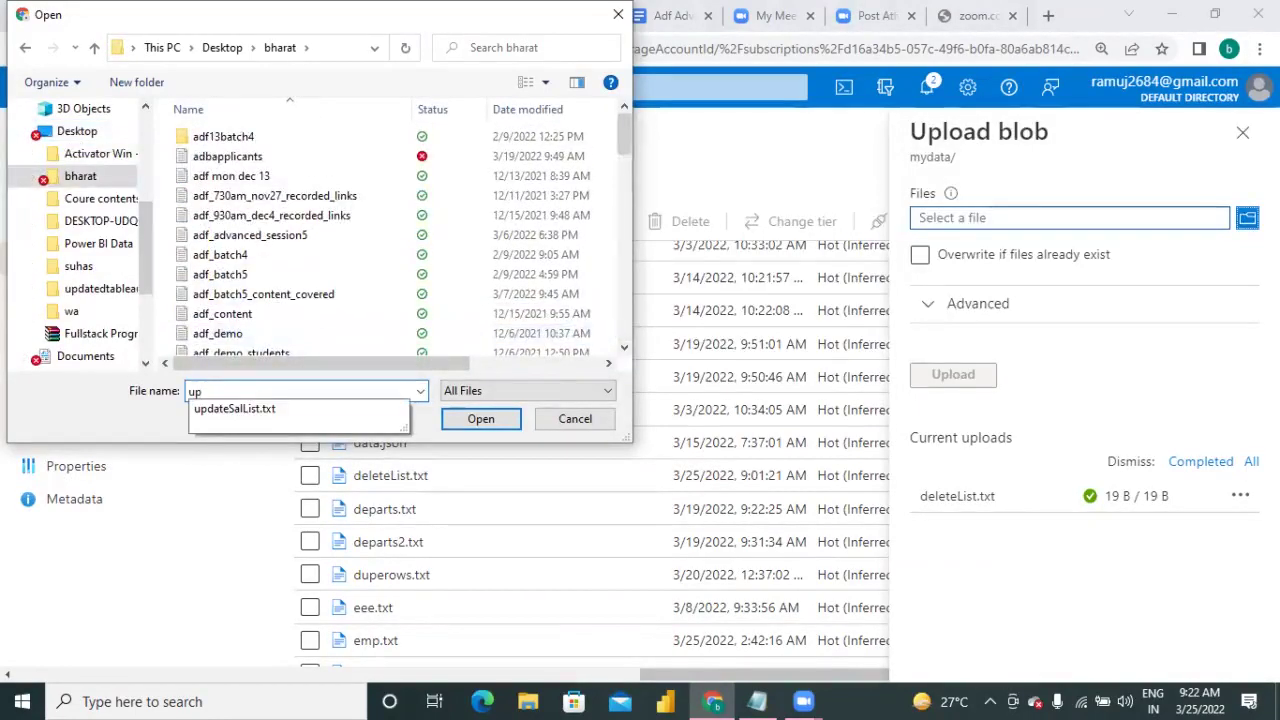
pyautogui.click(279, 413)
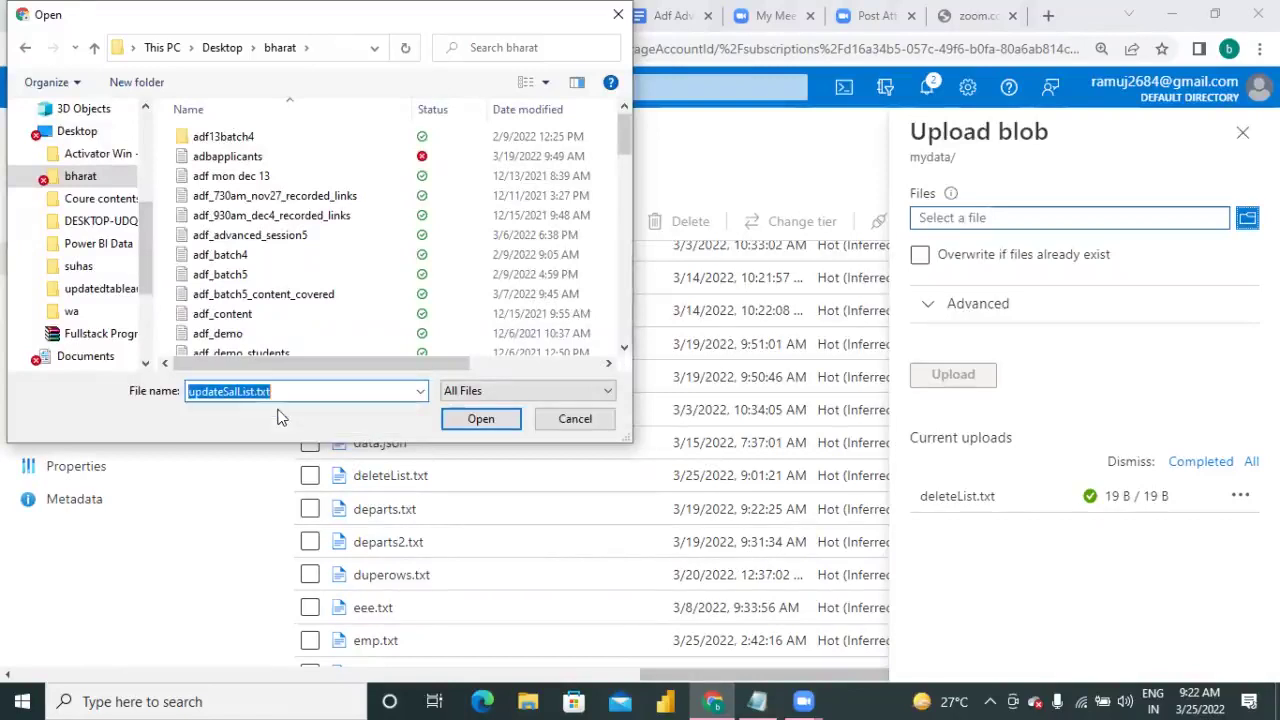
pyautogui.click(472, 419)
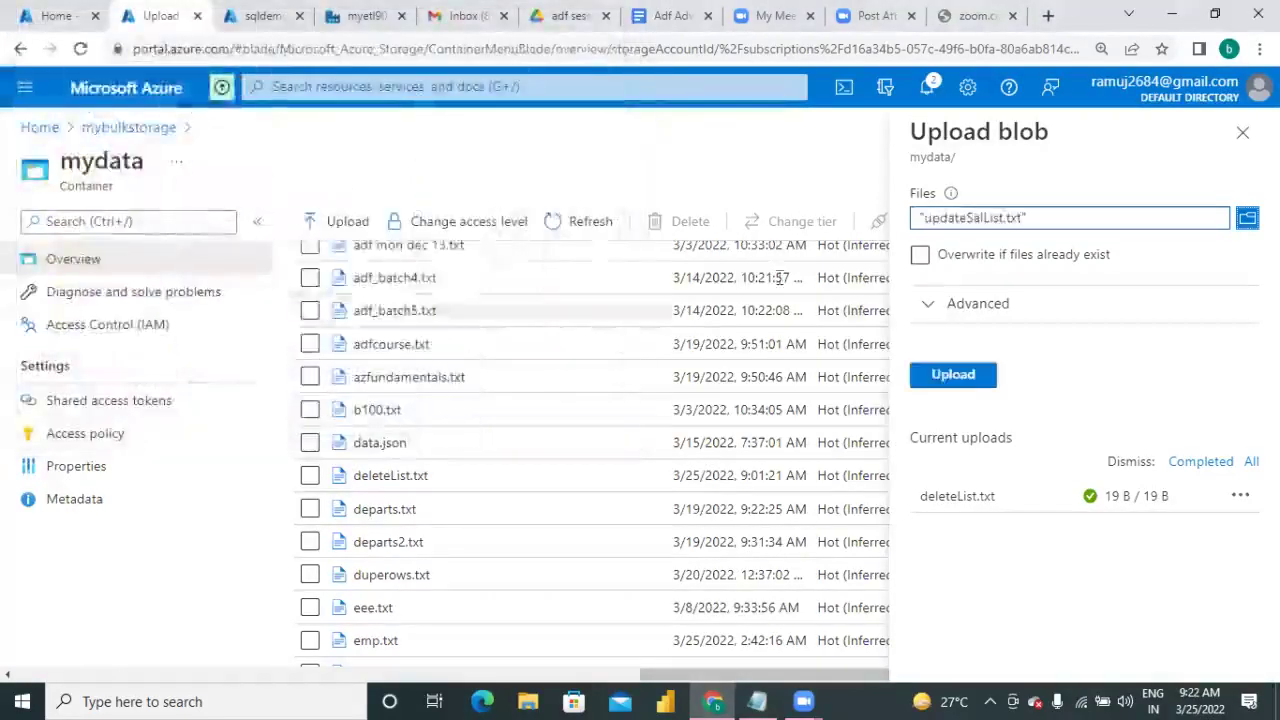
pyautogui.click(960, 378)
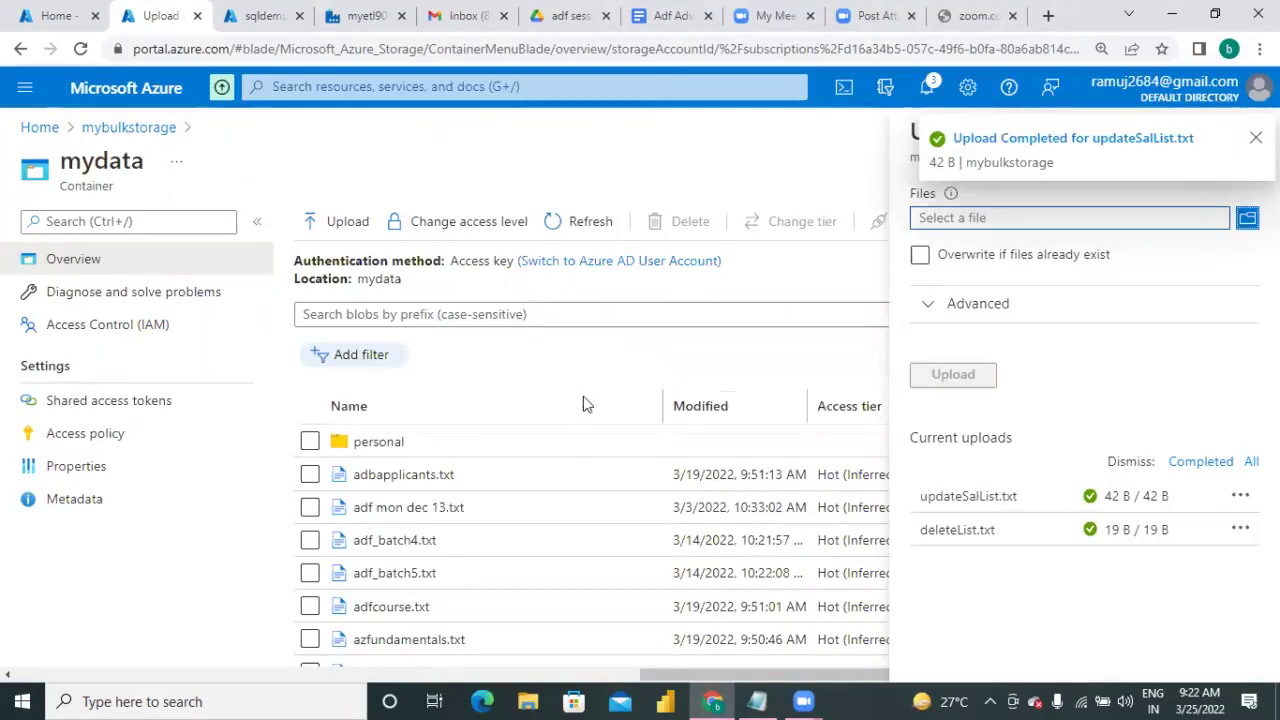
pyautogui.click(1245, 134)
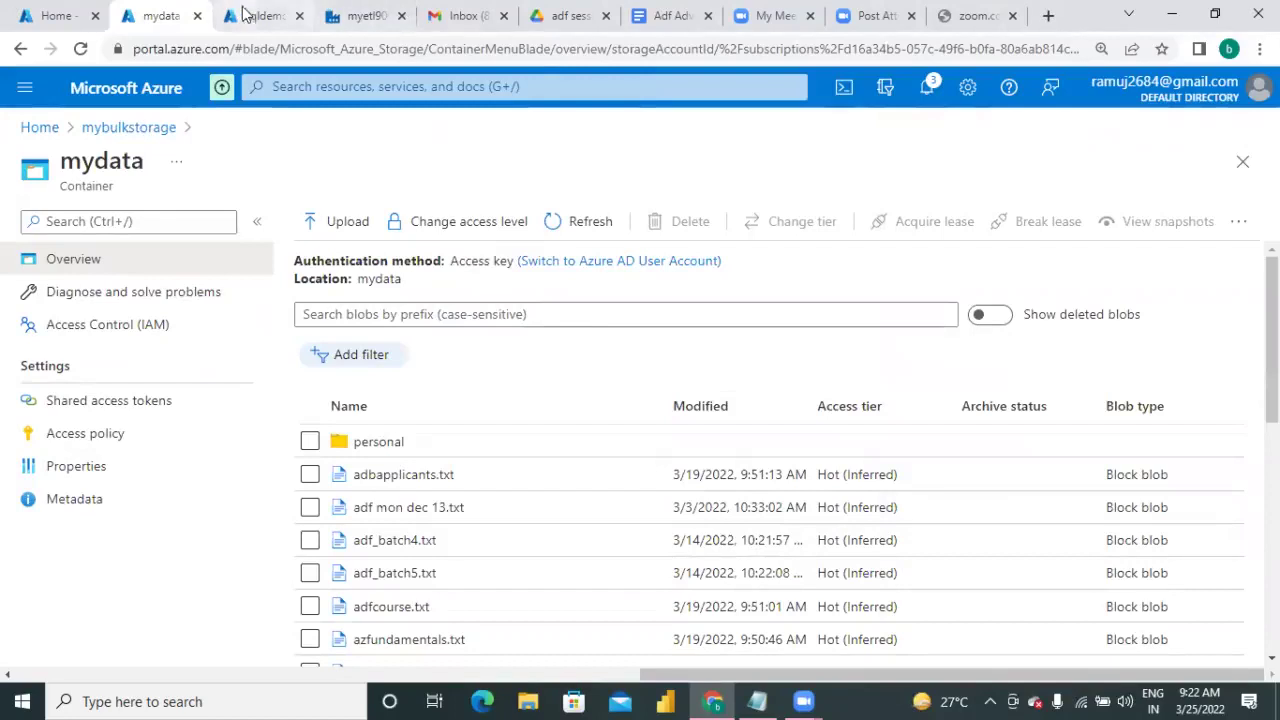
# Step: Switch to the myetl9009 data factory, collapse the pipeline and data flow lists, and start a new dataset
pyautogui.click(396, 12)
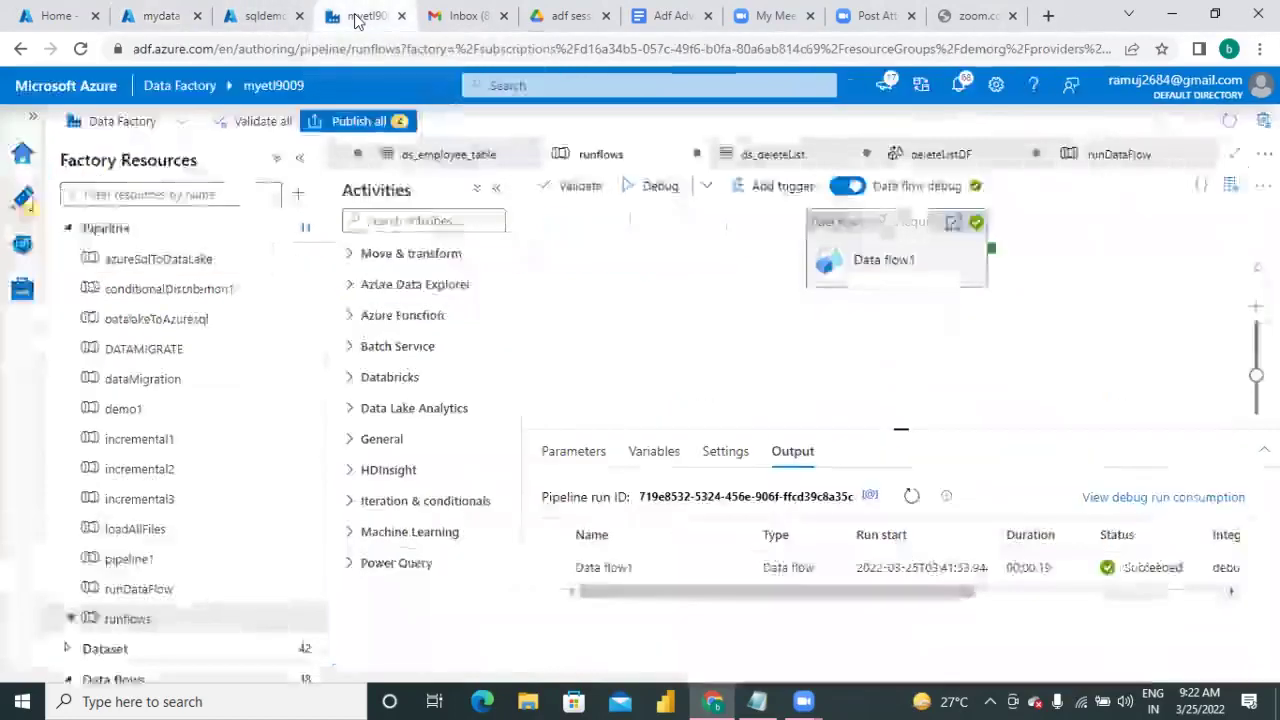
pyautogui.click(67, 228)
pyautogui.click(66, 289)
pyautogui.click(65, 290)
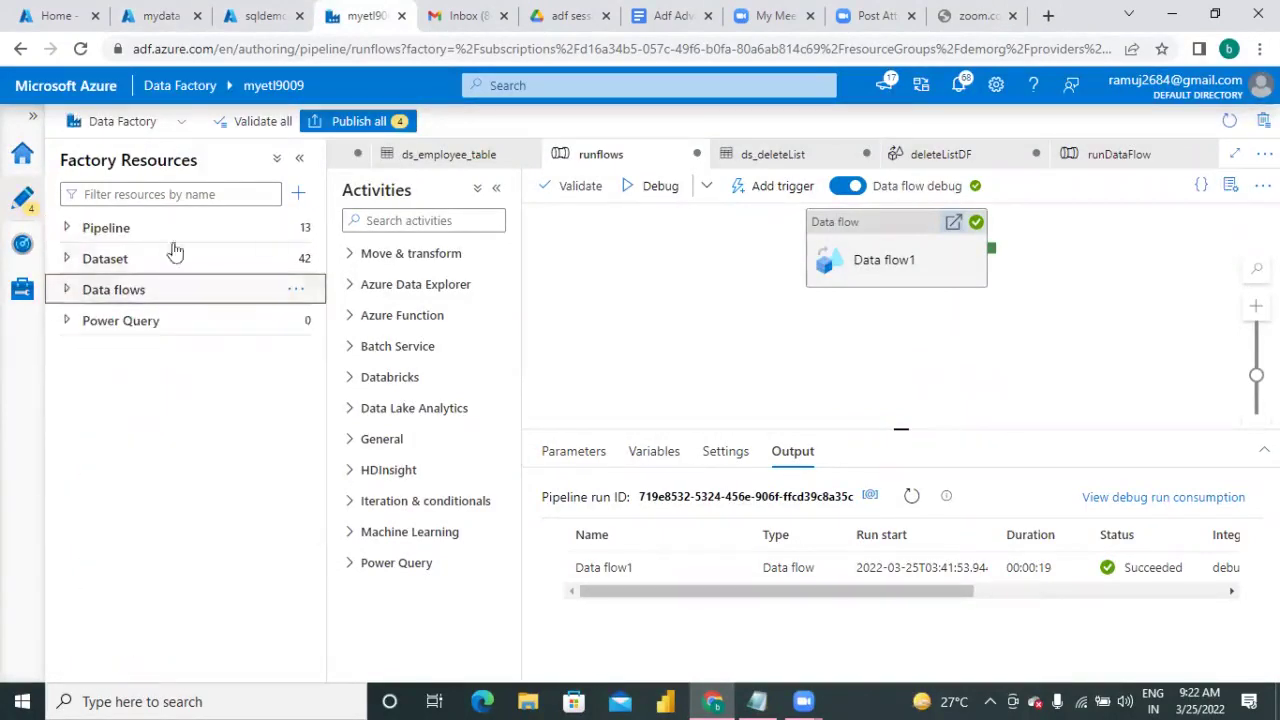
pyautogui.click(297, 259)
pyautogui.click(378, 286)
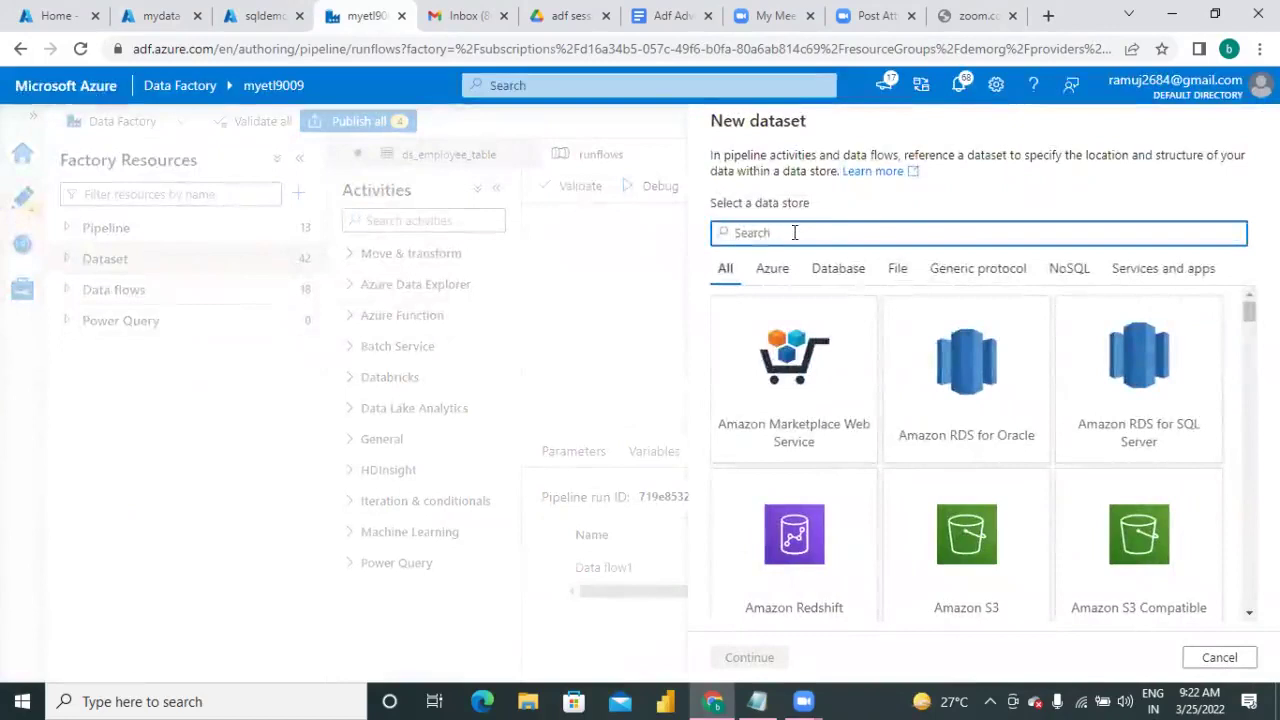
# Step: Choose Azure Data Lake Storage Gen2 as the dataset's data store and DelimitedText as its format
pyautogui.write('ad')
pyautogui.press('BackSpace')
pyautogui.press('BackSpace')
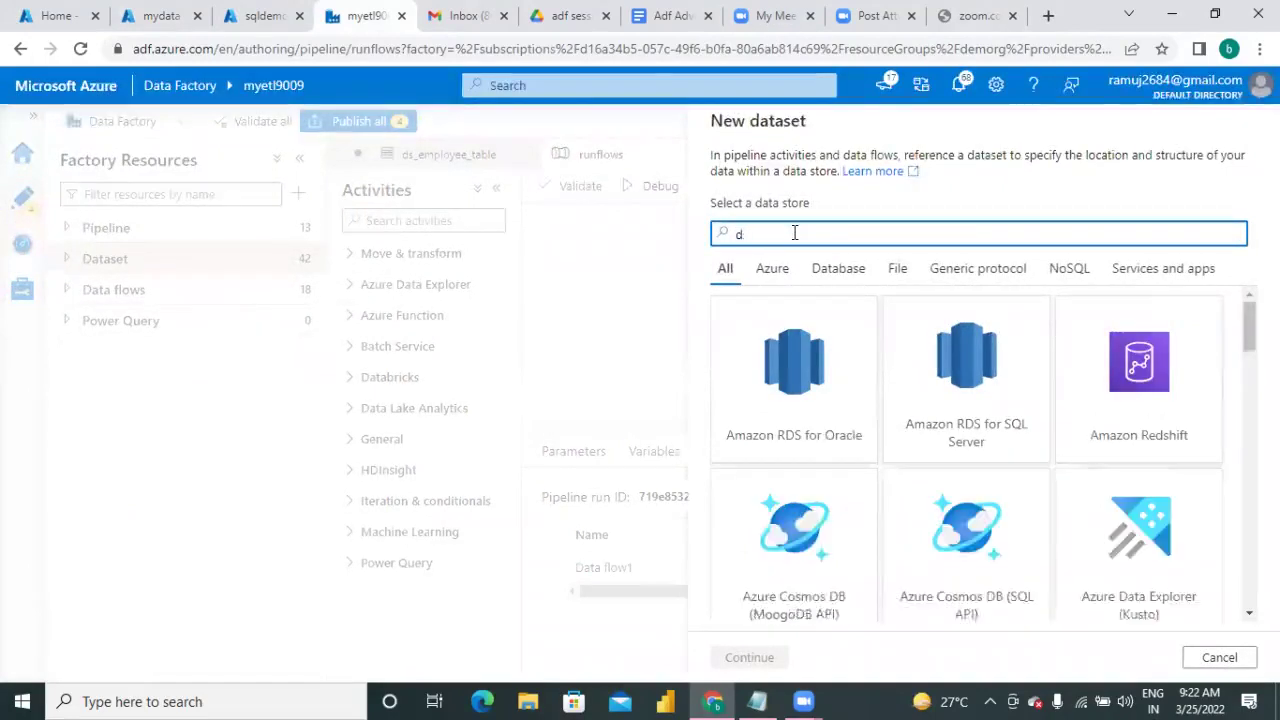
pyautogui.write('data lake')
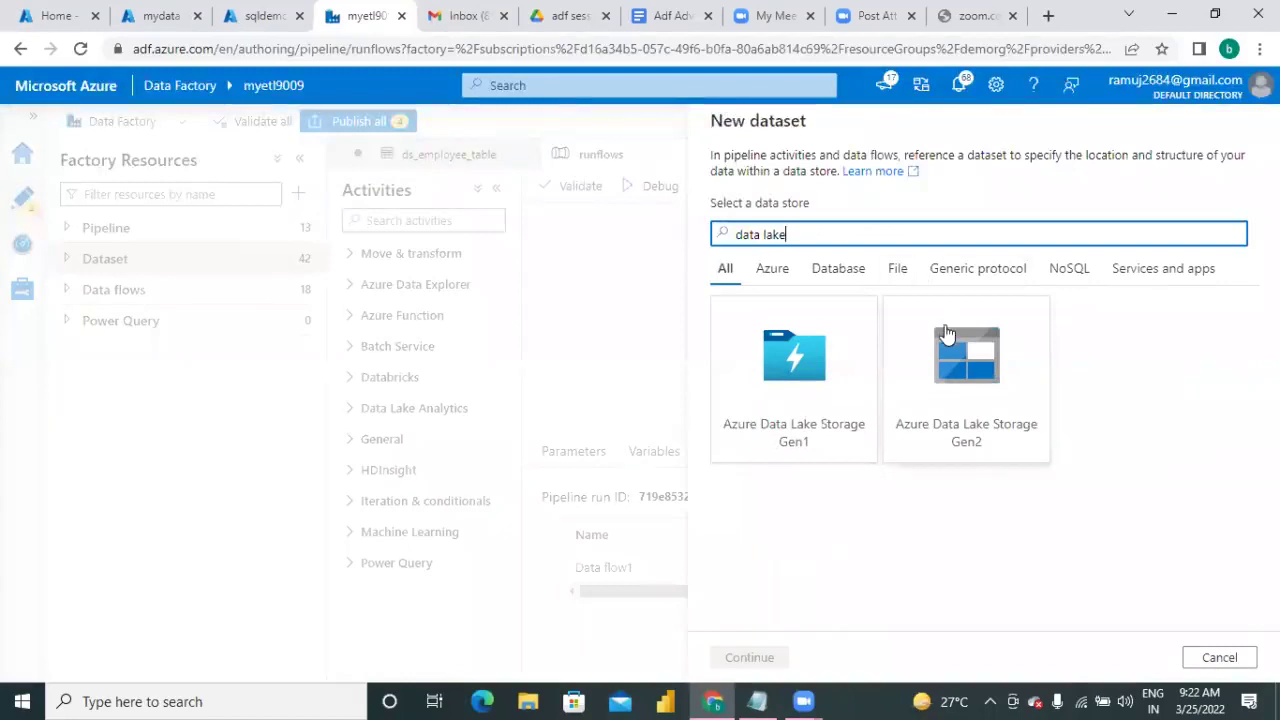
pyautogui.click(945, 424)
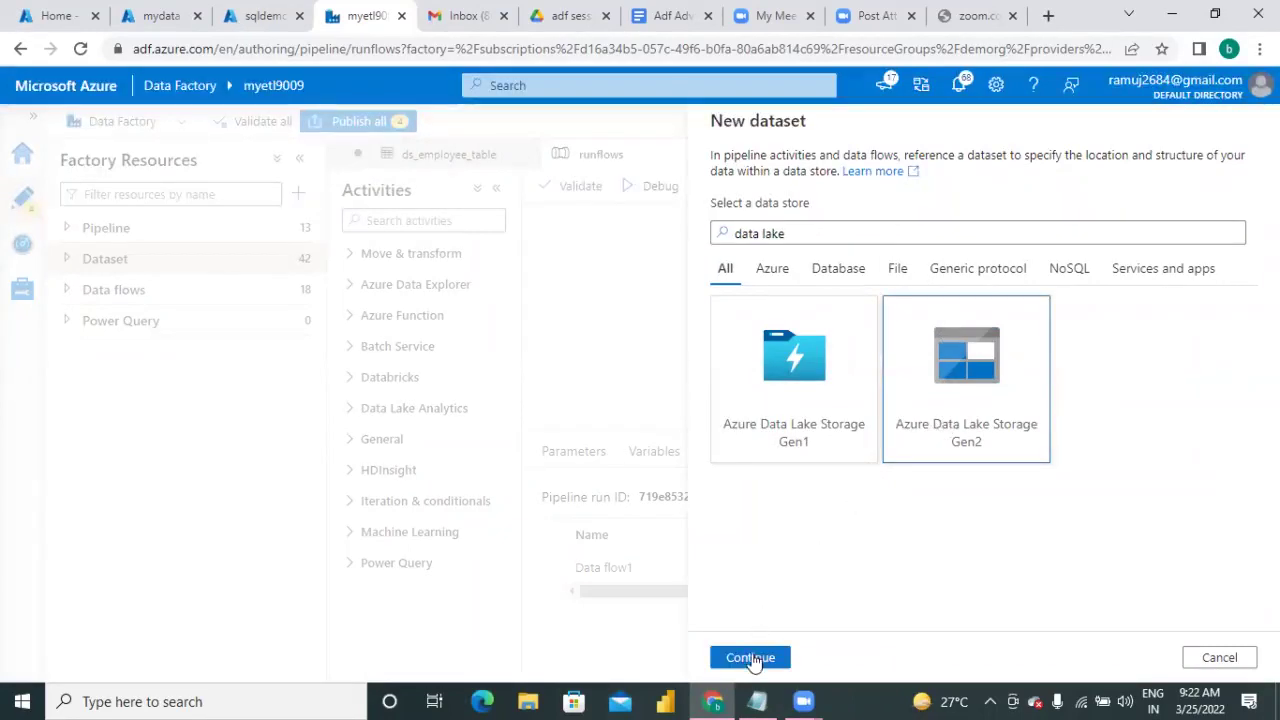
pyautogui.click(752, 657)
pyautogui.click(1155, 242)
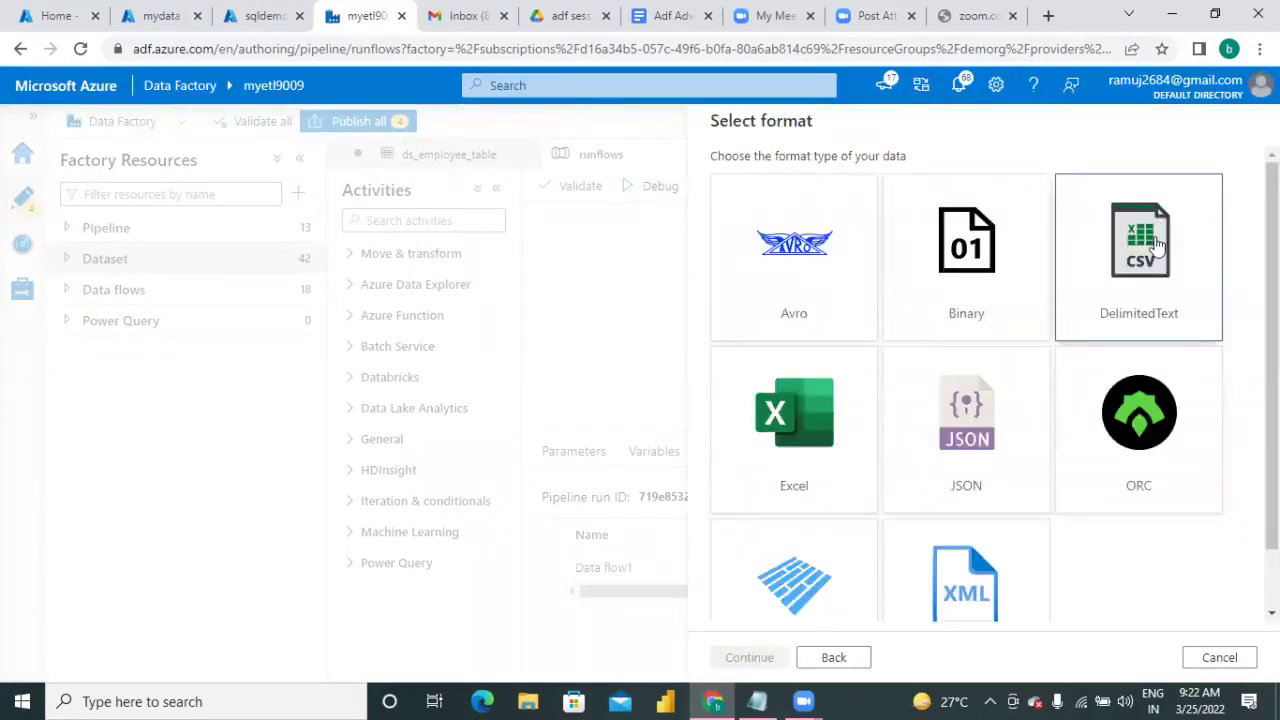
pyautogui.click(752, 660)
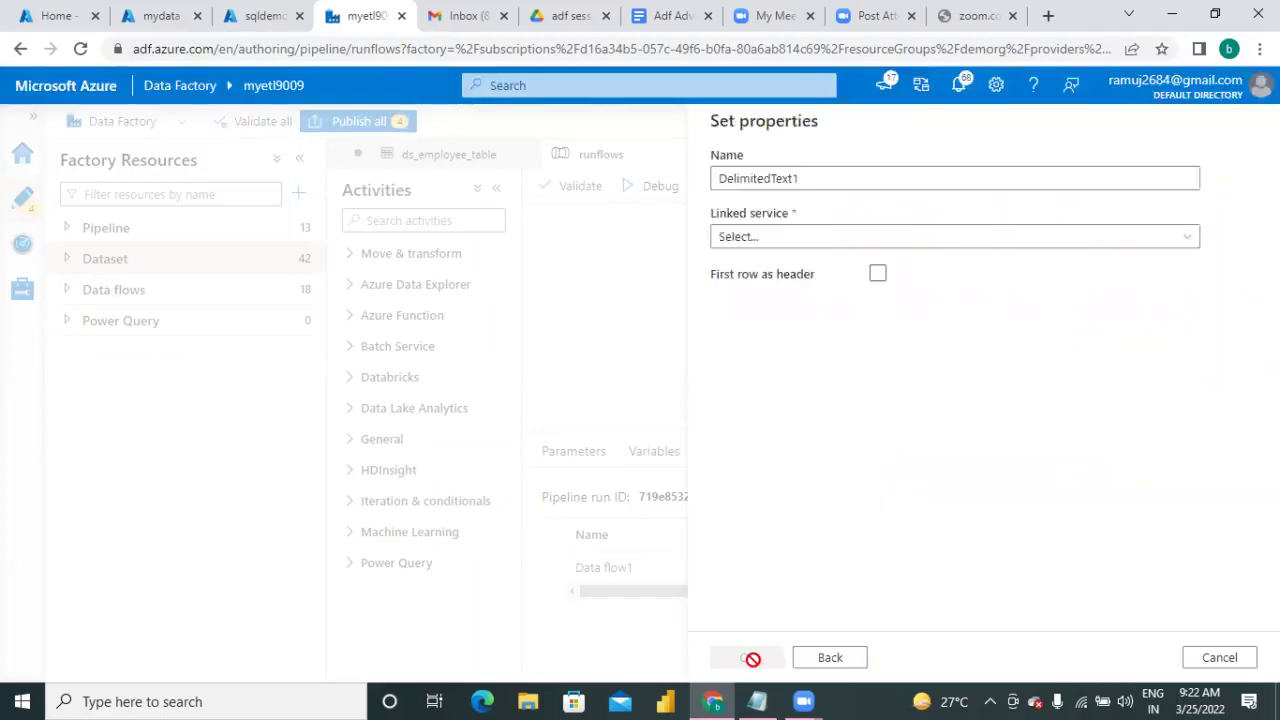
# Step: Treat the first row as header and name the dataset ds_updateSalList
pyautogui.click(876, 273)
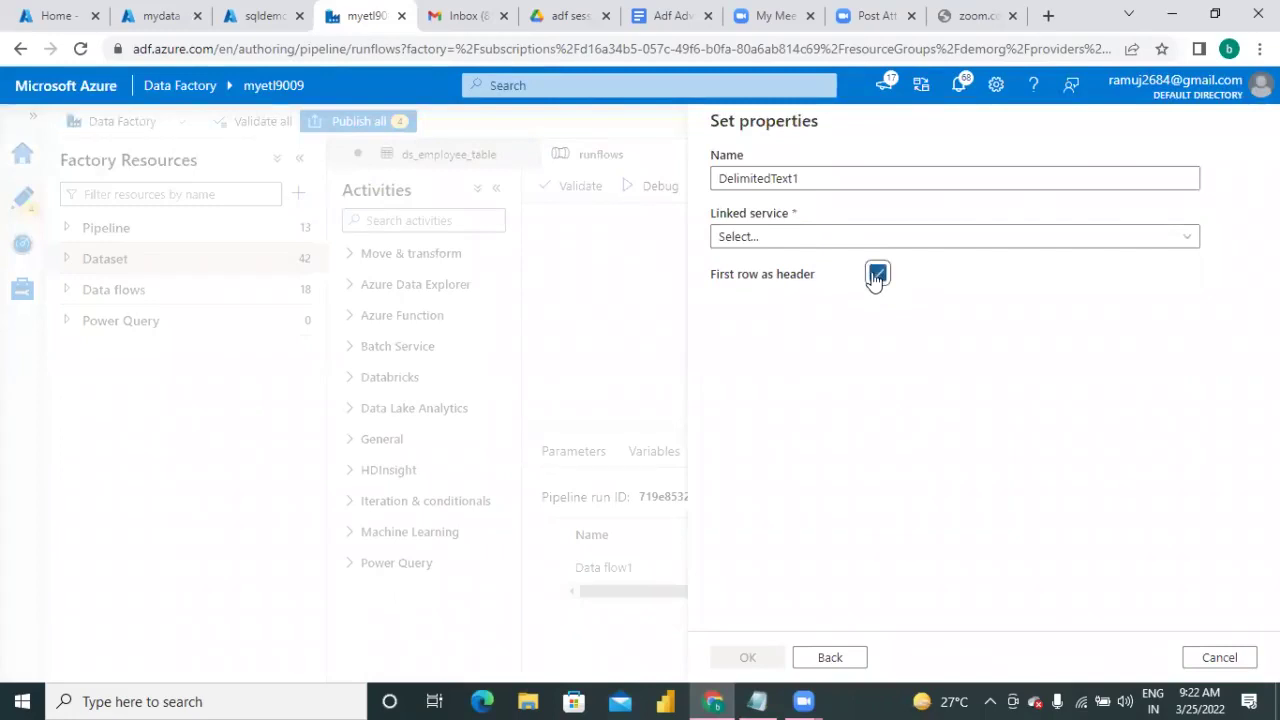
pyautogui.click(815, 170)
pyautogui.press('BackSpace')
pyautogui.press('BackSpace')
pyautogui.press('BackSpace')
pyautogui.press('BackSpace')
pyautogui.press('BackSpace')
pyautogui.press('BackSpace')
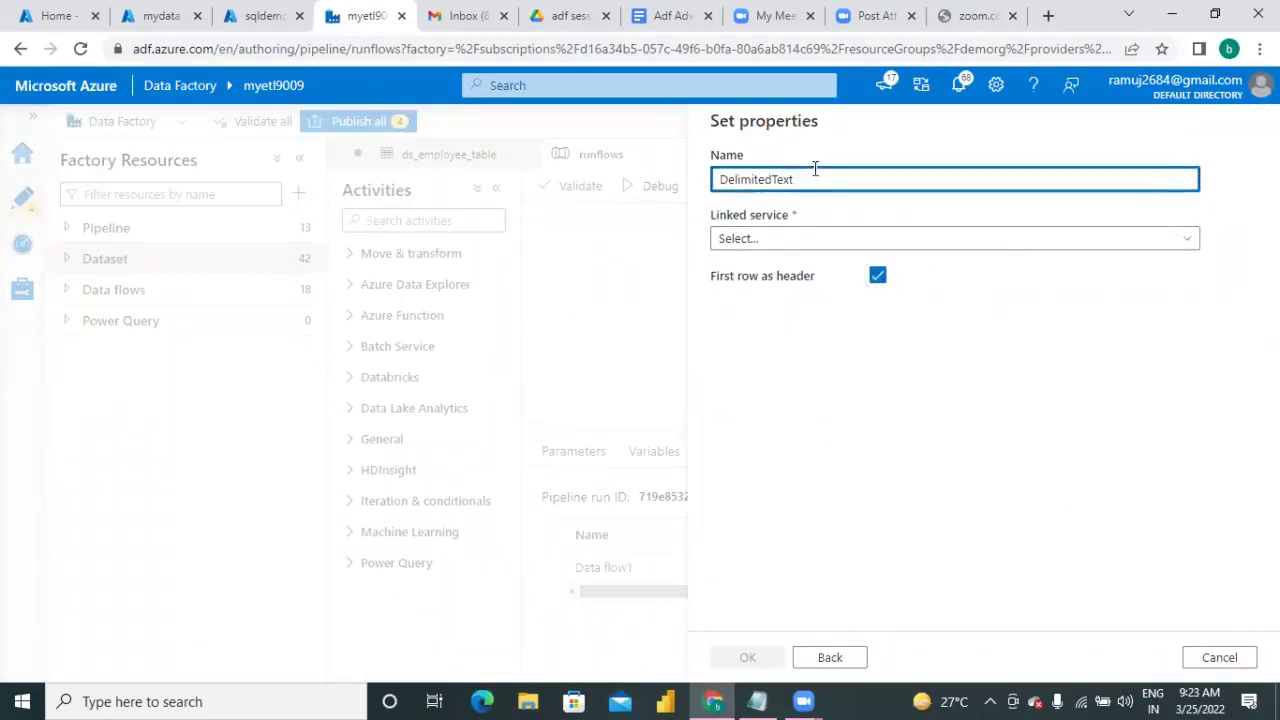
pyautogui.press('BackSpace')
pyautogui.press('BackSpace')
pyautogui.press('BackSpace')
pyautogui.press('BackSpace')
pyautogui.press('BackSpace')
pyautogui.press('BackSpace')
pyautogui.press('BackSpace')
pyautogui.press('BackSpace')
pyautogui.write('ds_')
pyautogui.write('upd')
pyautogui.write('ate_')
pyautogui.write('alLis')
pyautogui.write('t')
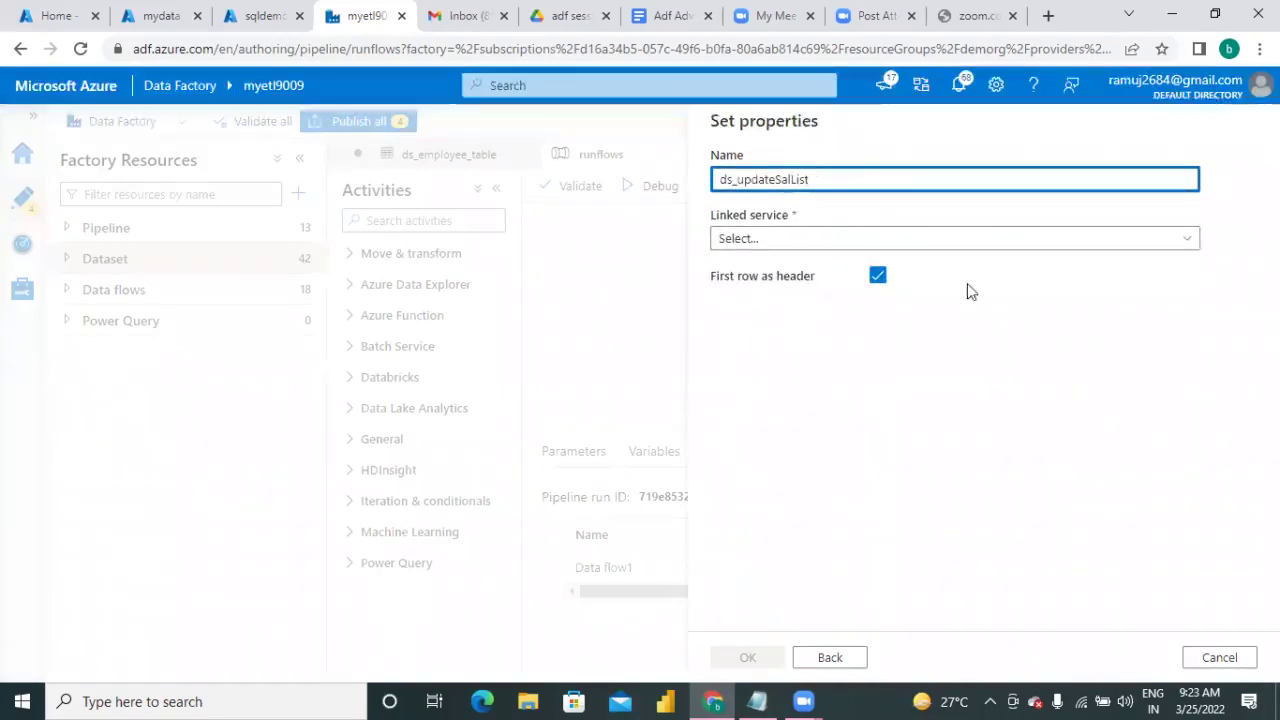
# Step: Choose ls1 as the linked service for the ds_updateSalList dataset
pyautogui.click(946, 360)
pyautogui.click(795, 246)
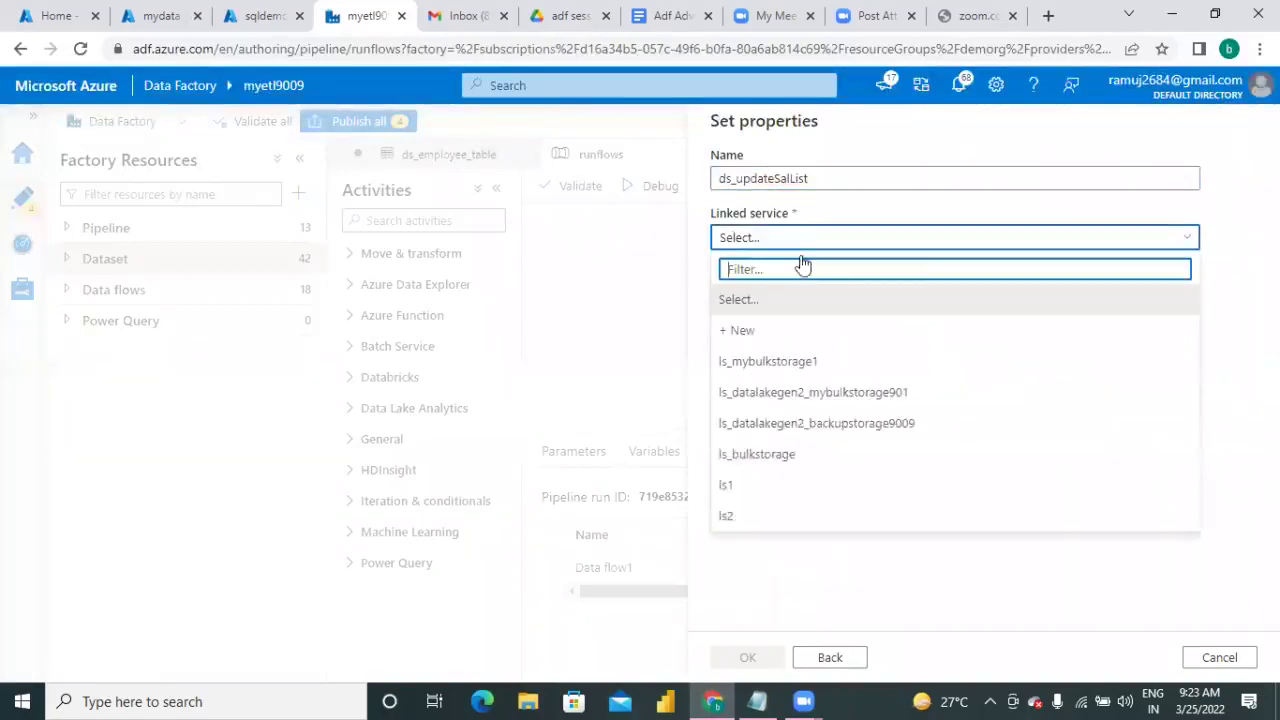
pyautogui.click(785, 487)
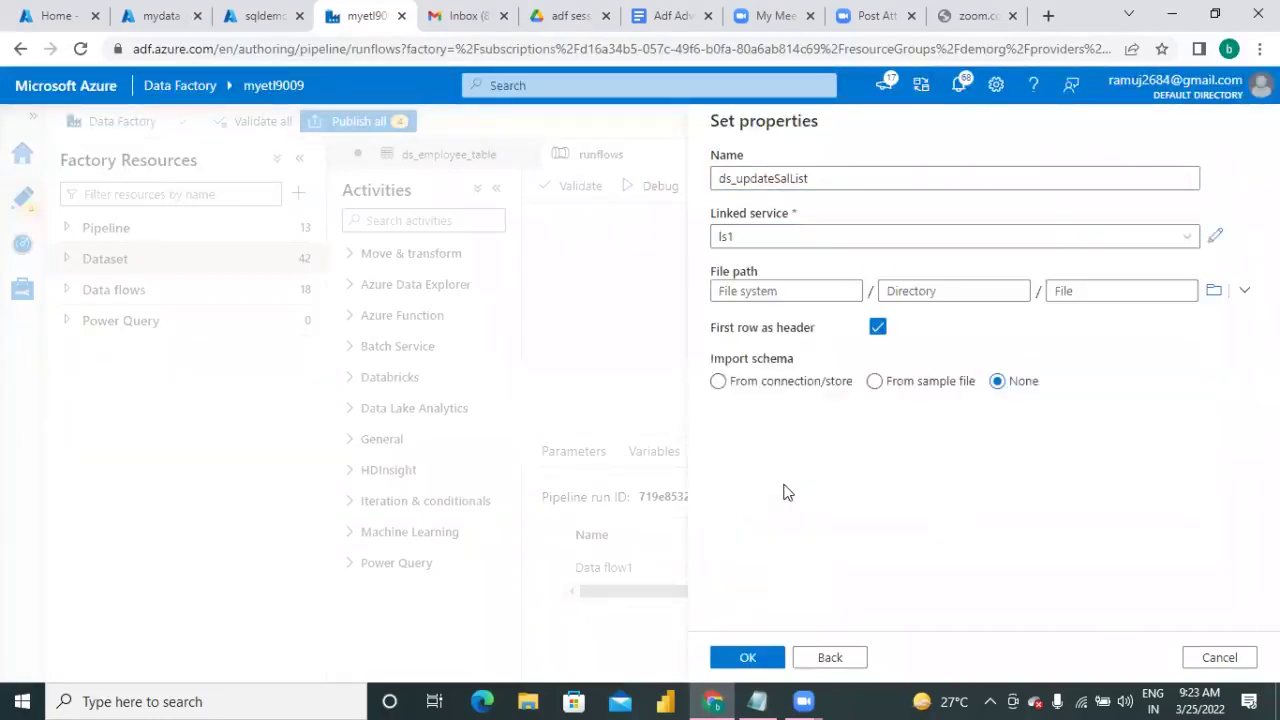
# Step: Set the dataset's file path to updateSalList.txt in the mydata folder and create the dataset
pyautogui.click(837, 291)
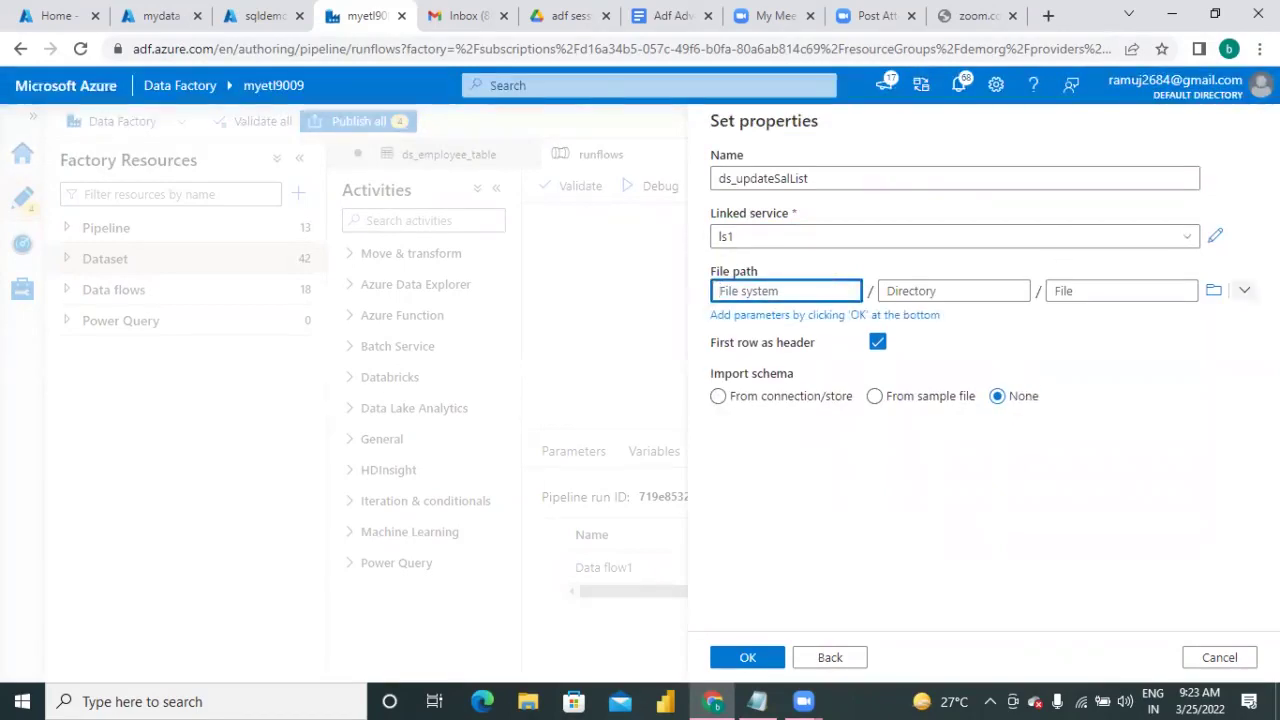
pyautogui.click(1214, 294)
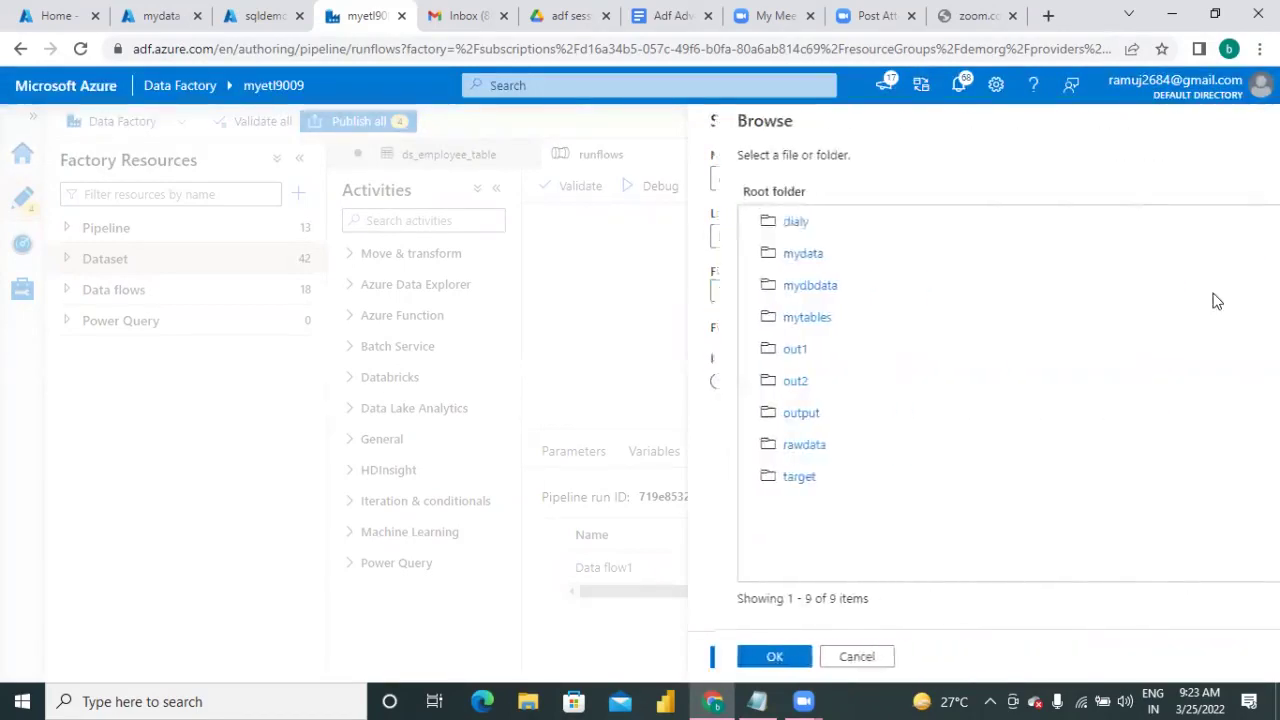
pyautogui.doubleClick(868, 253)
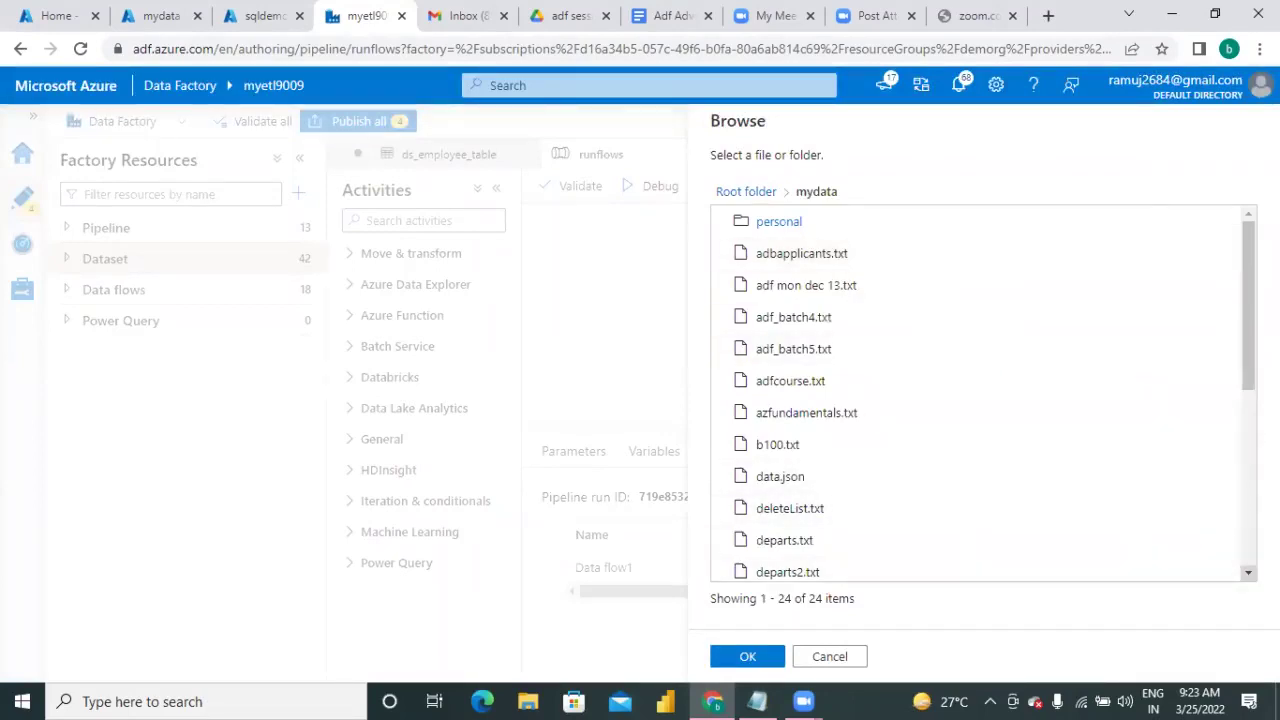
pyautogui.click(1248, 572)
pyautogui.scroll(-10, 1248, 572)
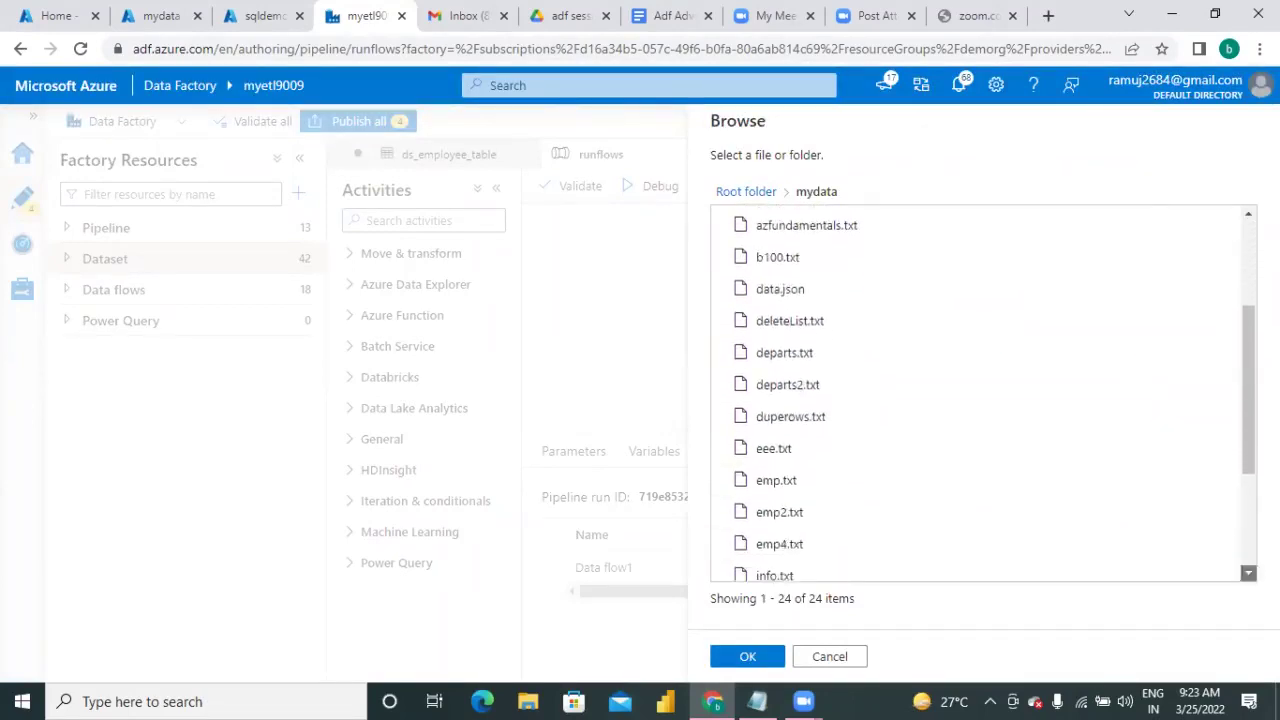
pyautogui.scroll(-2, 1248, 572)
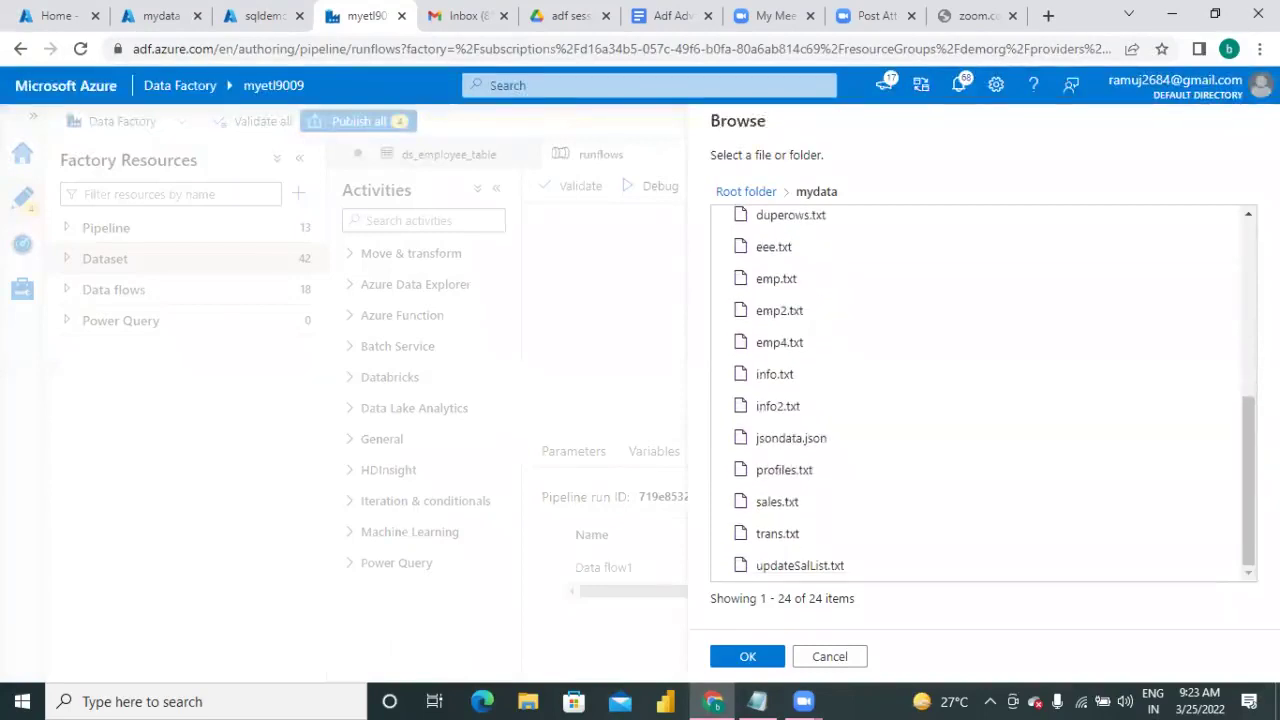
pyautogui.click(815, 566)
pyautogui.click(752, 656)
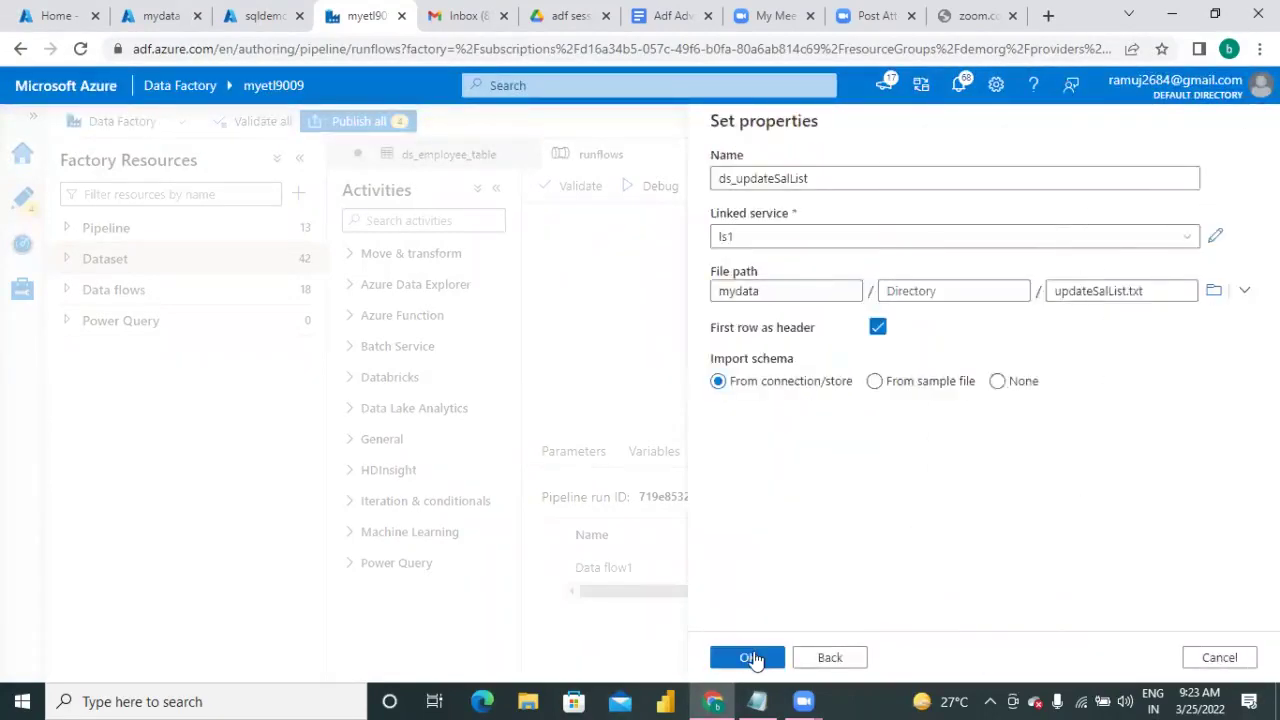
pyautogui.click(752, 658)
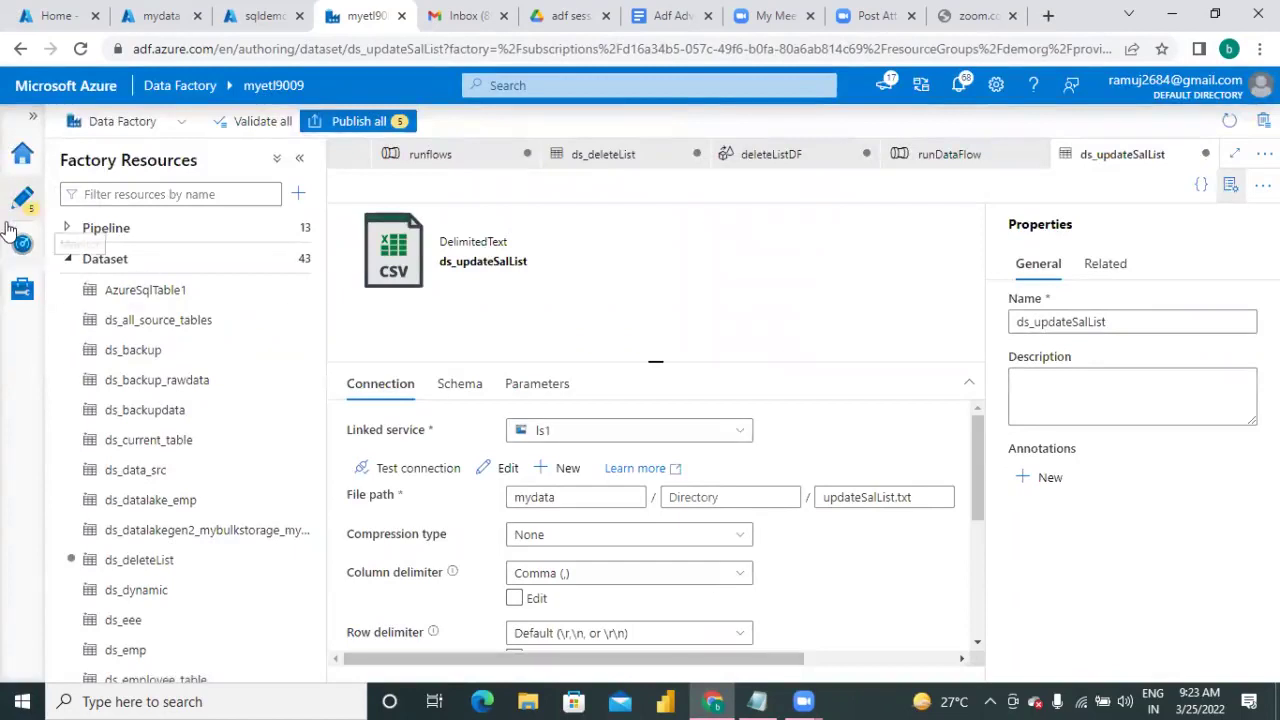
# Step: Create a new data flow in the factory and add a source to it
pyautogui.click(66, 260)
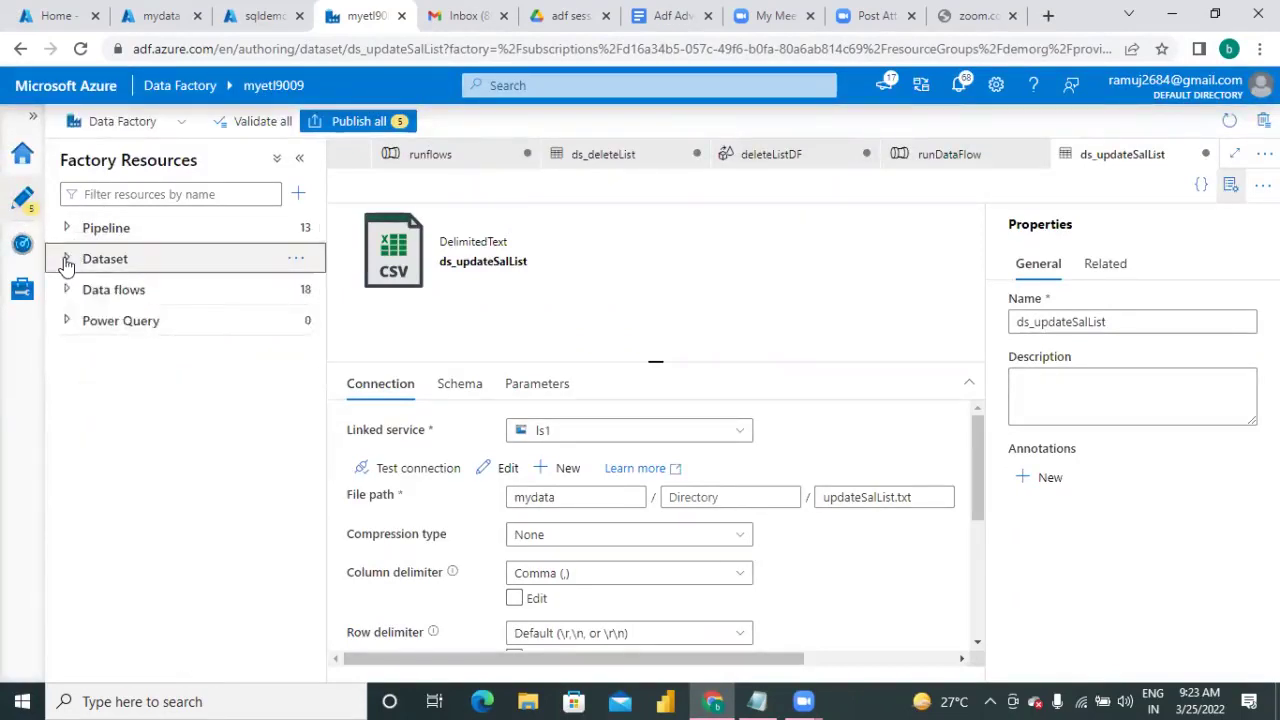
pyautogui.click(295, 298)
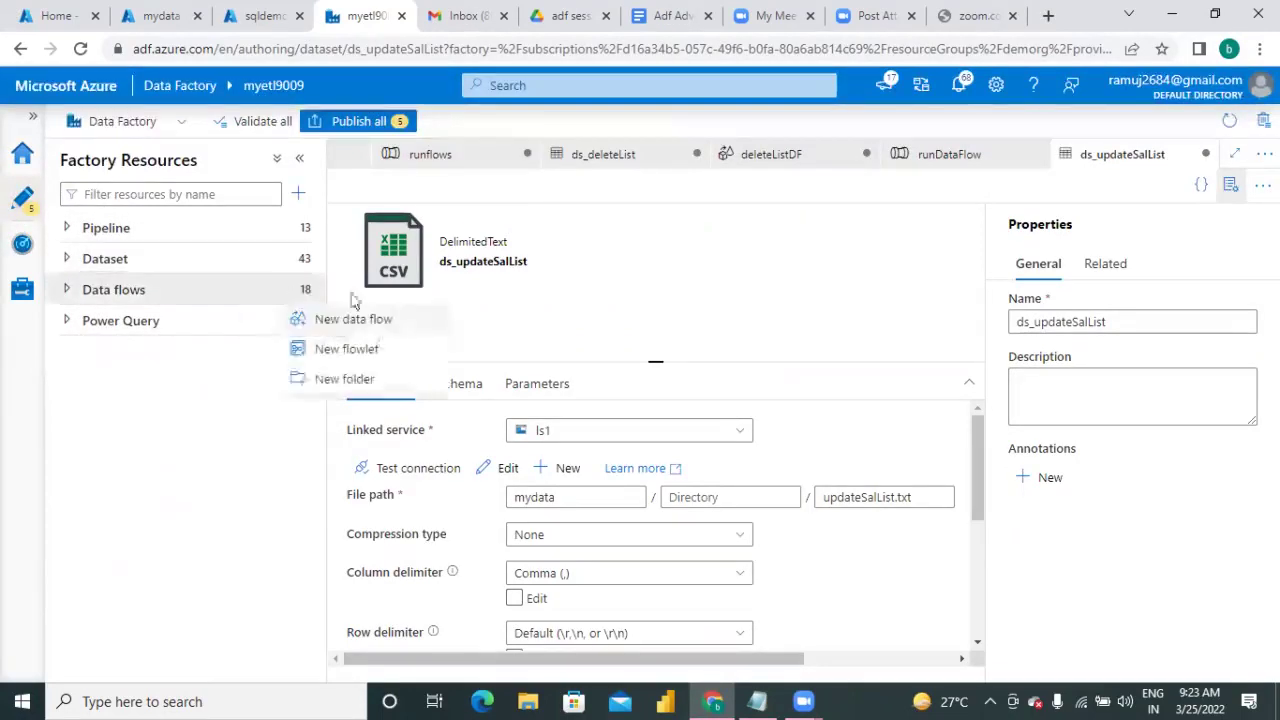
pyautogui.click(378, 327)
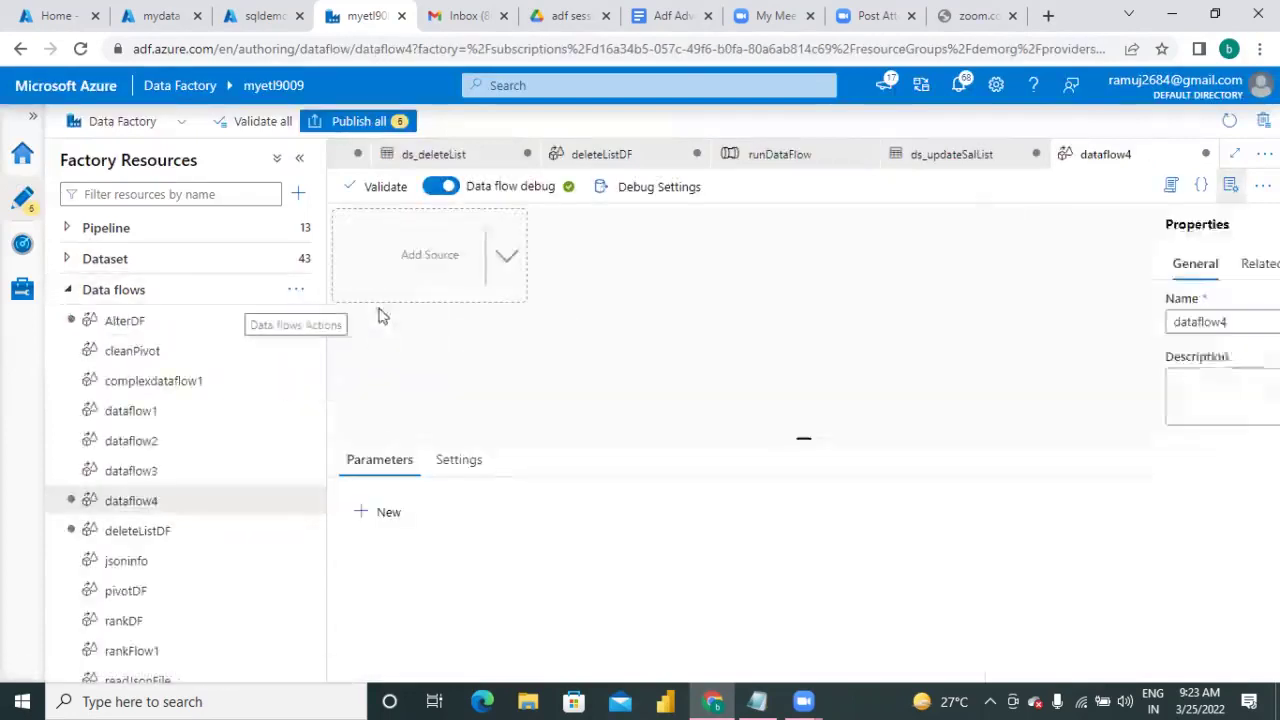
pyautogui.click(449, 258)
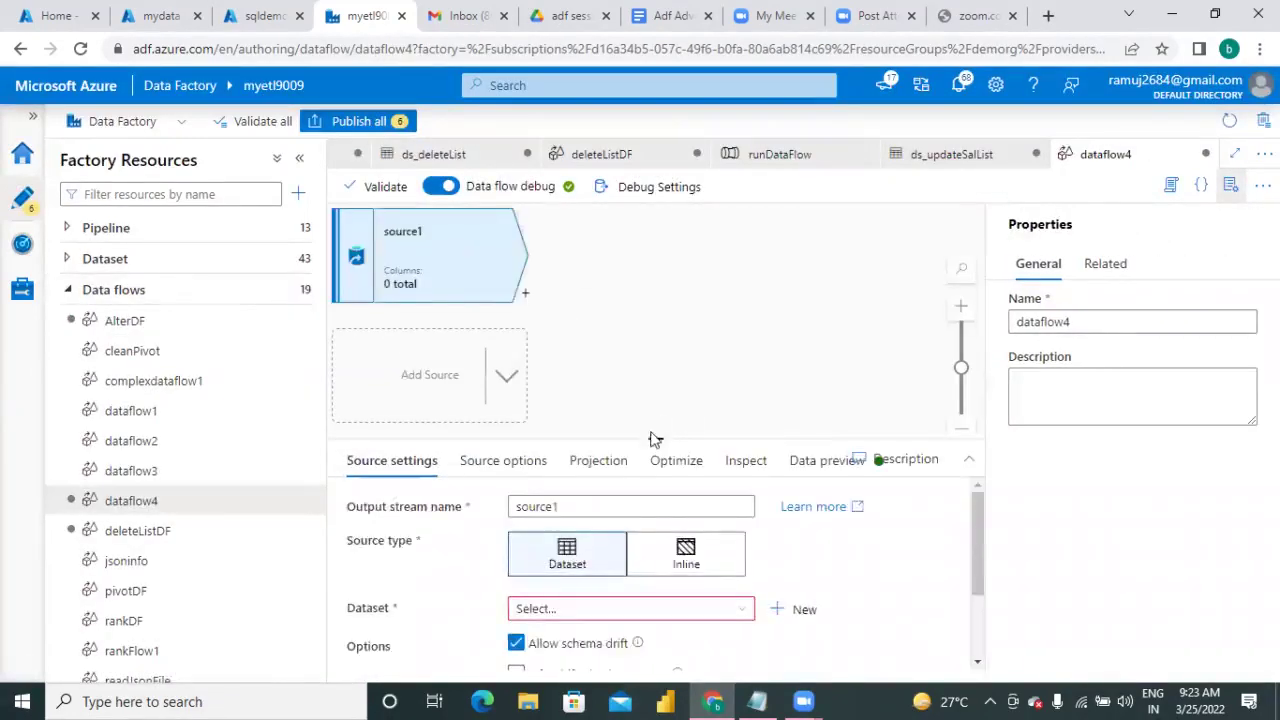
# Step: Select ds_updateSalList as the dataset for source1
pyautogui.moveTo(652, 436); pyautogui.dragTo(646, 288)
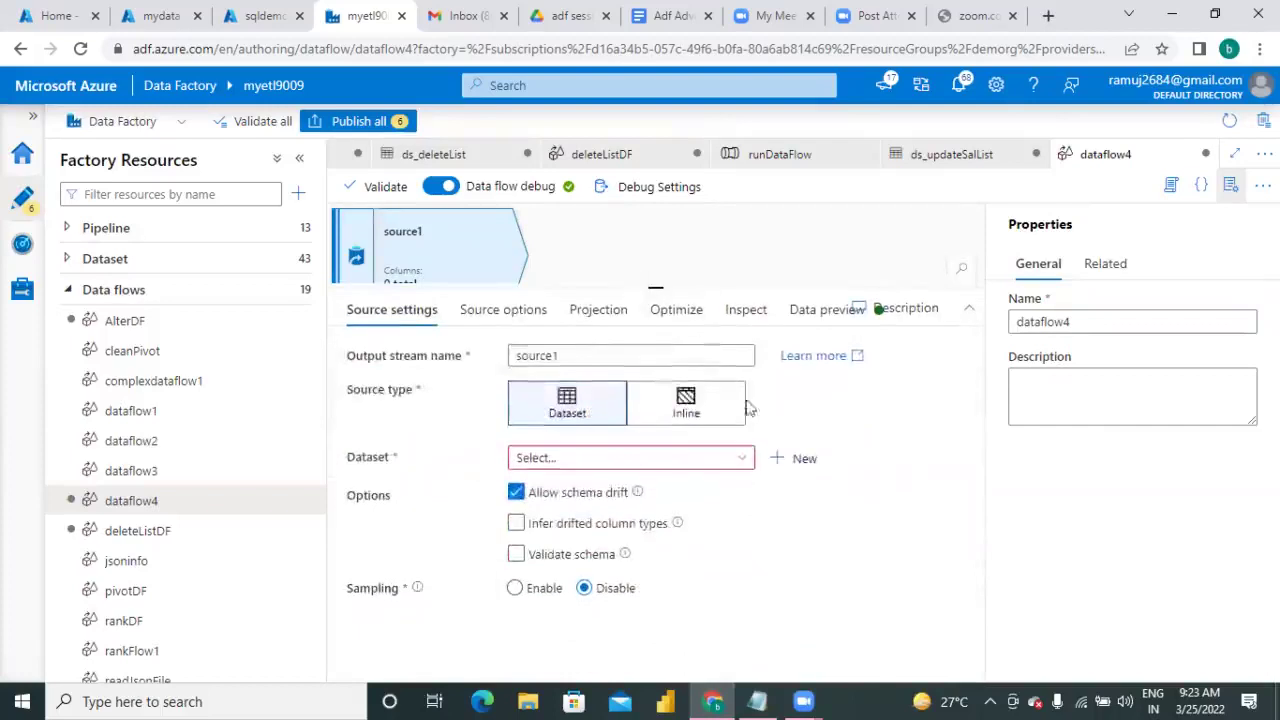
pyautogui.click(684, 468)
pyautogui.write('ds')
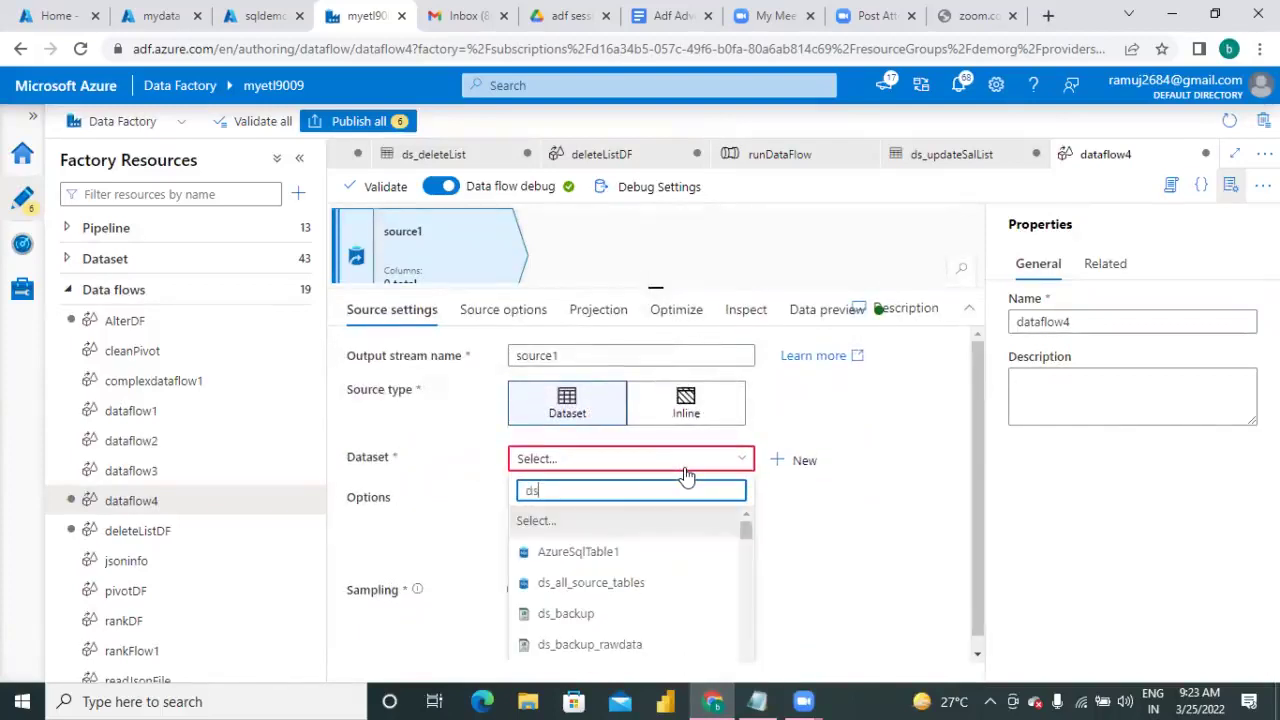
pyautogui.write('_up')
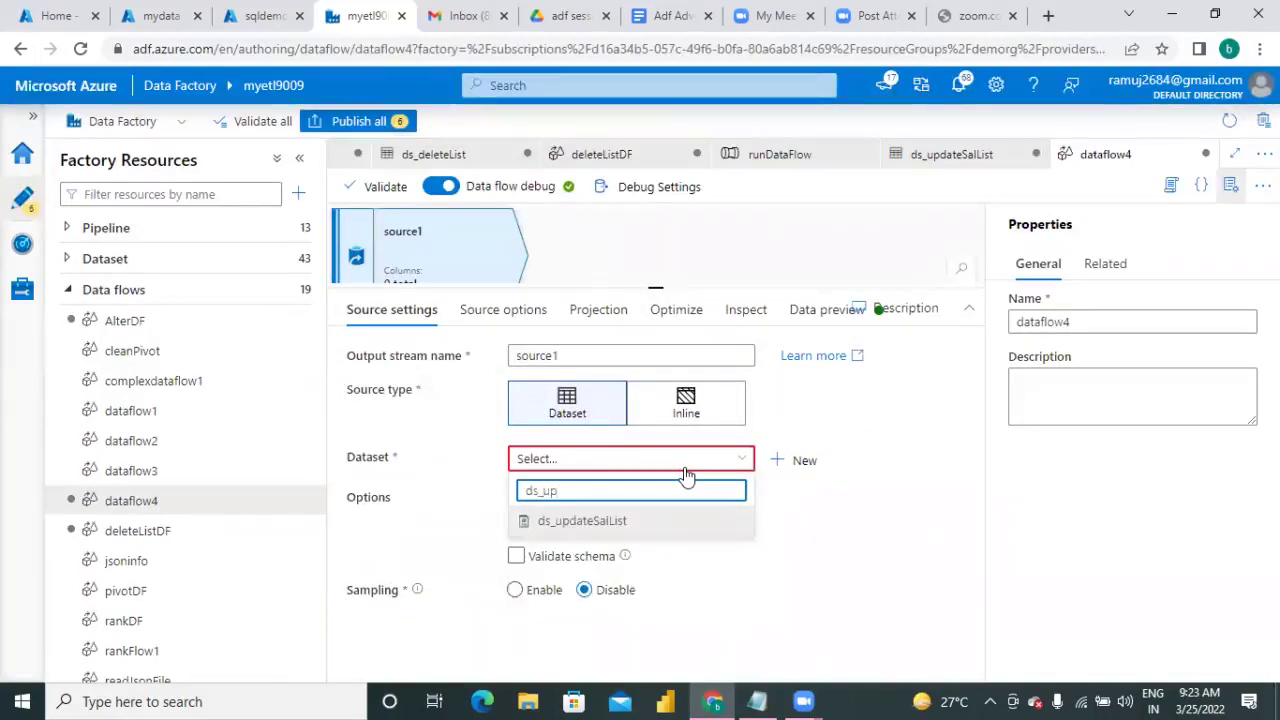
pyautogui.click(660, 521)
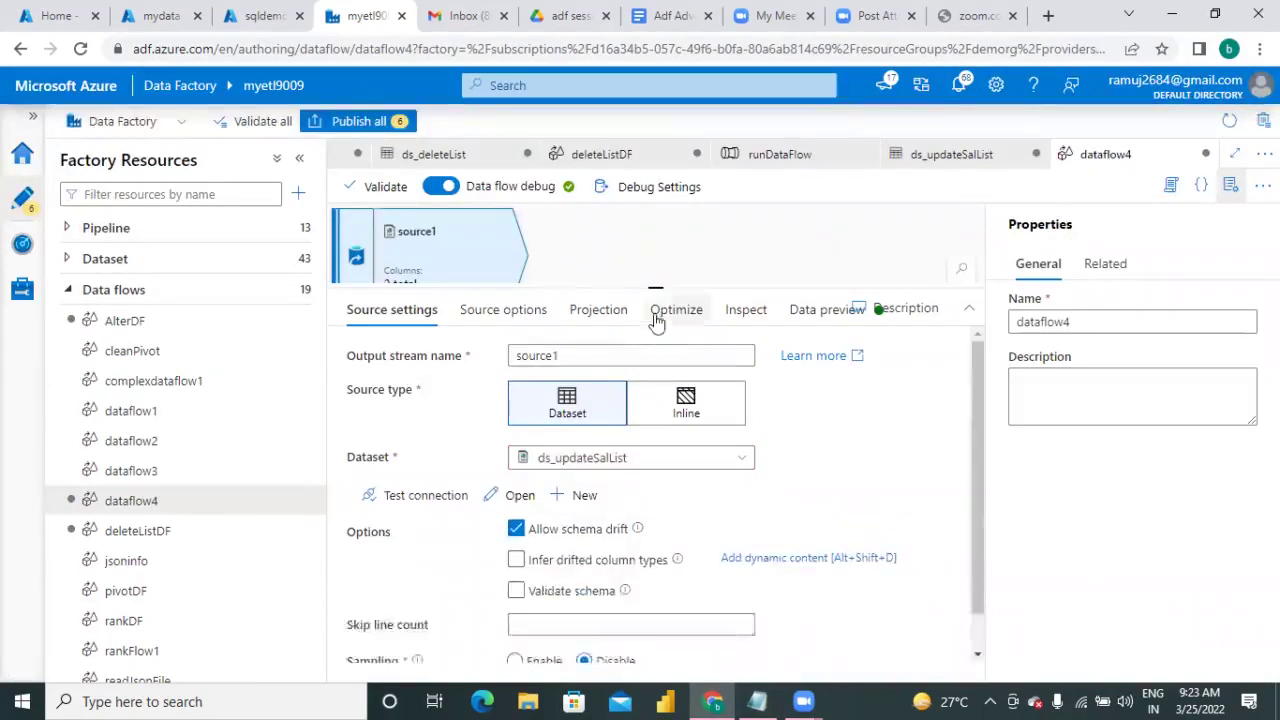
pyautogui.moveTo(655, 288); pyautogui.dragTo(656, 345)
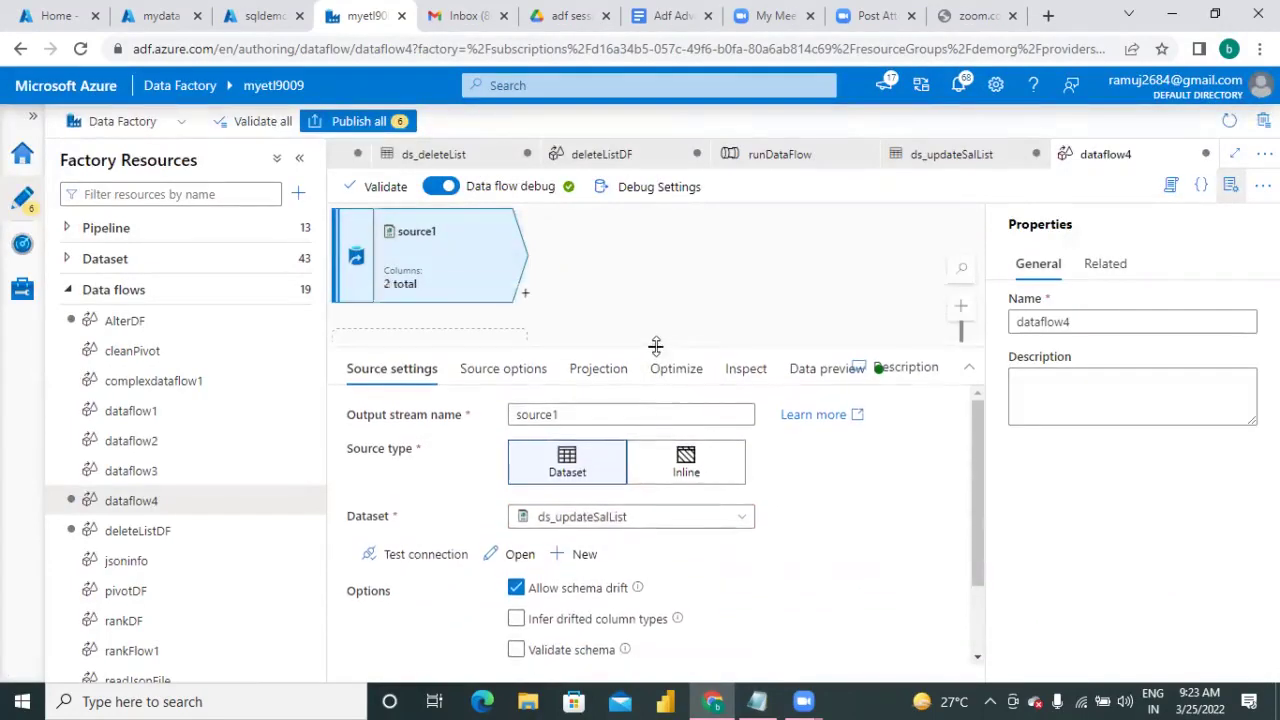
# Step: Set the id and sal columns to integer in source1's projection and inspect the resulting column types
pyautogui.click(607, 378)
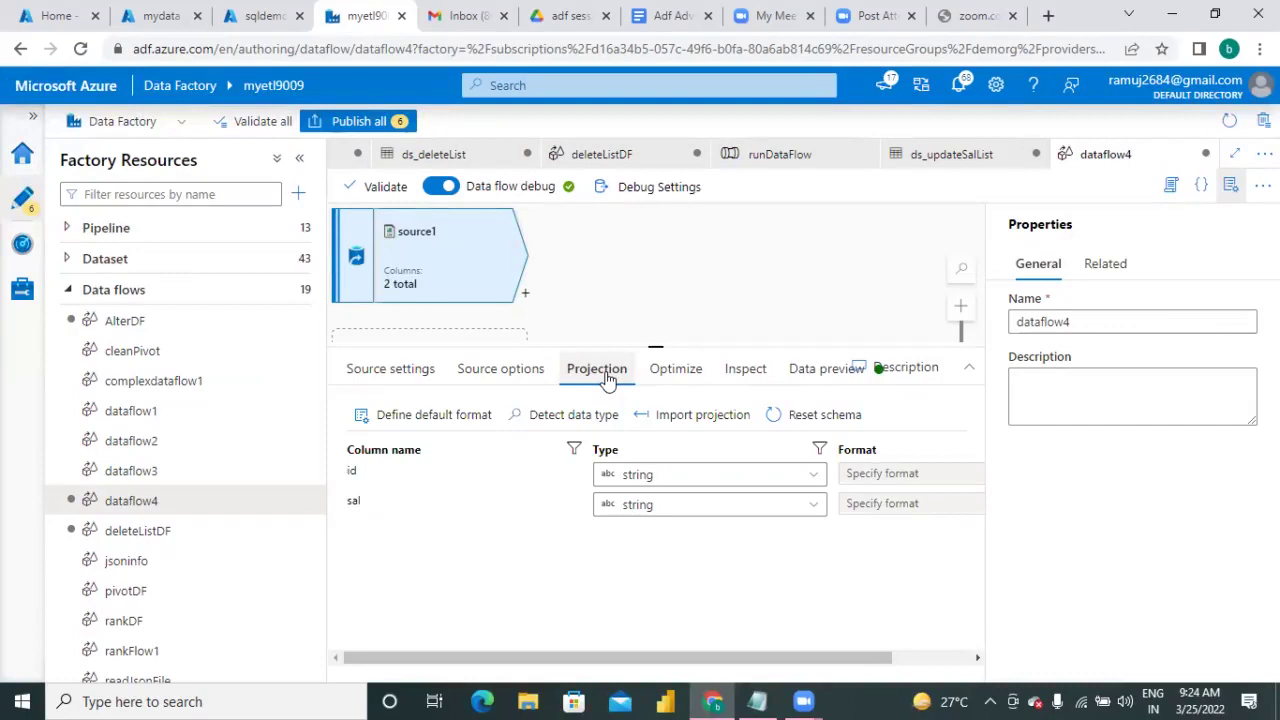
pyautogui.click(688, 478)
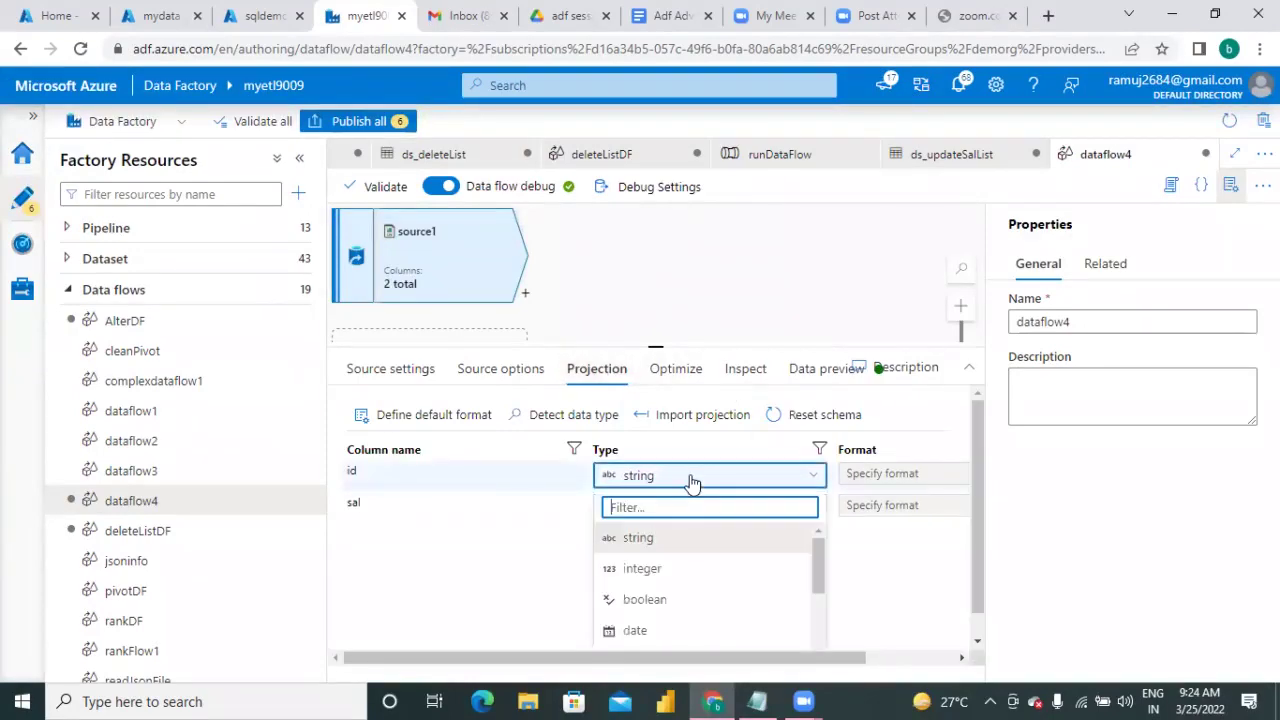
pyautogui.click(669, 570)
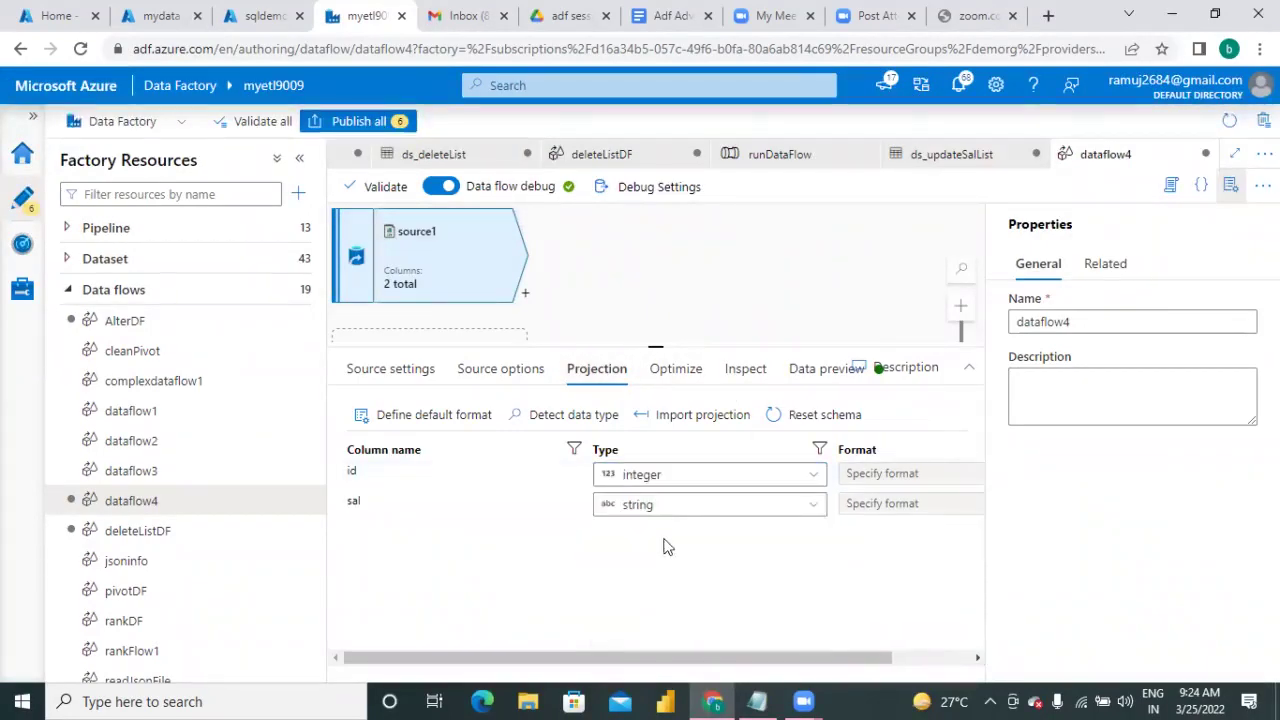
pyautogui.click(668, 509)
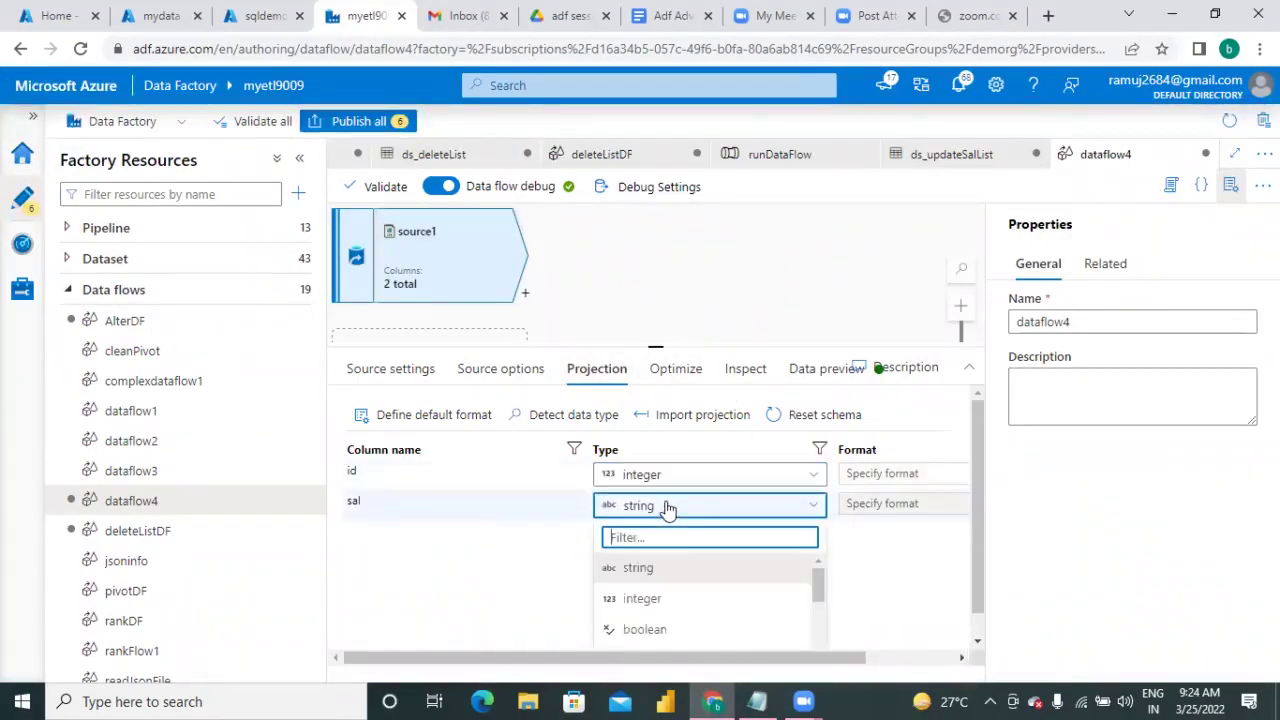
pyautogui.click(684, 598)
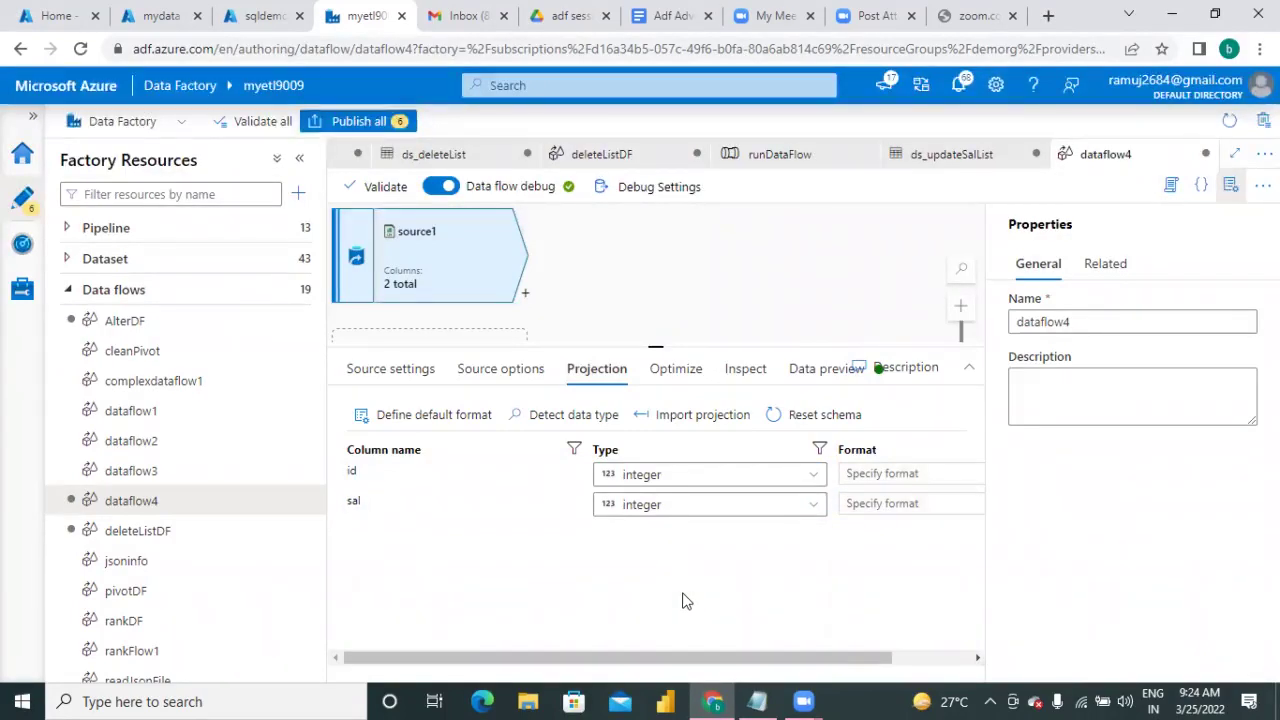
pyautogui.click(624, 253)
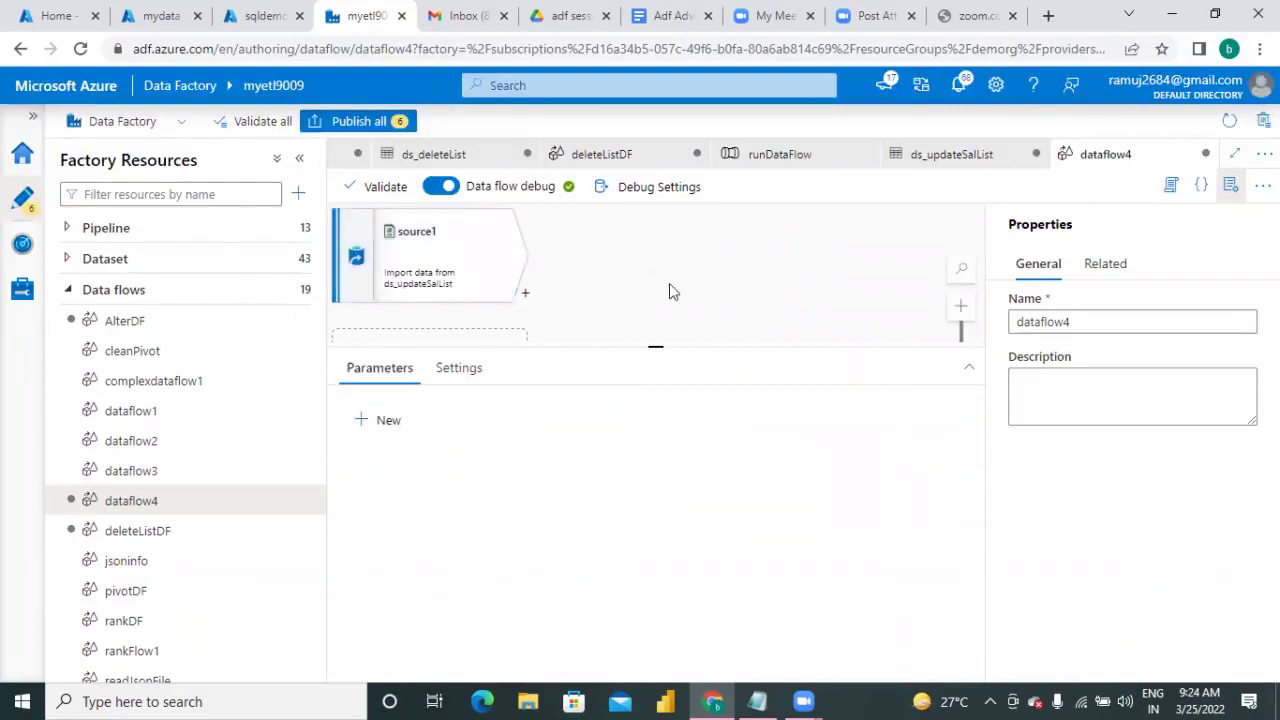
pyautogui.click(425, 265)
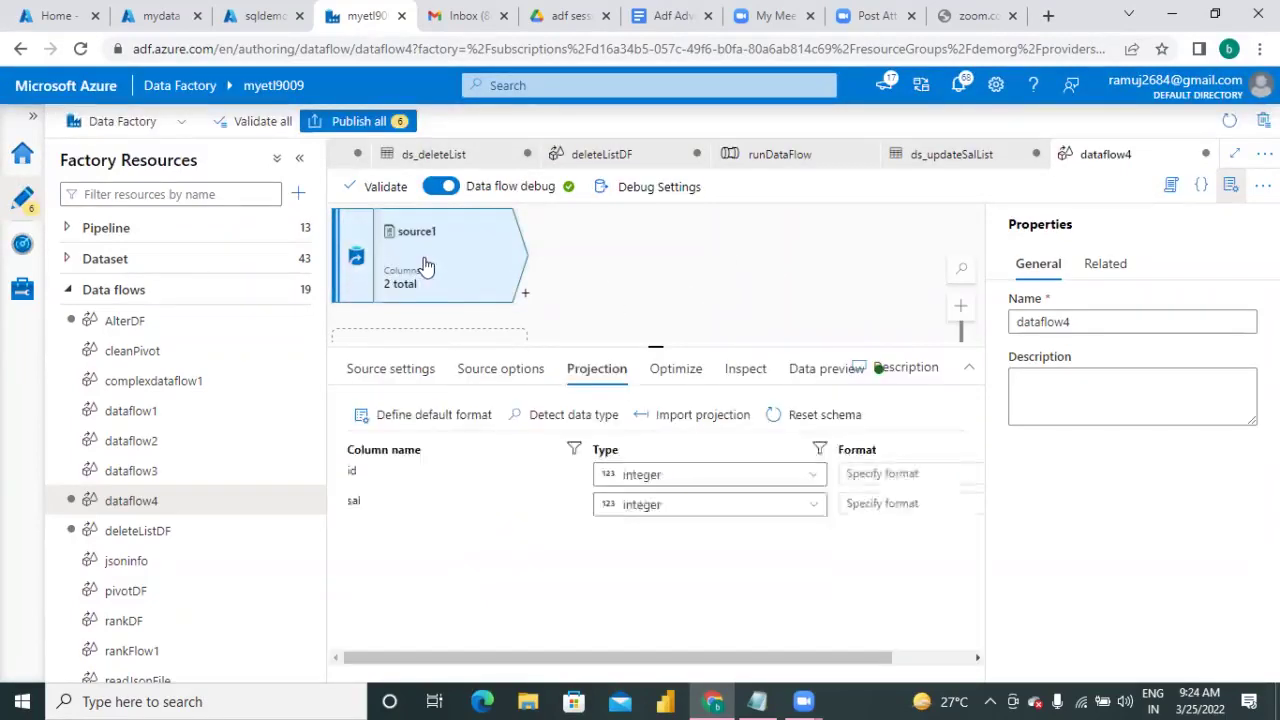
pyautogui.click(753, 378)
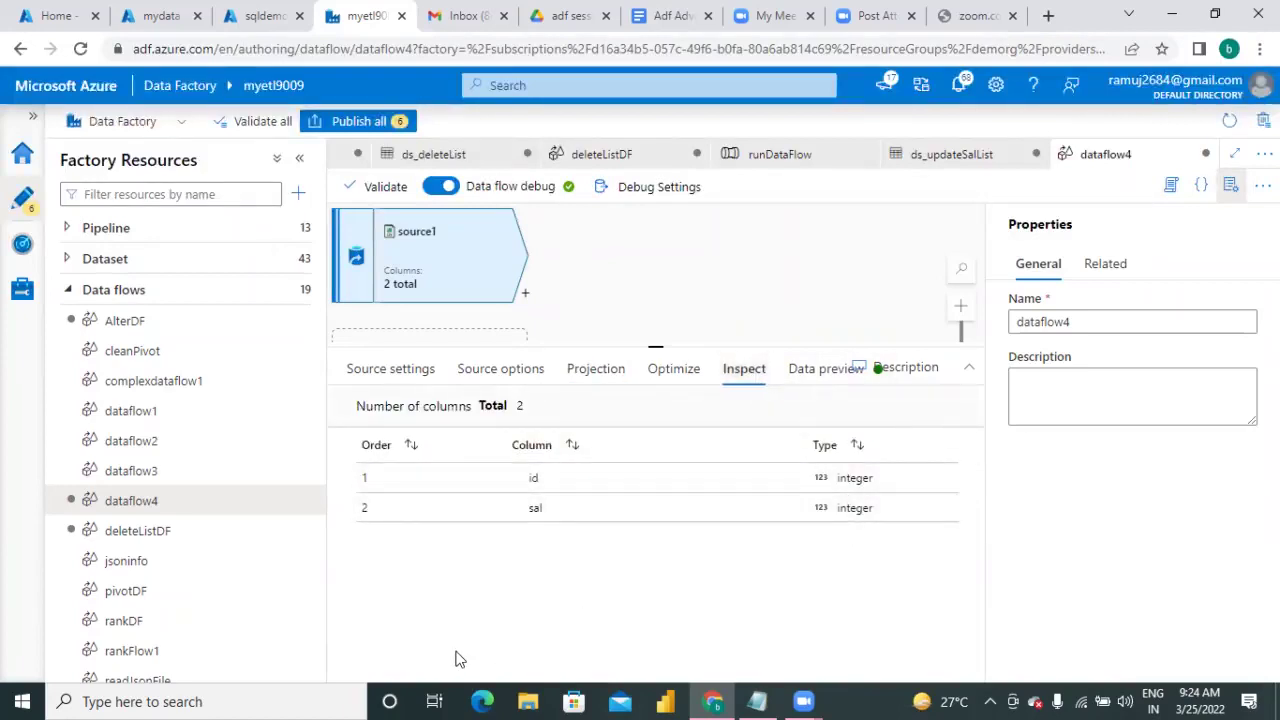
# Step: Rename the data flow as updateSalDF and hide its properties
pyautogui.click(524, 296)
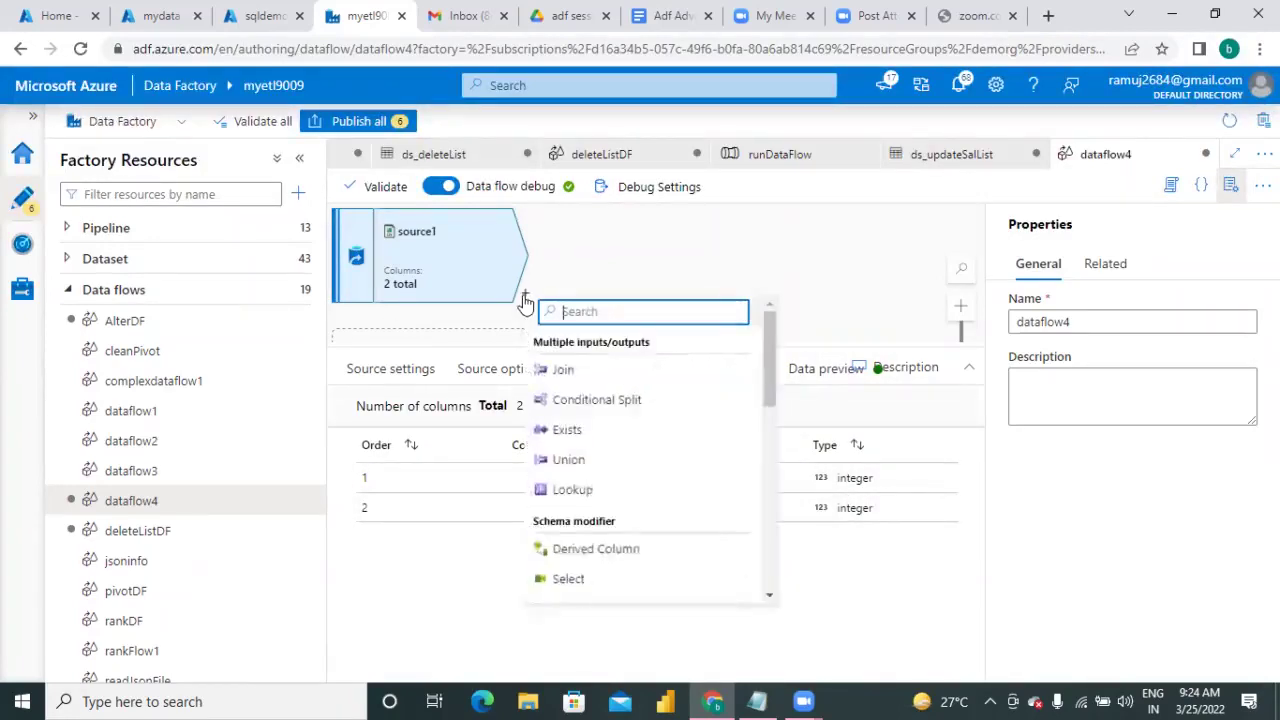
pyautogui.click(1096, 319)
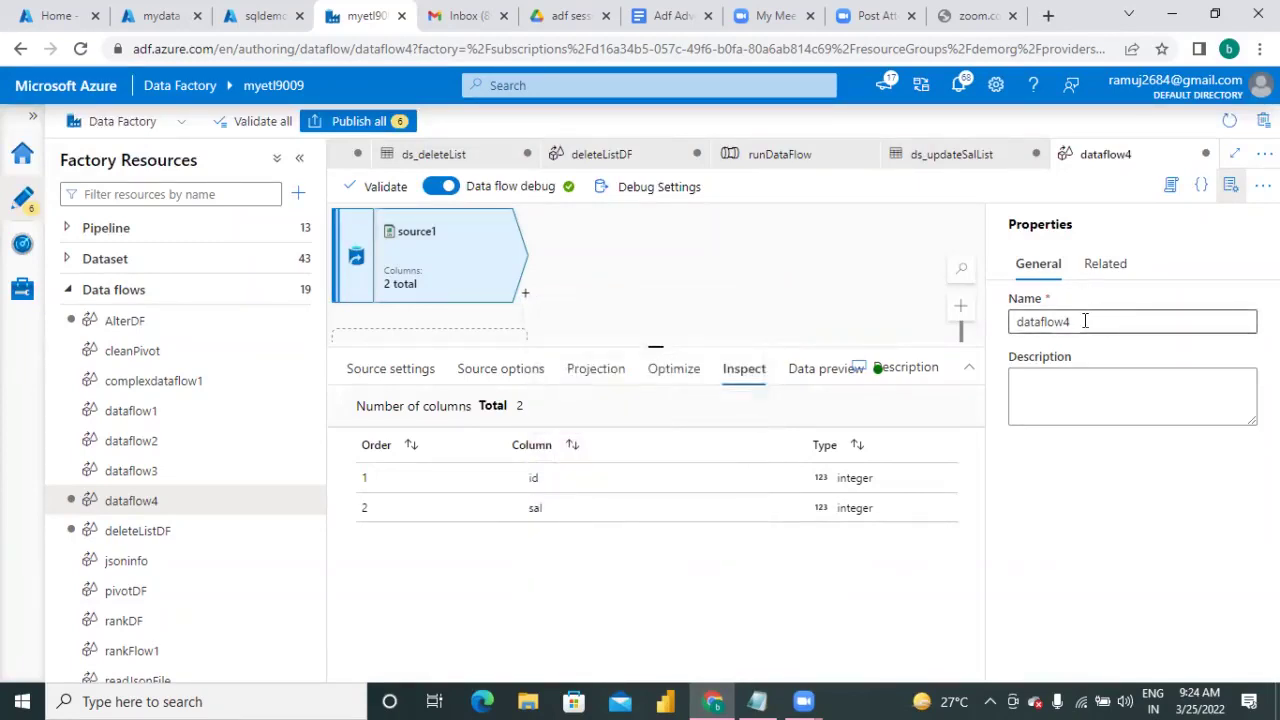
pyautogui.press('BackSpace')
pyautogui.press('BackSpace')
pyautogui.press('BackSpace')
pyautogui.press('BackSpace')
pyautogui.press('BackSpace')
pyautogui.press('BackSpace')
pyautogui.press('BackSpace')
pyautogui.press('BackSpace')
pyautogui.press('BackSpace')
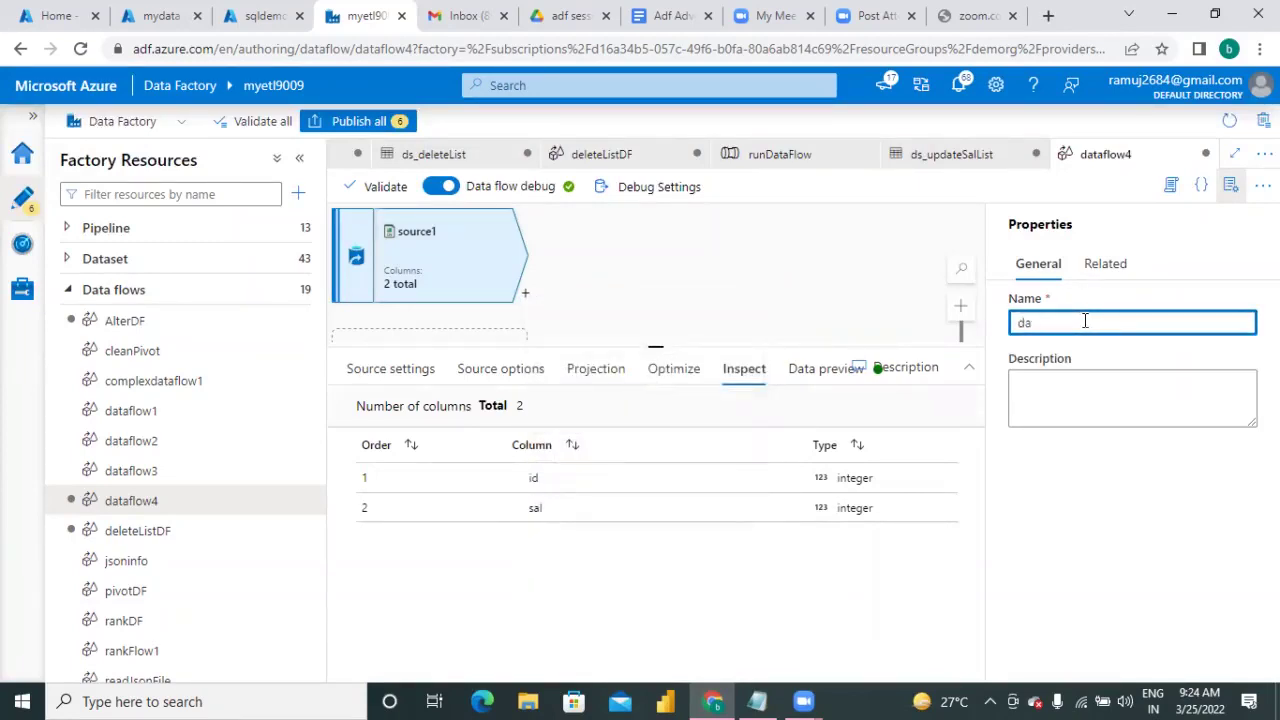
pyautogui.write('update')
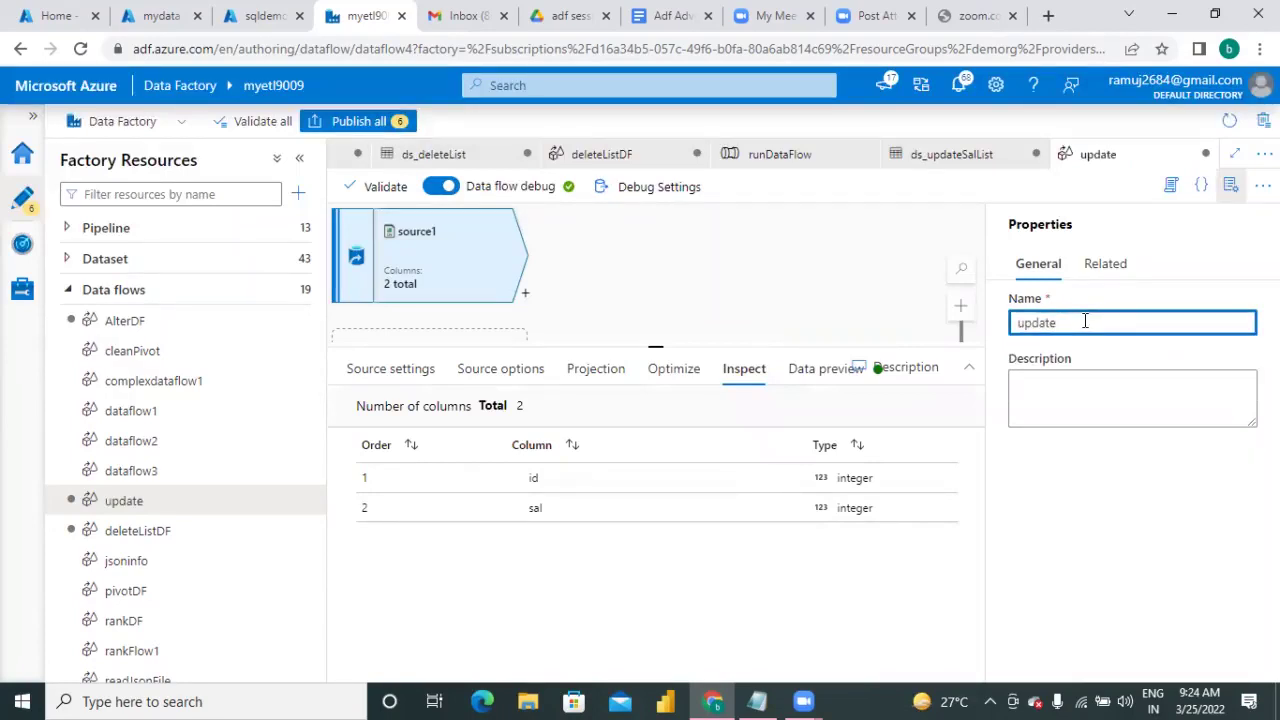
pyautogui.write('SalDF')
pyautogui.click(1157, 528)
pyautogui.click(1226, 188)
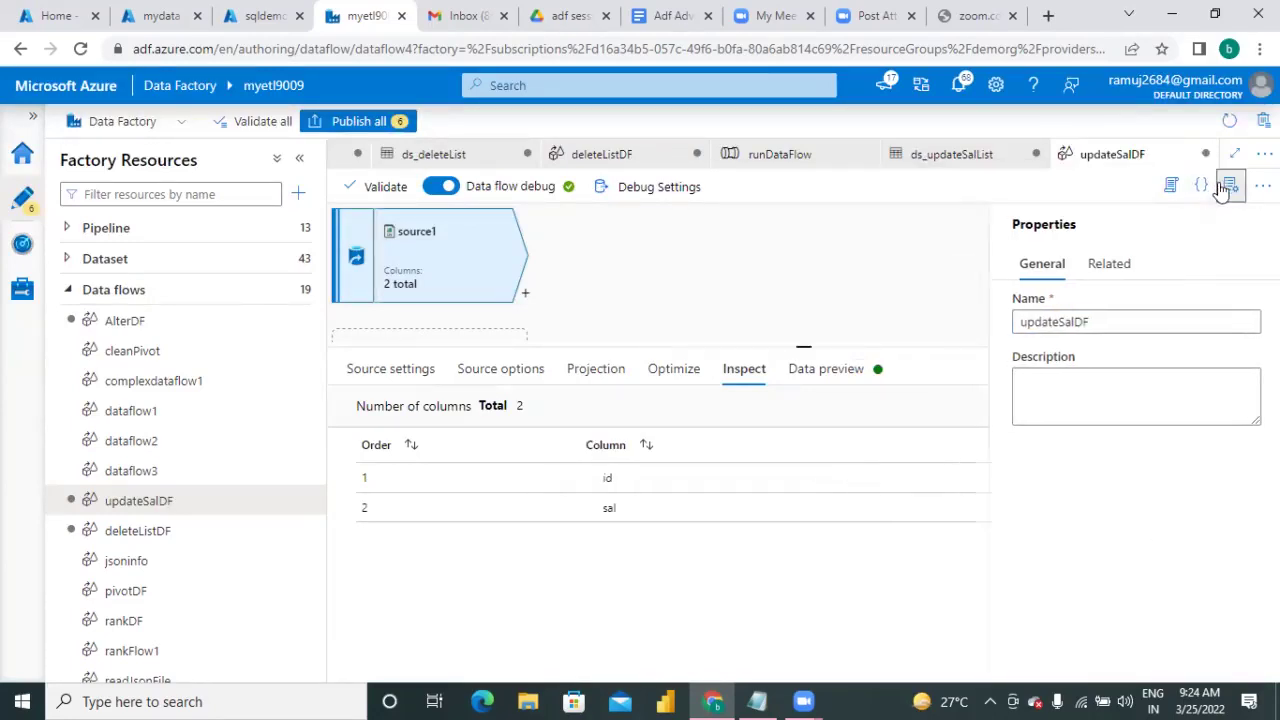
pyautogui.click(1224, 189)
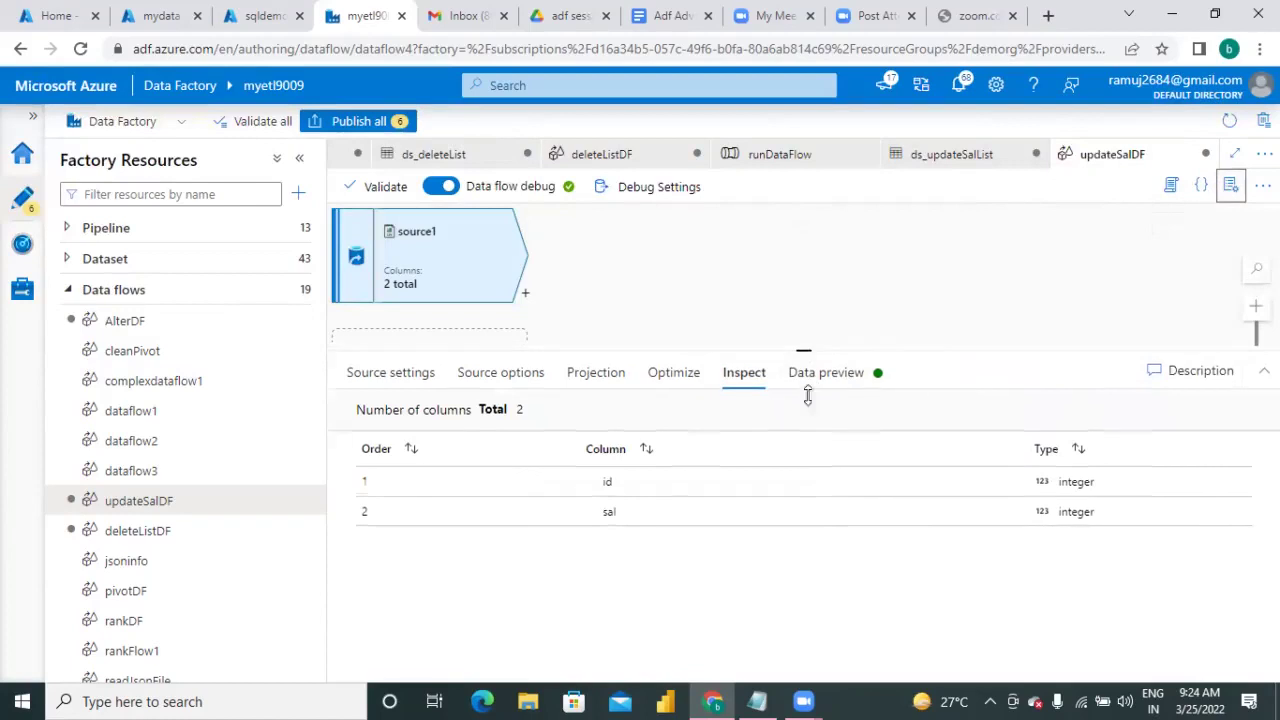
# Step: Add an Alter Row transformation after source1 in the data flow
pyautogui.moveTo(808, 396); pyautogui.dragTo(805, 474)
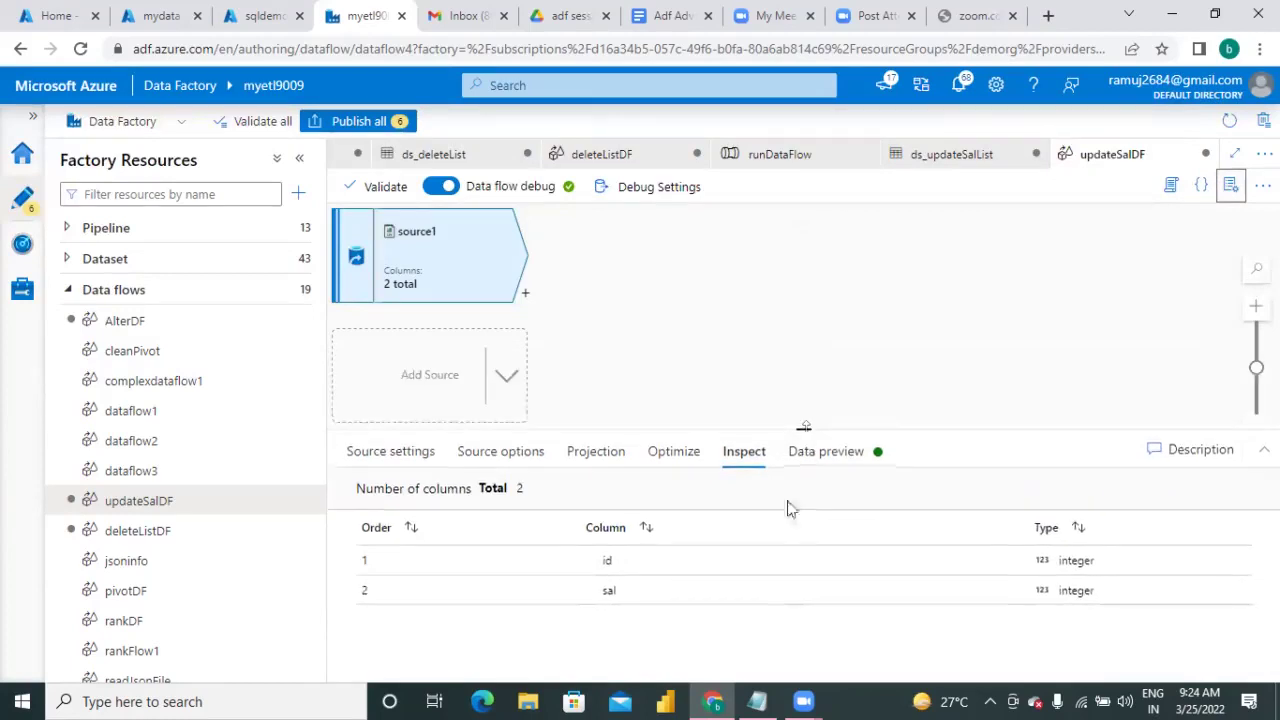
pyautogui.click(524, 296)
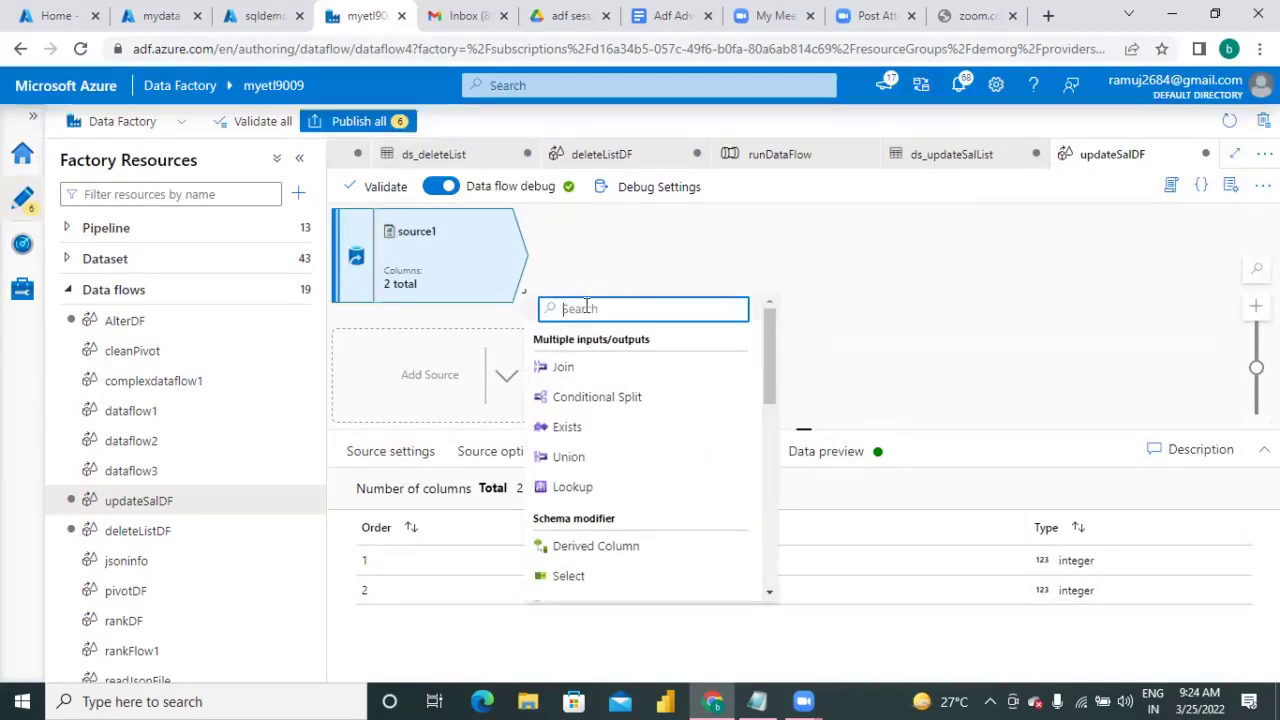
pyautogui.write('alter')
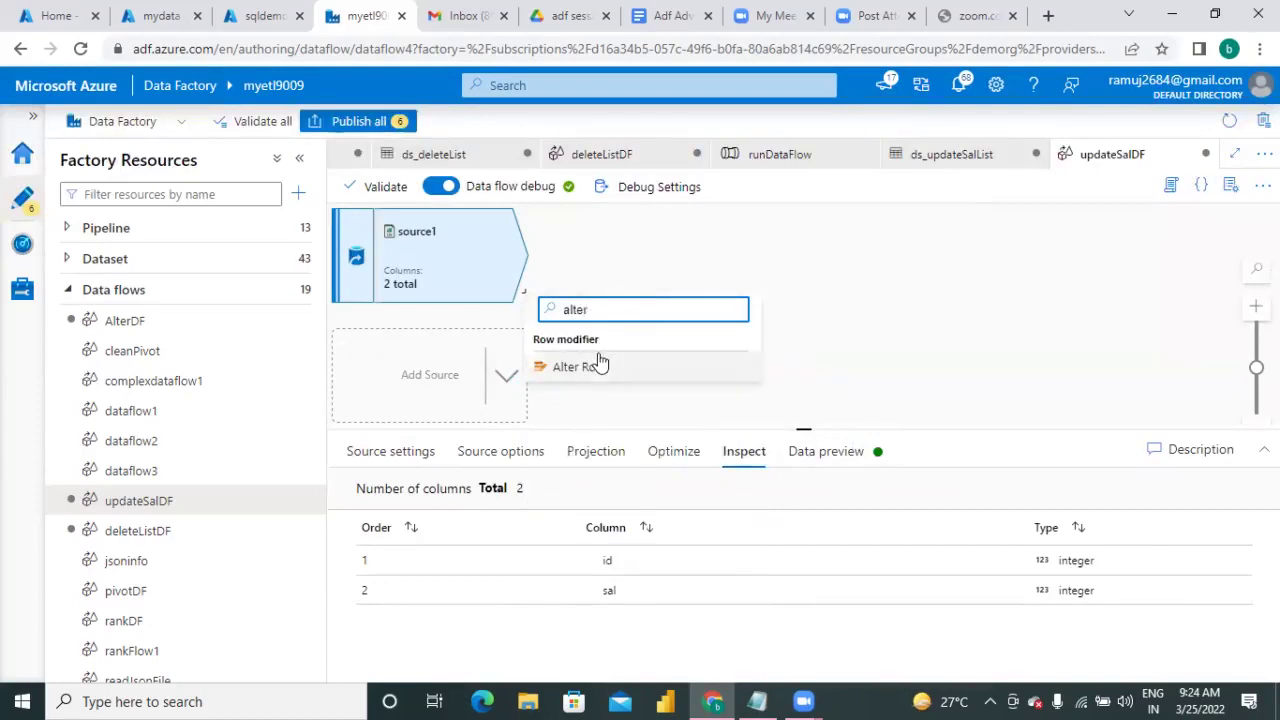
pyautogui.click(598, 366)
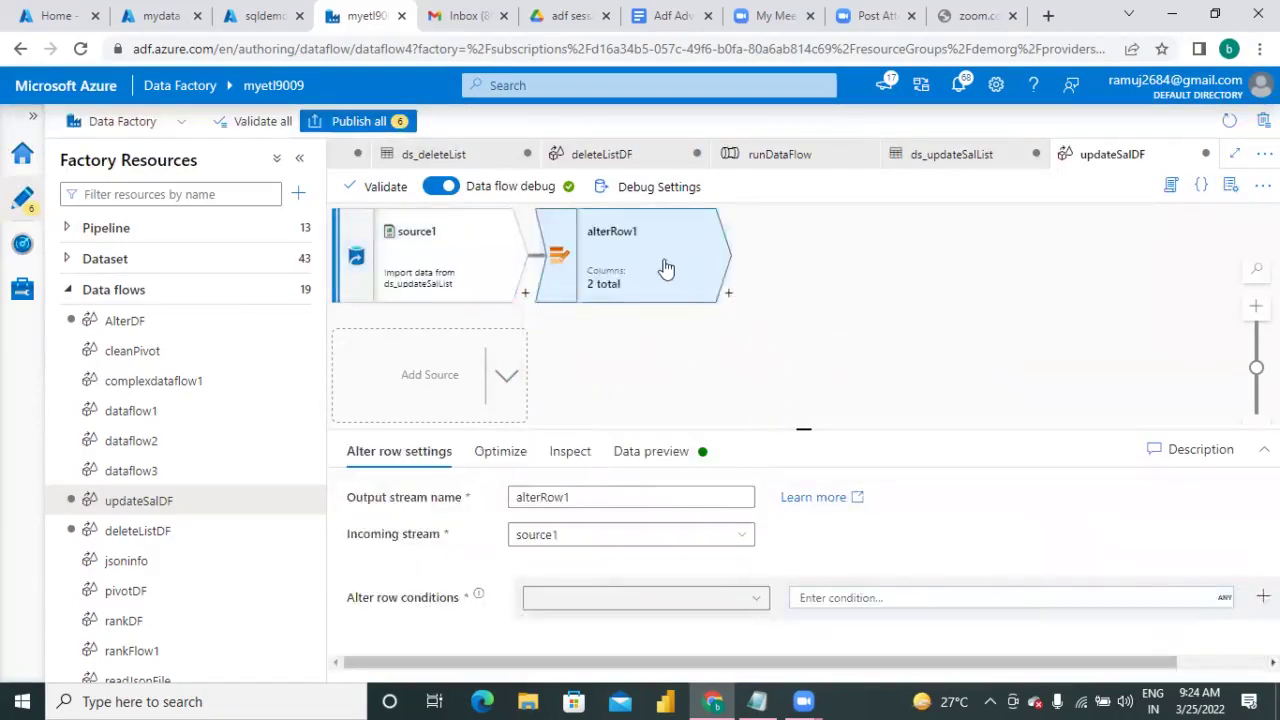
# Step: Set alterRow1's condition to Update if 1 == 1 and inspect the transformation's columns
pyautogui.moveTo(812, 428); pyautogui.dragTo(838, 202)
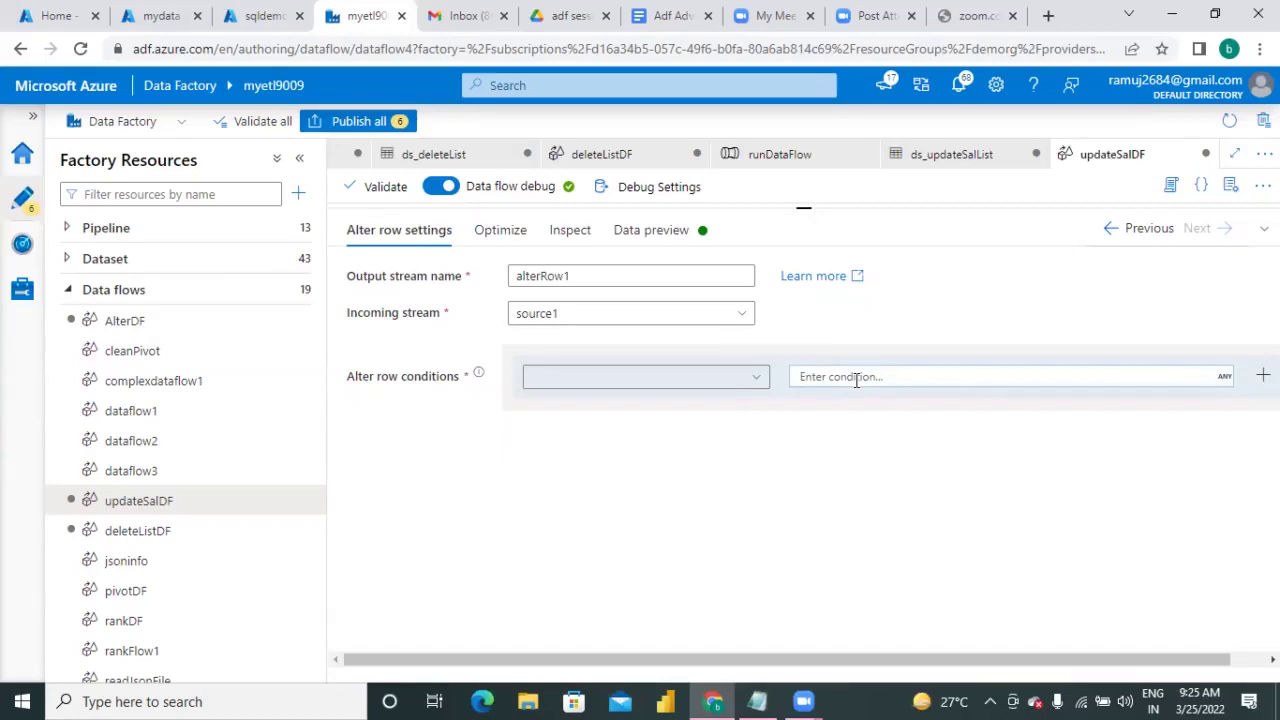
pyautogui.click(856, 378)
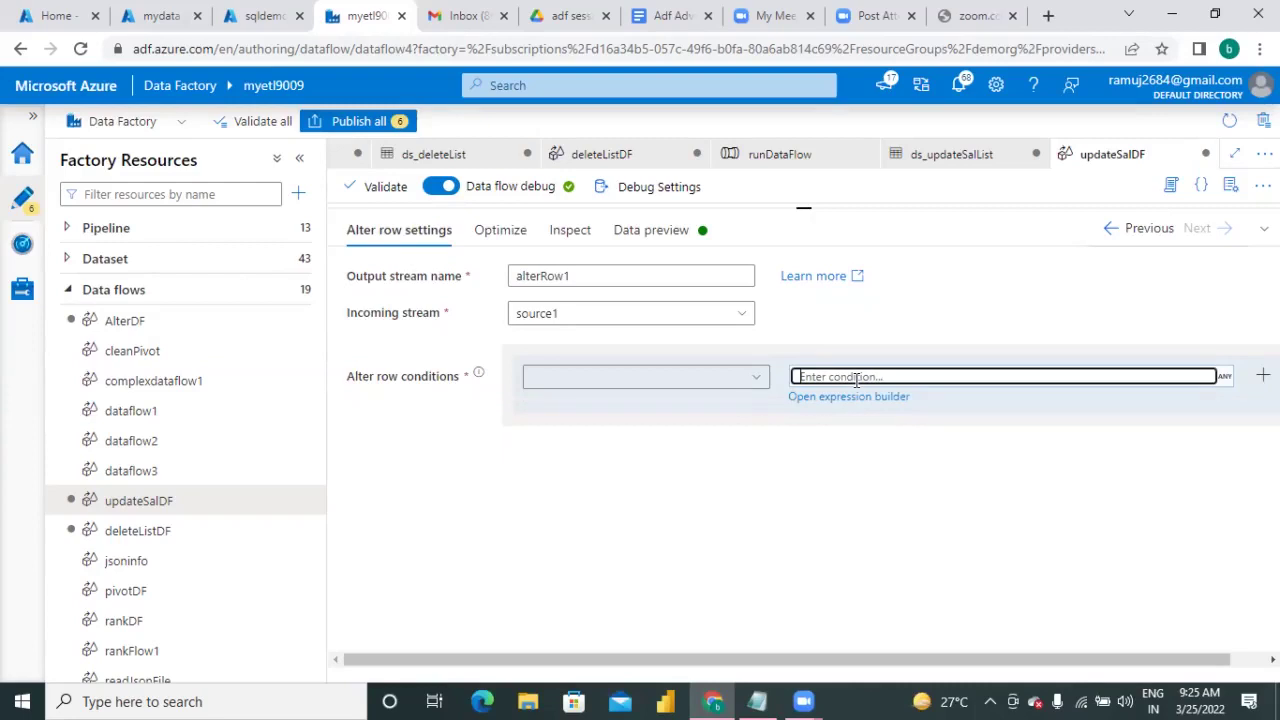
pyautogui.write('1 == 1')
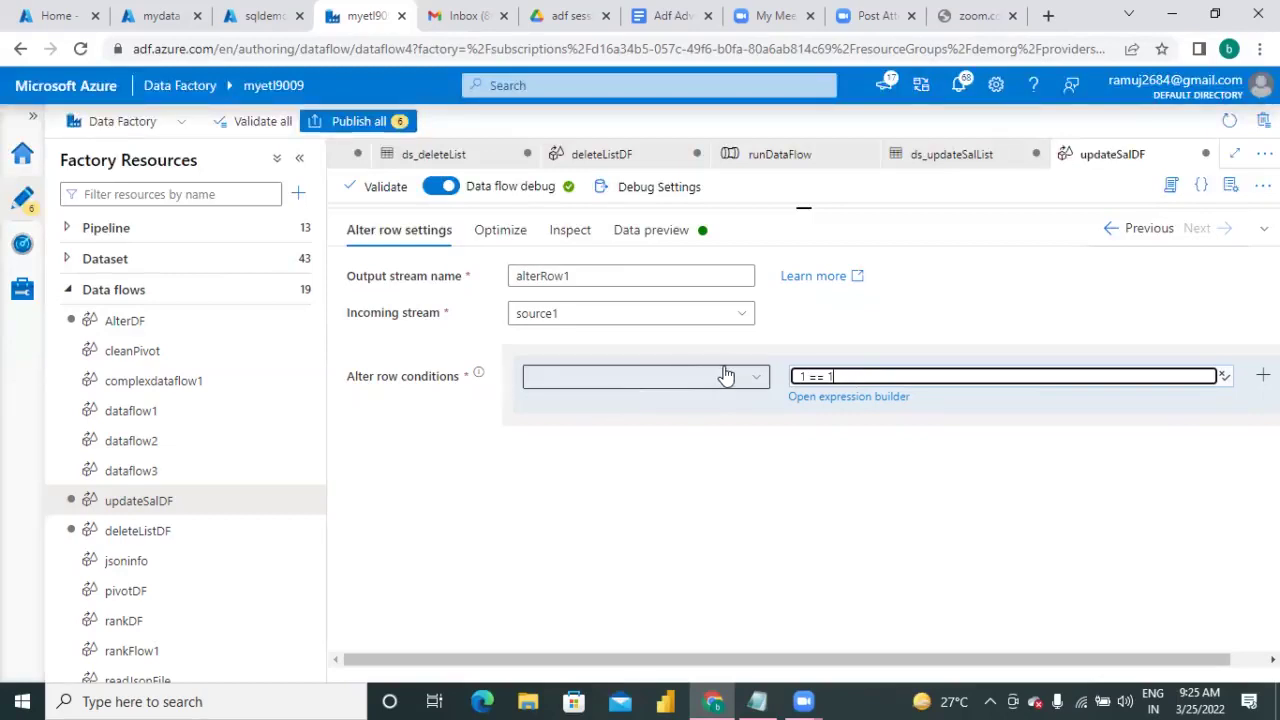
pyautogui.click(757, 380)
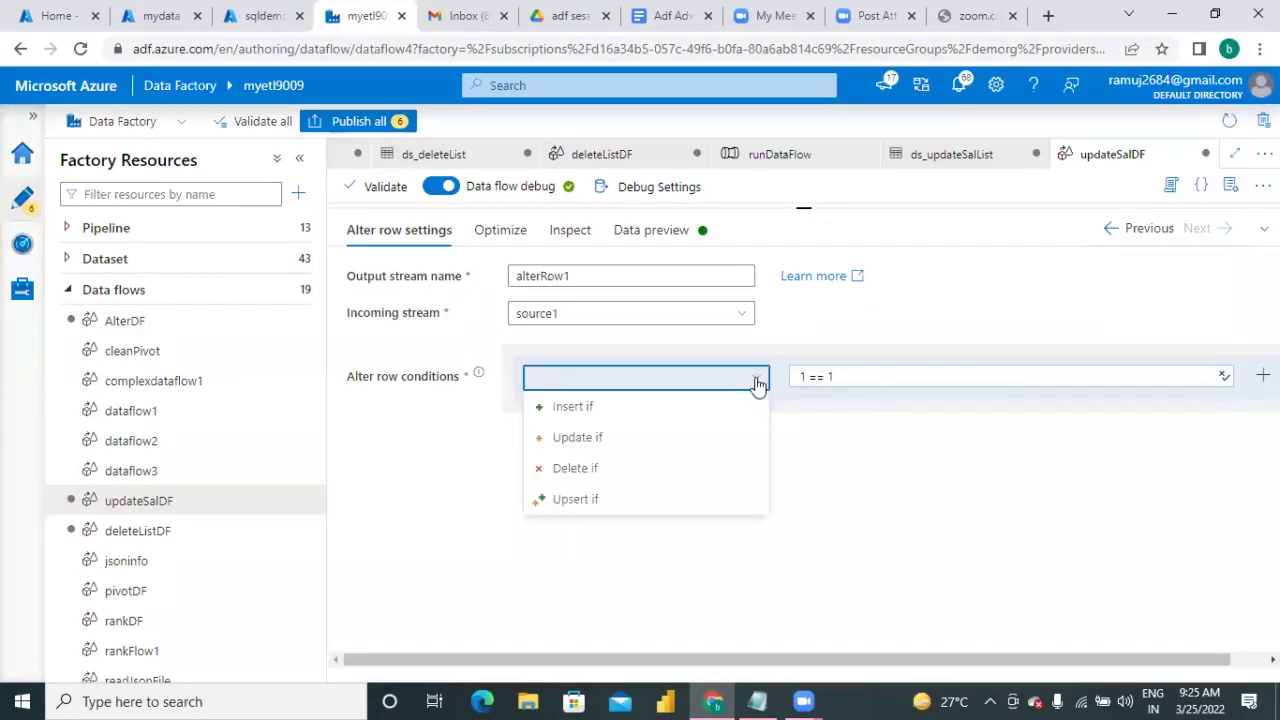
pyautogui.click(626, 442)
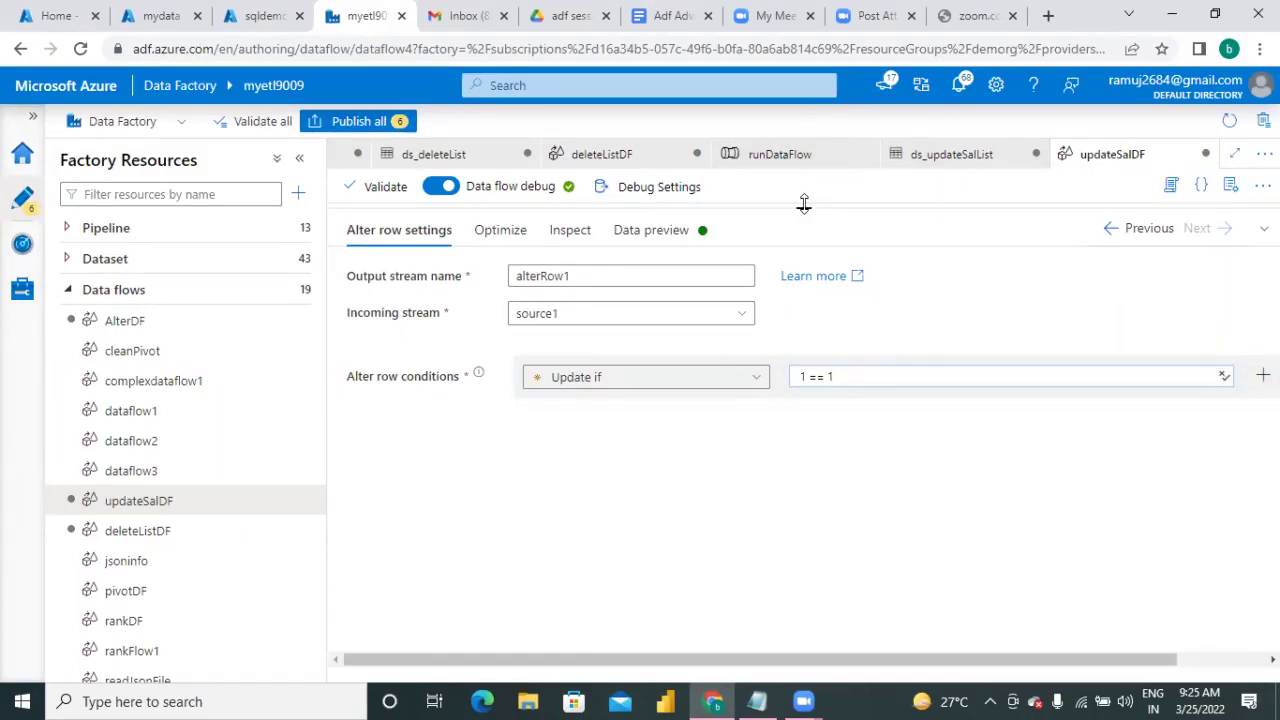
pyautogui.moveTo(803, 203); pyautogui.dragTo(803, 290)
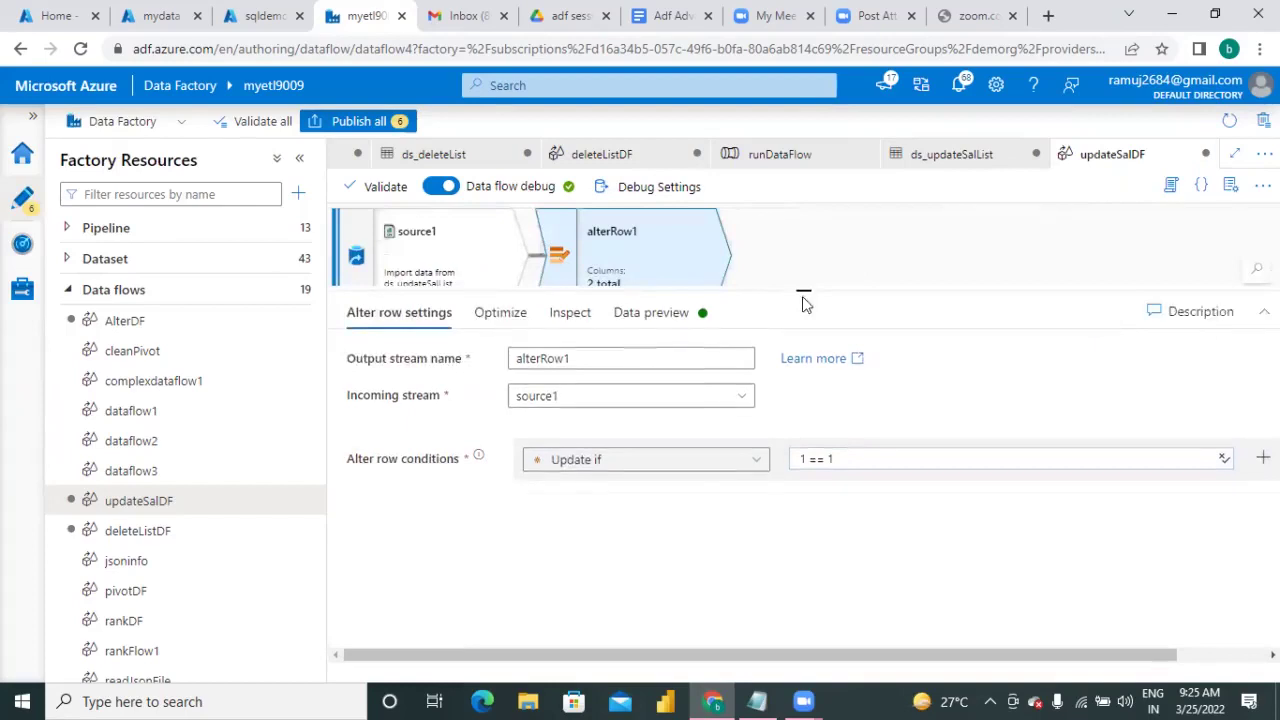
pyautogui.click(580, 315)
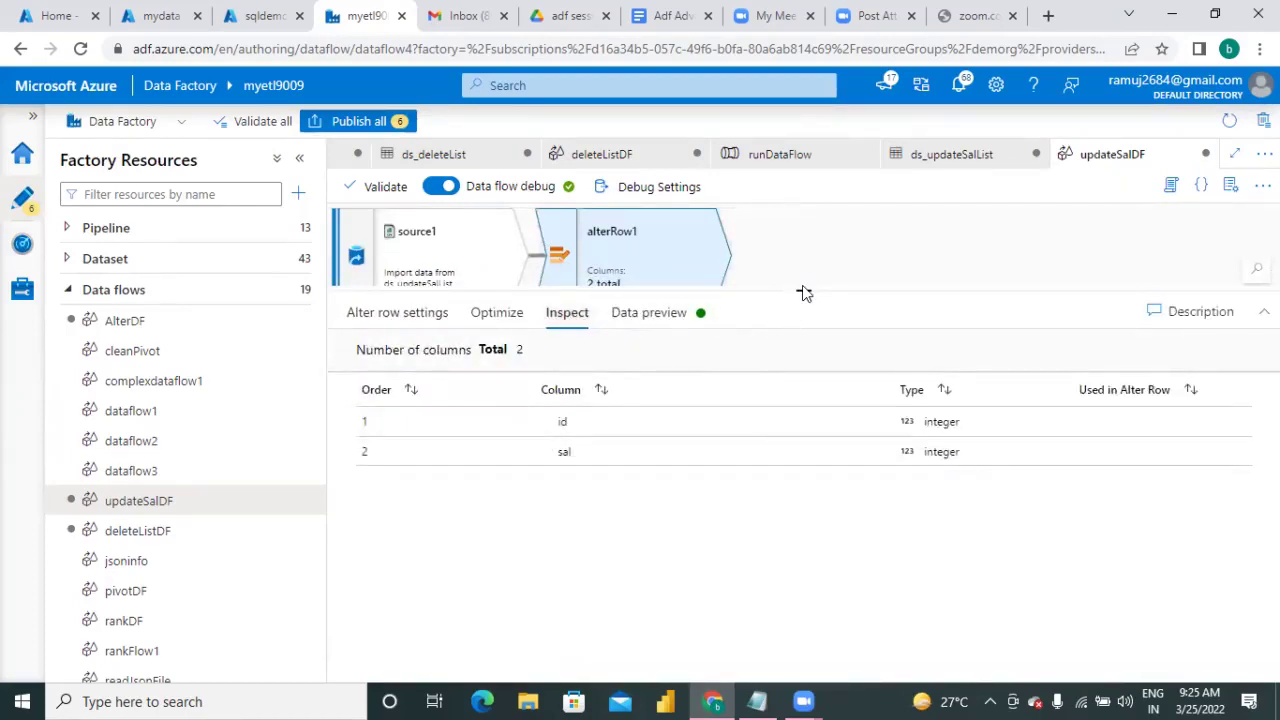
# Step: Add a Sink destination after alterRow1
pyautogui.moveTo(803, 291); pyautogui.dragTo(803, 502)
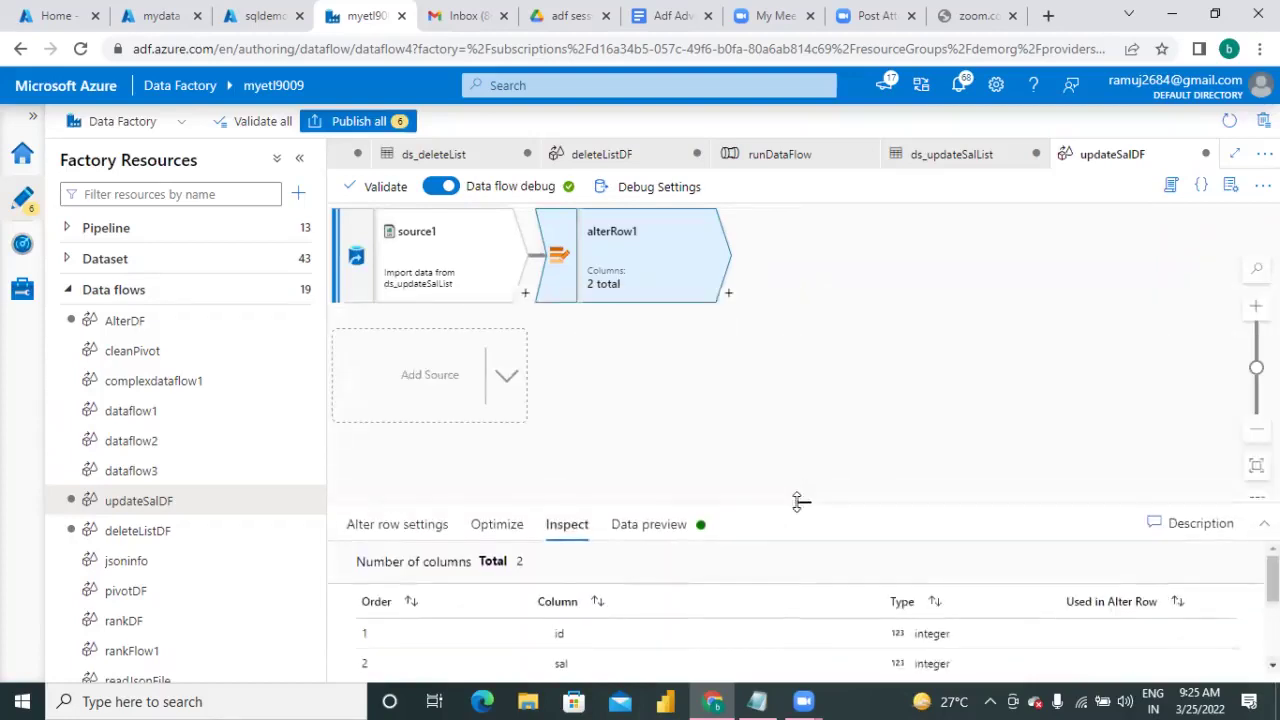
pyautogui.click(729, 296)
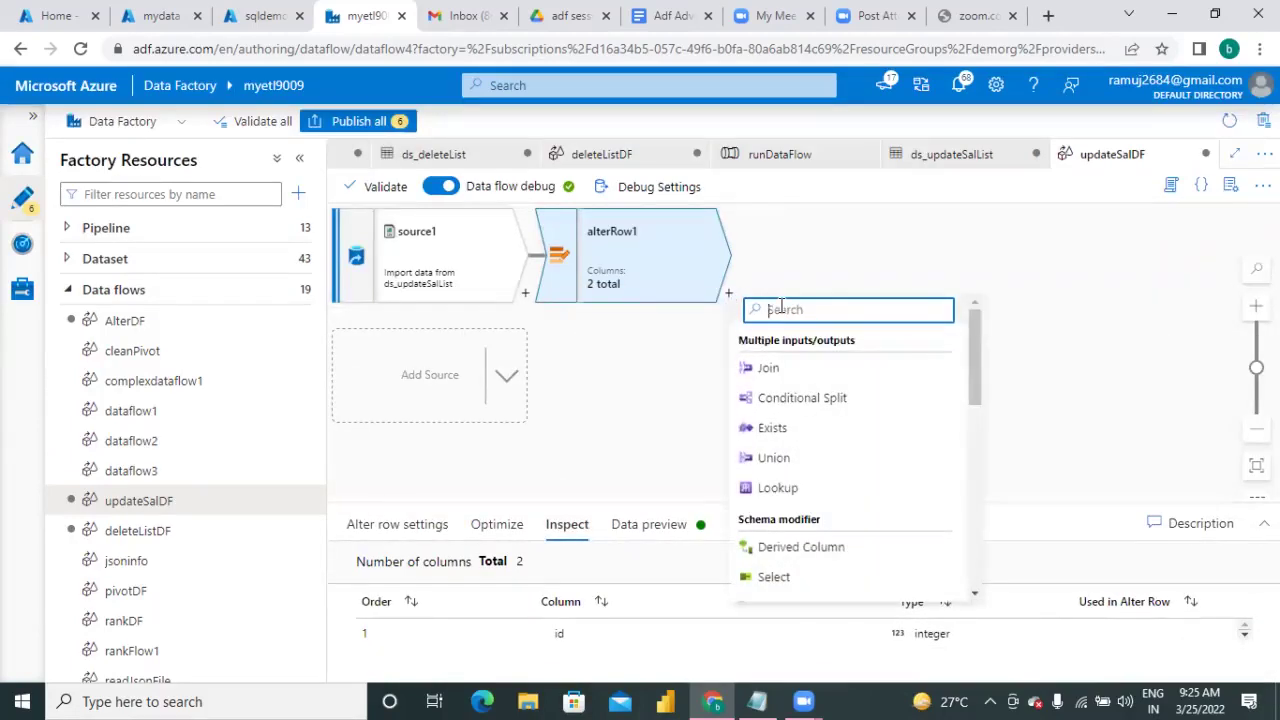
pyautogui.write('sink')
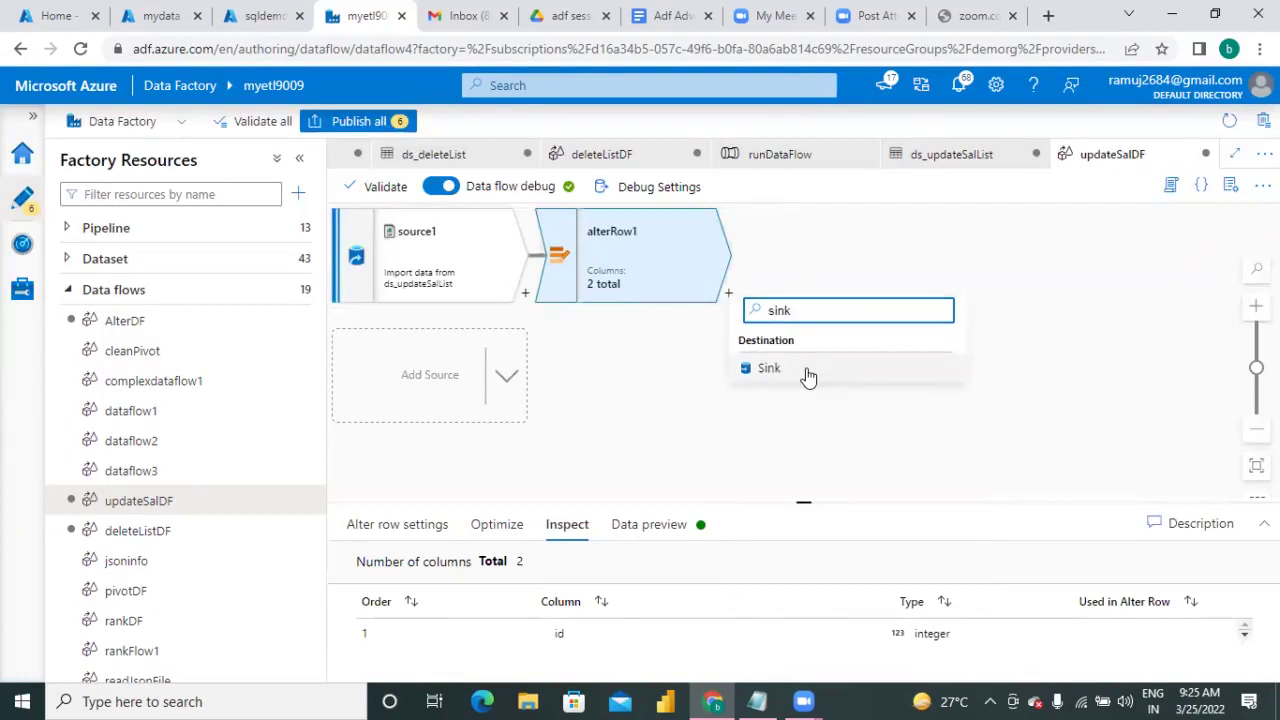
pyautogui.click(808, 372)
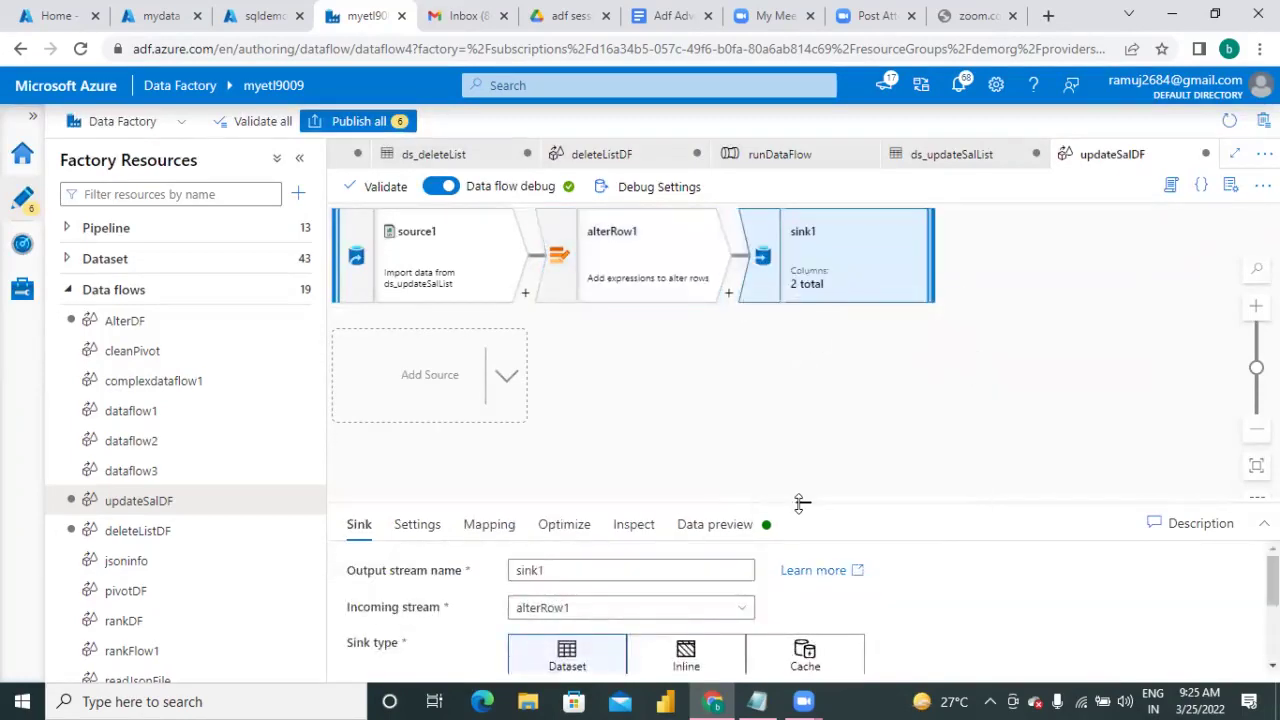
# Step: Select ds_employee_table as the dataset for sink1
pyautogui.moveTo(800, 485); pyautogui.dragTo(800, 298)
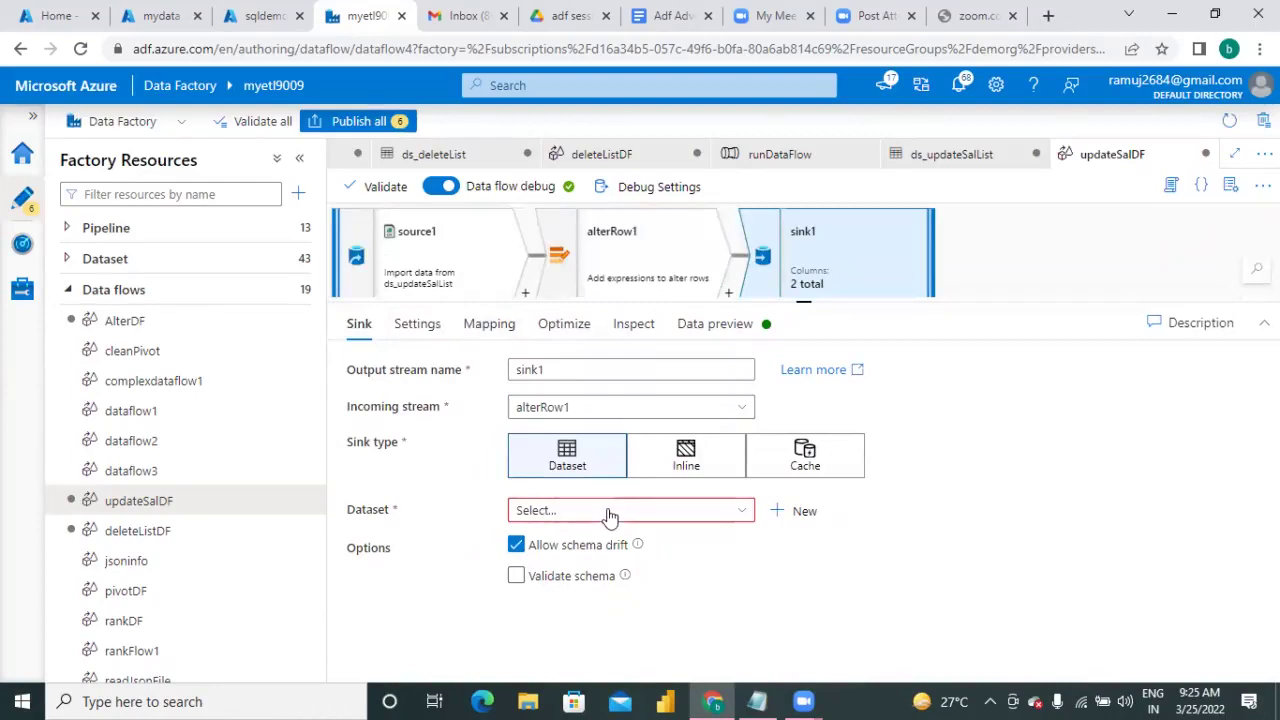
pyautogui.moveTo(795, 300); pyautogui.dragTo(790, 208)
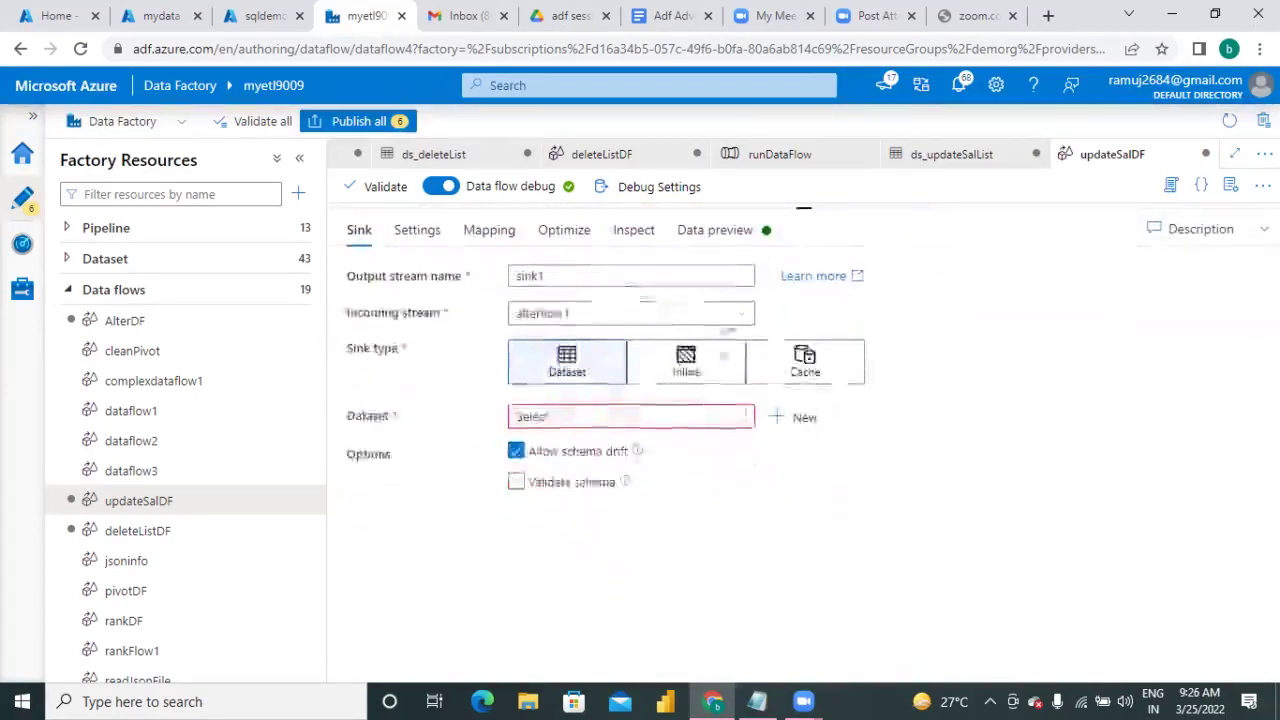
pyautogui.click(700, 418)
pyautogui.write('ds')
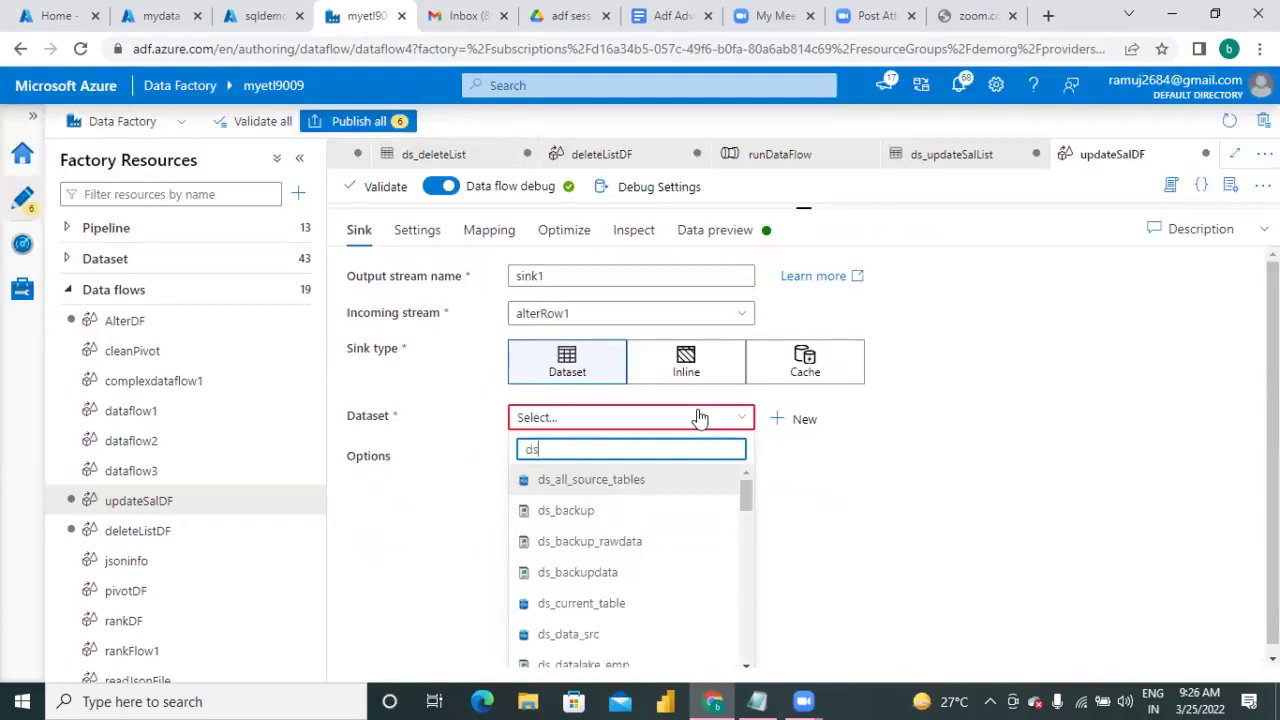
pyautogui.write('_emp')
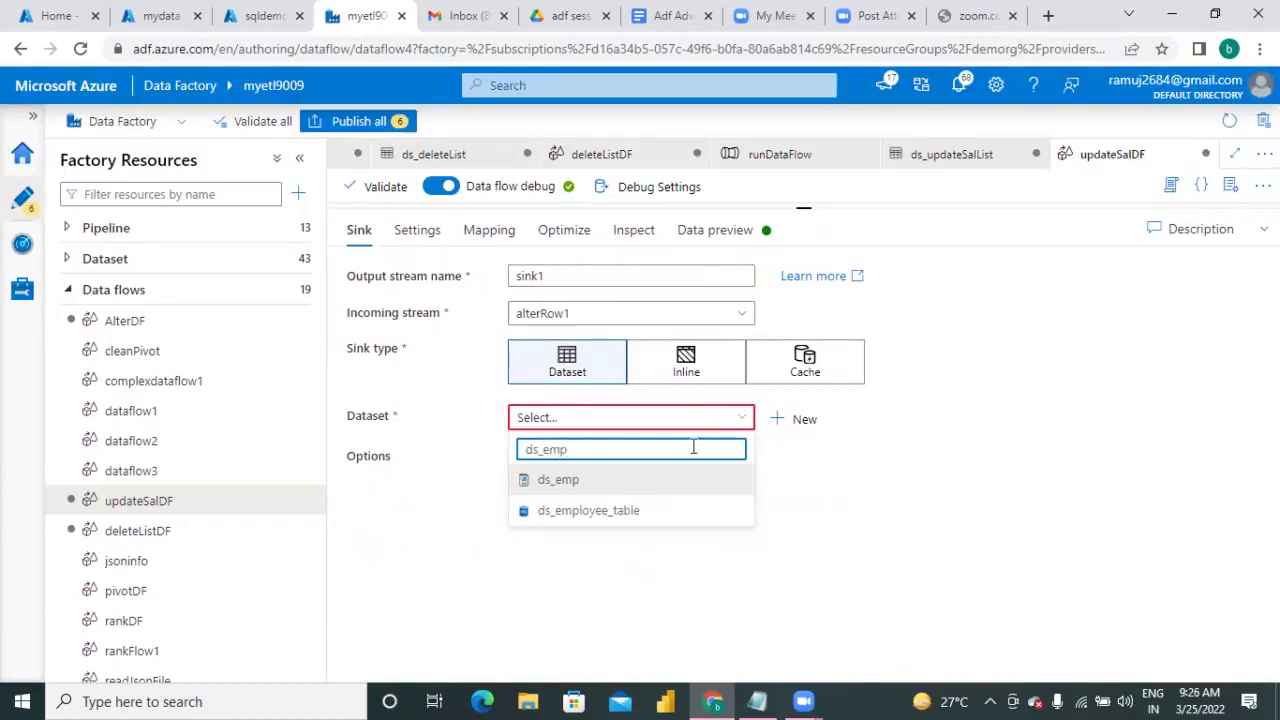
pyautogui.click(686, 522)
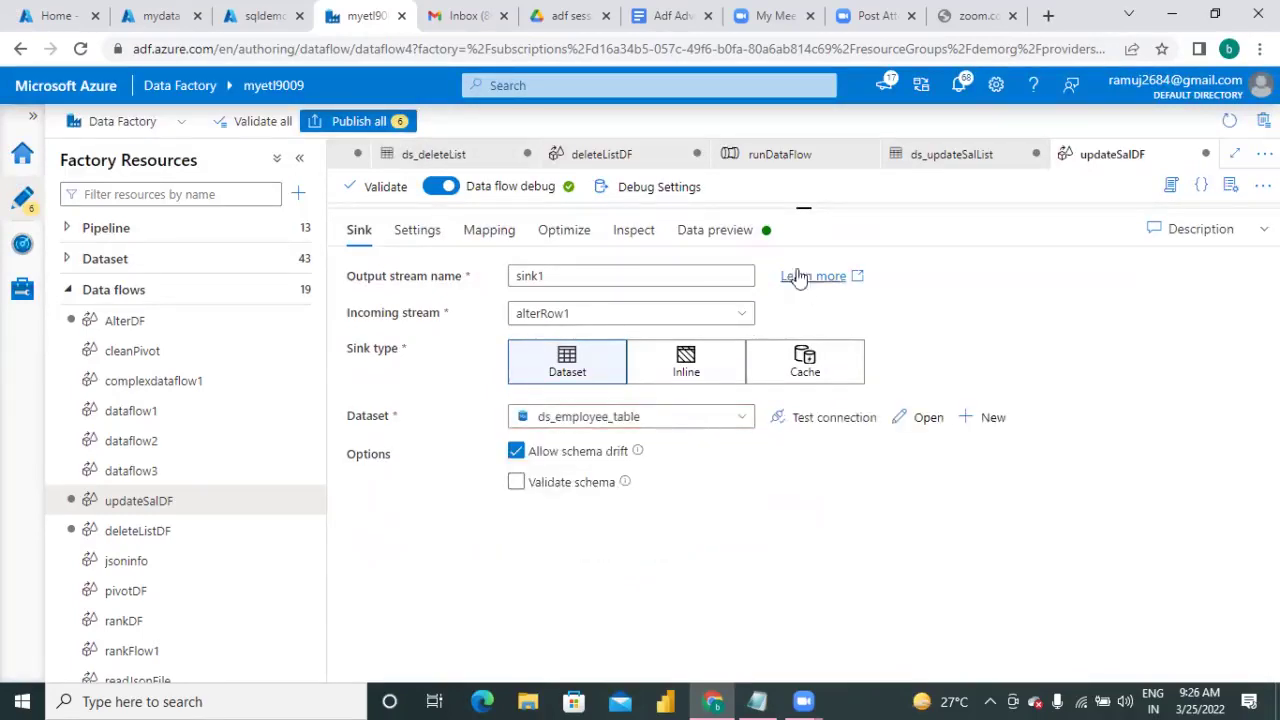
# Step: Set sink1's update method to allow update and disallow insert
pyautogui.moveTo(802, 208); pyautogui.dragTo(800, 440)
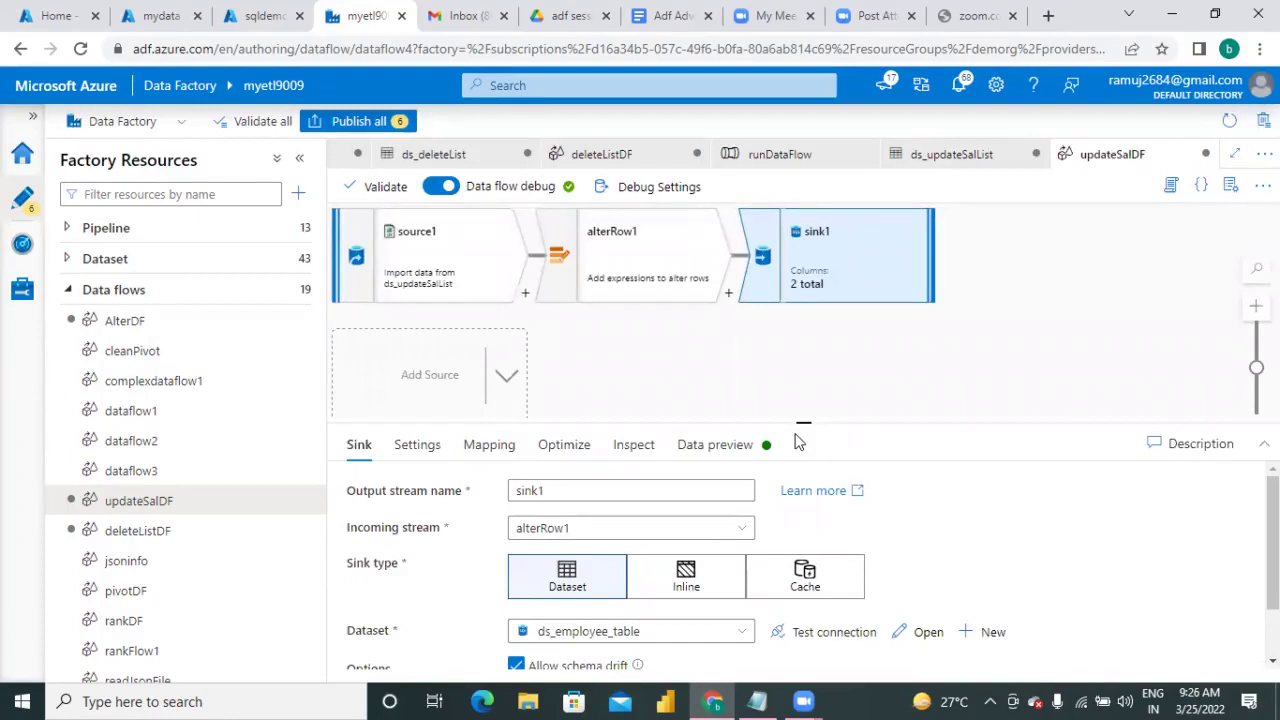
pyautogui.click(442, 452)
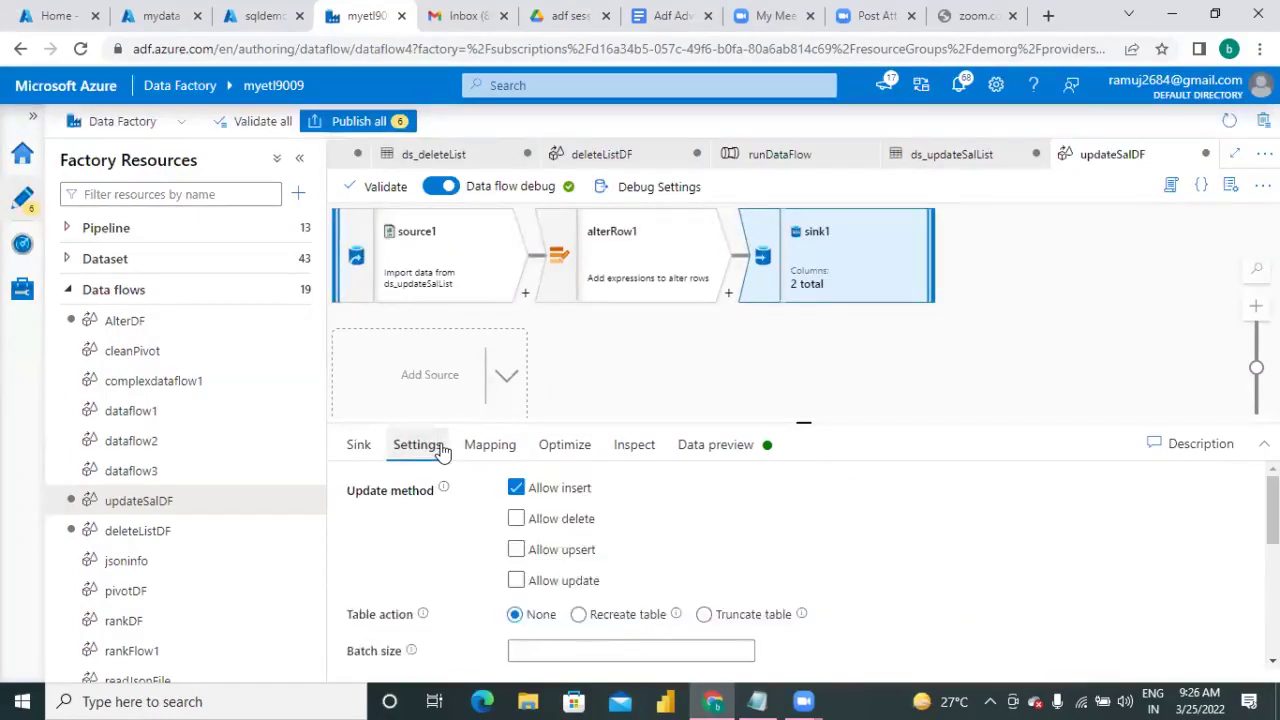
pyautogui.click(516, 581)
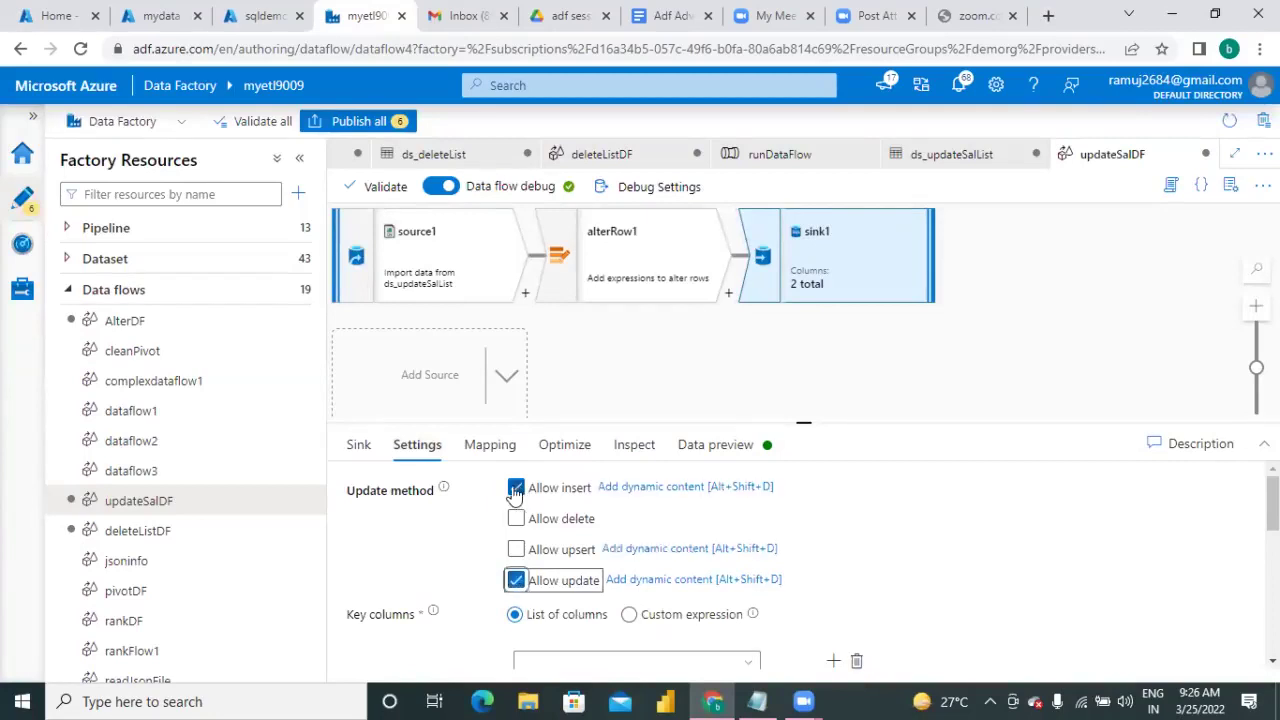
pyautogui.click(516, 487)
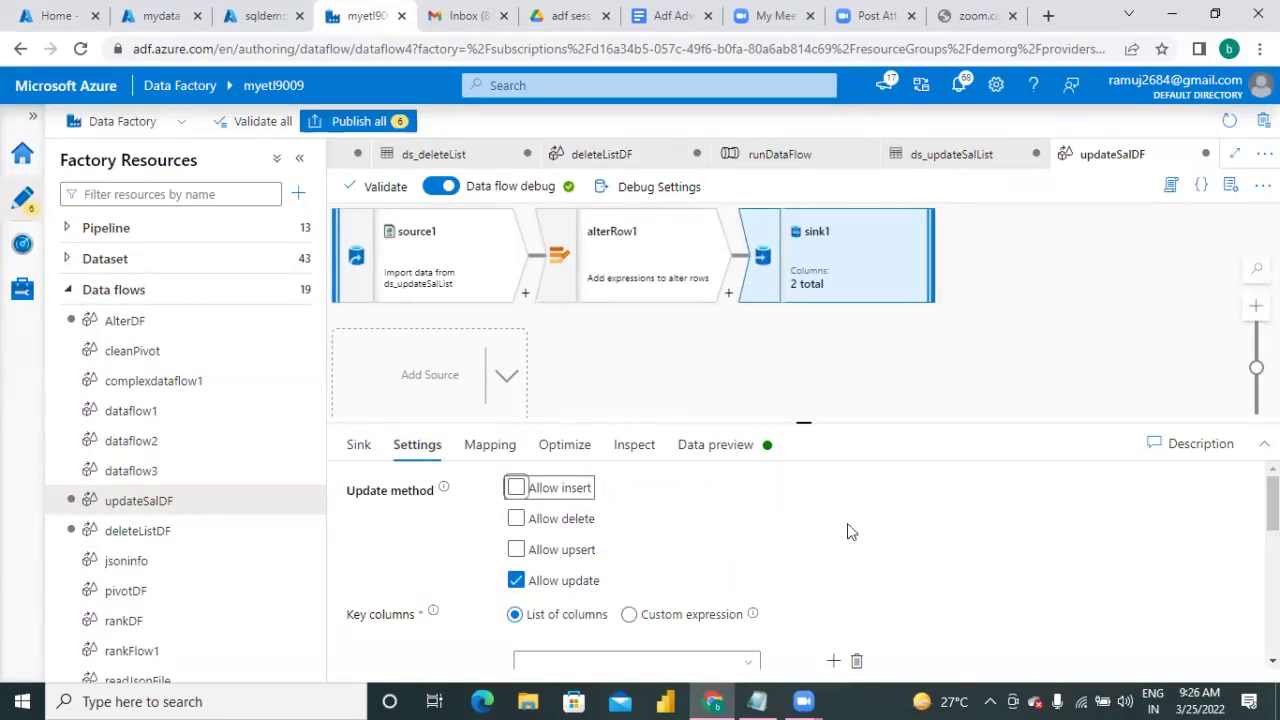
pyautogui.click(516, 487)
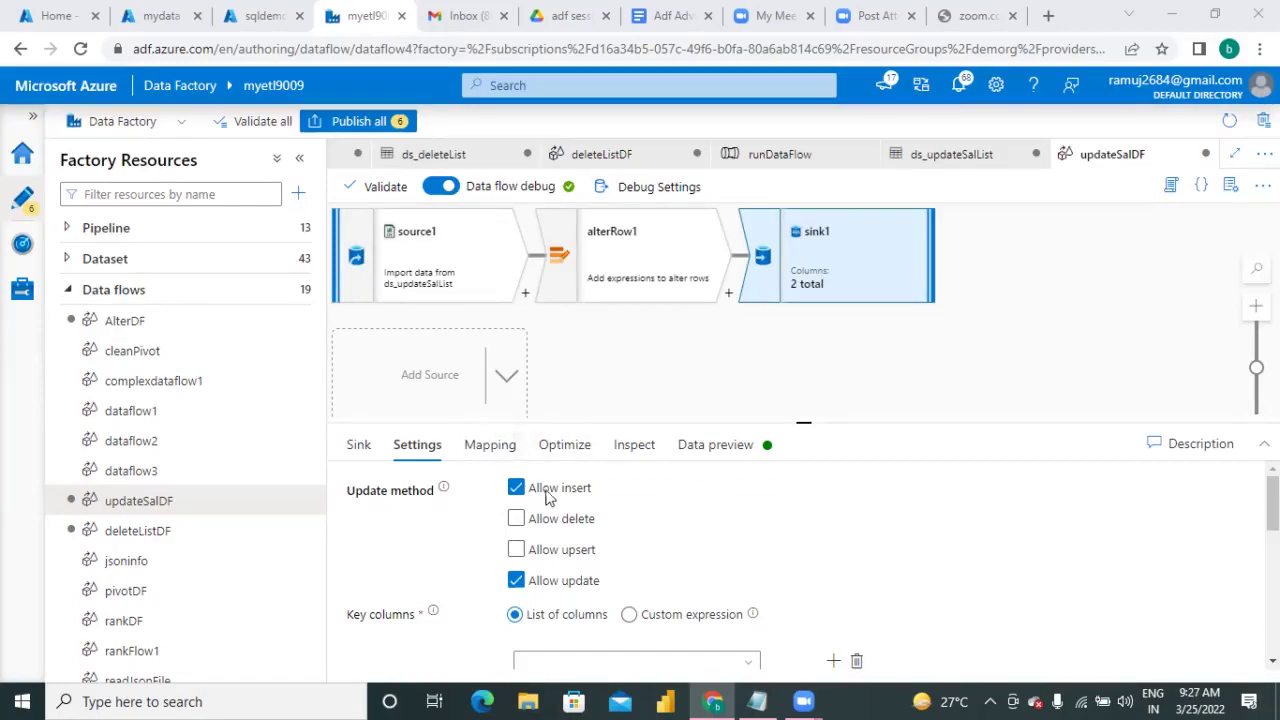
pyautogui.click(516, 580)
pyautogui.click(517, 521)
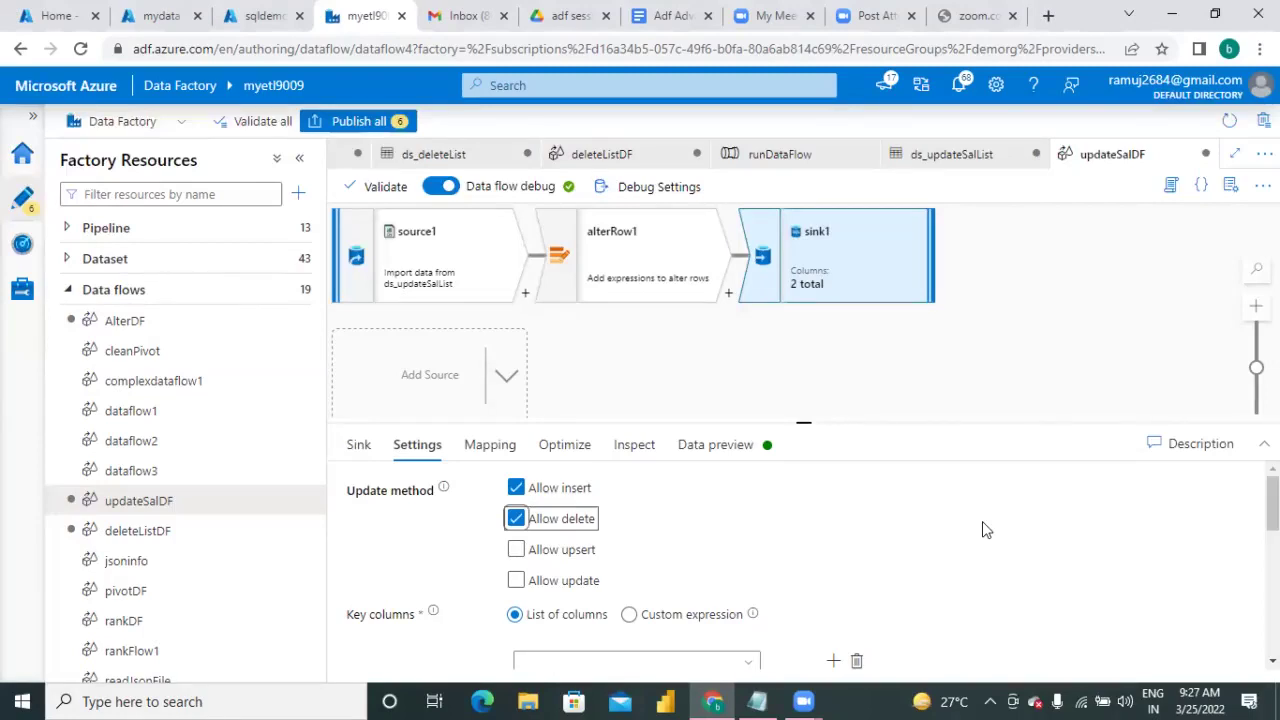
pyautogui.click(516, 581)
pyautogui.click(514, 520)
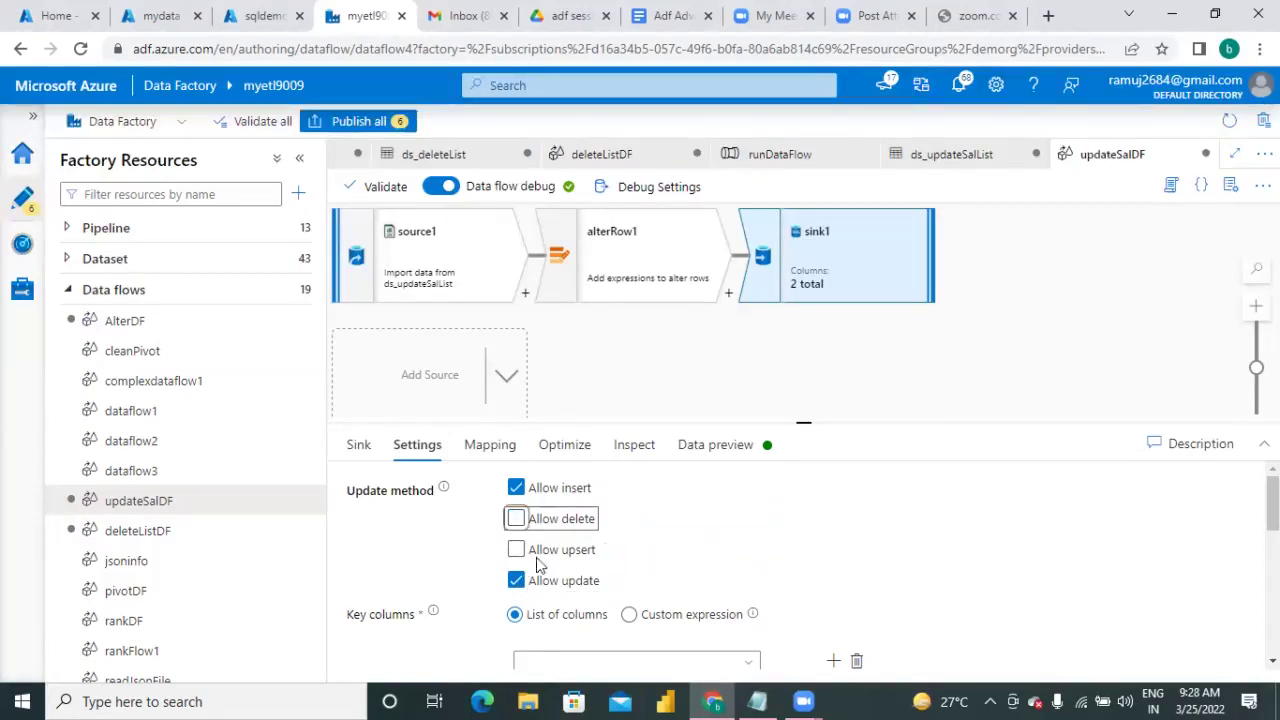
pyautogui.click(516, 551)
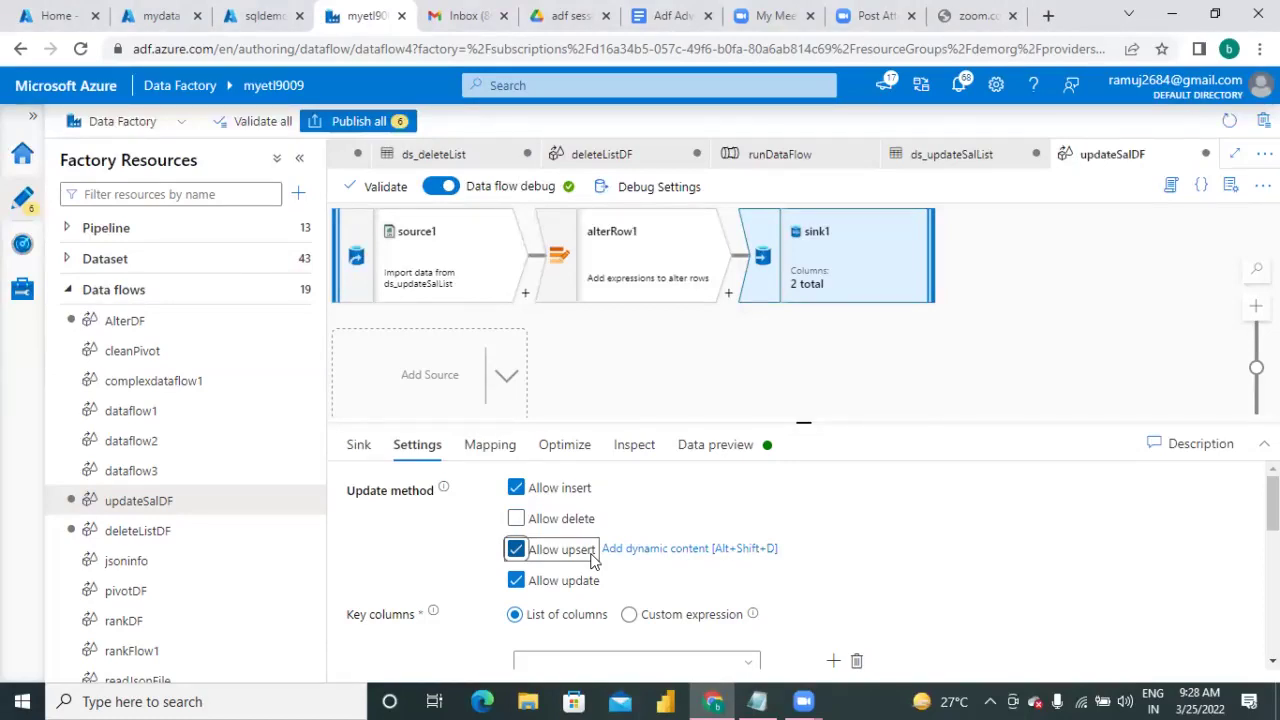
pyautogui.click(515, 550)
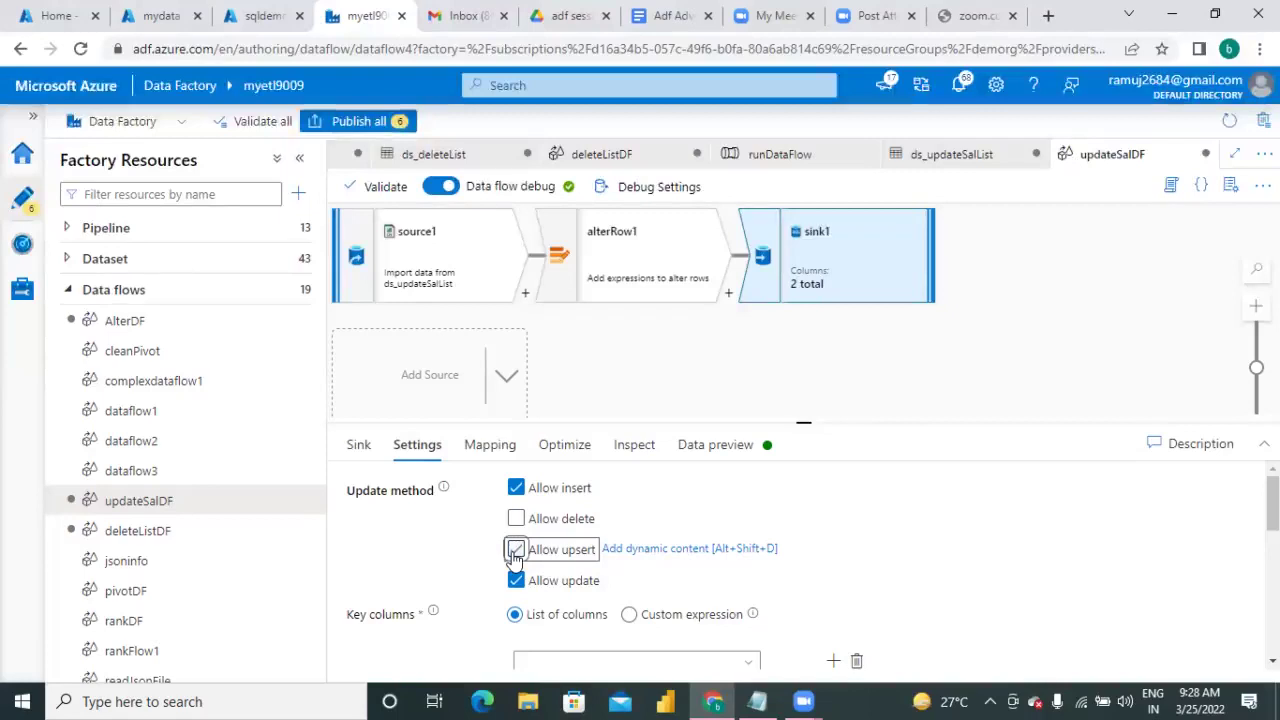
pyautogui.click(516, 487)
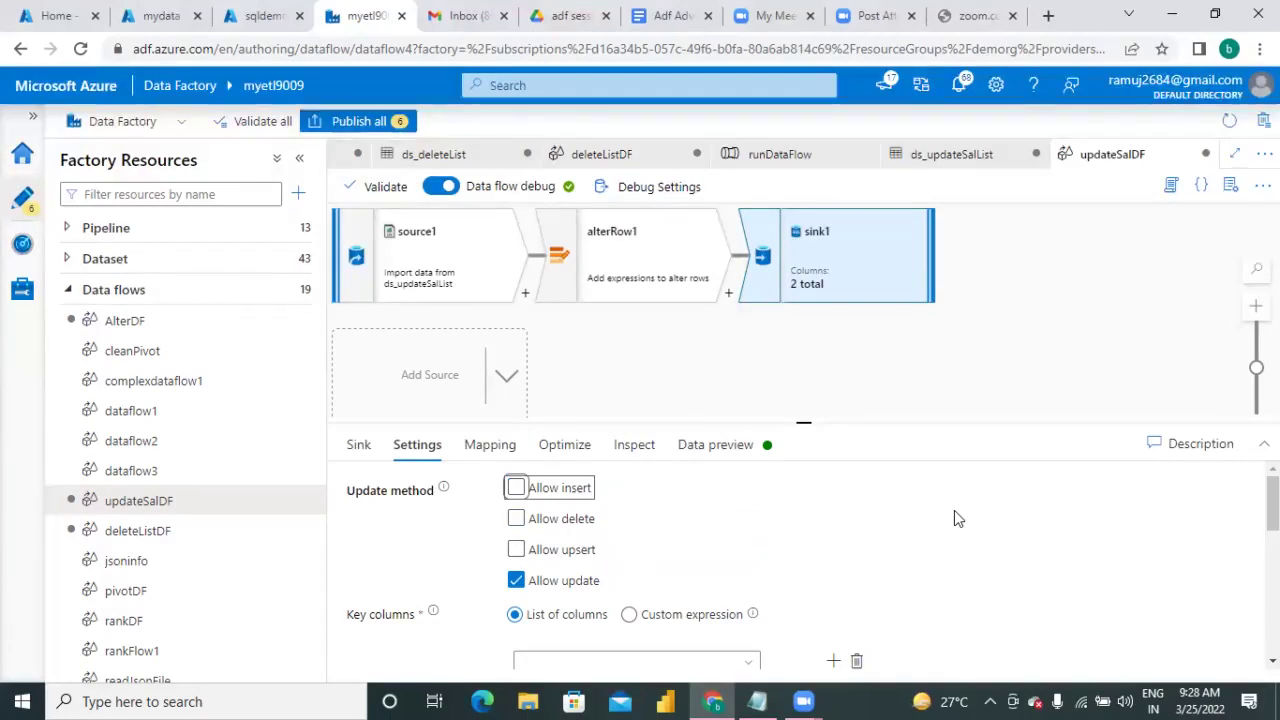
# Step: Check the updateSalList file in Notepad and turn off auto mapping for sink1's columns in the data flow
pyautogui.click(762, 700)
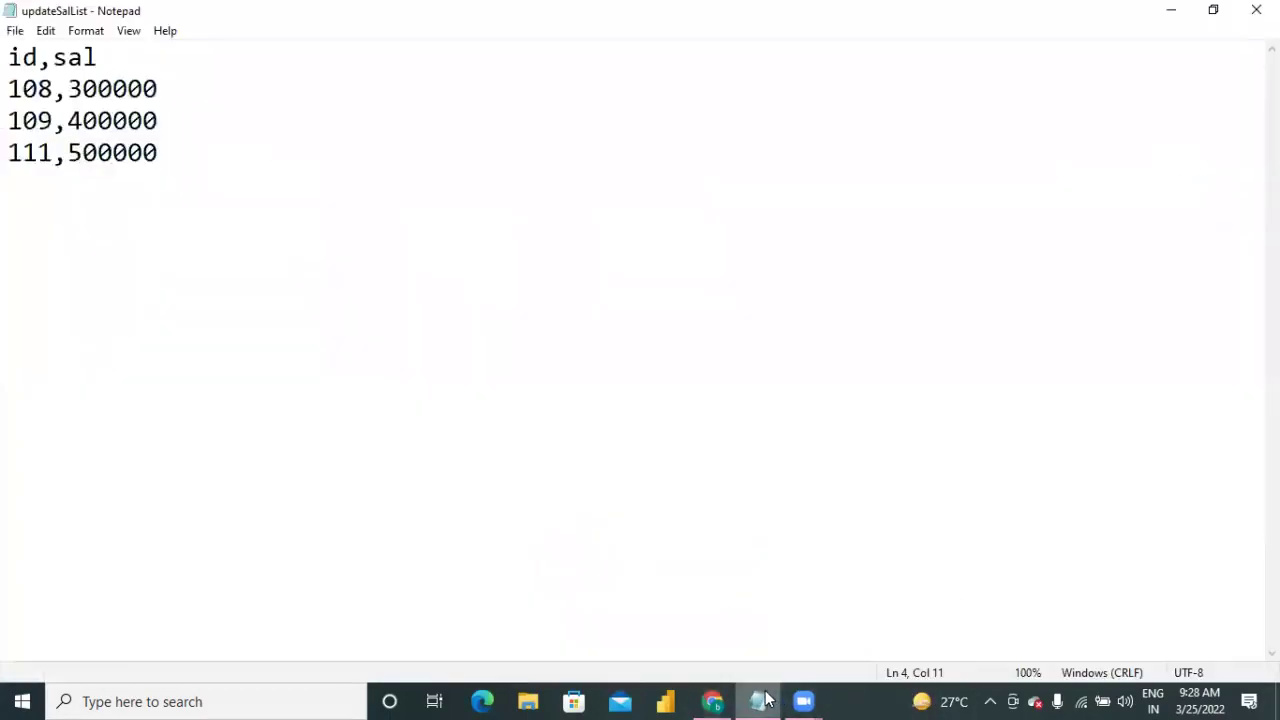
pyautogui.click(712, 700)
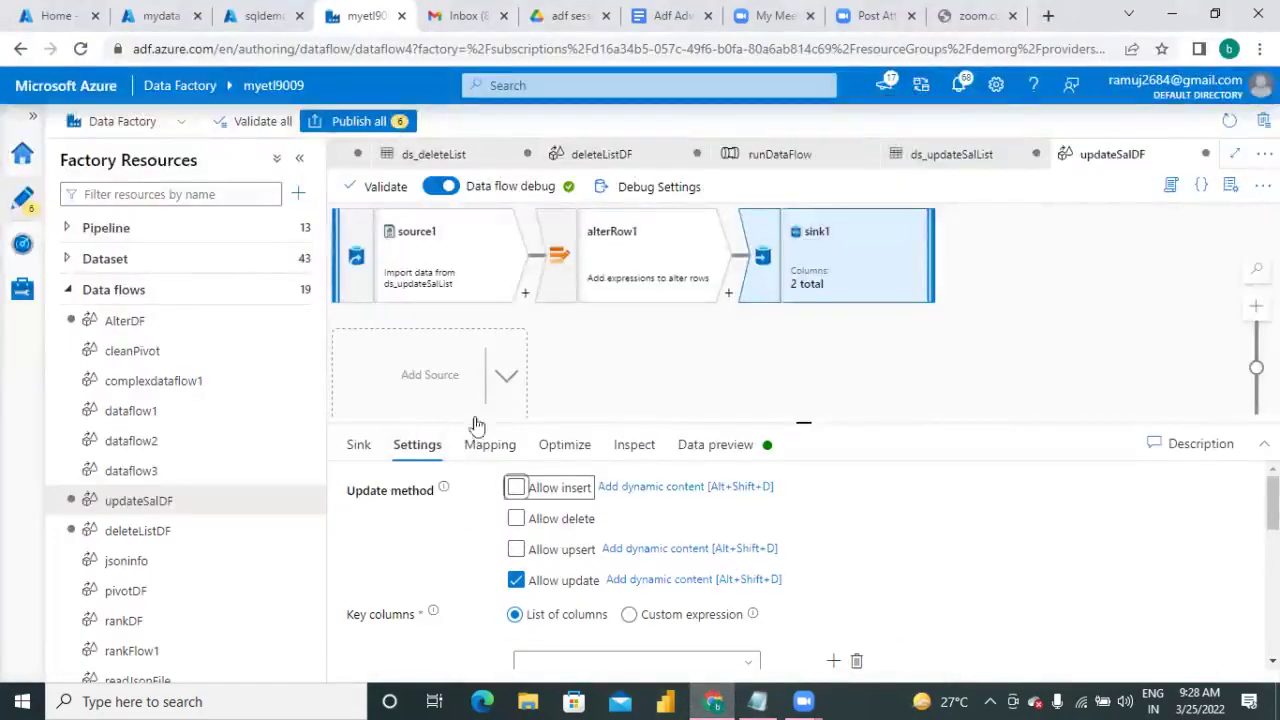
pyautogui.click(489, 452)
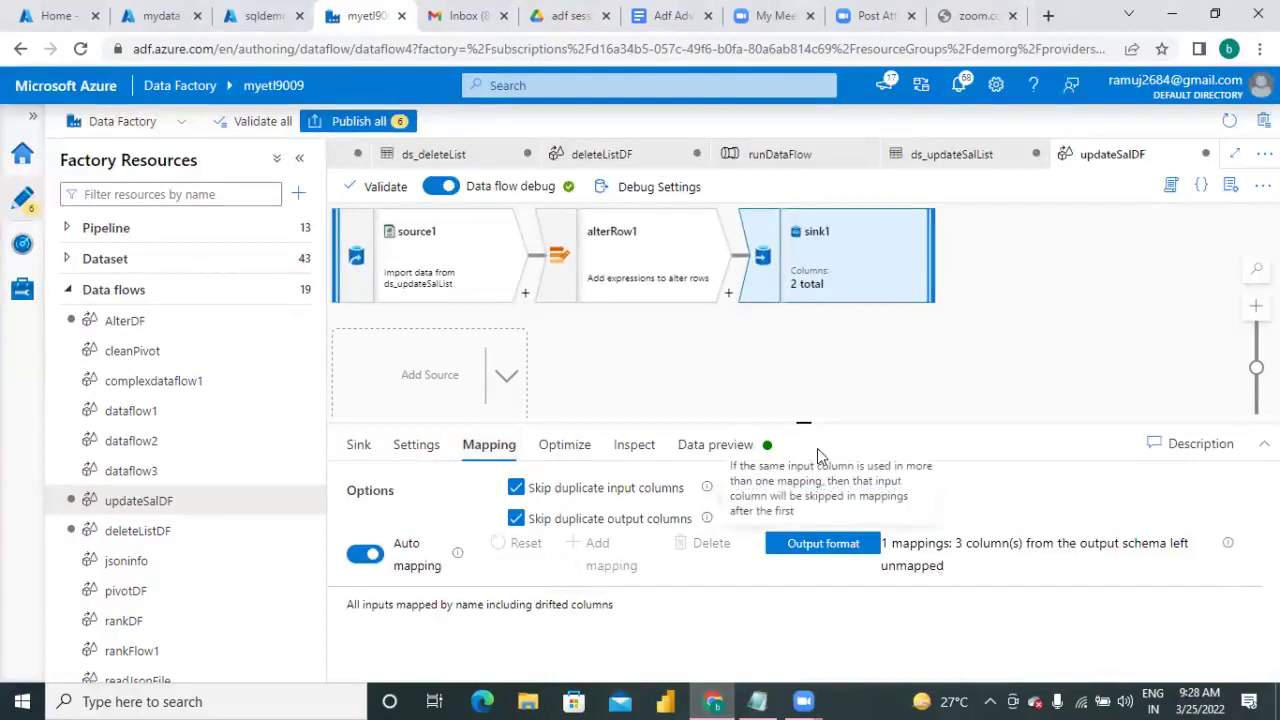
pyautogui.moveTo(802, 422); pyautogui.dragTo(799, 293)
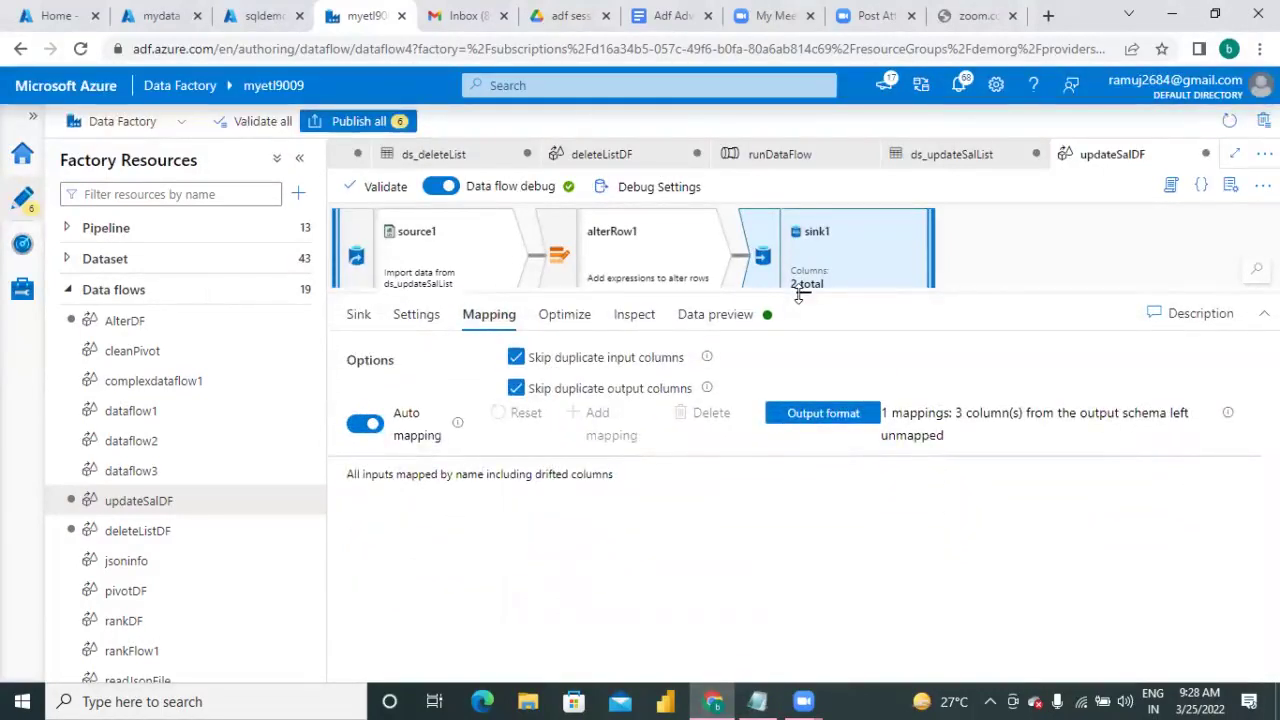
pyautogui.click(364, 424)
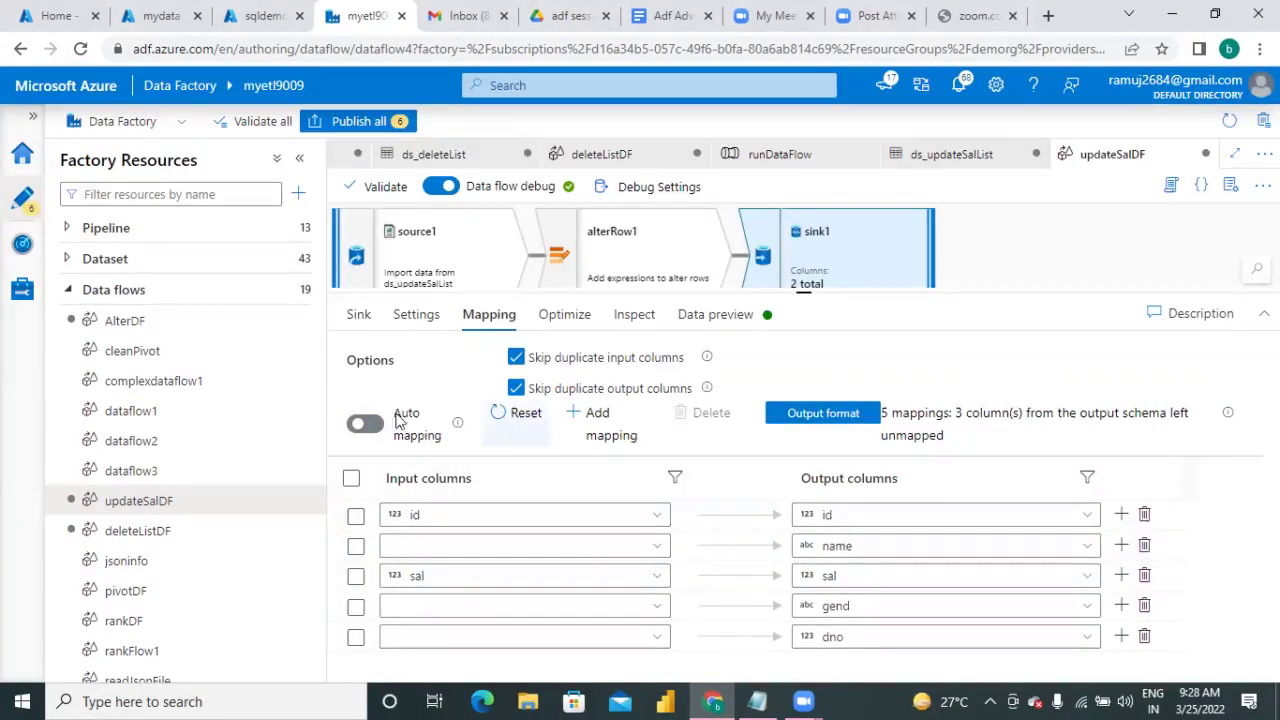
# Step: Turn sink1's auto mapping on and off again to leave only the id and sal columns mapped
pyautogui.click(366, 425)
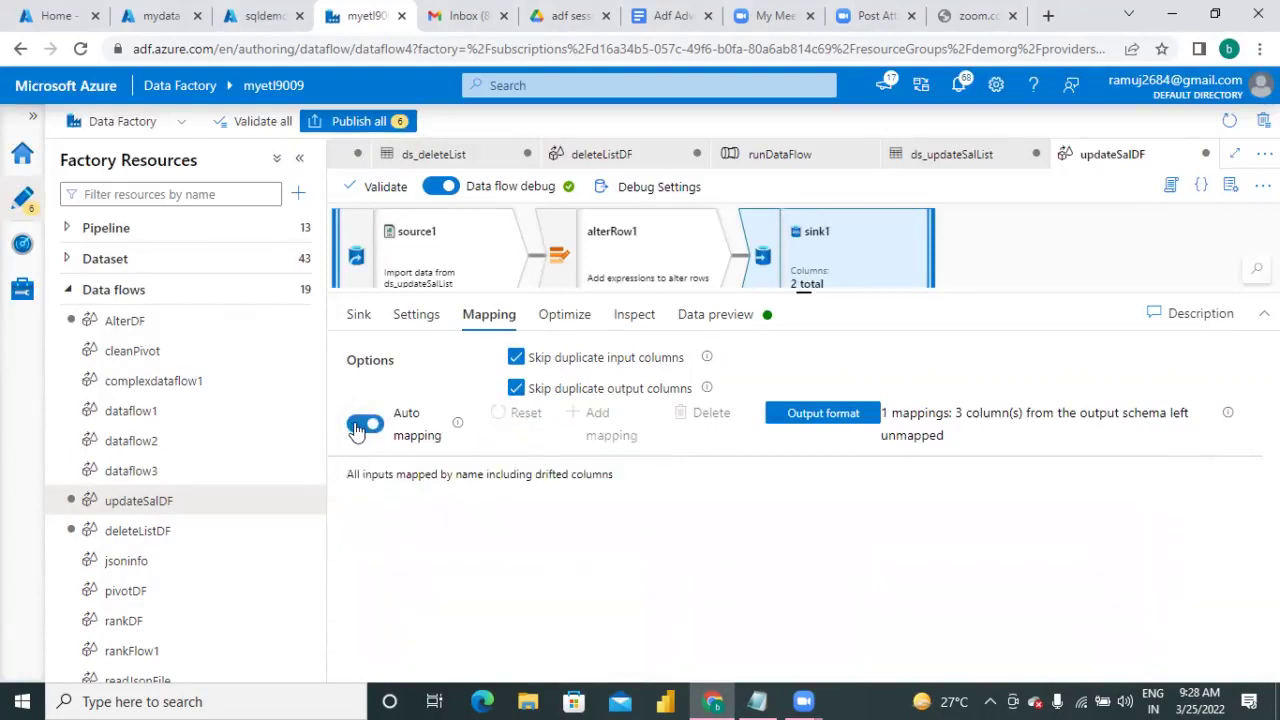
pyautogui.click(360, 425)
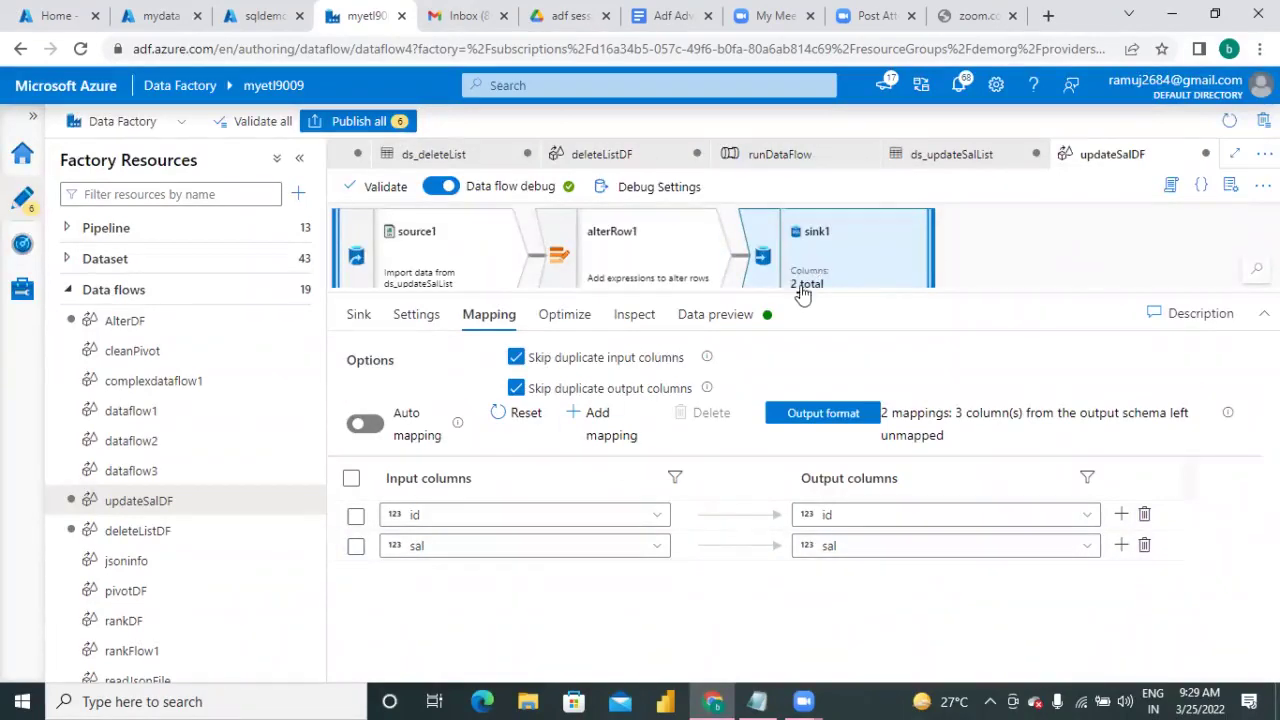
pyautogui.moveTo(806, 292); pyautogui.dragTo(797, 500)
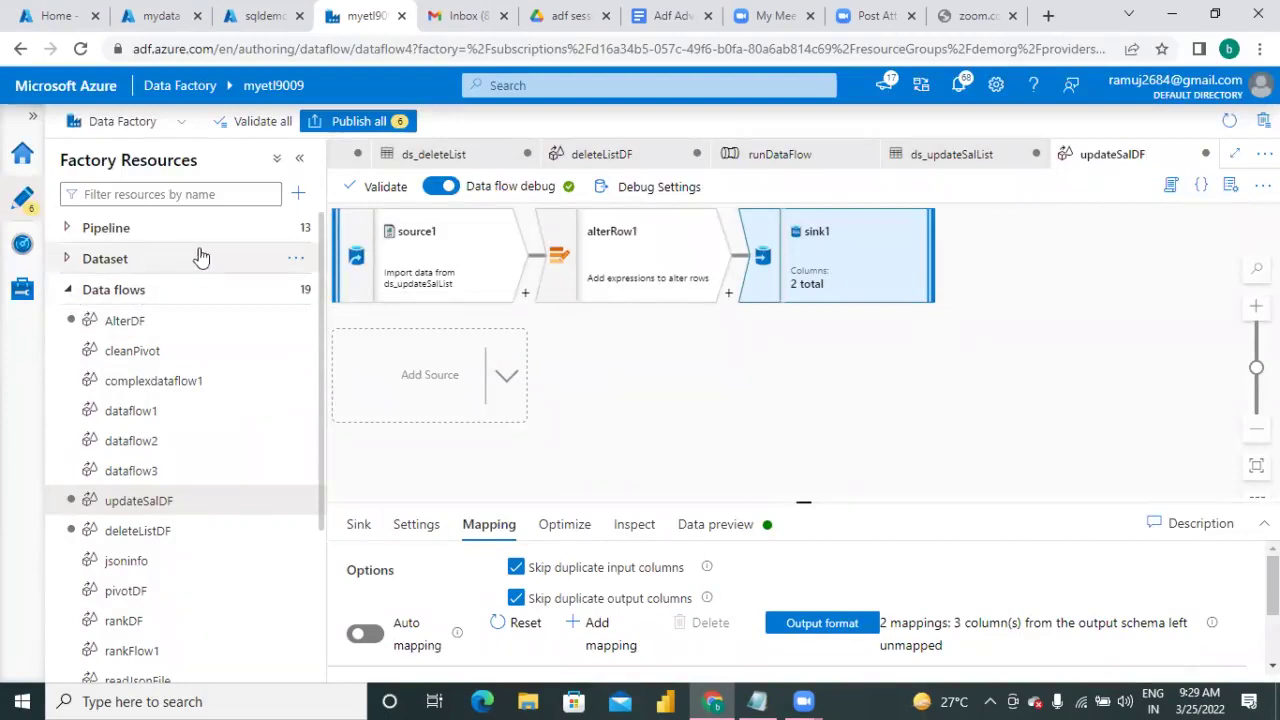
# Step: Set Data flow1 in the runflows pipeline to use updateSalDF and try a debug run, closing the validation output
pyautogui.click(781, 160)
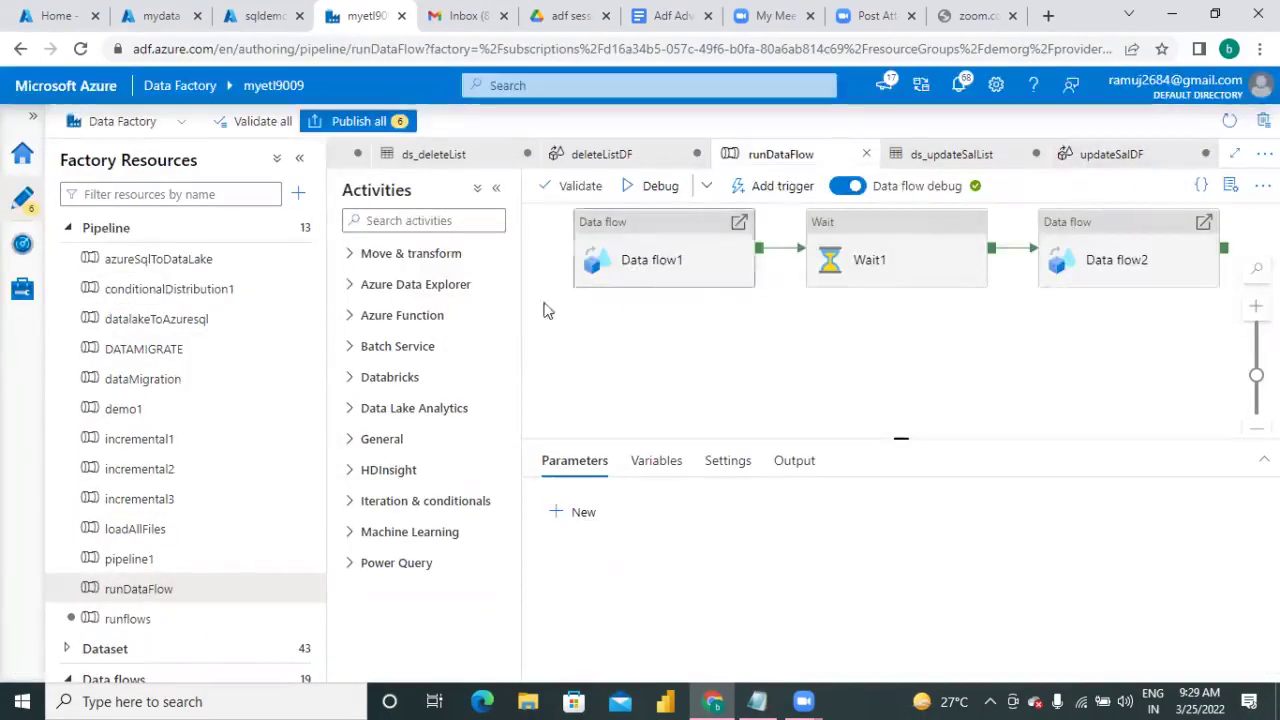
pyautogui.click(148, 620)
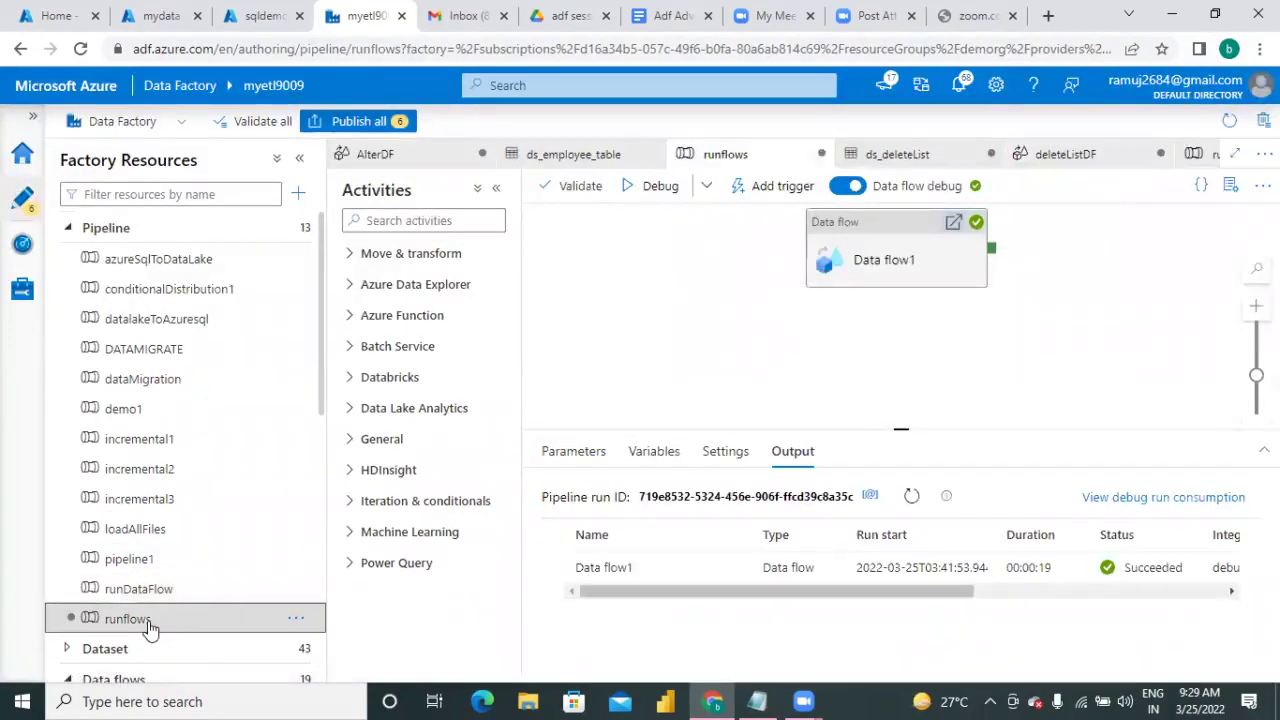
pyautogui.click(896, 270)
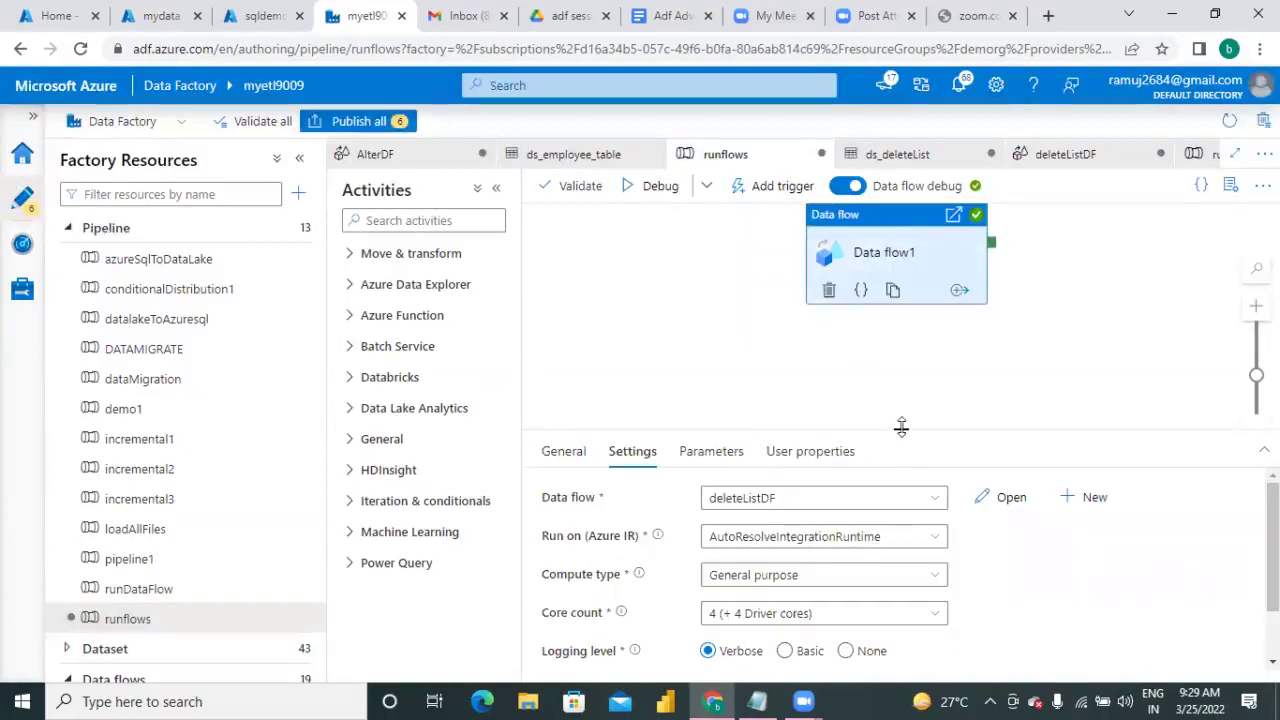
pyautogui.moveTo(903, 430); pyautogui.dragTo(901, 277)
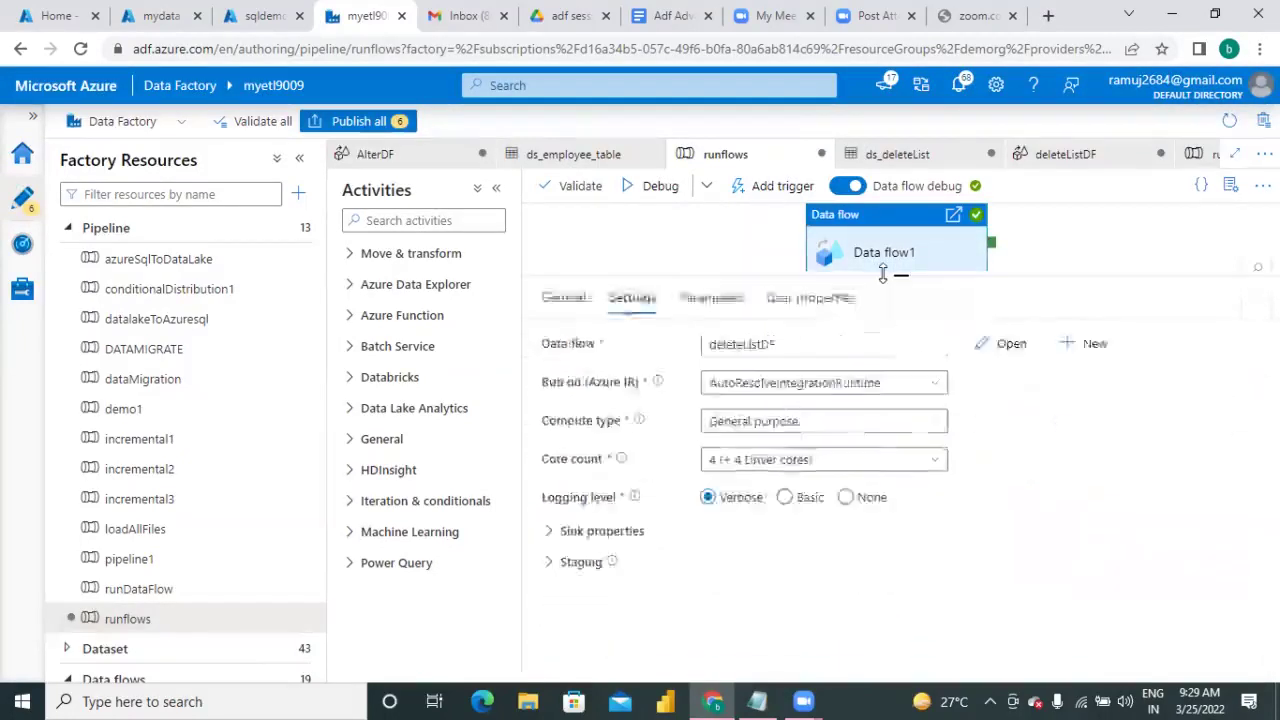
pyautogui.click(760, 346)
pyautogui.write('del')
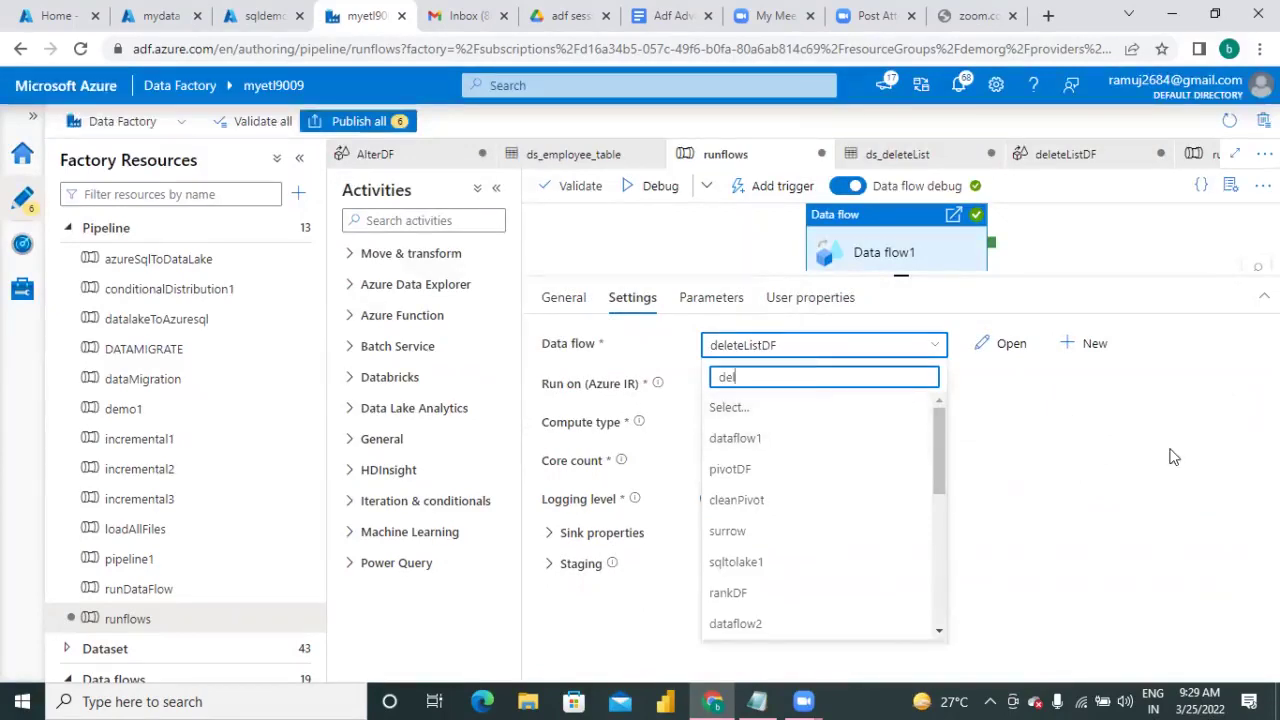
pyautogui.press('BackSpace')
pyautogui.press('BackSpace')
pyautogui.press('BackSpace')
pyautogui.write('up')
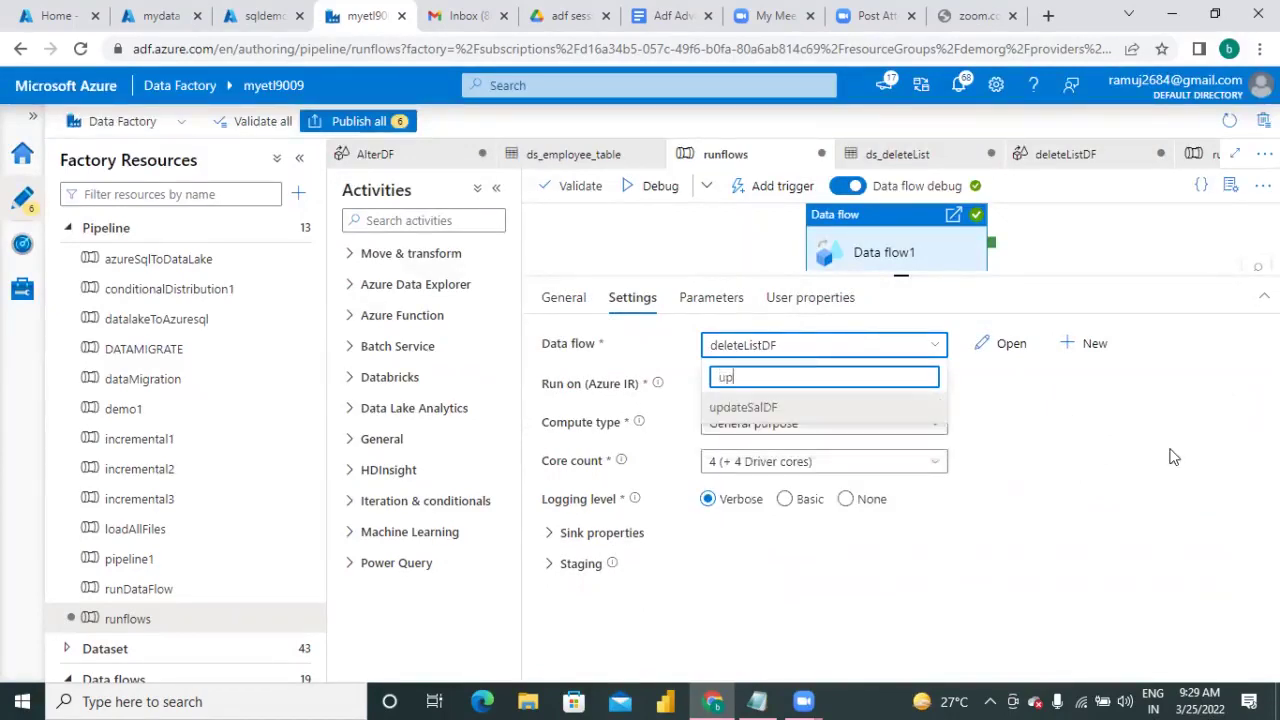
pyautogui.click(806, 410)
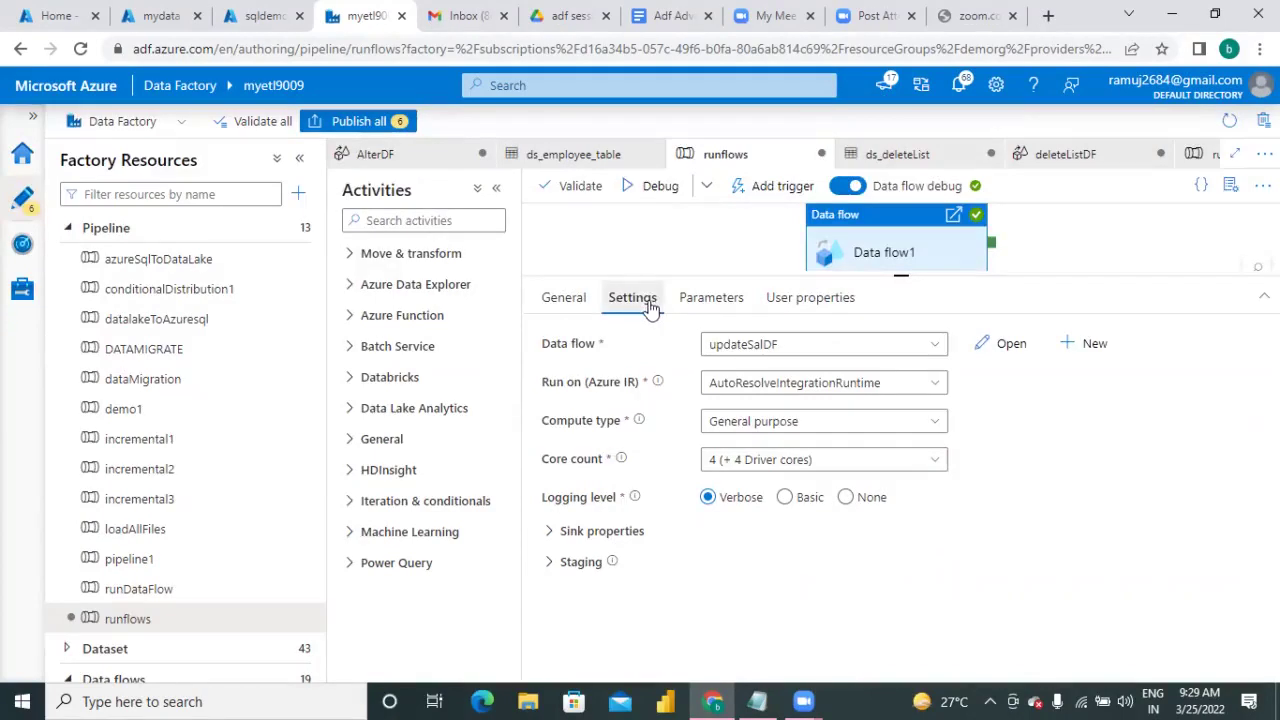
pyautogui.click(660, 198)
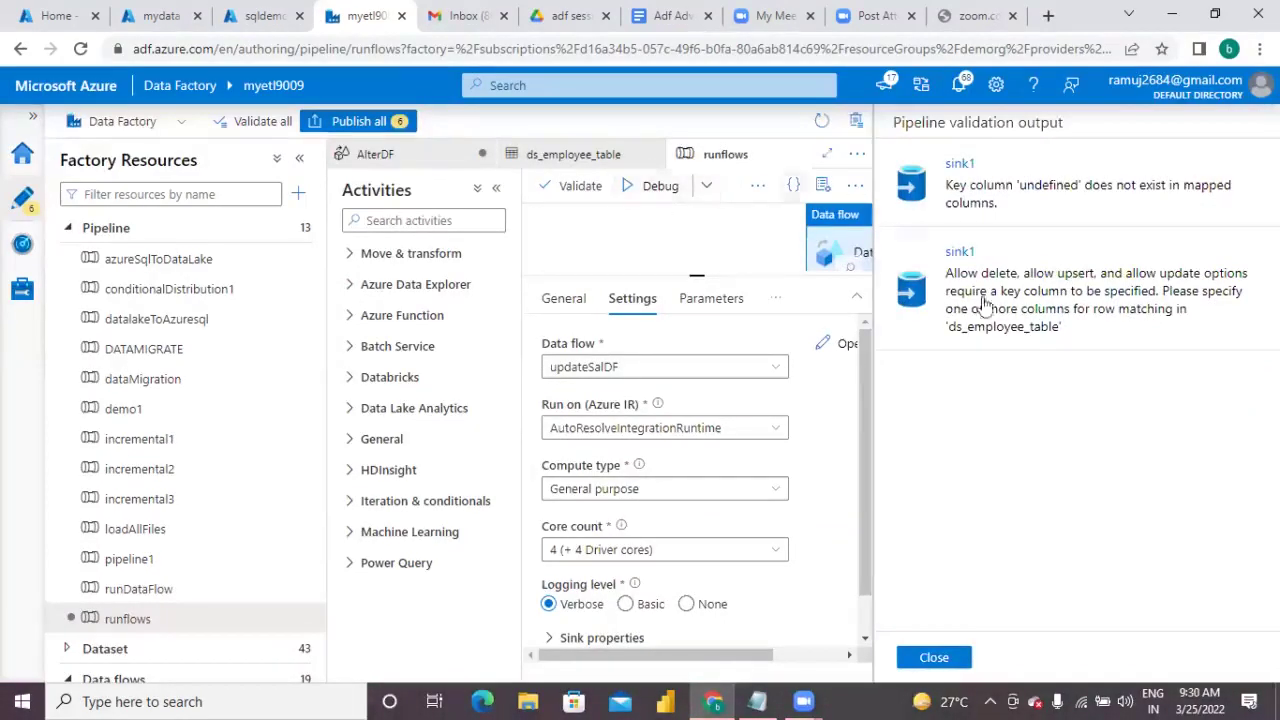
pyautogui.click(935, 657)
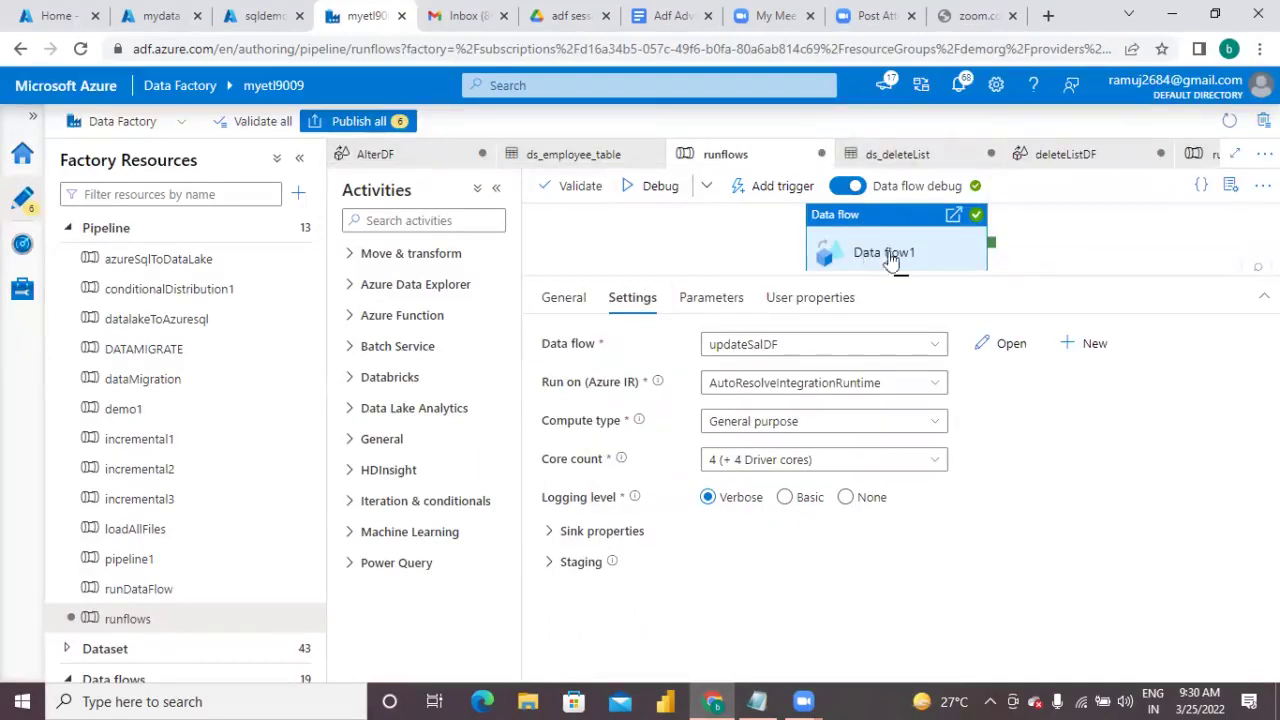
# Step: Open the updateSalDF data flow and set id as the key column in sink1's settings
pyautogui.click(1002, 344)
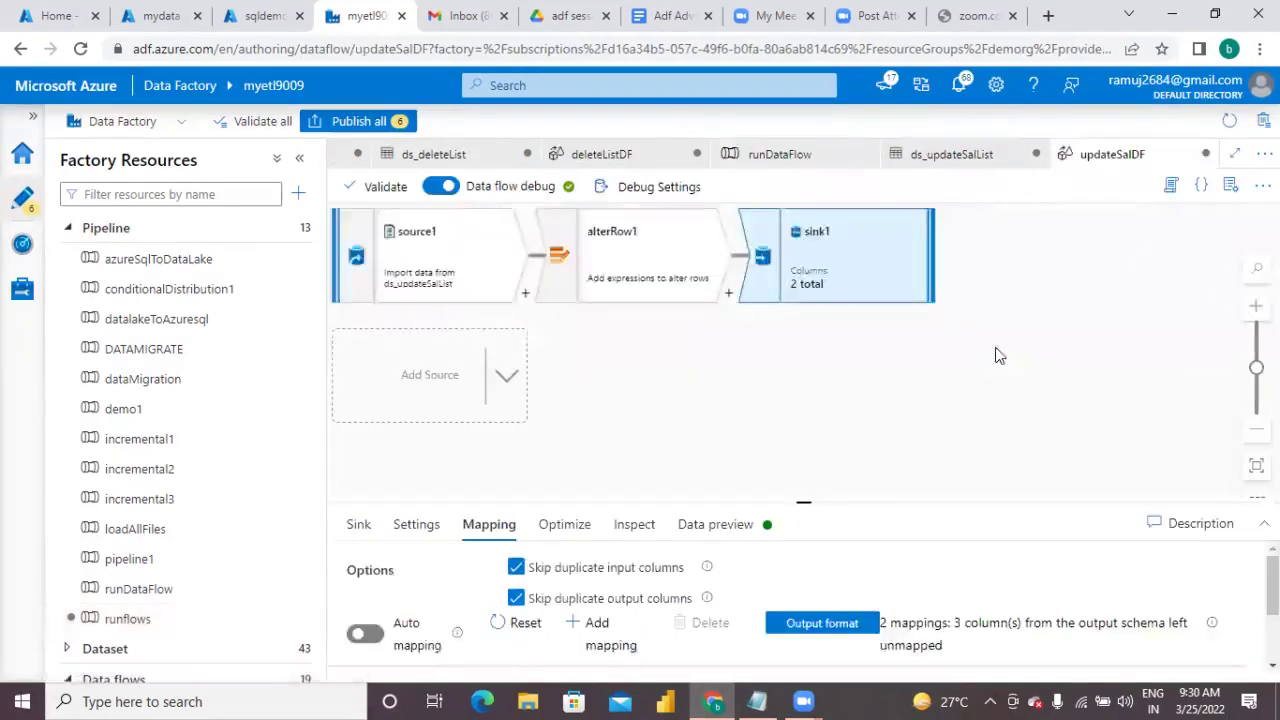
pyautogui.moveTo(803, 503); pyautogui.dragTo(800, 272)
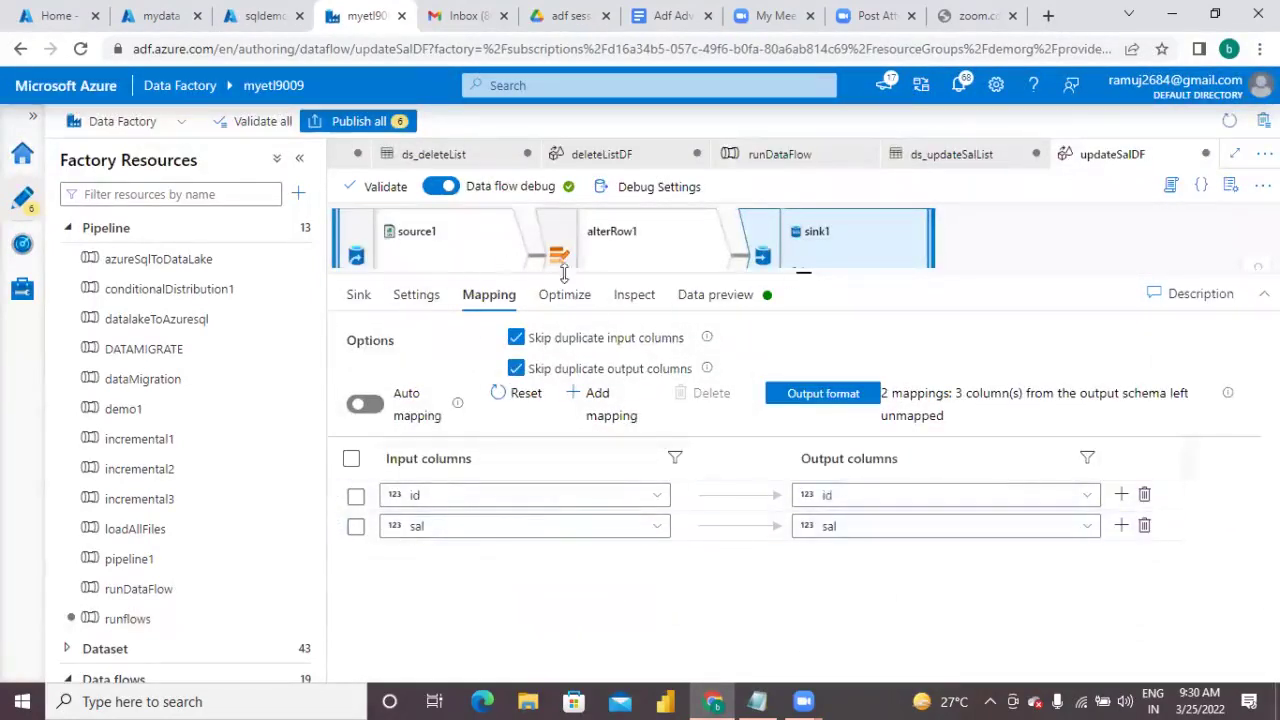
pyautogui.click(418, 297)
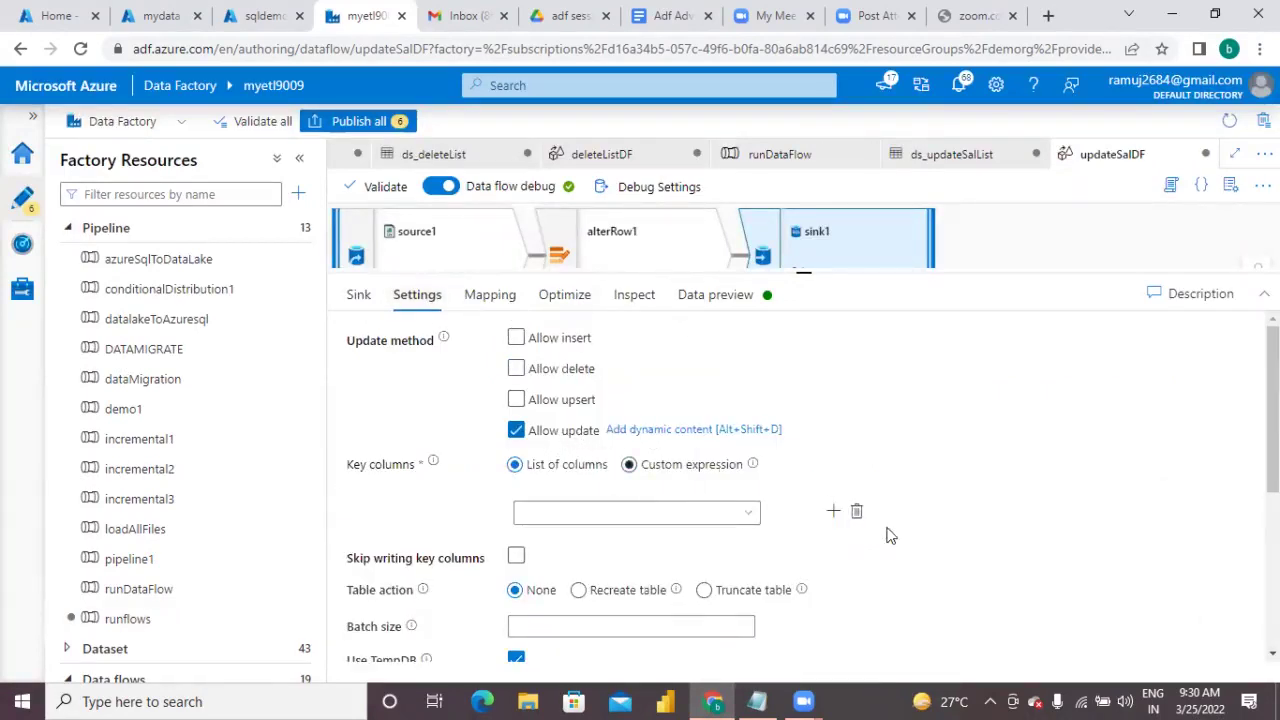
pyautogui.click(655, 516)
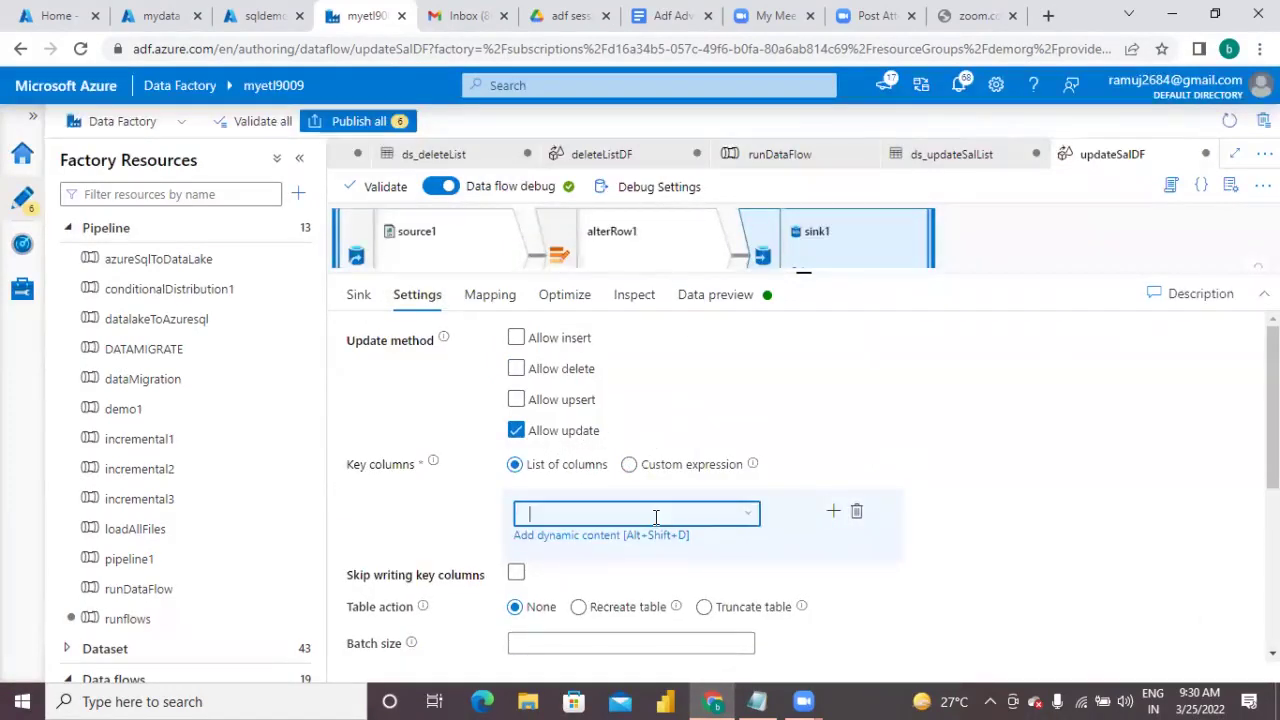
pyautogui.click(751, 514)
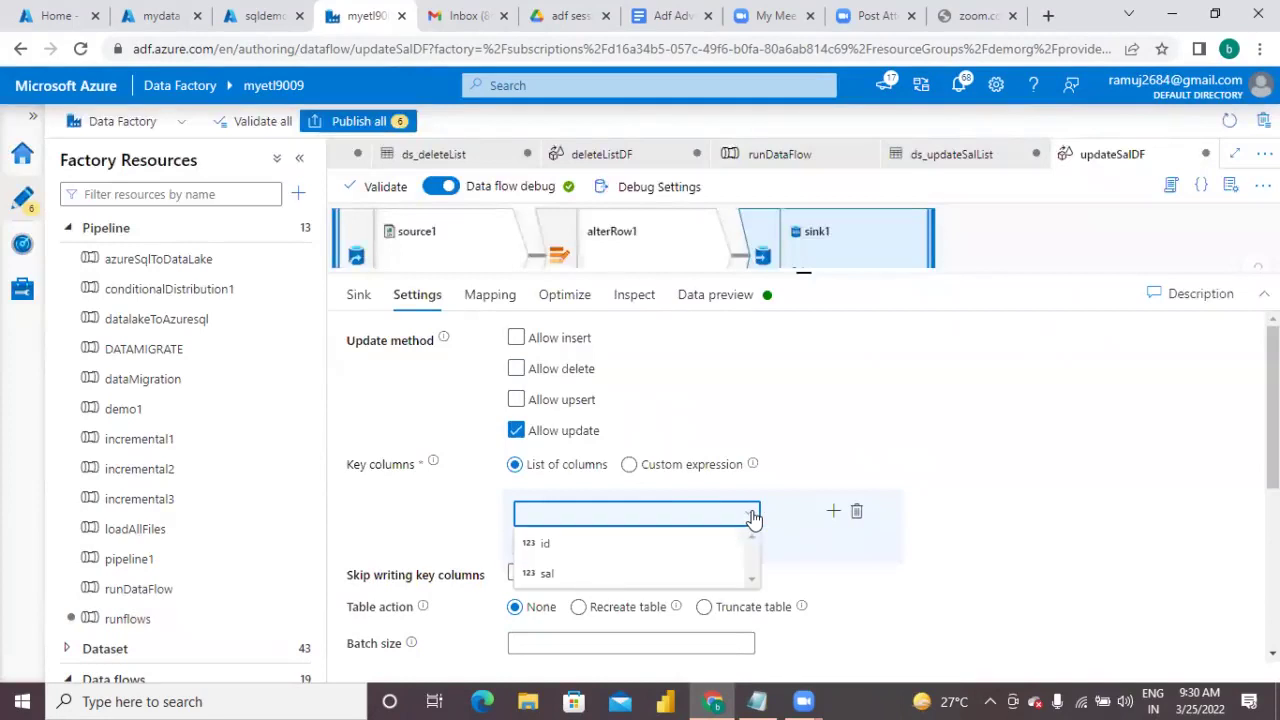
pyautogui.click(569, 552)
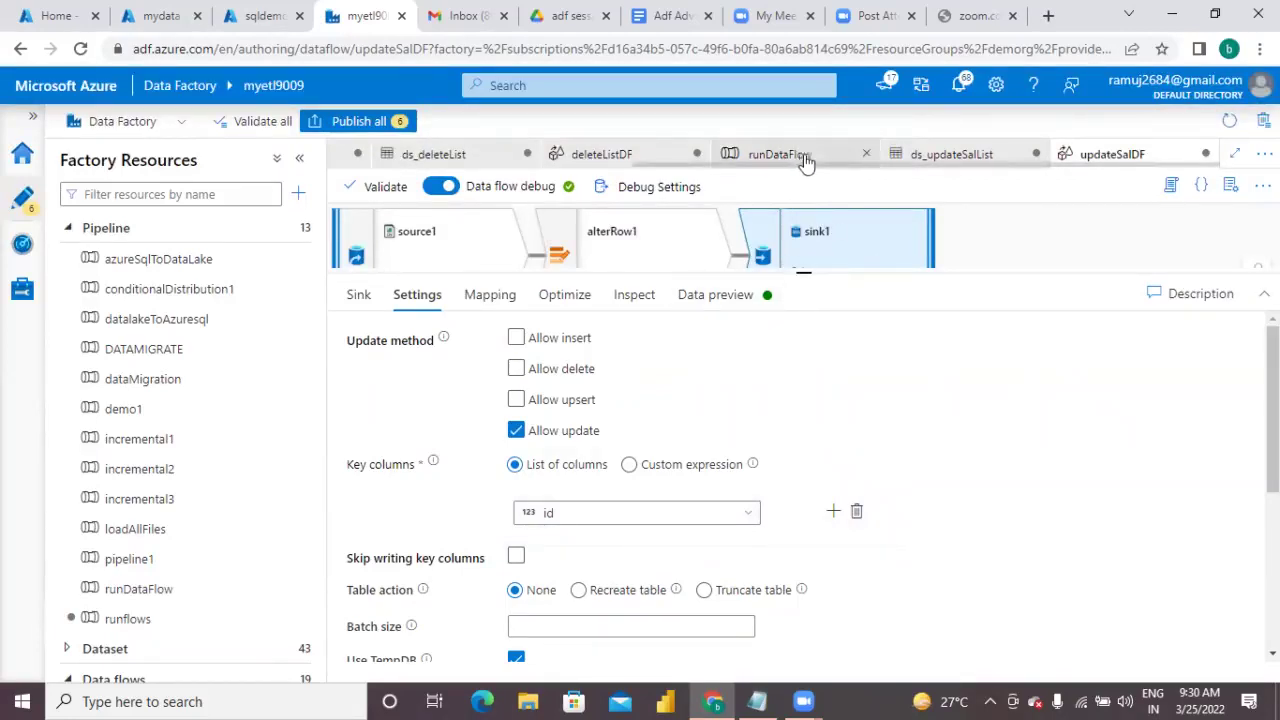
# Step: Close runDataFlow, try a debug run of the runflows pipeline and dismiss the validation output
pyautogui.click(866, 155)
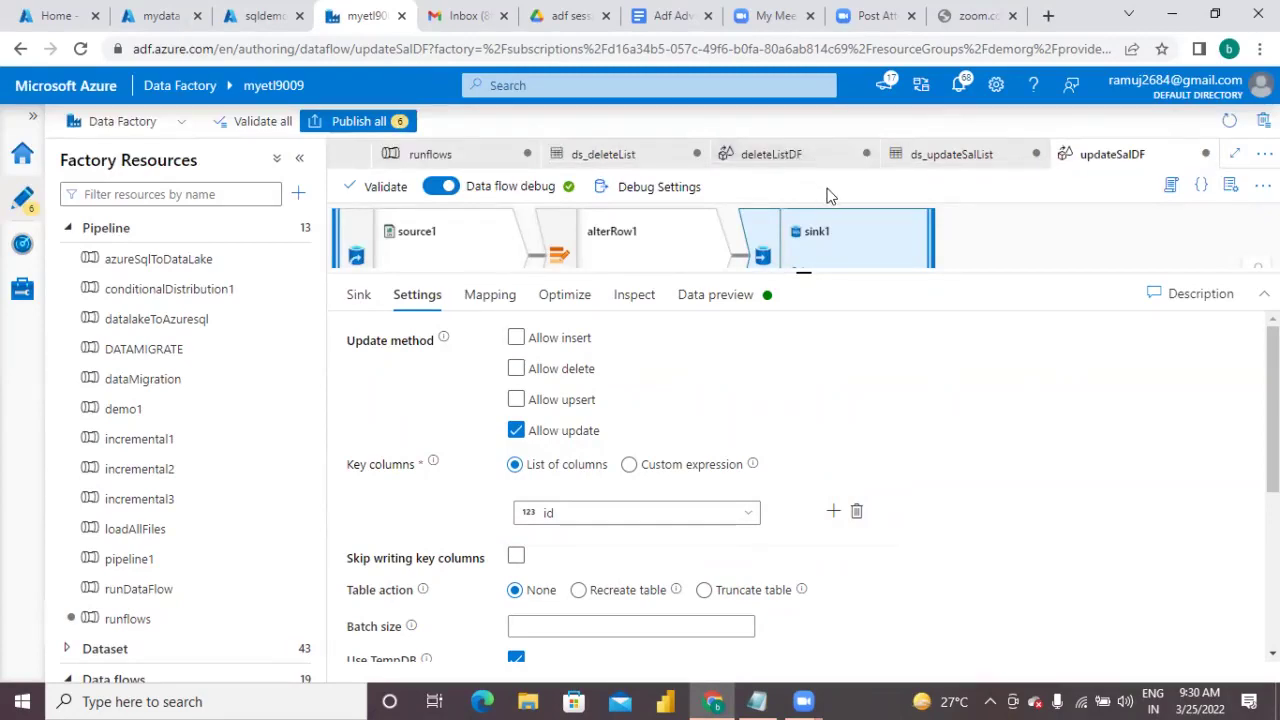
pyautogui.click(470, 155)
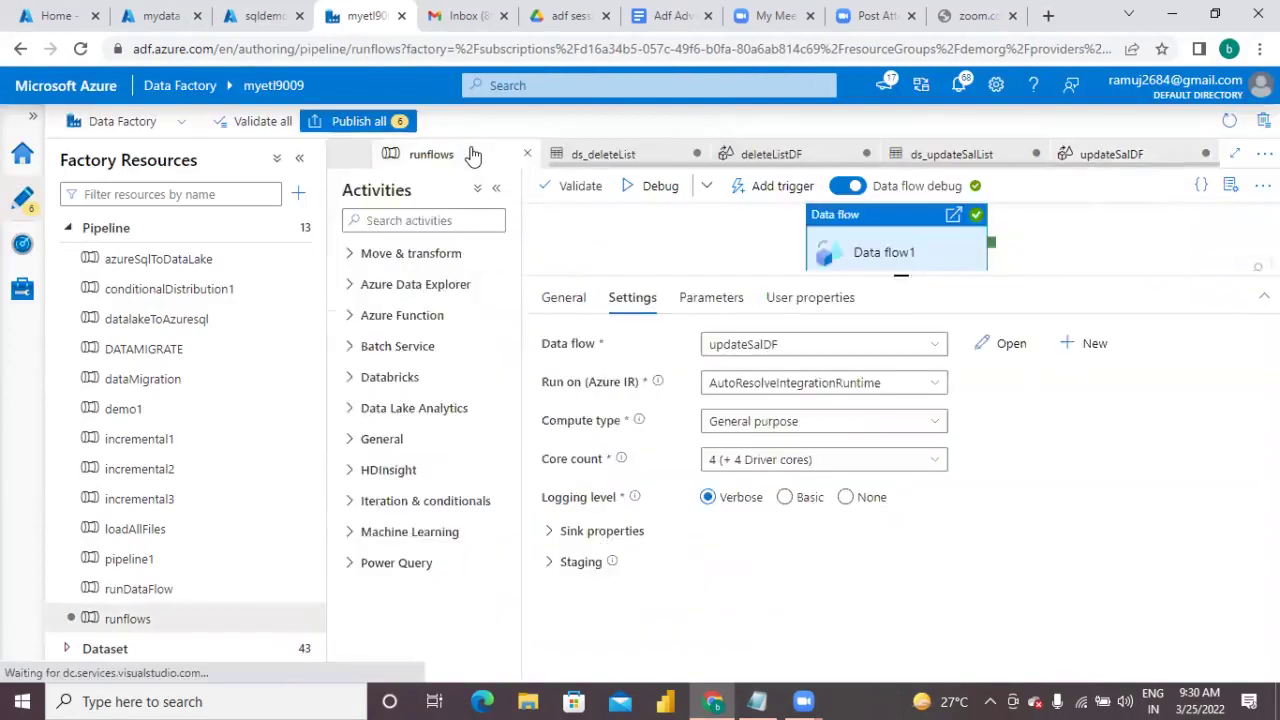
pyautogui.click(645, 254)
pyautogui.click(652, 189)
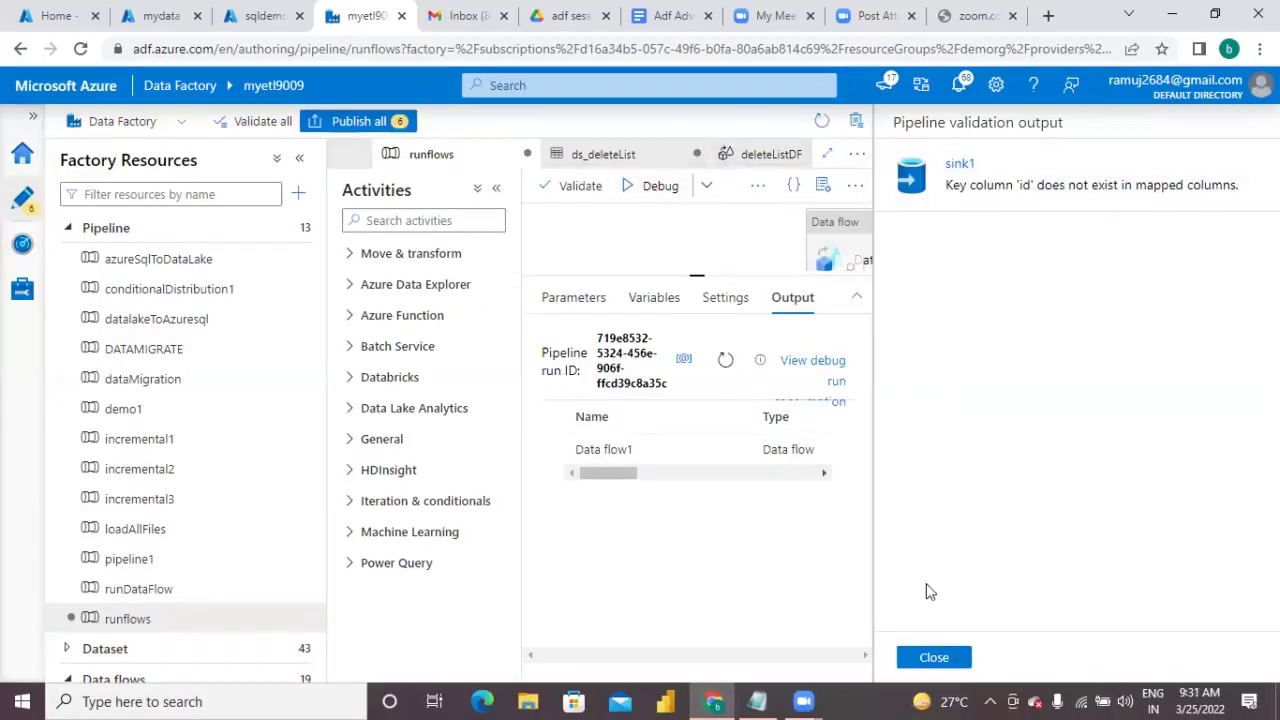
pyautogui.click(937, 657)
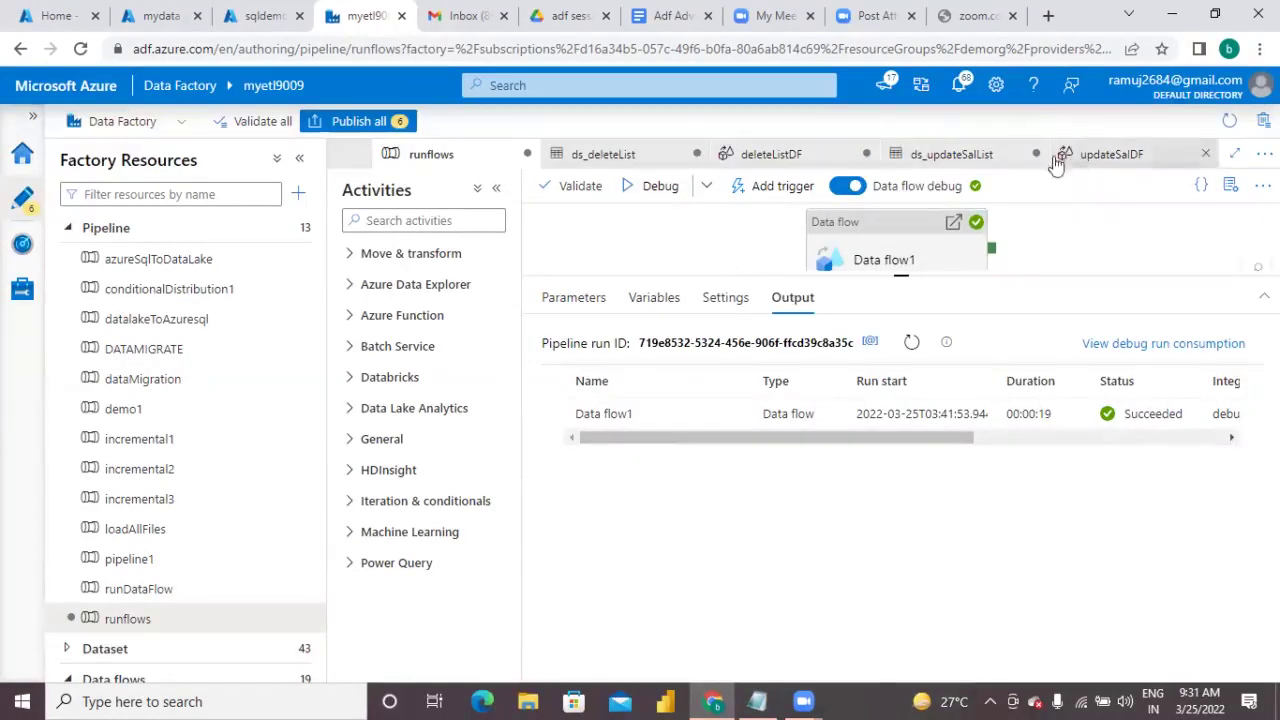
# Step: Check the ds_updateSalList dataset, alterRow1's row condition, and sink1's settings and column mapping in updateSalDF
pyautogui.click(950, 154)
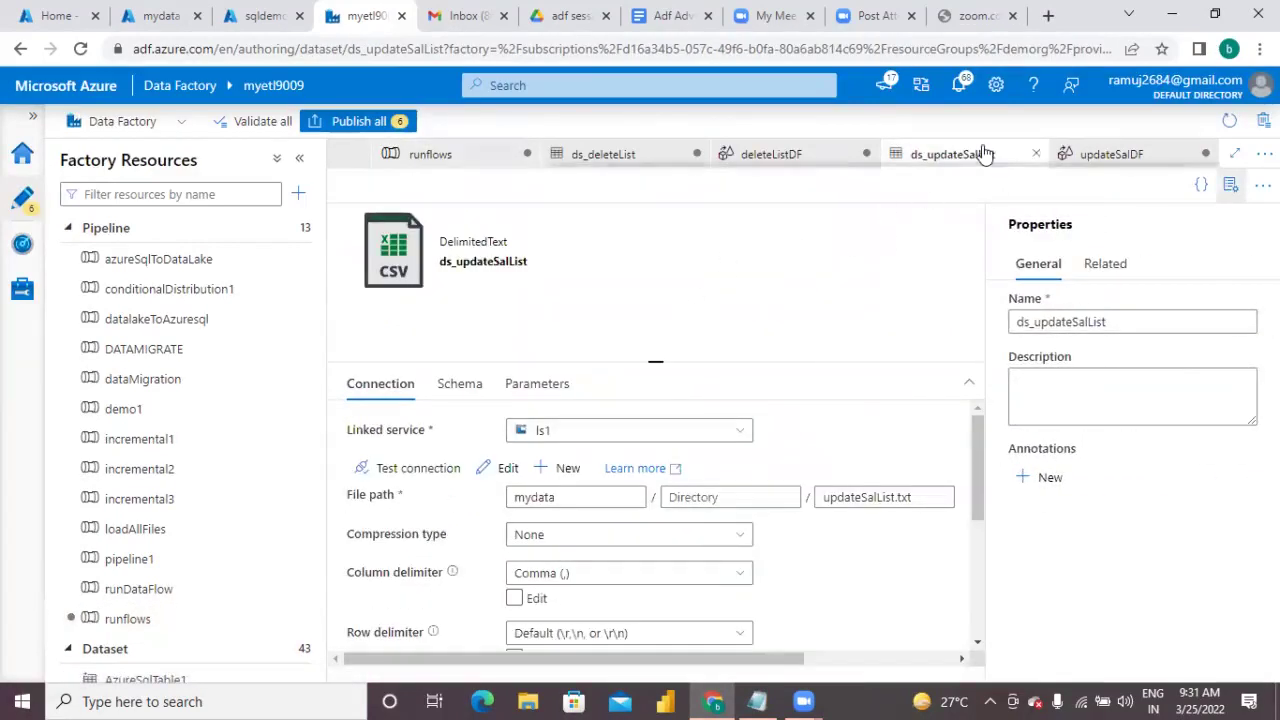
pyautogui.click(1118, 156)
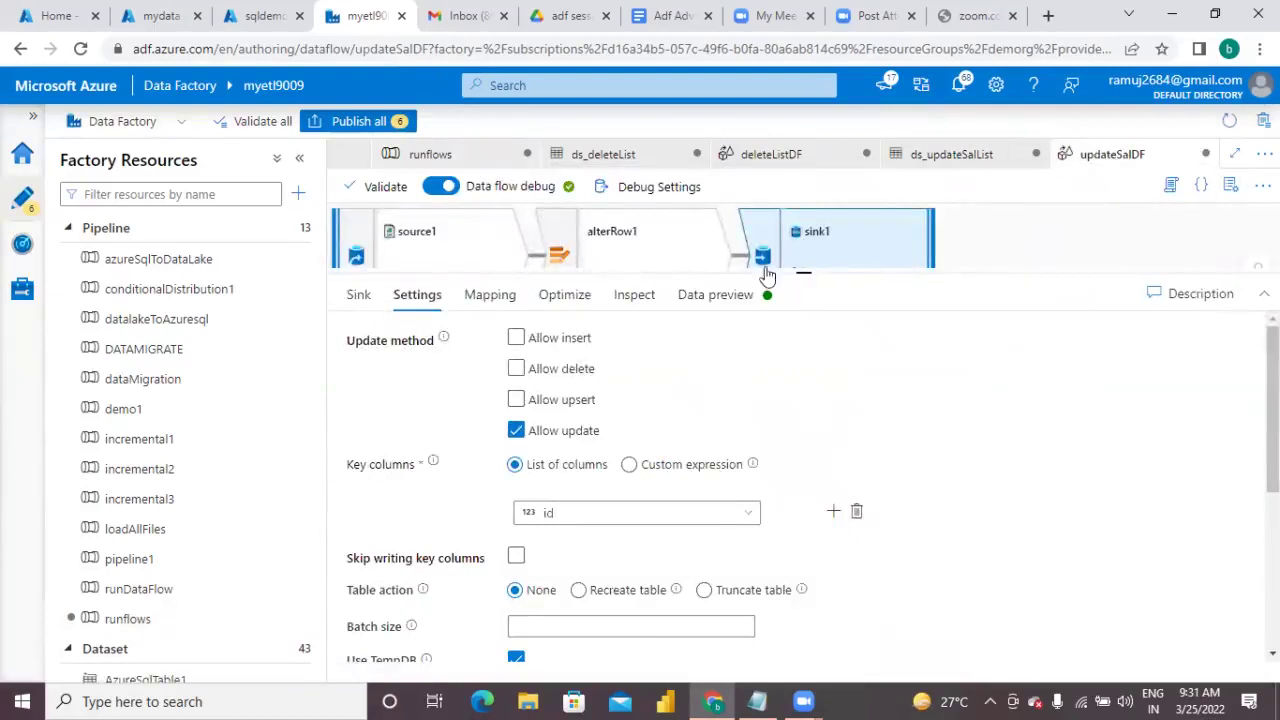
pyautogui.click(716, 256)
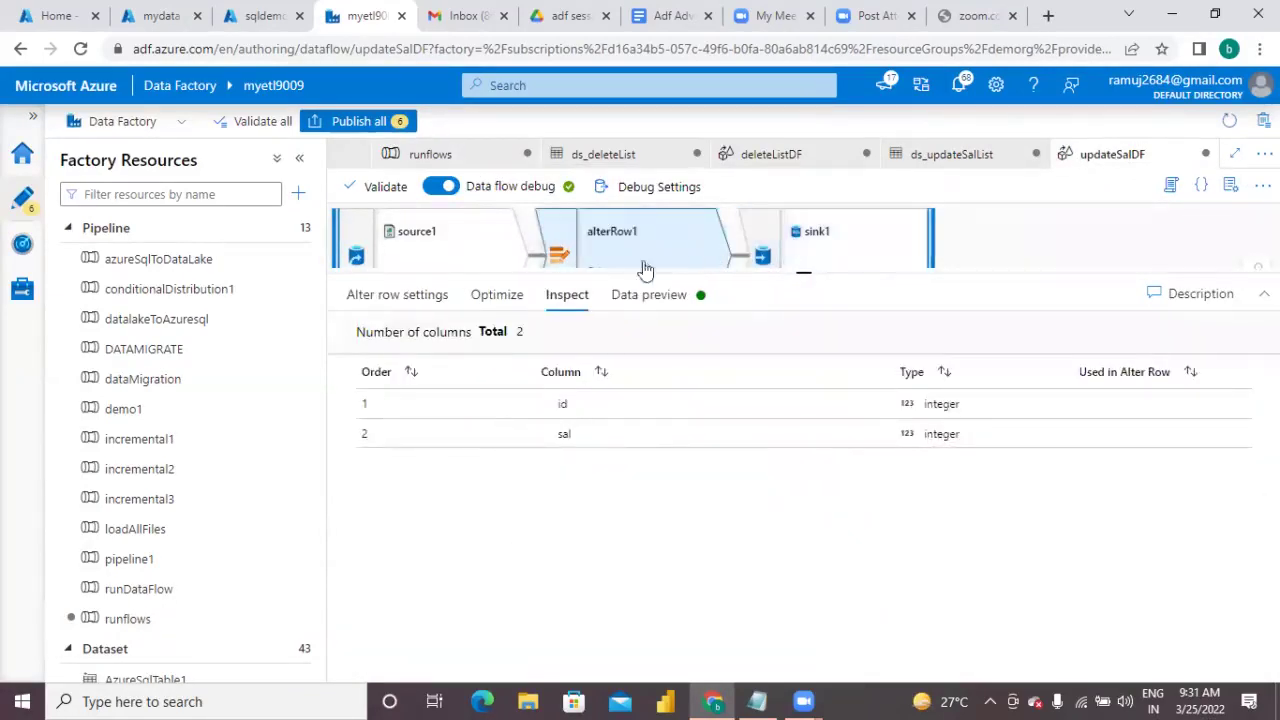
pyautogui.click(399, 300)
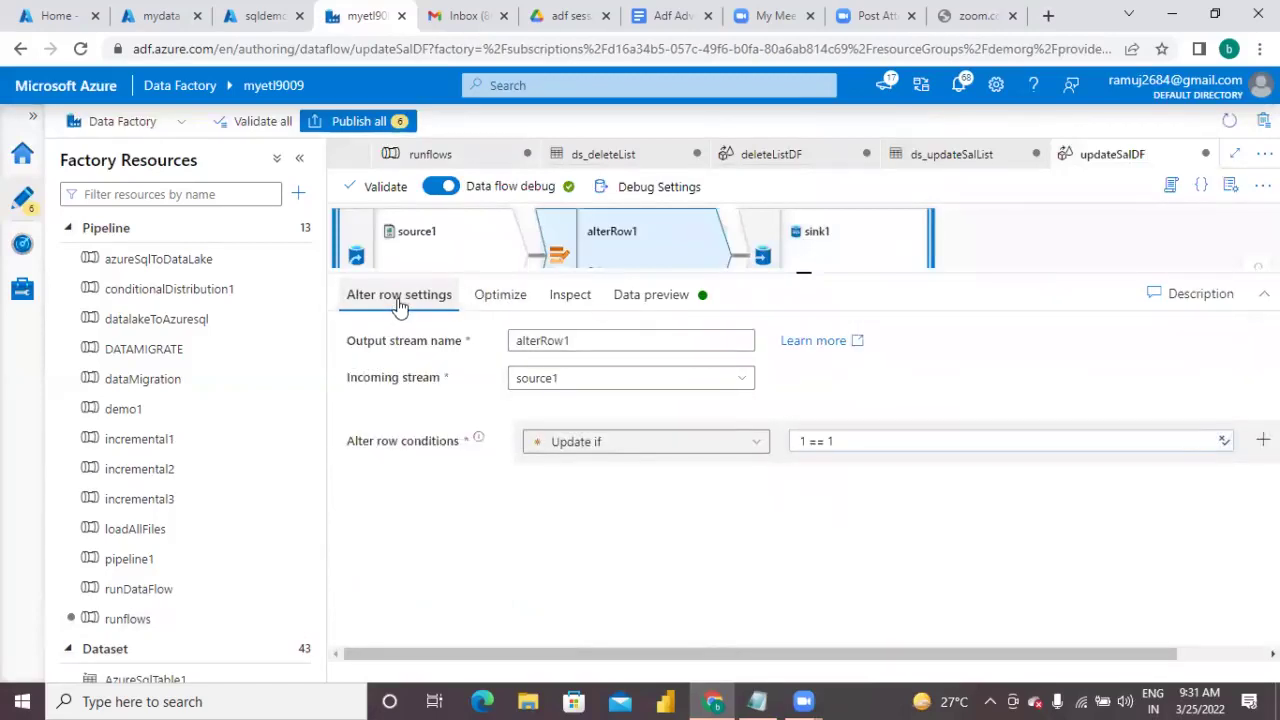
pyautogui.click(850, 248)
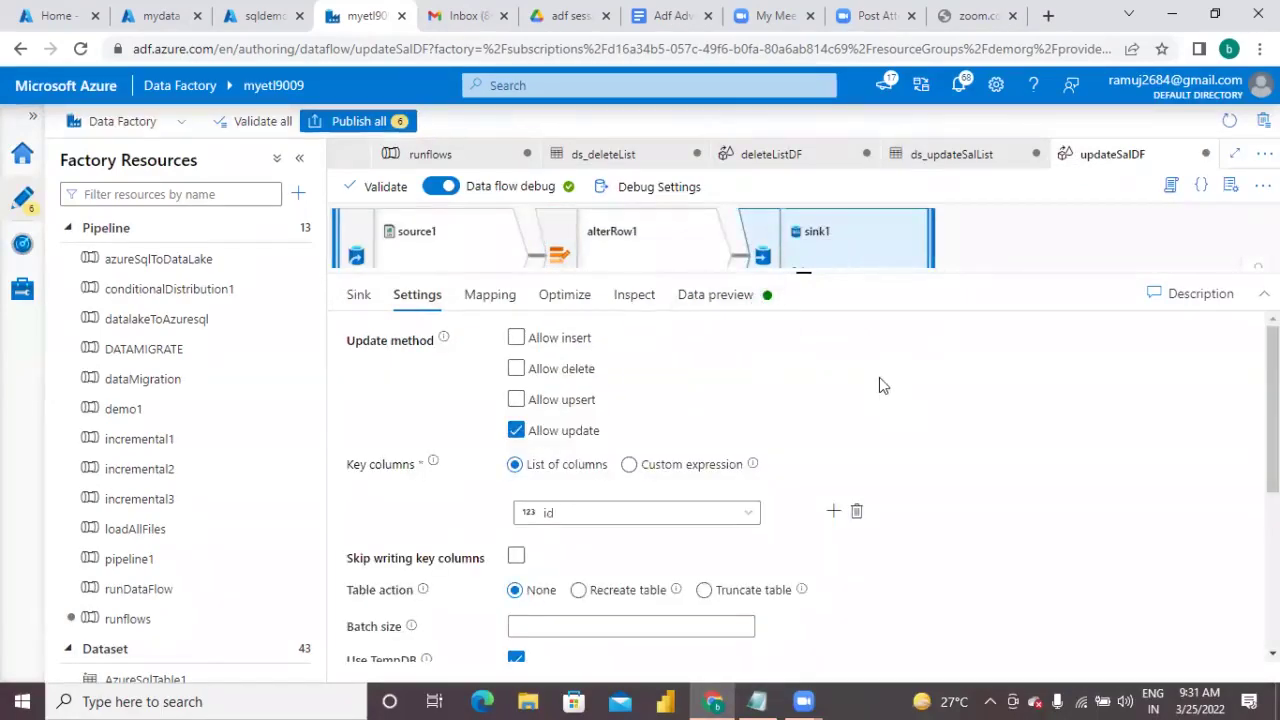
pyautogui.click(490, 296)
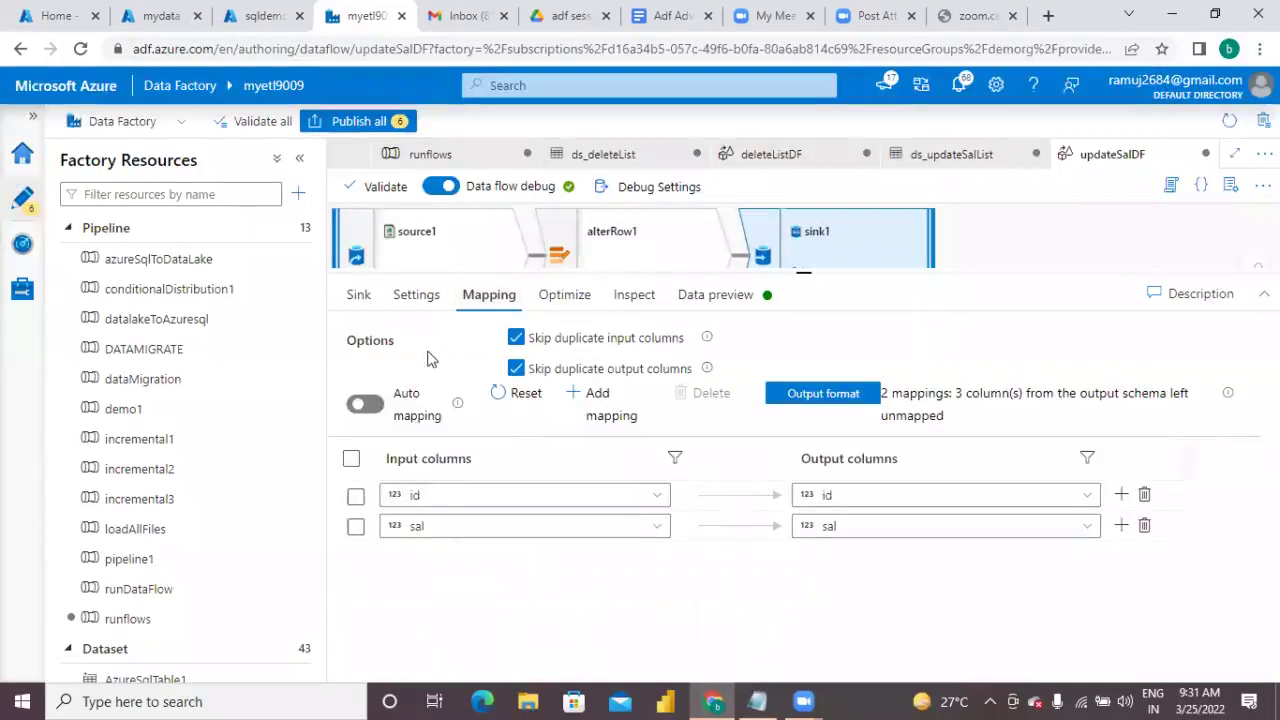
# Step: Reset sink1's column mapping and switch auto mapping on and off to map only id and sal
pyautogui.click(522, 395)
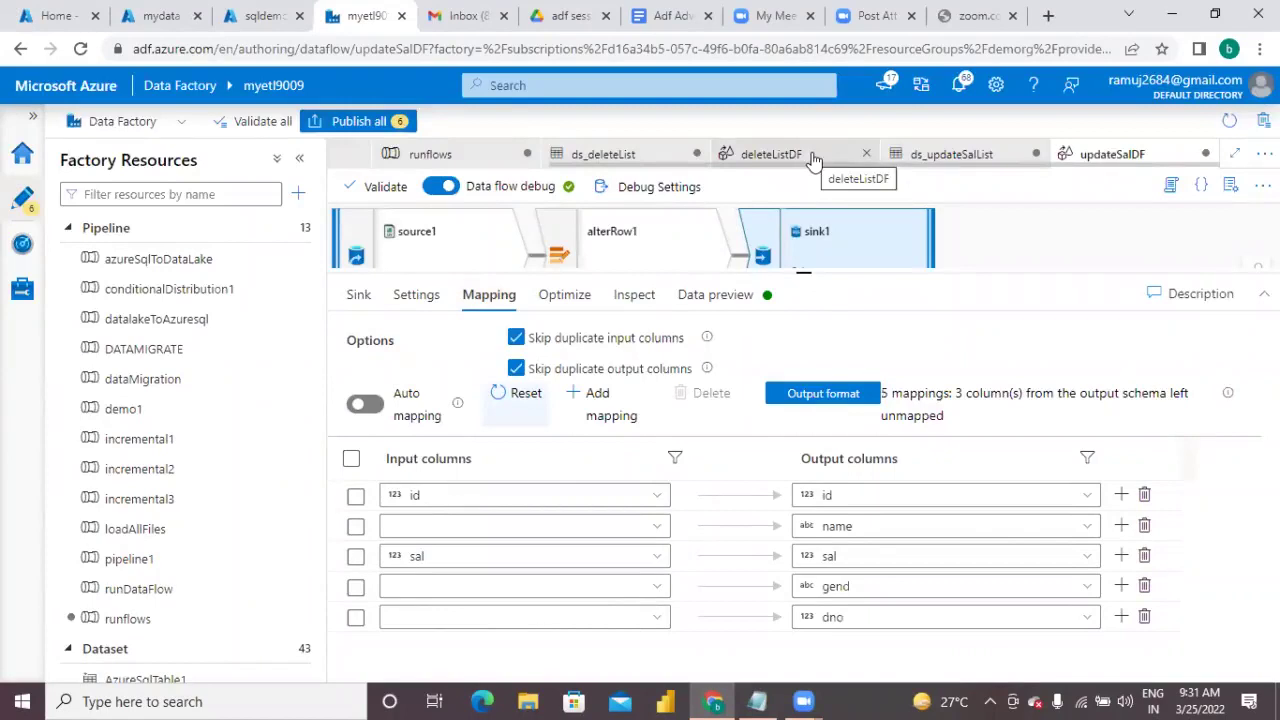
pyautogui.click(497, 528)
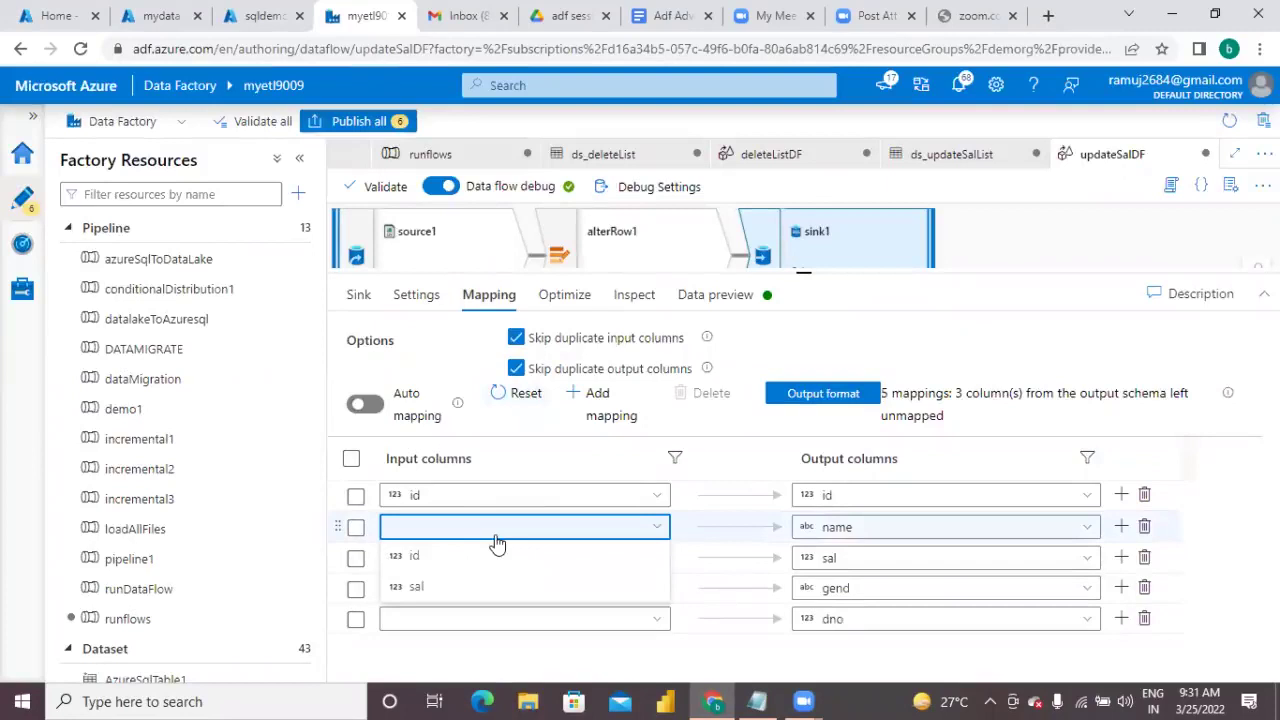
pyautogui.click(497, 530)
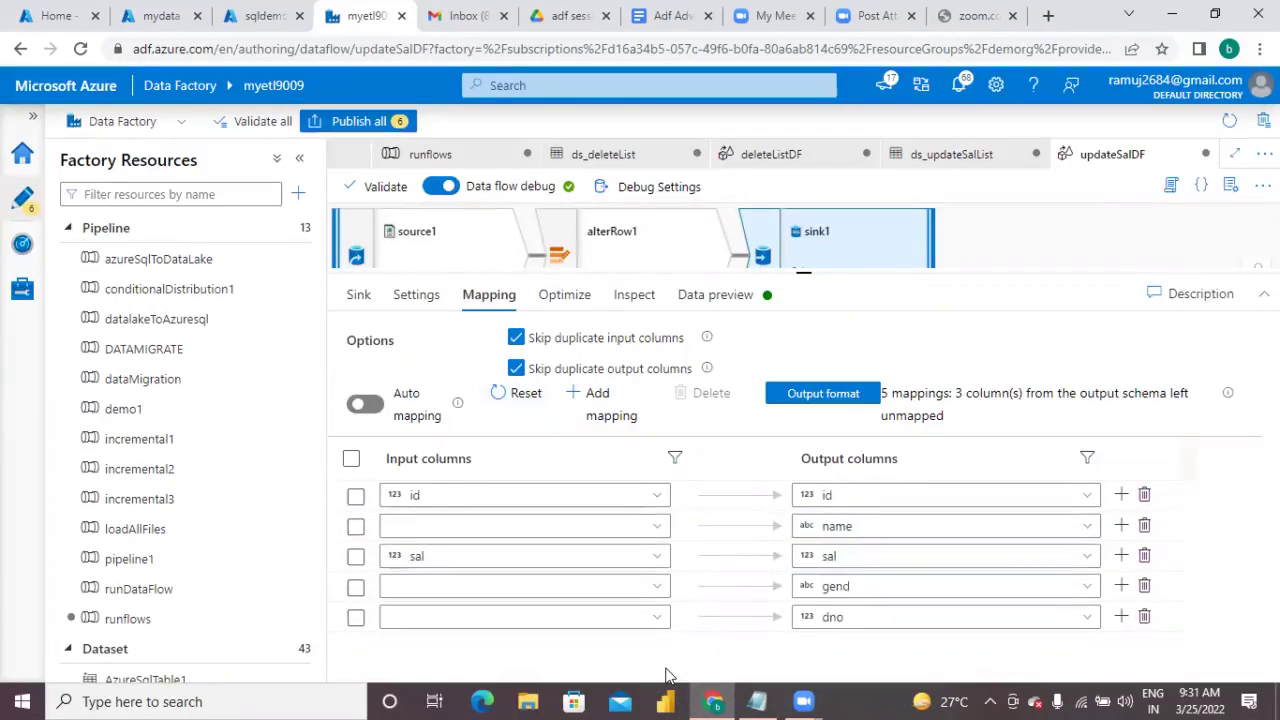
pyautogui.click(366, 404)
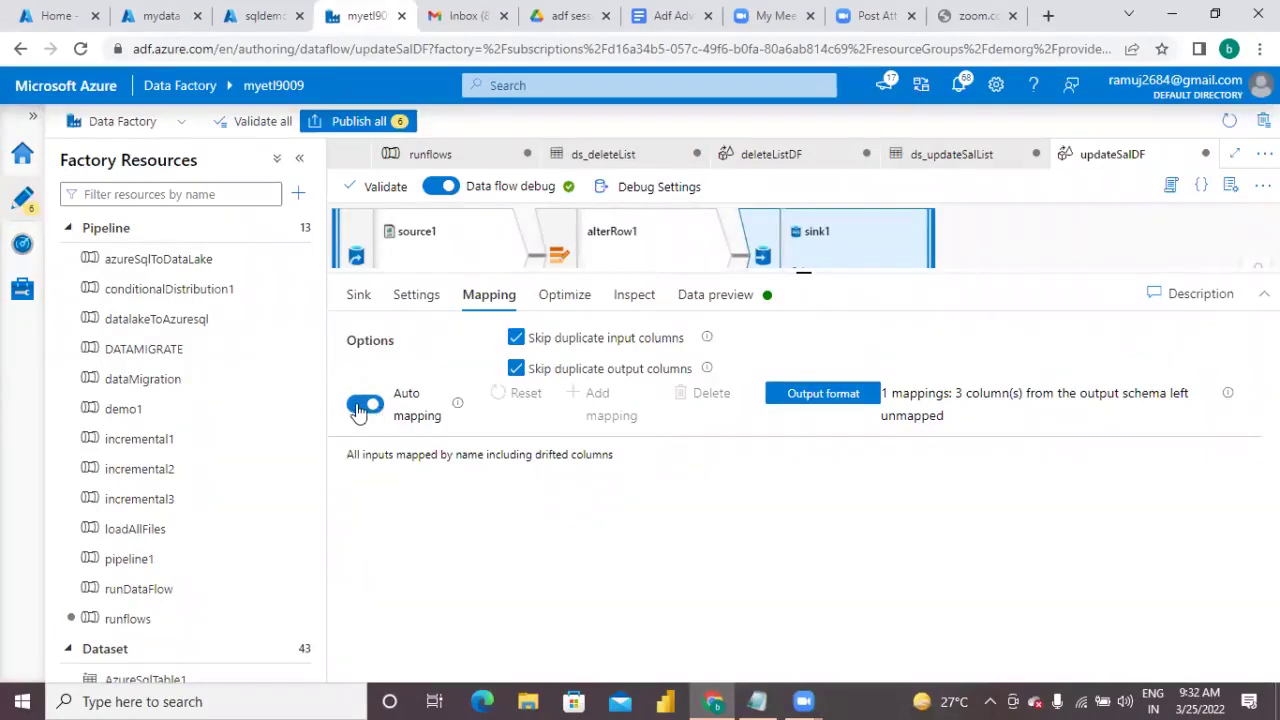
pyautogui.click(362, 406)
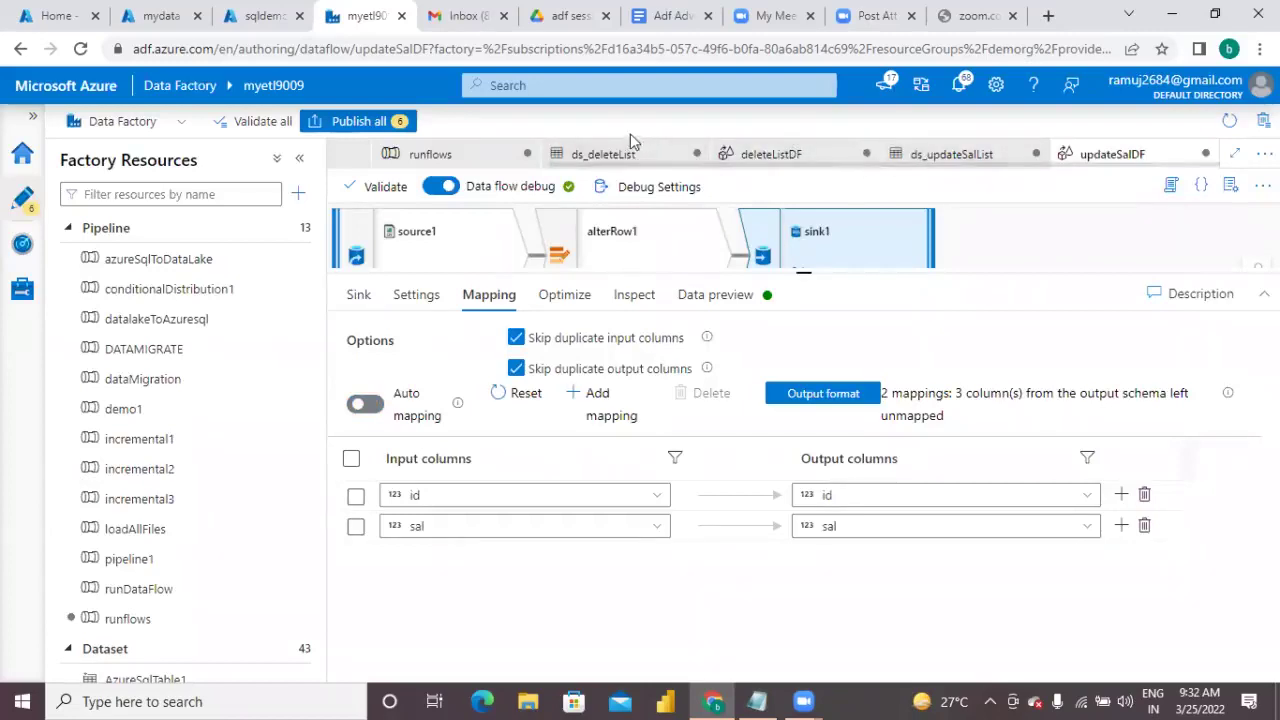
# Step: Return to the runflows pipeline and start its debug run again with the remapped sink
pyautogui.click(420, 158)
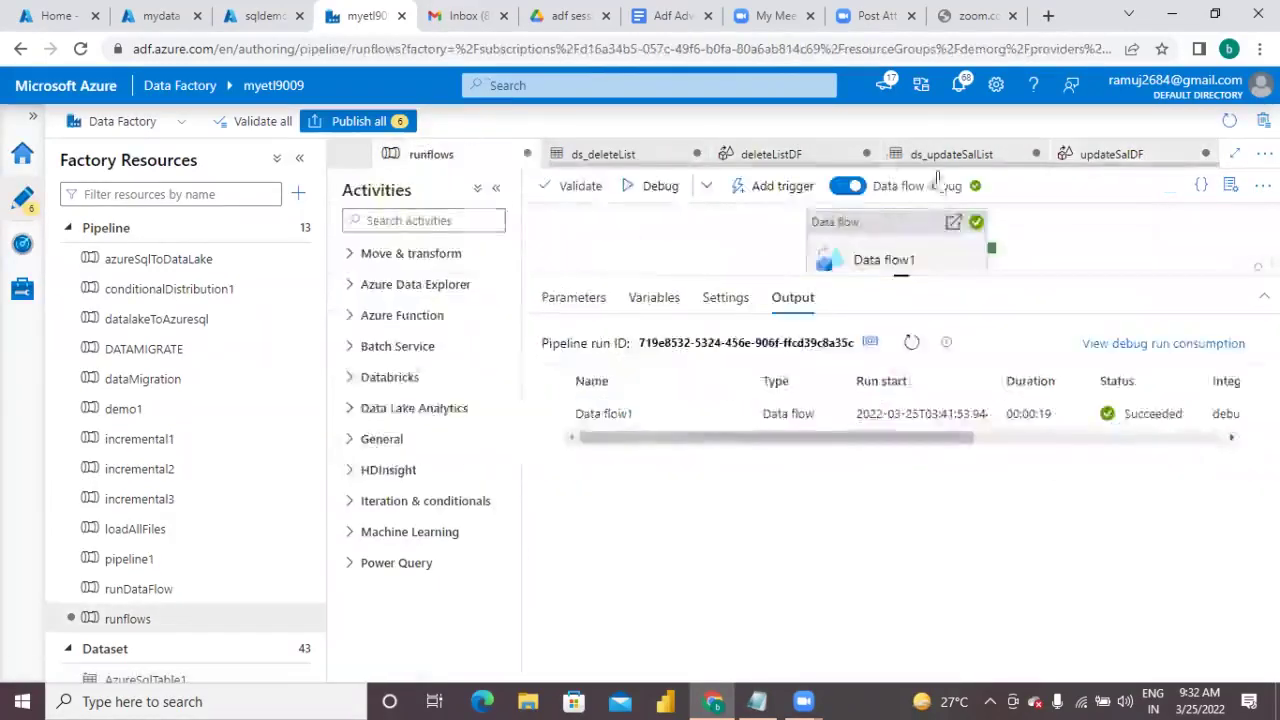
pyautogui.click(660, 188)
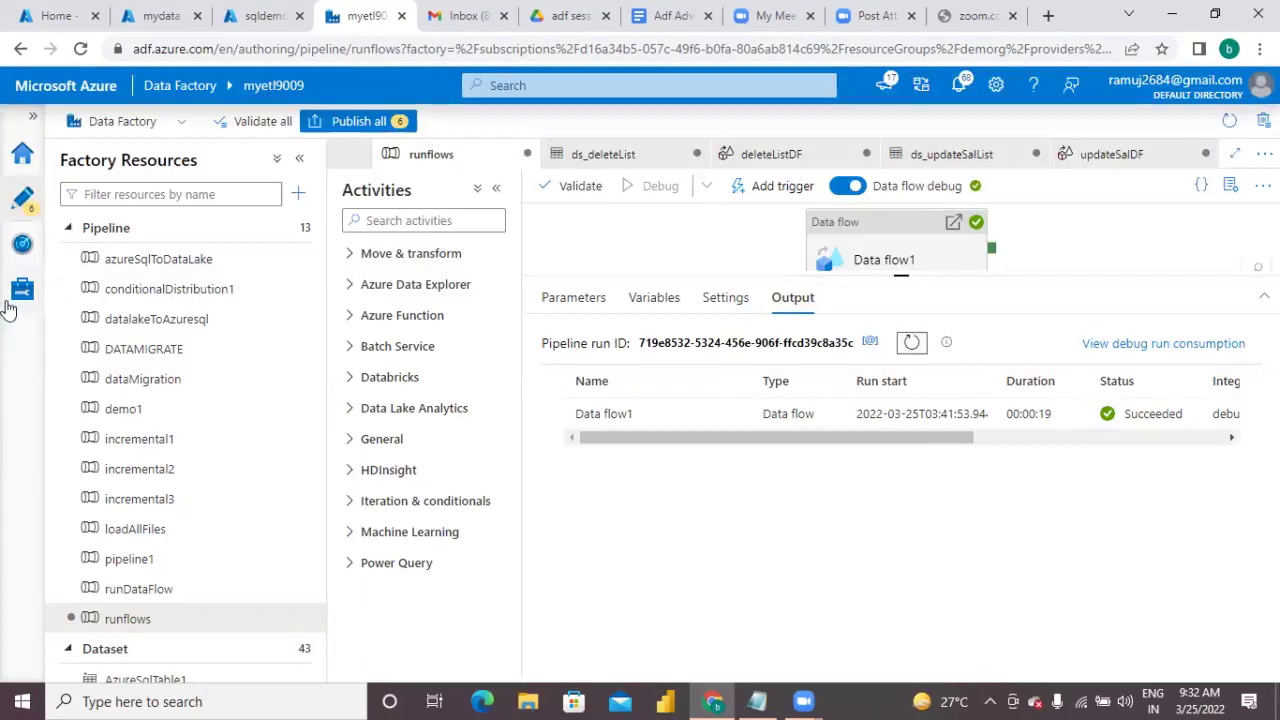
# Step: Check the debug run history in monitoring, and the error details and output of the latest Data flow1 run in runflows
pyautogui.click(23, 246)
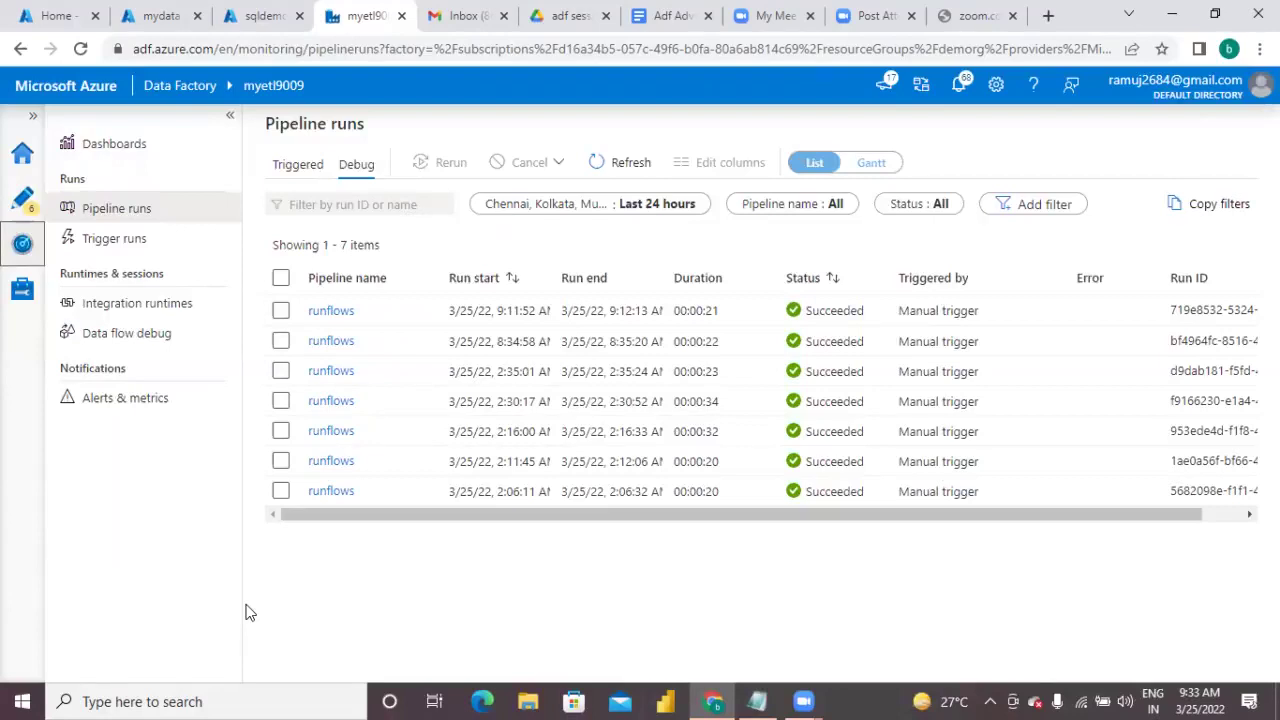
pyautogui.click(23, 203)
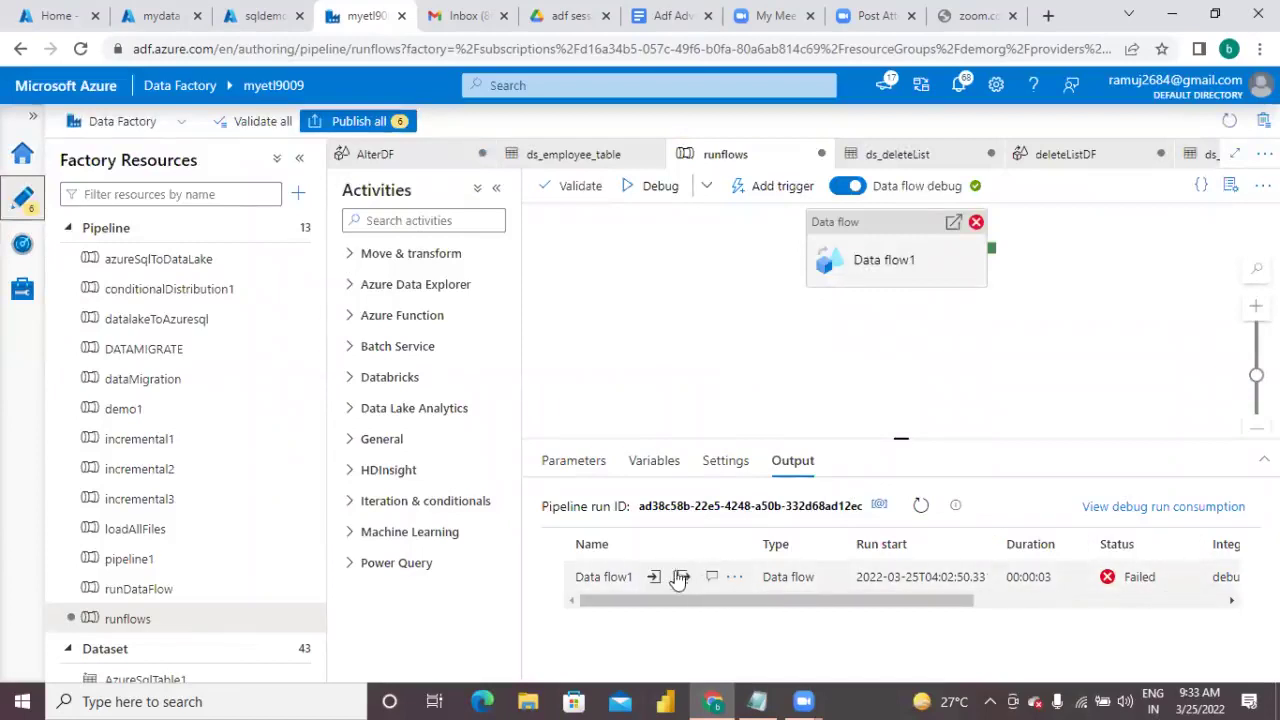
pyautogui.click(711, 581)
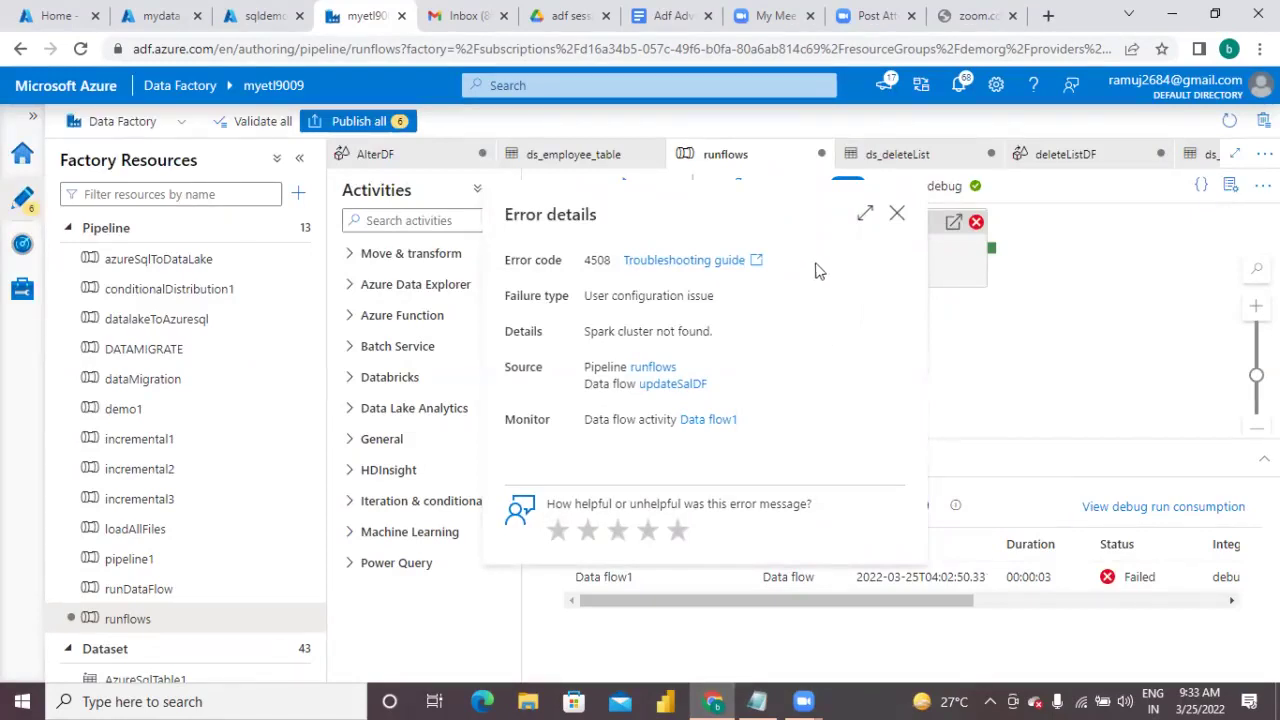
pyautogui.click(895, 217)
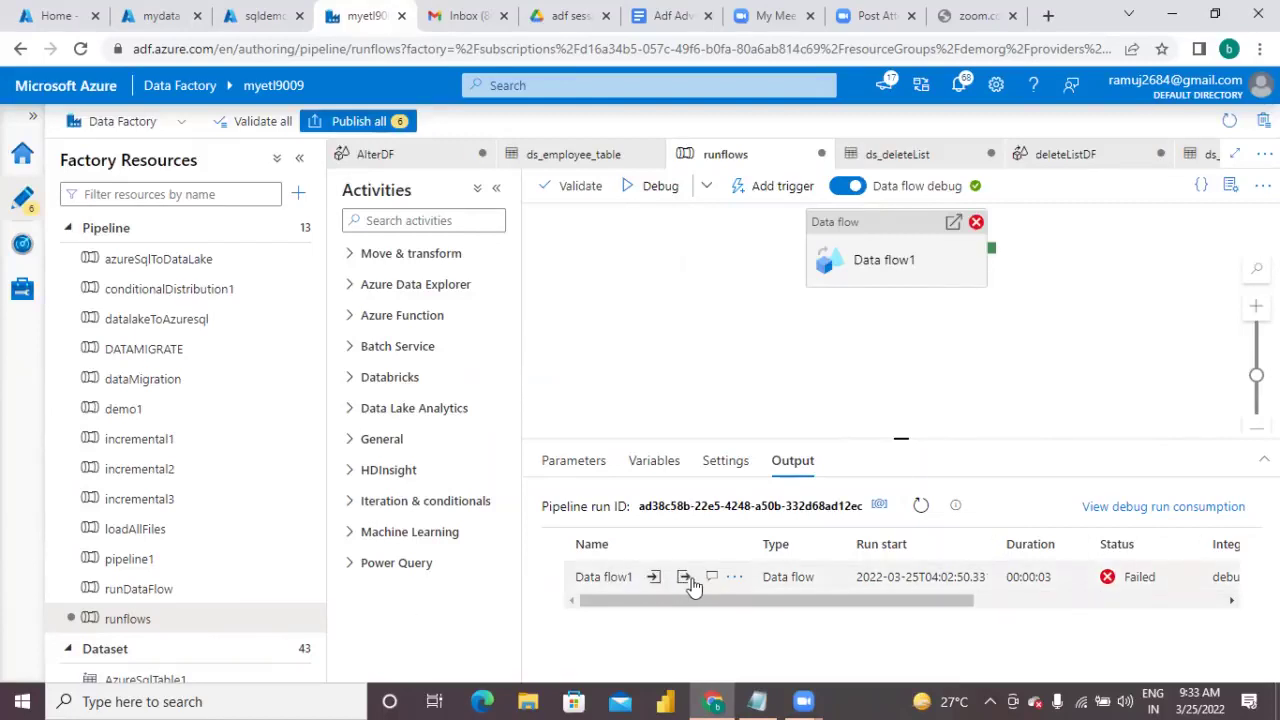
pyautogui.click(683, 578)
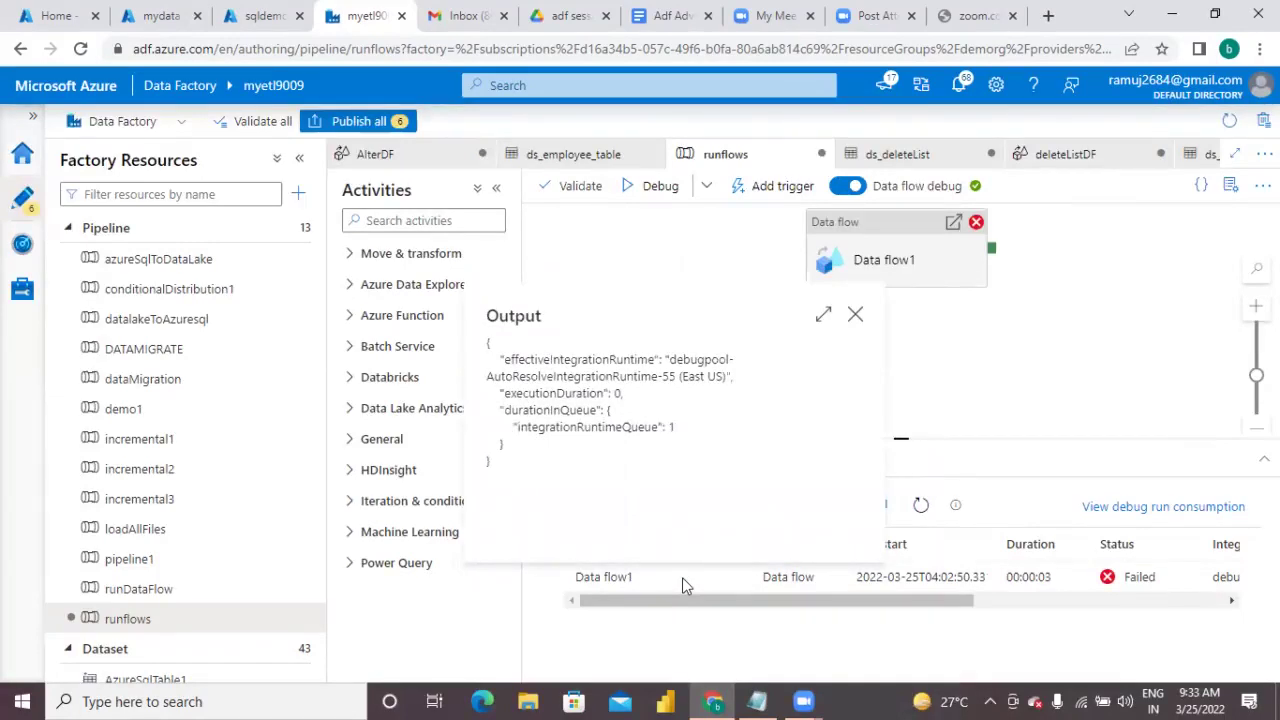
pyautogui.click(748, 621)
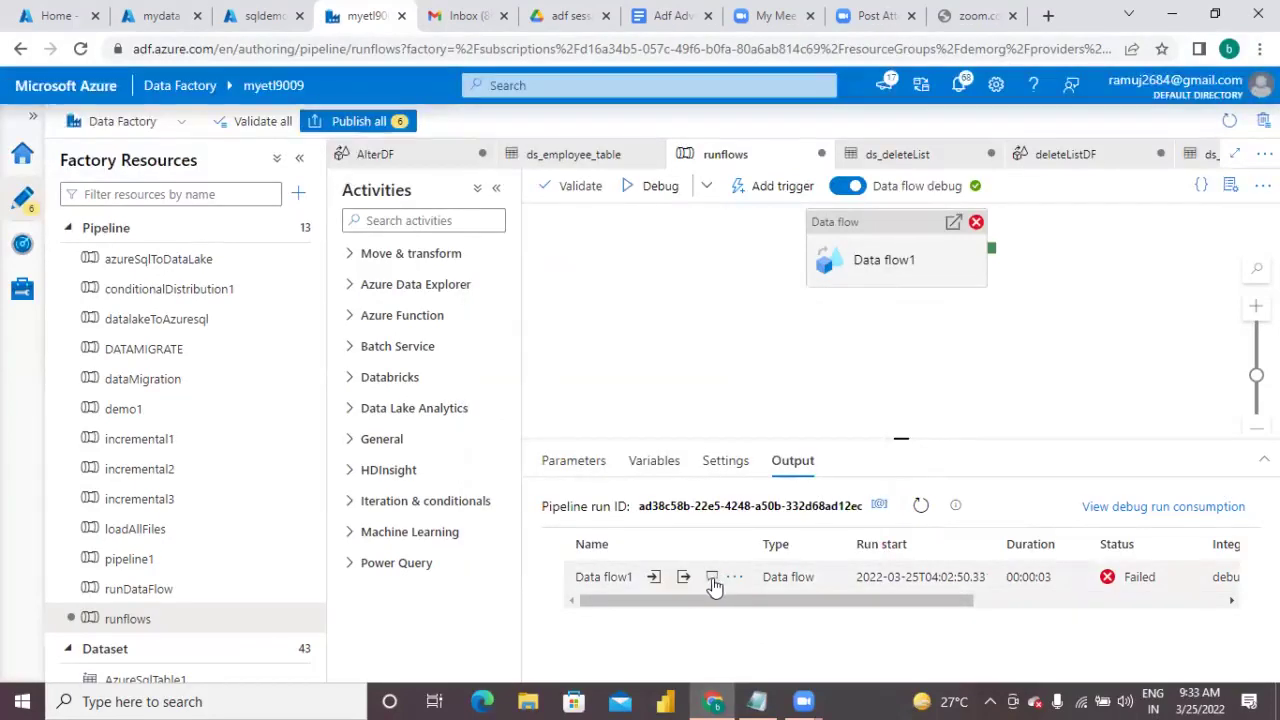
pyautogui.click(712, 578)
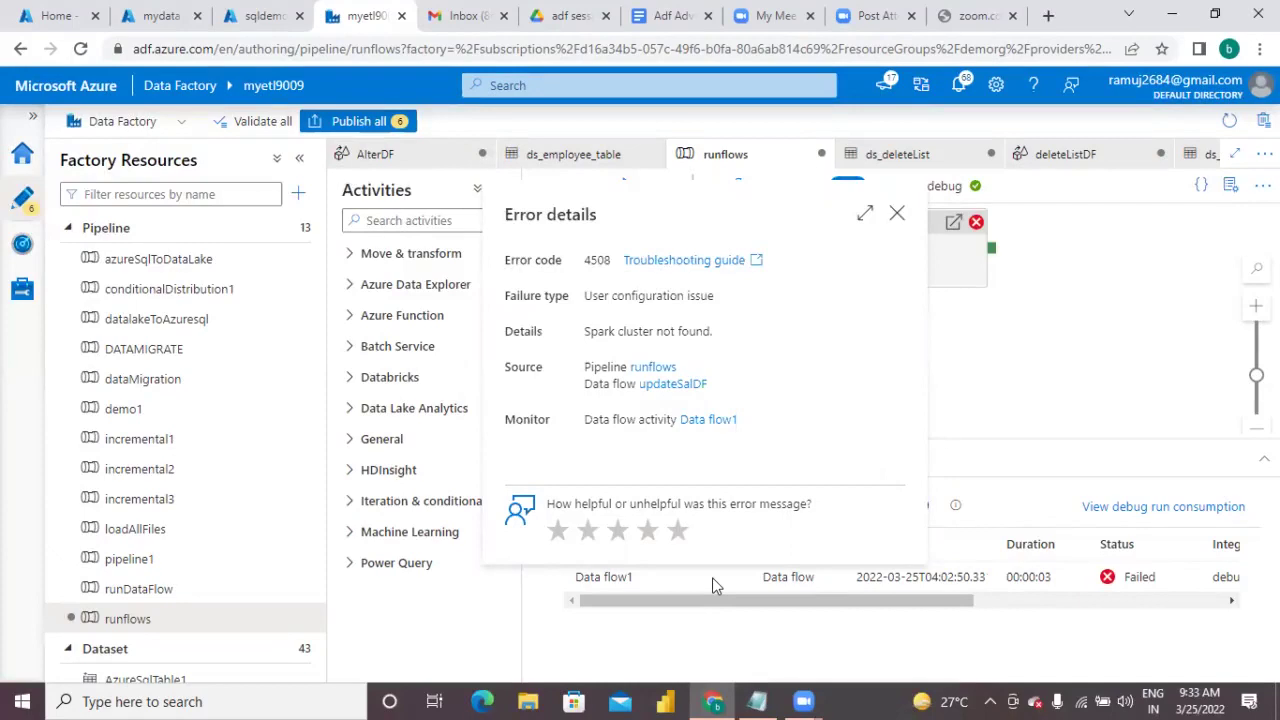
pyautogui.click(895, 212)
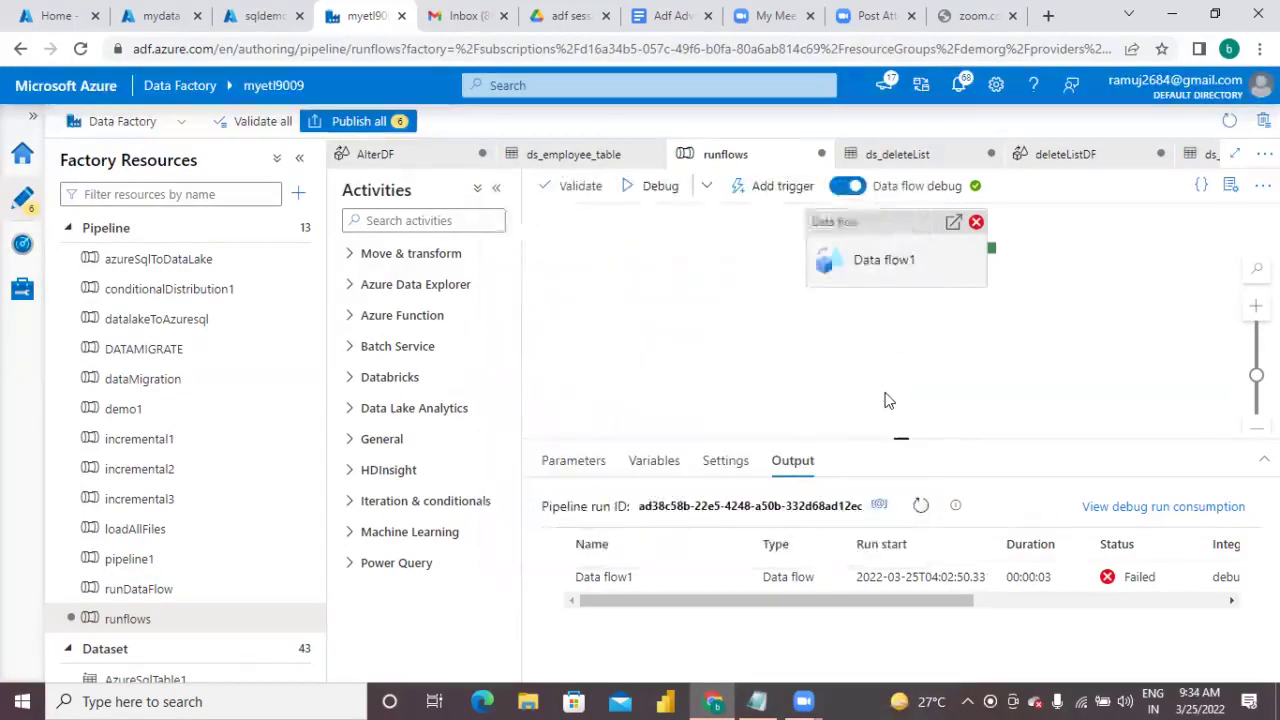
# Step: Open the updateSalDF data flow from the factory resources and enlarge its canvas area
pyautogui.click(900, 268)
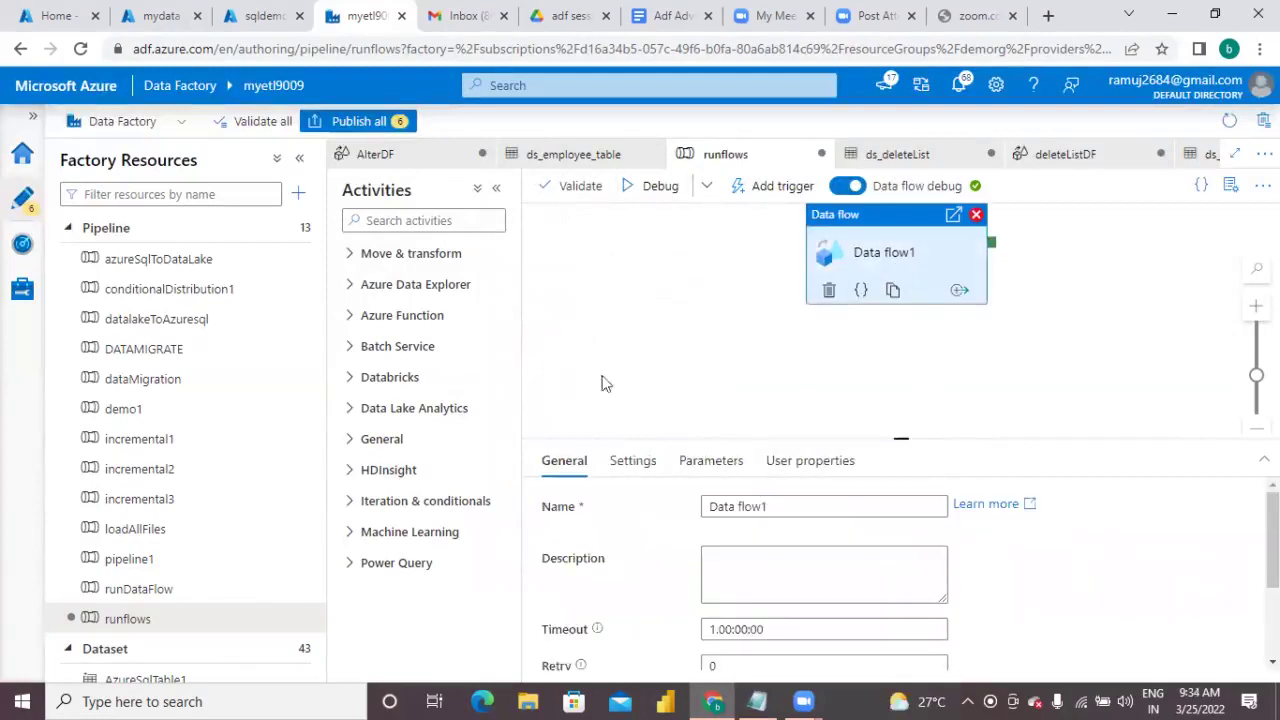
pyautogui.click(143, 620)
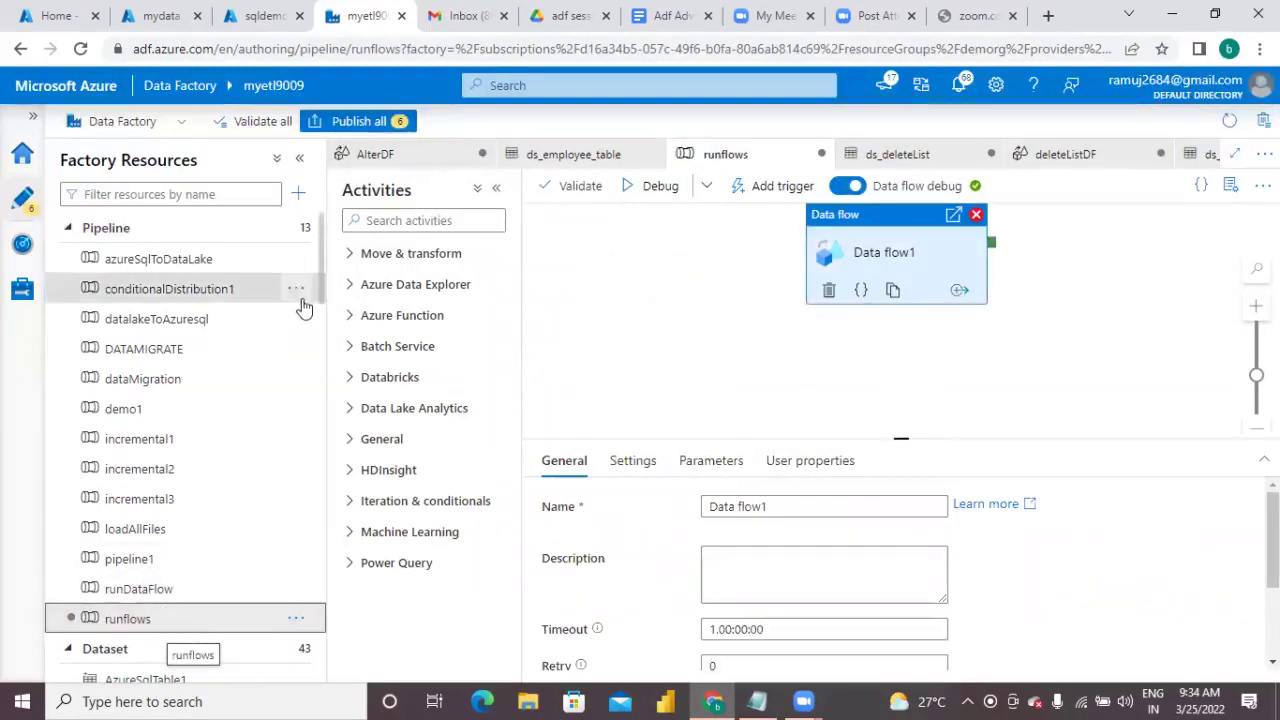
pyautogui.moveTo(320, 285); pyautogui.dragTo(320, 343)
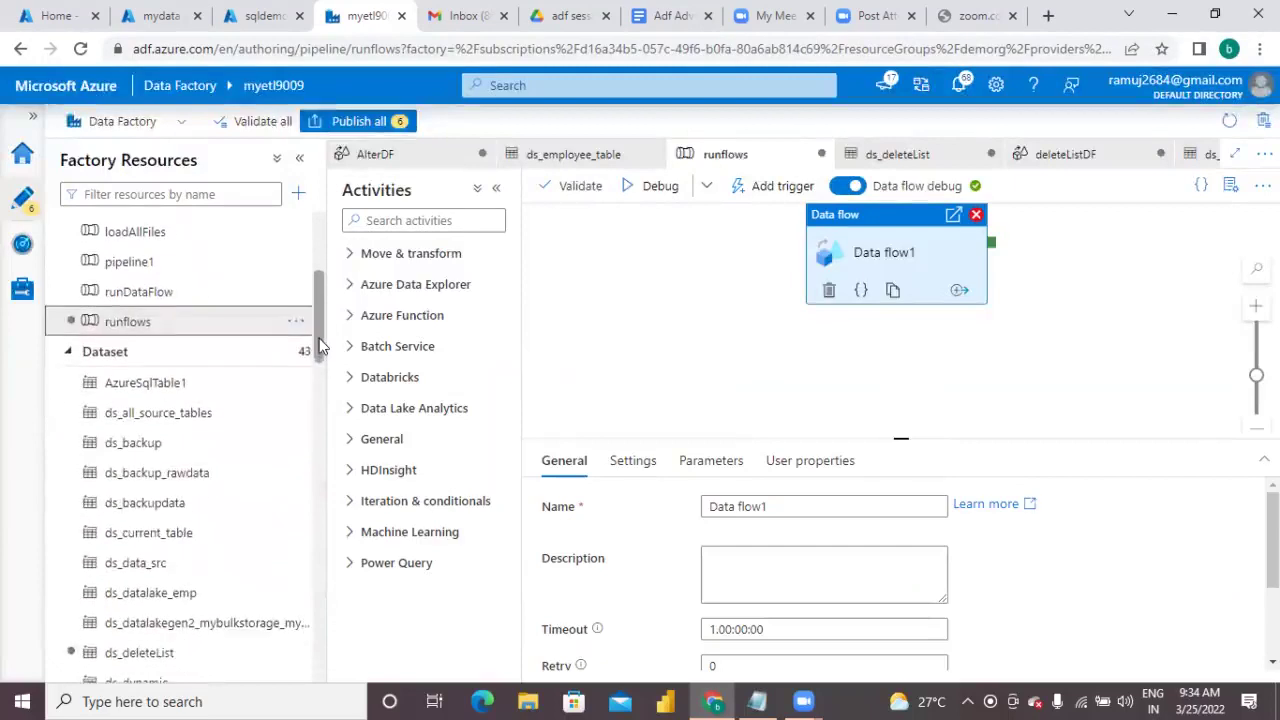
pyautogui.click(67, 357)
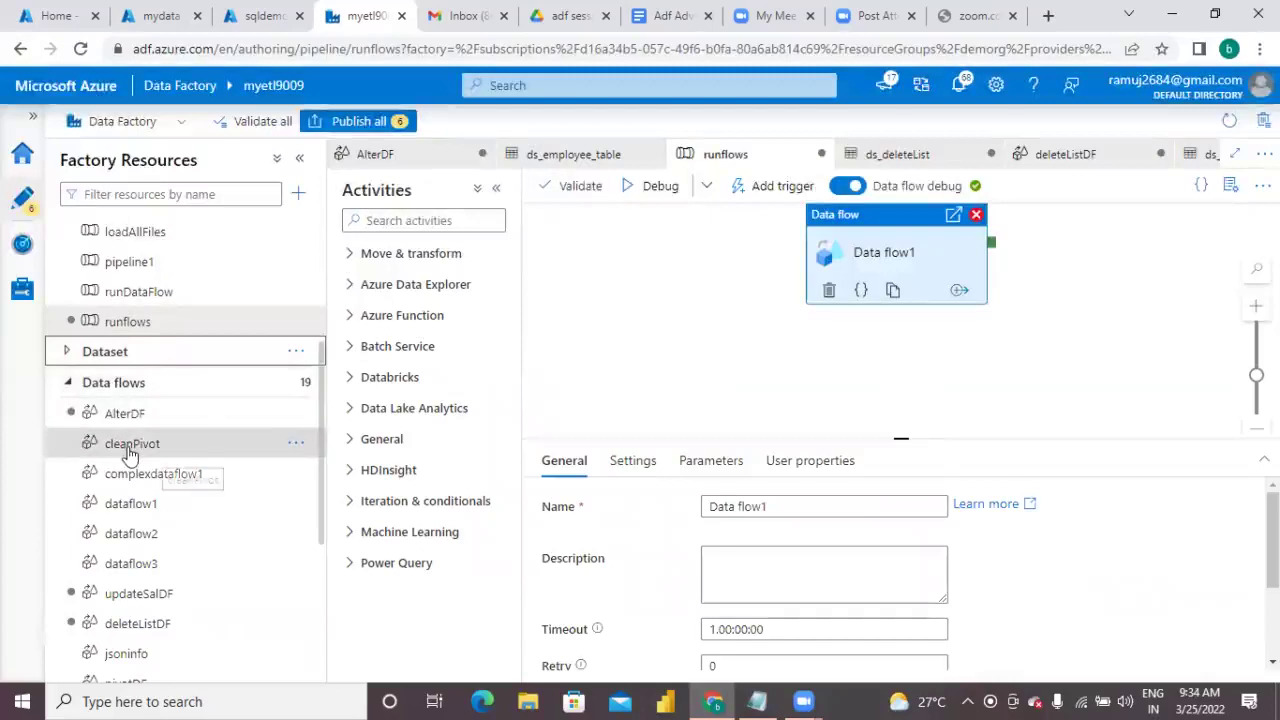
pyautogui.click(173, 600)
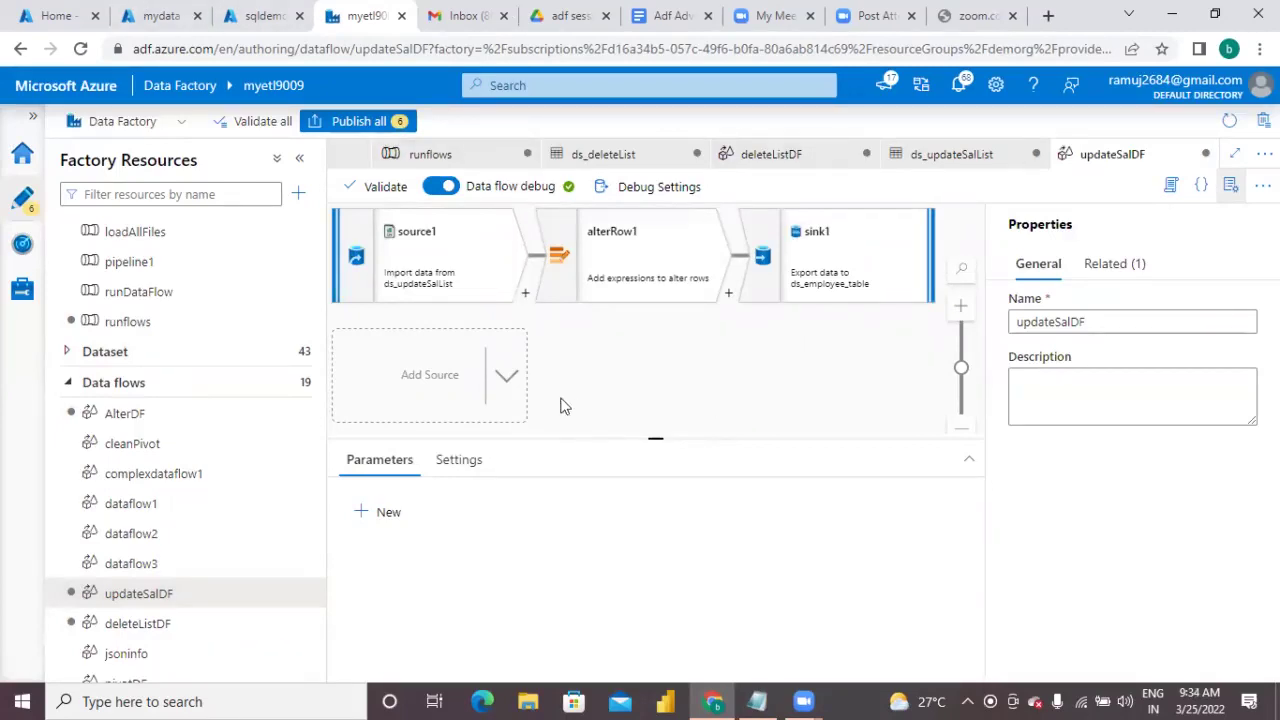
pyautogui.moveTo(656, 433); pyautogui.dragTo(640, 613)
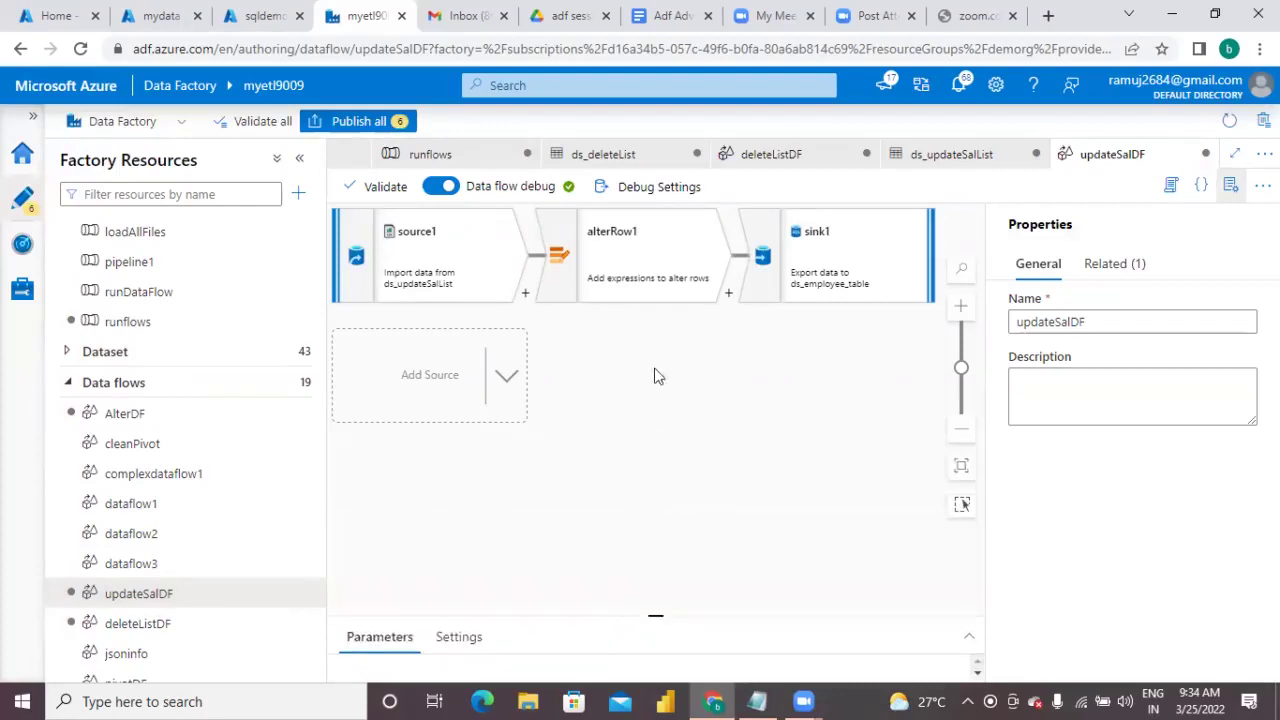
# Step: Compare the id and sal rows of updateSalList in Notepad with the employee table in the sqldemodb query editor
pyautogui.click(757, 701)
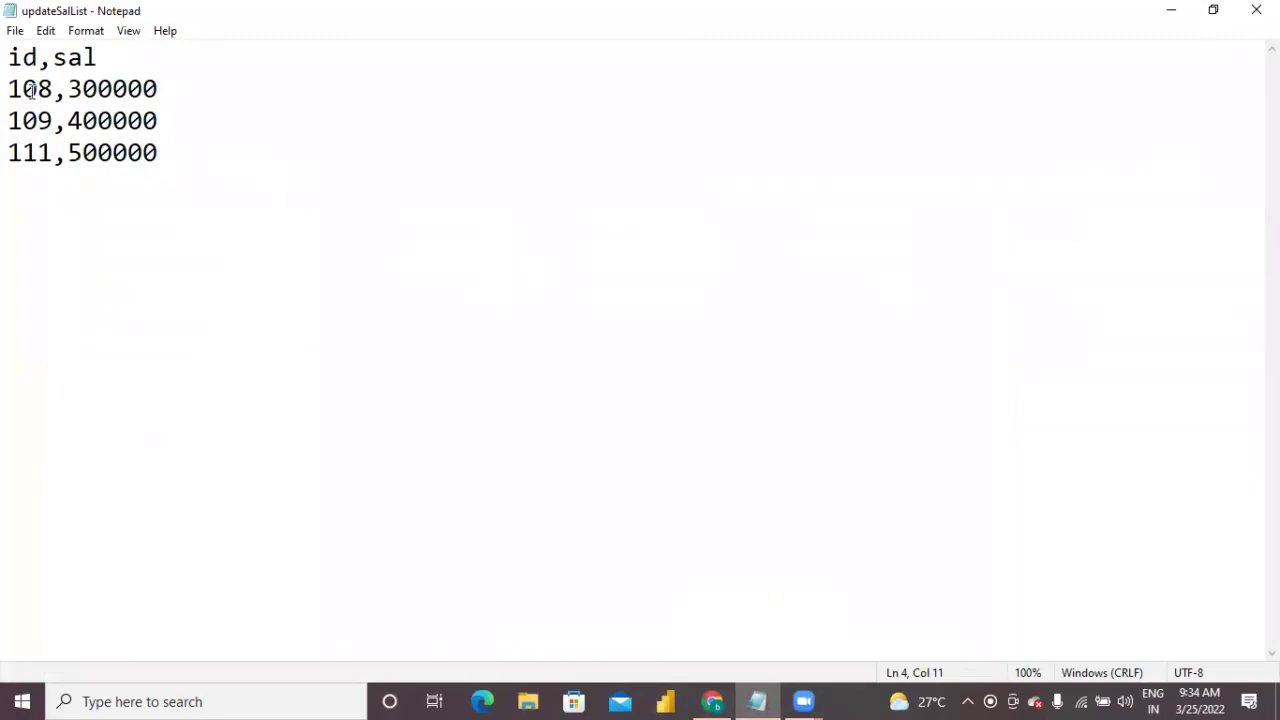
pyautogui.click(712, 701)
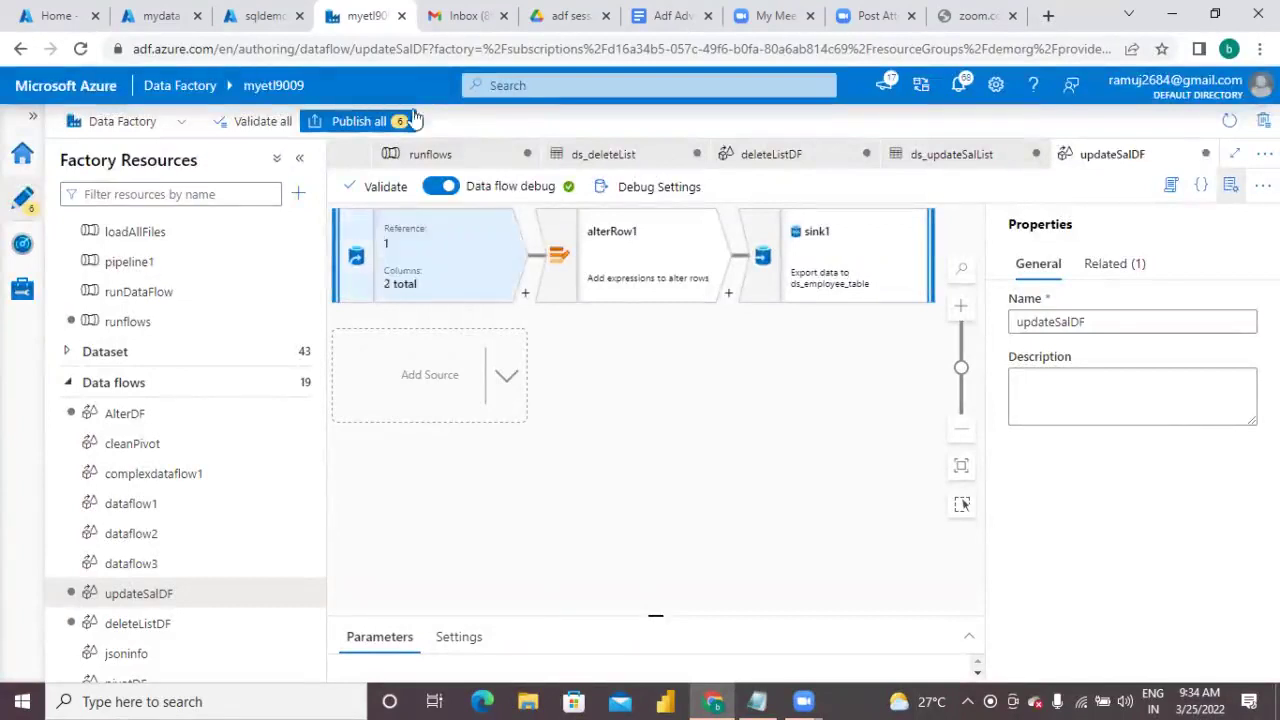
pyautogui.click(257, 17)
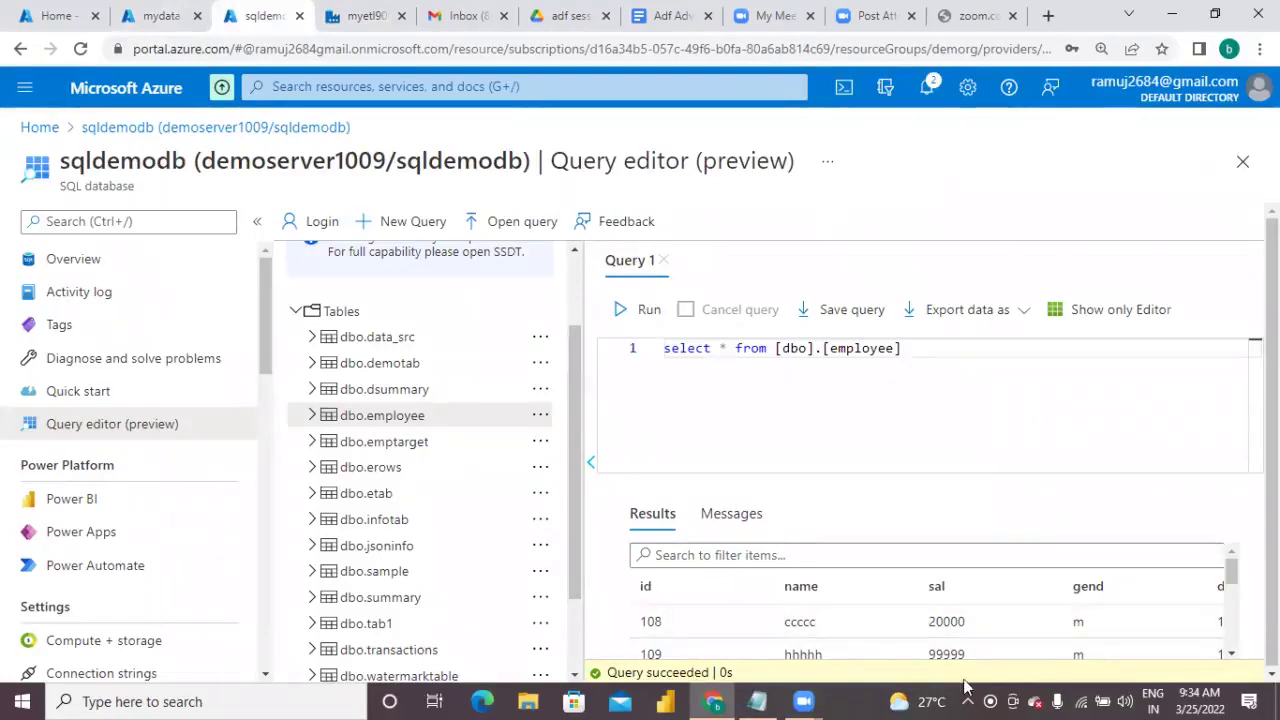
# Step: In Notepad's updateSalList file, add the name ccccc before the salary and gender m after it in row 108
pyautogui.click(758, 700)
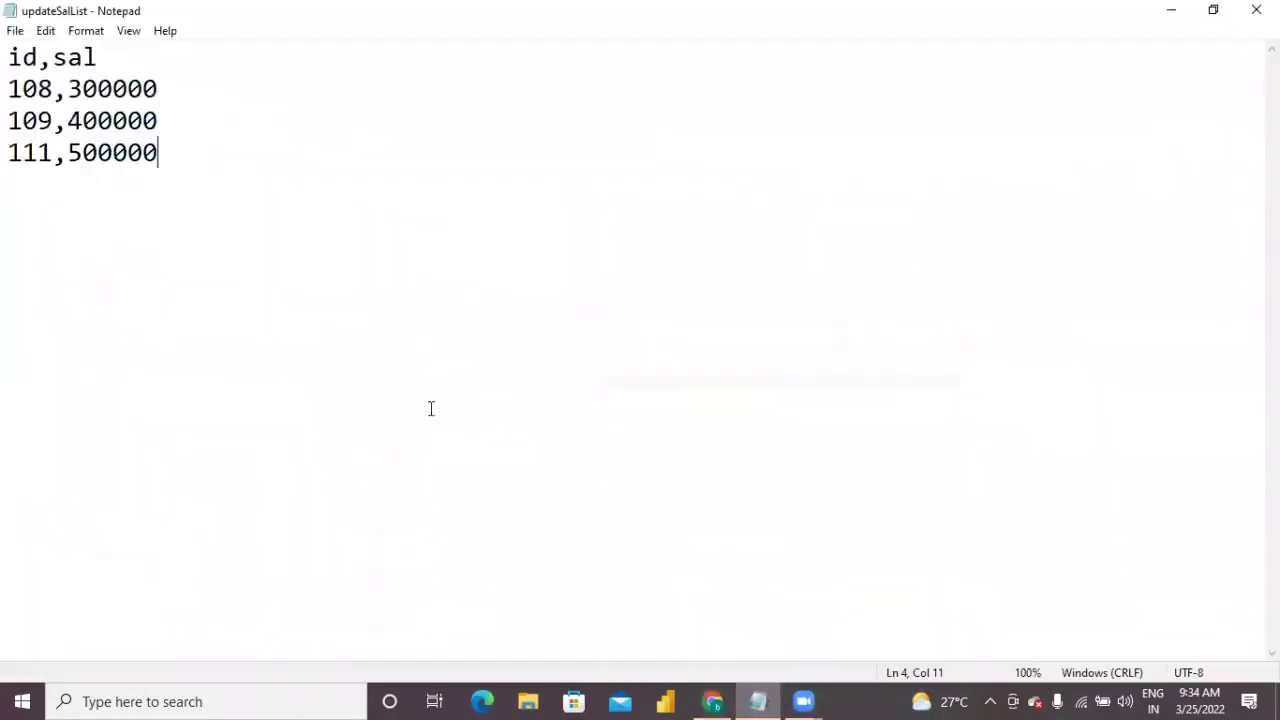
pyautogui.click(64, 88)
pyautogui.write('ccccc,')
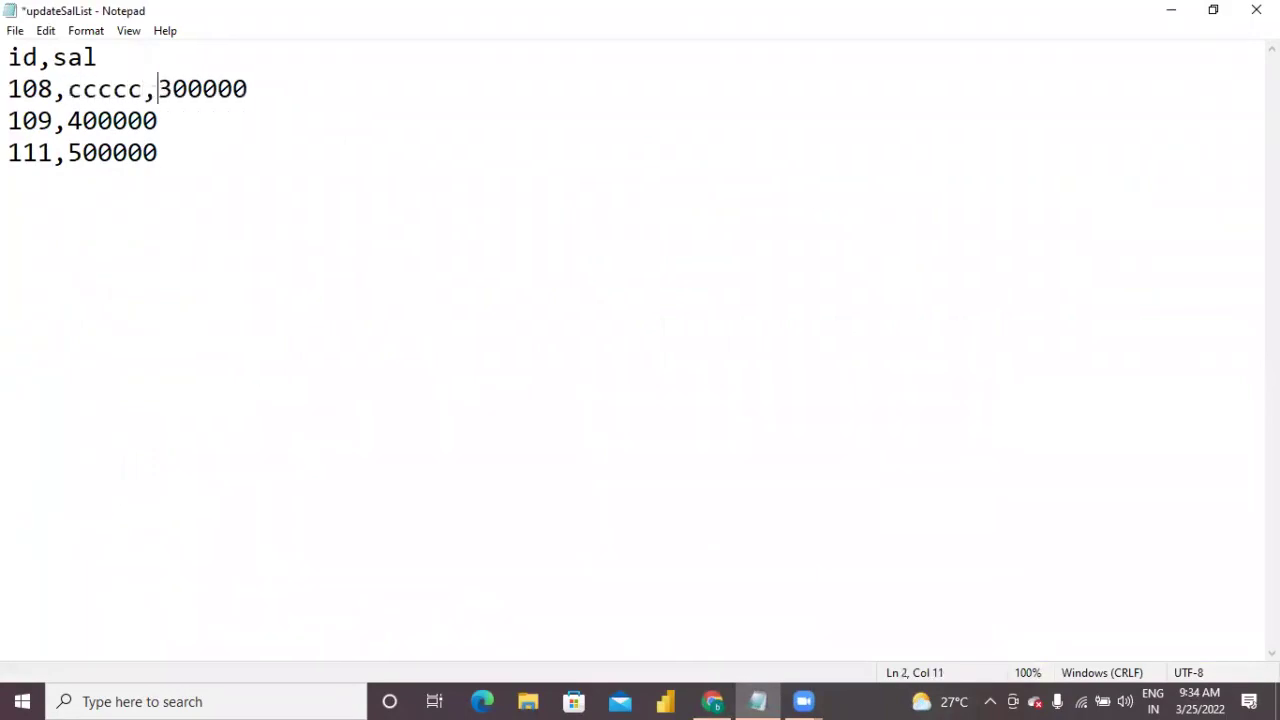
pyautogui.press('Right')
pyautogui.press('Right')
pyautogui.press('Right')
pyautogui.press('Right')
pyautogui.press('Right')
pyautogui.press('Right')
pyautogui.write(',m,')
# Step: Switch to the sqldemodb query editor and make the employee query select only the name and dno columns
pyautogui.click(712, 700)
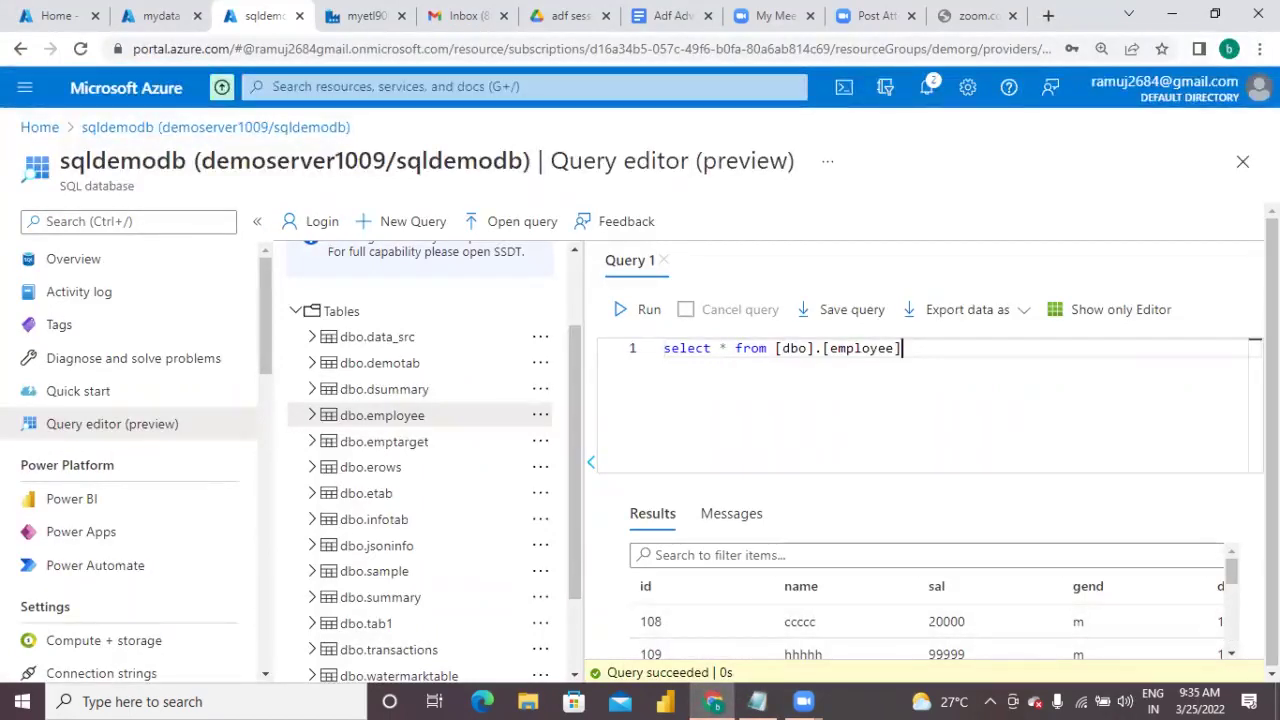
pyautogui.scroll(-1, 1240, 650)
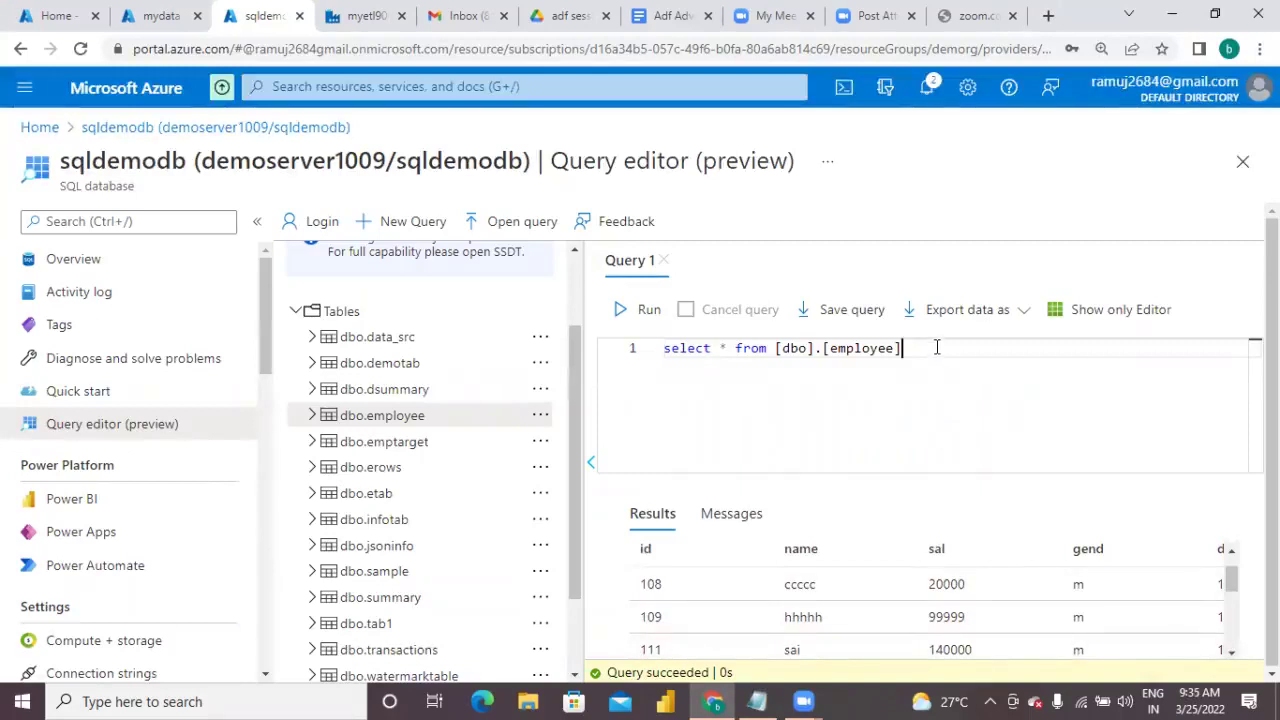
pyautogui.press('BackSpace')
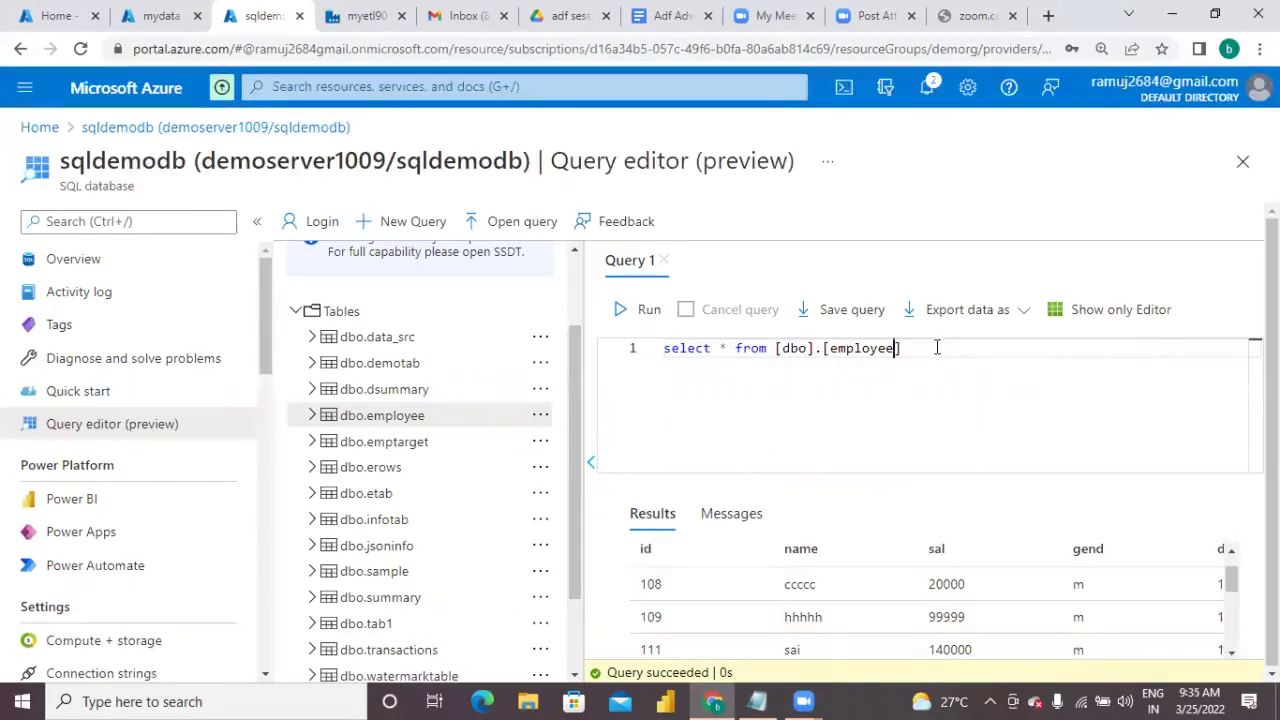
pyautogui.press('Left')
pyautogui.press('Left')
pyautogui.press('Left')
pyautogui.press('Left')
pyautogui.press('BackSpace')
pyautogui.press('BackSpace')
pyautogui.write('name, dno')
# Step: Limit the employee query to ids 108, 109 and 111, then run it and view the returned rows
pyautogui.click(930, 347)
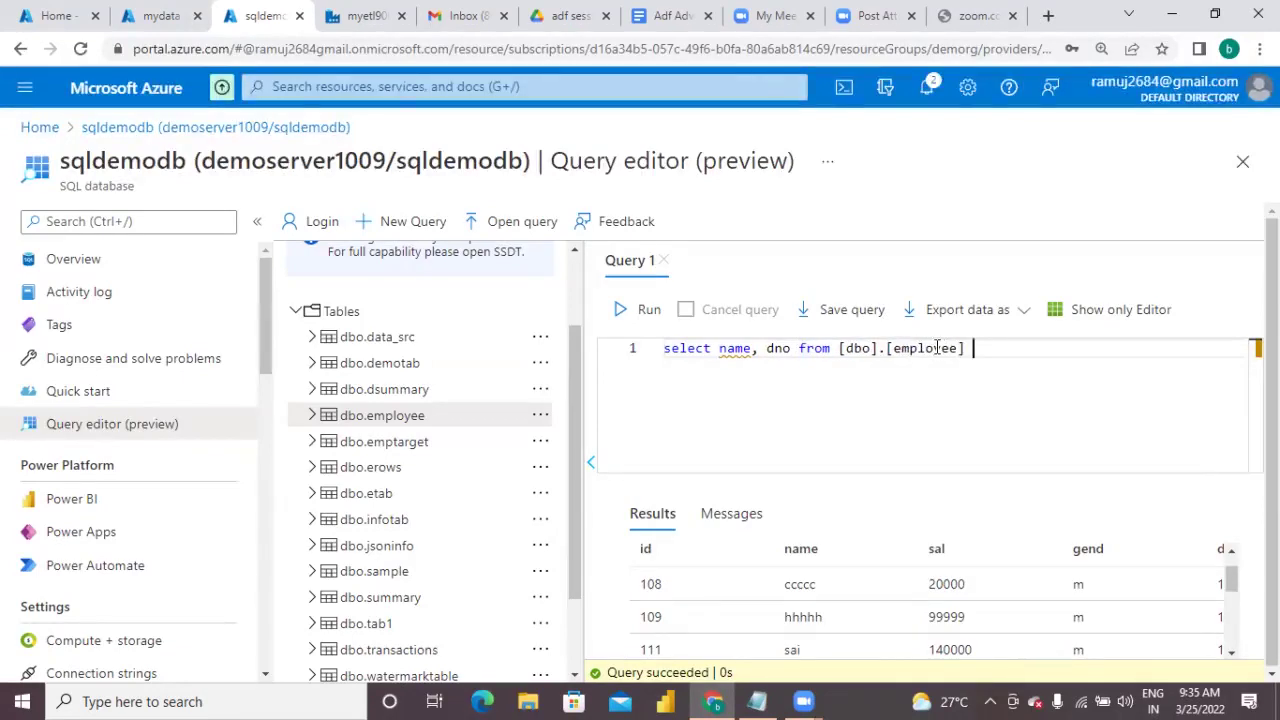
pyautogui.press('End')
pyautogui.write('where')
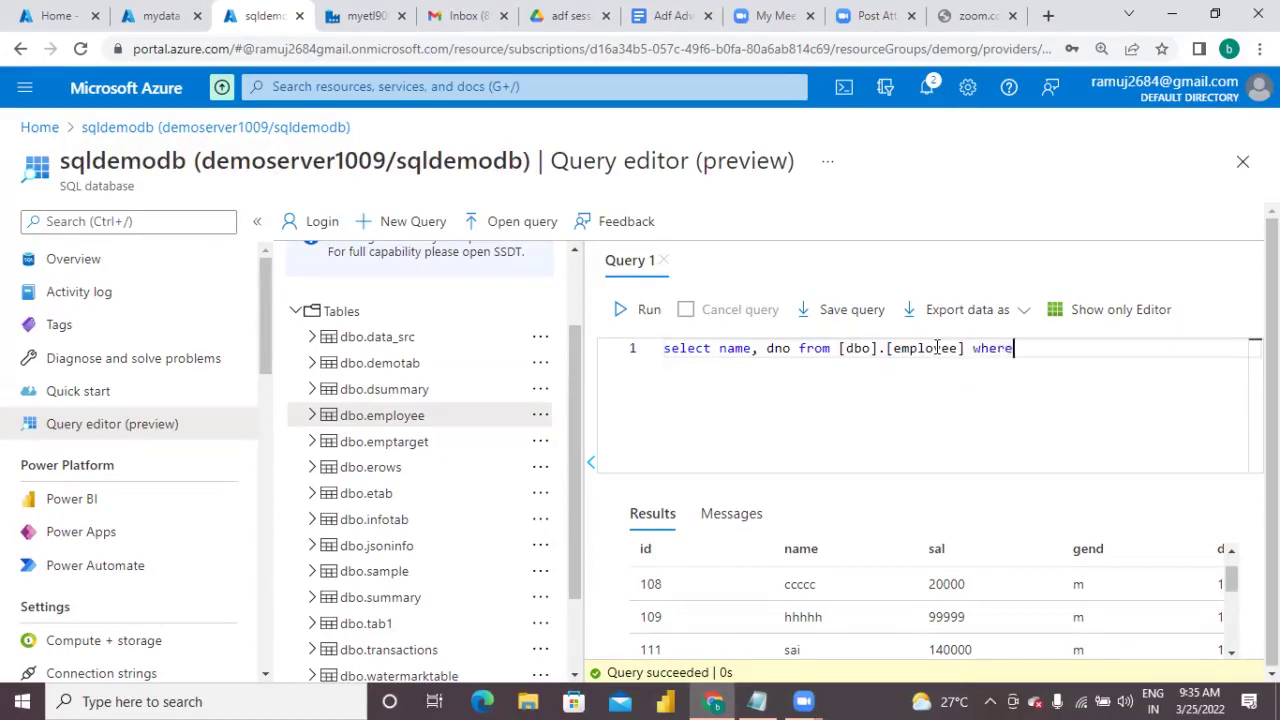
pyautogui.write(' id in (108,109,111);')
pyautogui.press('Return')
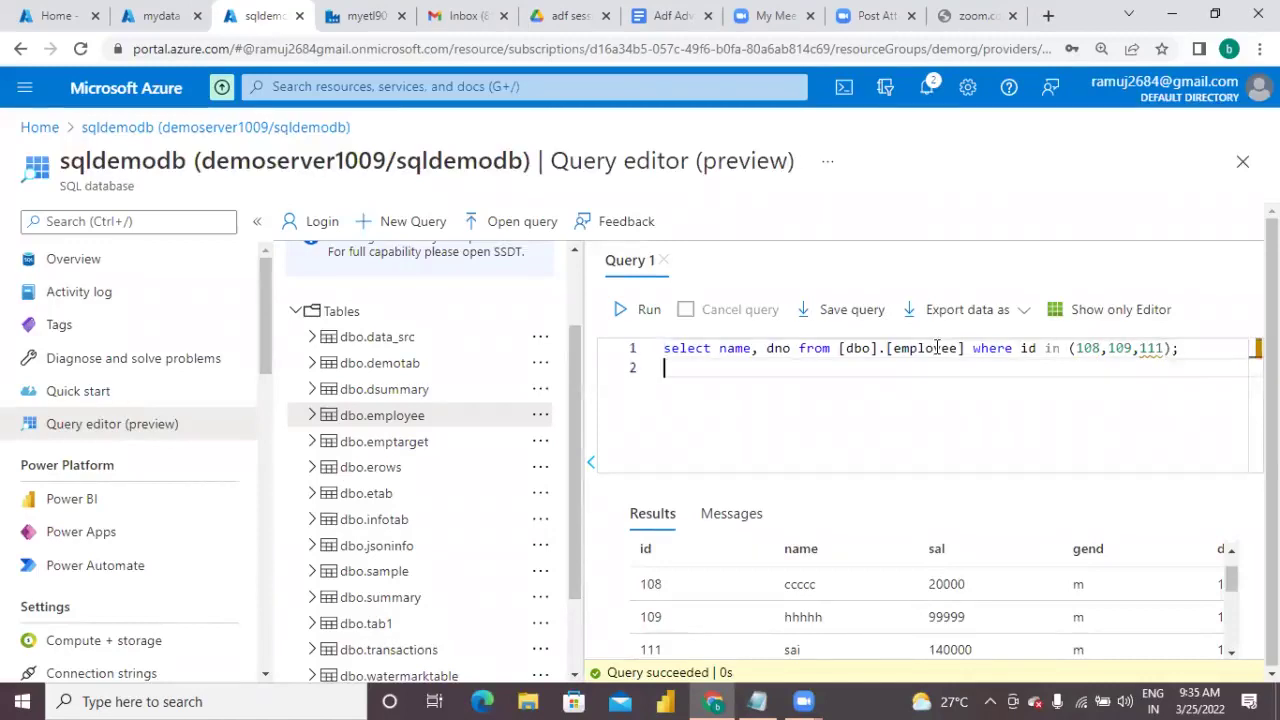
pyautogui.click(626, 311)
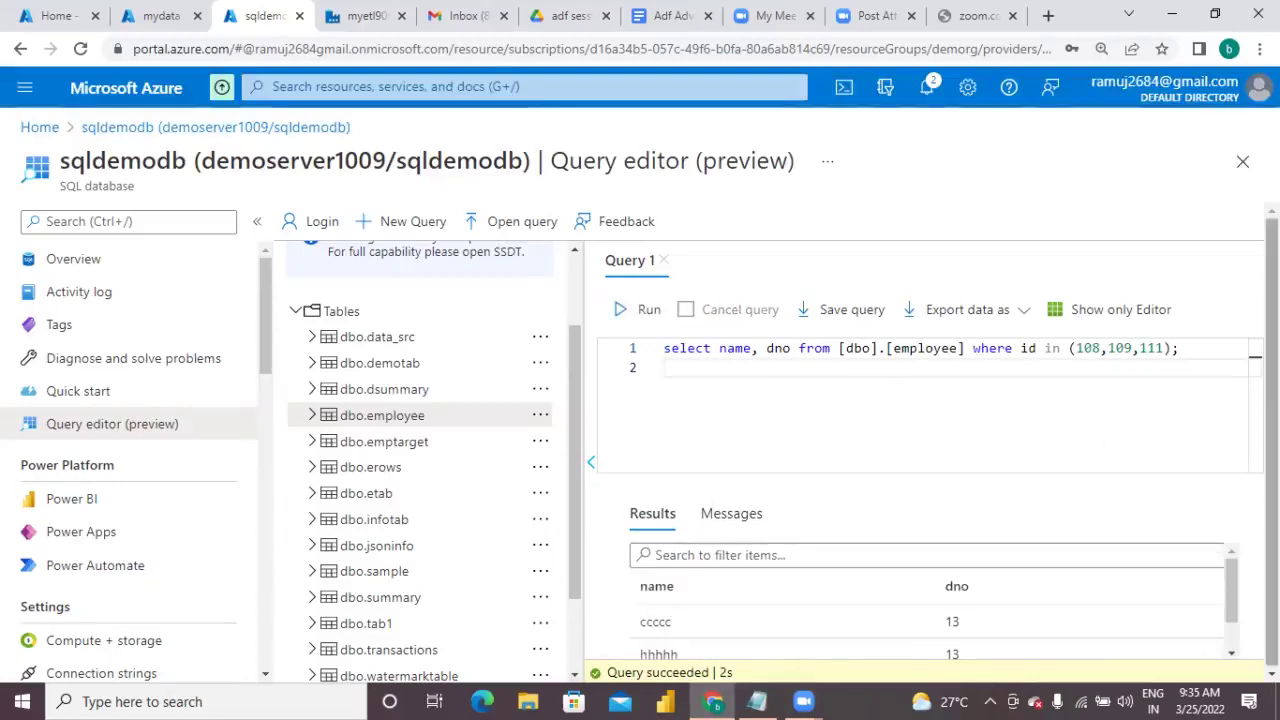
pyautogui.click(1232, 656)
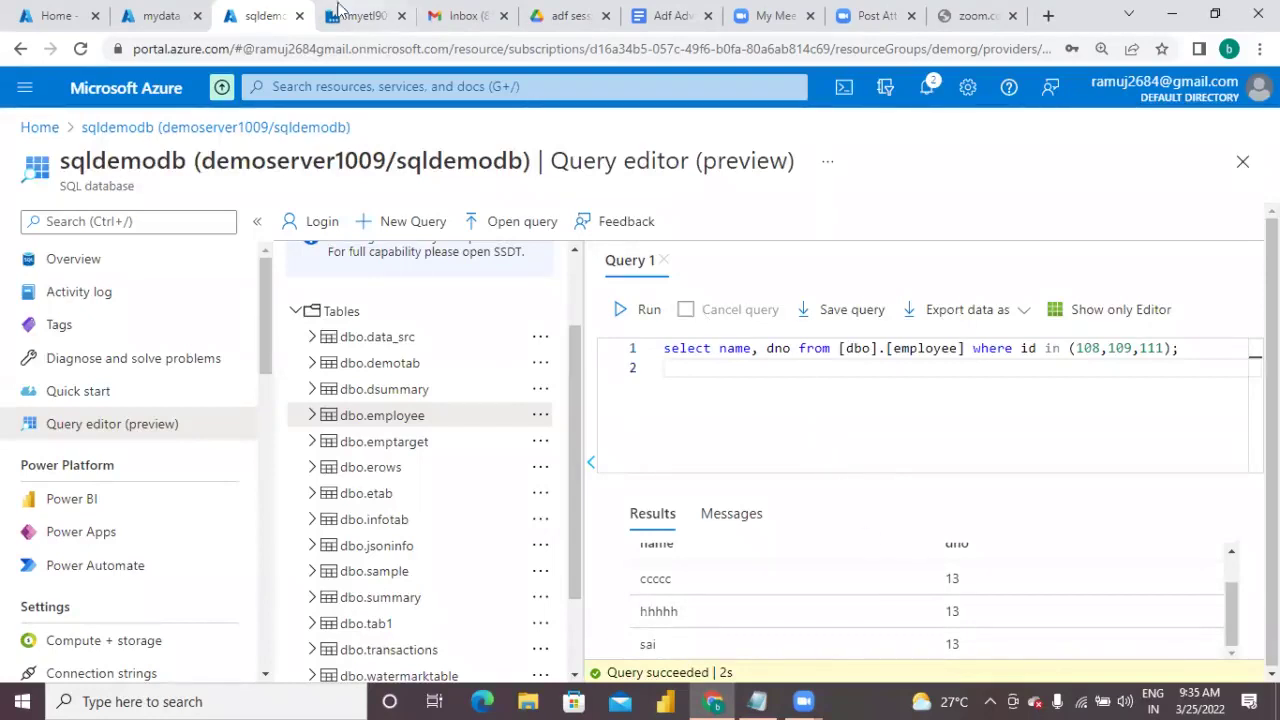
# Step: Return to updateSalList in Notepad and add the name hhhhh before the salary and gender m after it in row 109
pyautogui.click(168, 17)
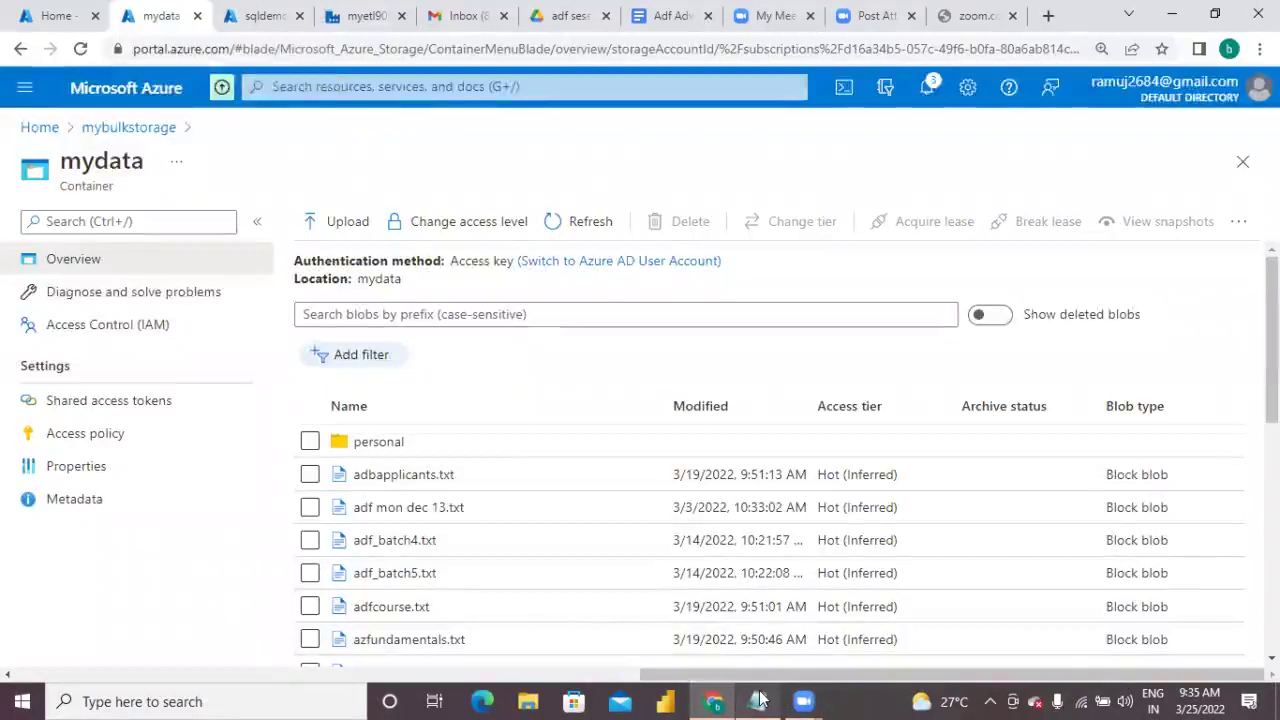
pyautogui.click(758, 701)
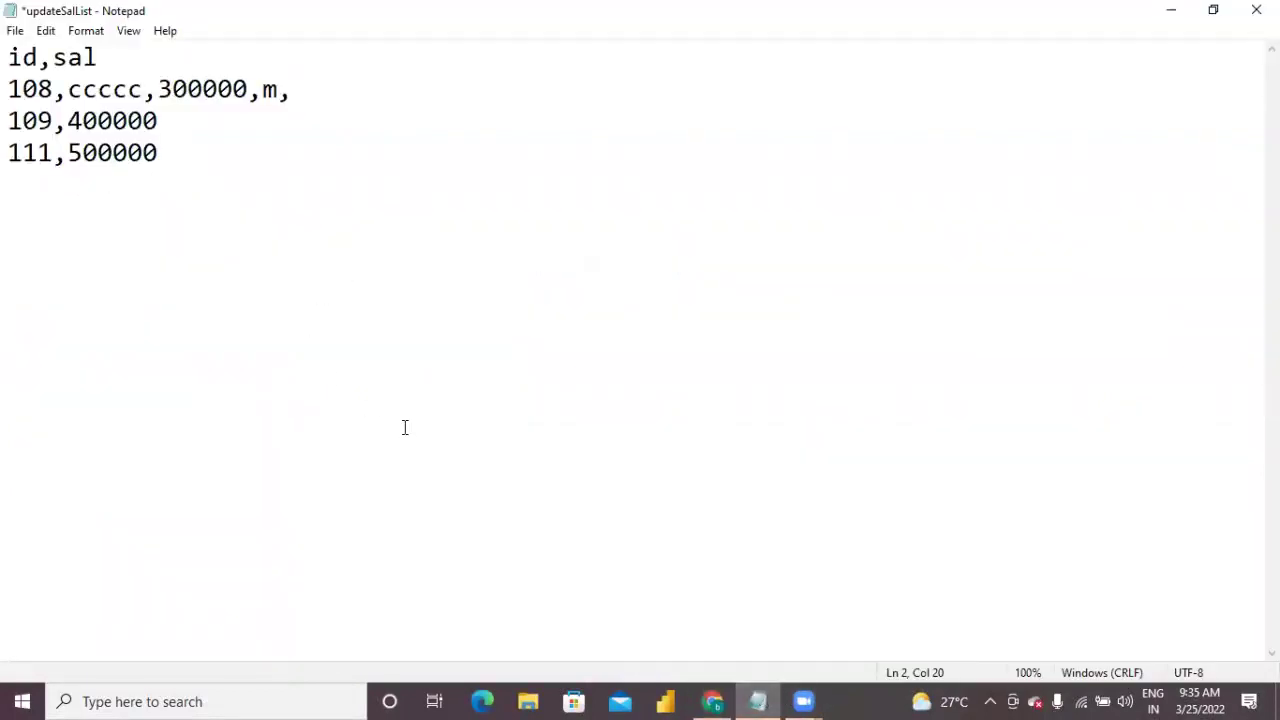
pyautogui.click(169, 119)
pyautogui.write(',')
pyautogui.press('Left')
pyautogui.press('Left')
pyautogui.press('Left')
pyautogui.press('Left')
pyautogui.press('Left')
pyautogui.press('Left')
pyautogui.press('Left')
pyautogui.write('hhhhh,')
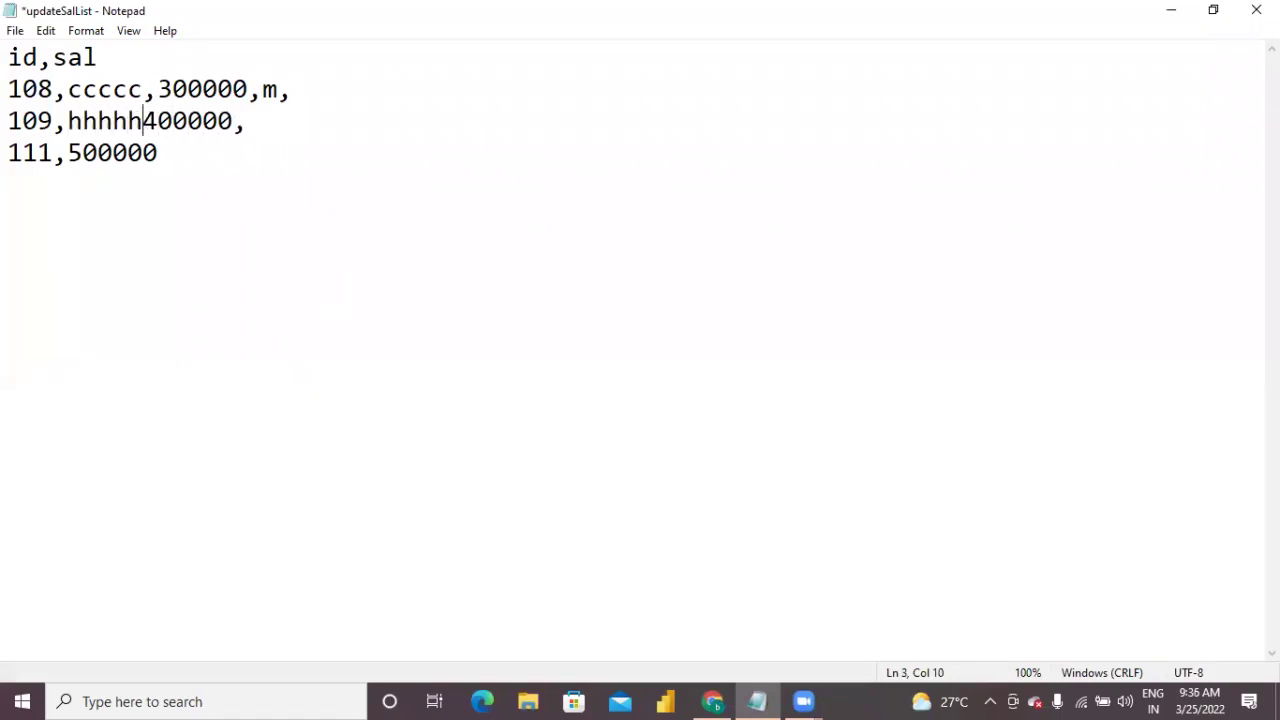
pyautogui.press('Right')
pyautogui.press('Right')
pyautogui.press('Right')
pyautogui.press('Right')
pyautogui.press('Right')
pyautogui.press('Right')
pyautogui.write('m,')
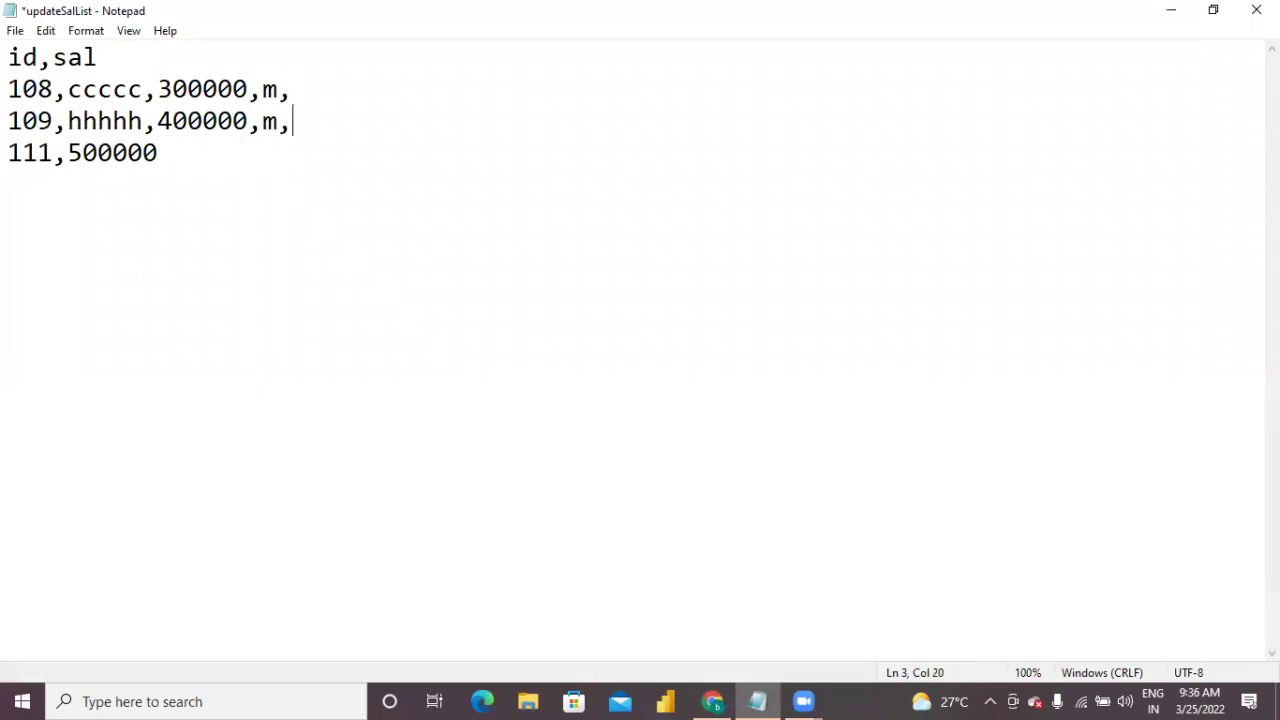
# Step: Complete rows 108 and 109 of updateSalList with department number 13, leaving no blank line before row 111
pyautogui.write('13')
pyautogui.press('Return')
pyautogui.press('Delete')
pyautogui.press('End')
pyautogui.write('13')
pyautogui.press('Return')
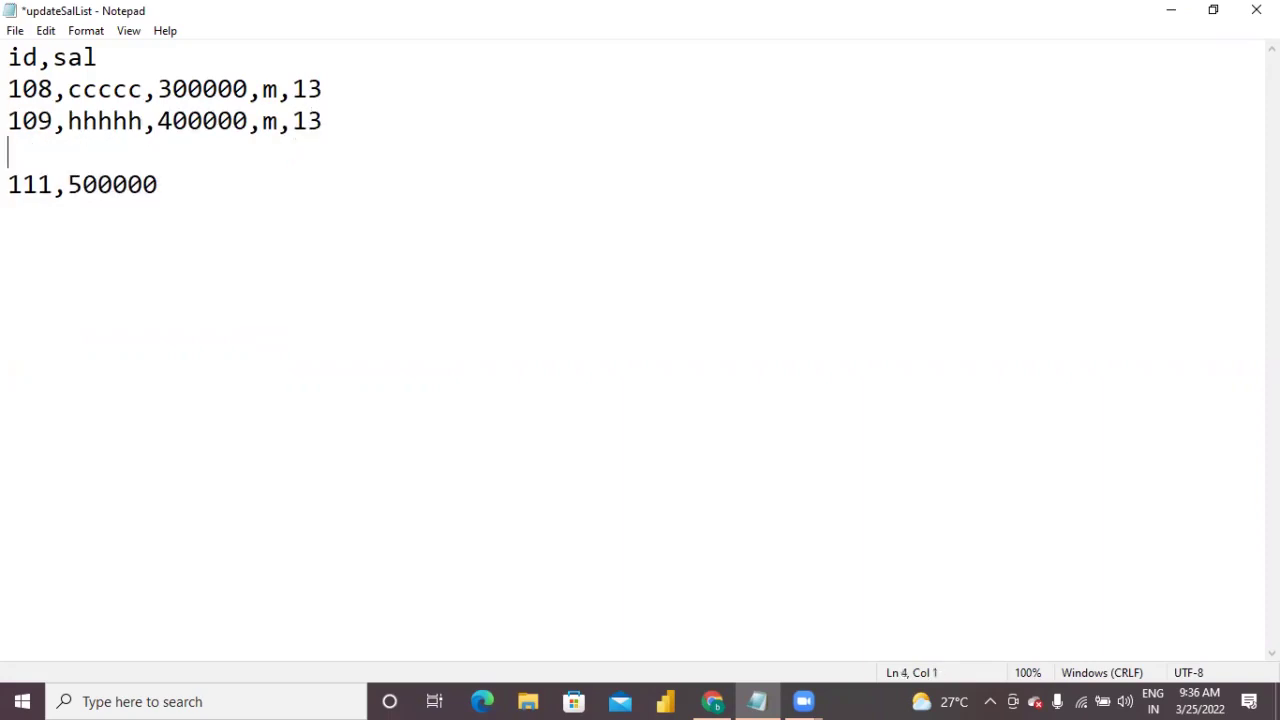
pyautogui.press('Delete')
# Step: In row 111 of updateSalList, insert the employee's name before the salary and append gender m and department number 13
pyautogui.press('Right')
pyautogui.press('Right')
pyautogui.press('Right')
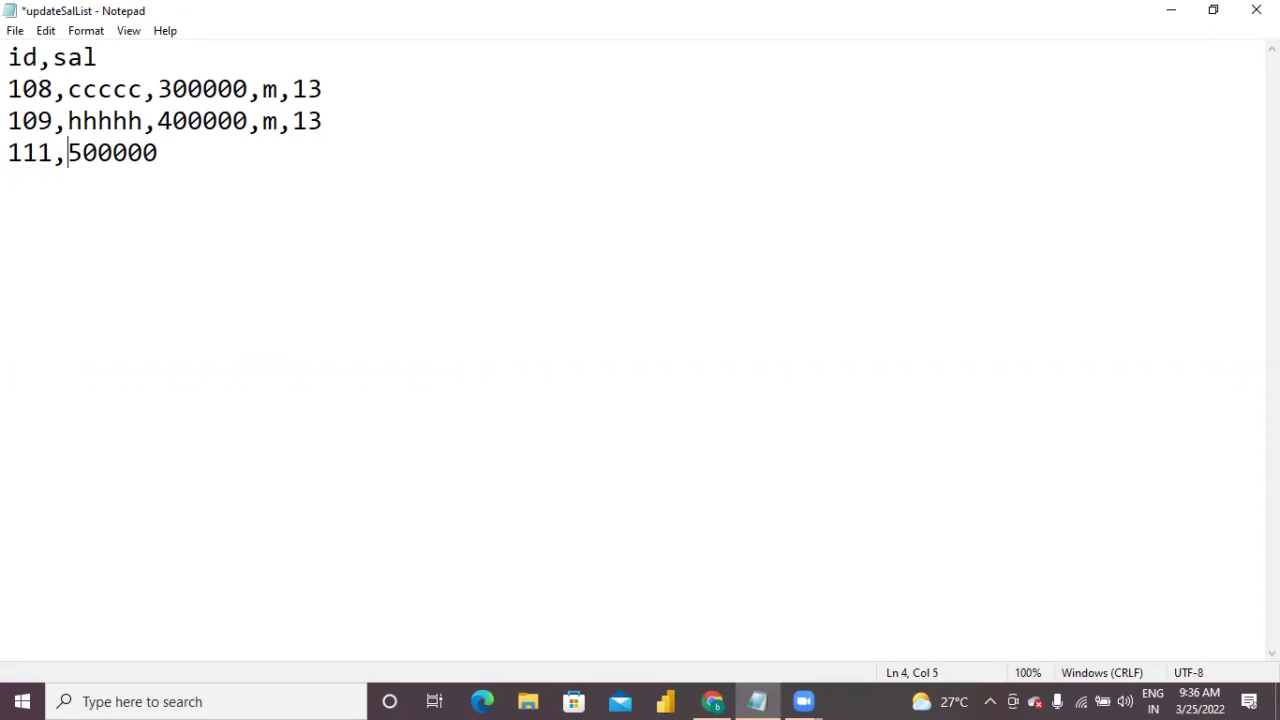
pyautogui.write('sai,')
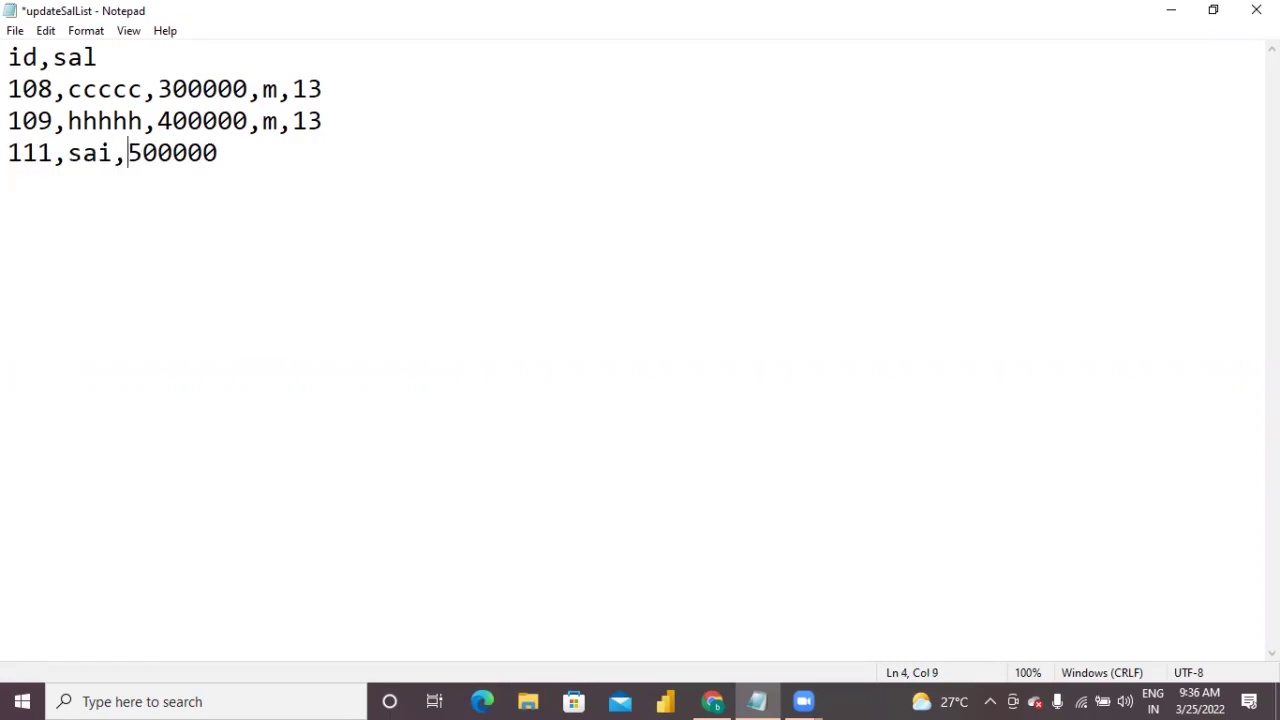
pyautogui.press('Right')
pyautogui.press('Right')
pyautogui.press('Right')
pyautogui.press('Right')
pyautogui.press('Right')
pyautogui.press('Right')
pyautogui.write(',m,13')
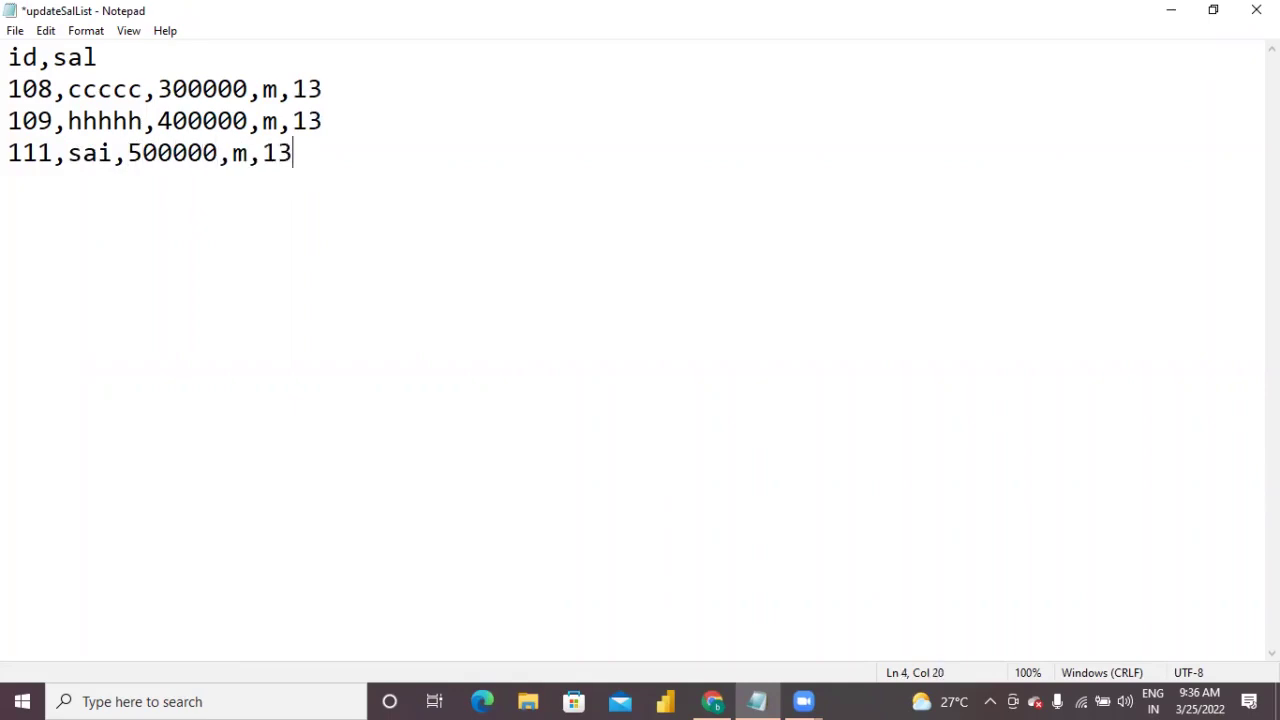
# Step: Expand the updateSalList header line to id,name,sal,gend,dno and save the file
pyautogui.press('Up')
pyautogui.press('Up')
pyautogui.press('Up')
pyautogui.press('Left')
pyautogui.press('Left')
pyautogui.press('Left')
pyautogui.write('name,')
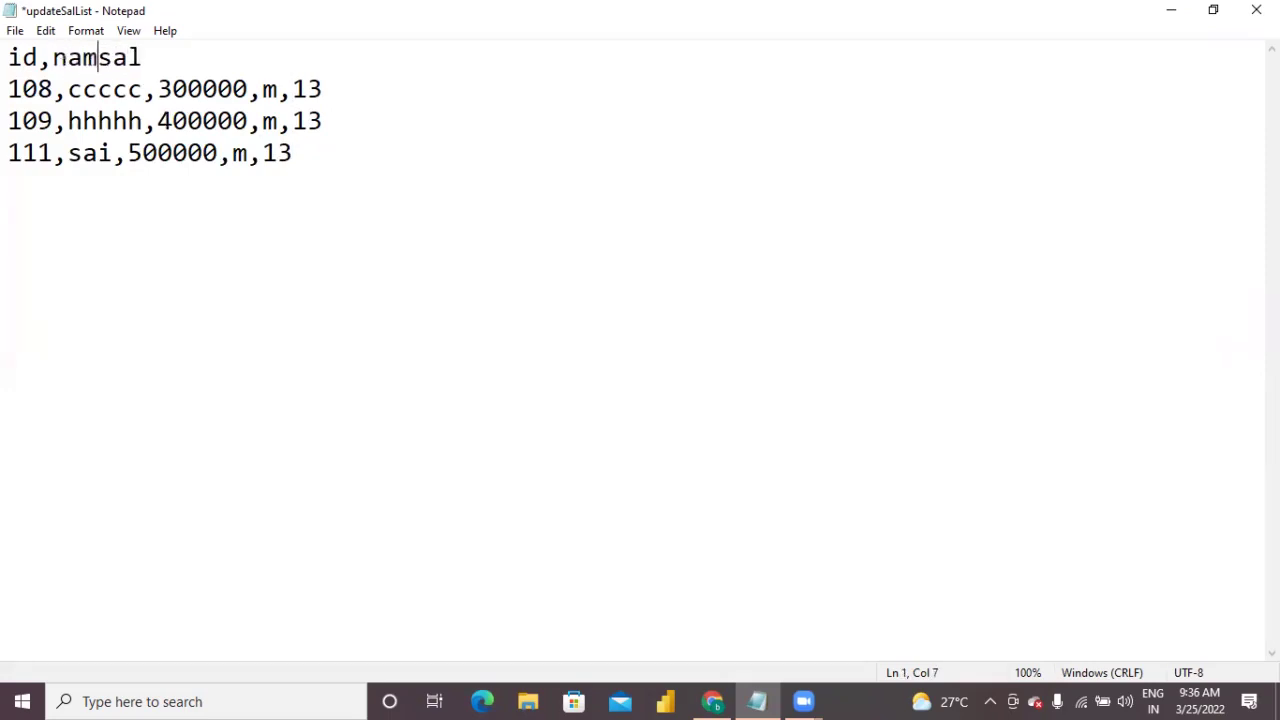
pyautogui.press('Right')
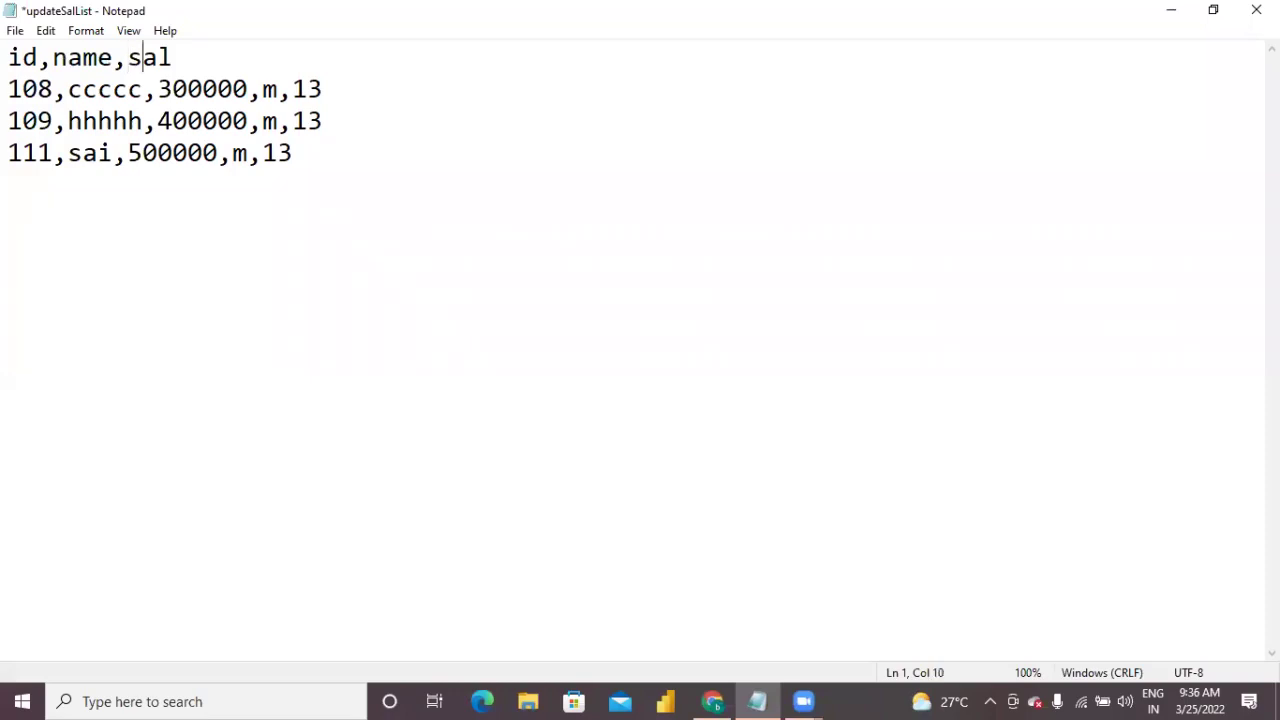
pyautogui.write(',gend,dno')
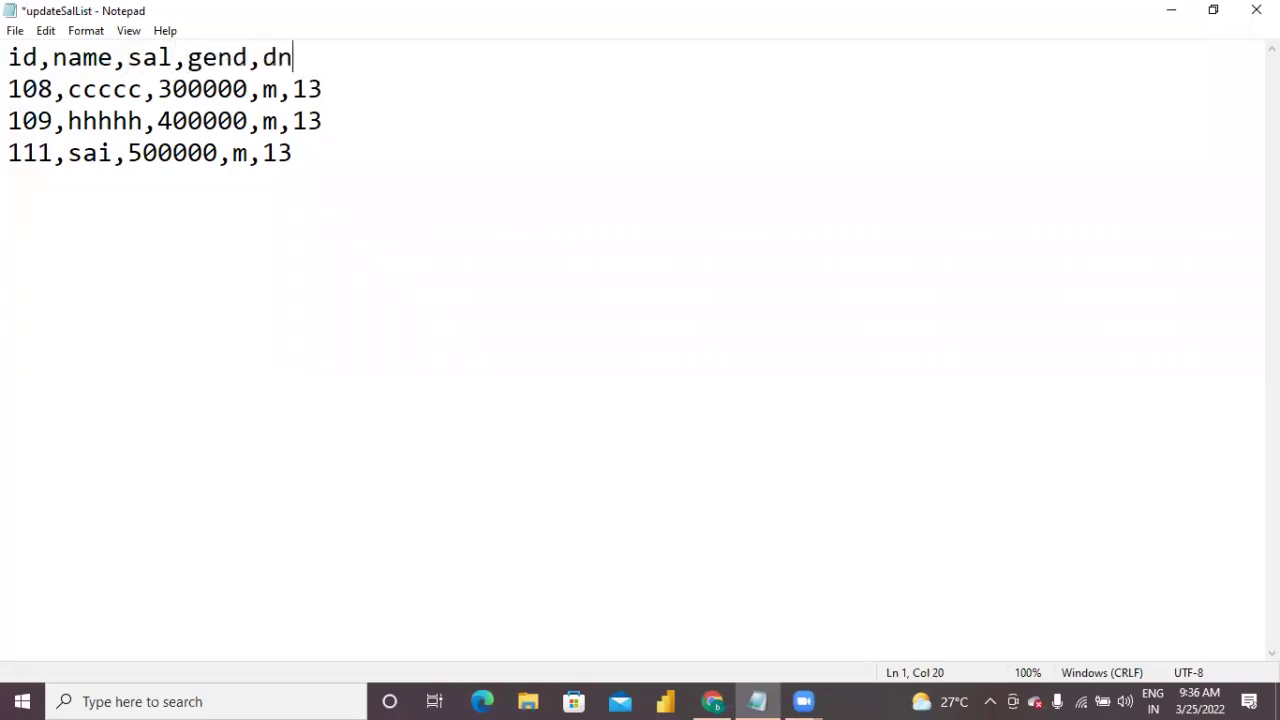
pyautogui.hotkey('ctrl', 's')
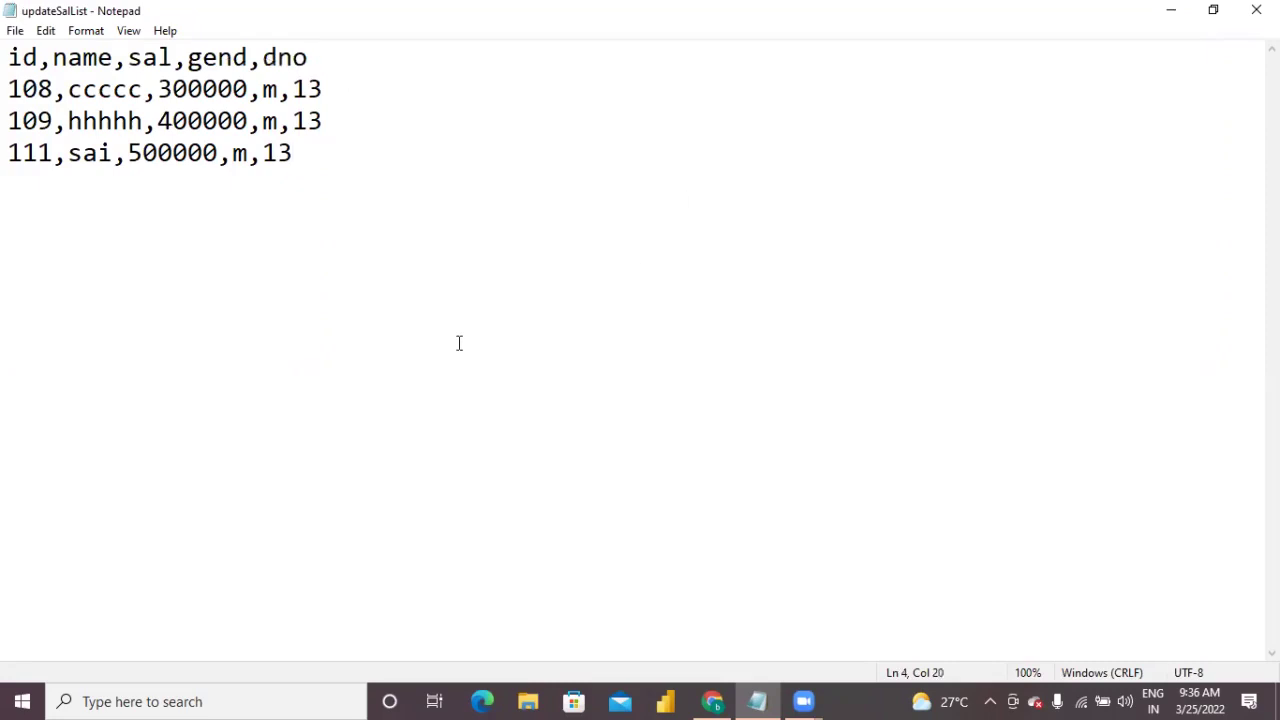
pyautogui.hotkey('ctrl', 'a')
# Step: Switch to the Azure portal in Chrome and upload updateSalList.txt to the mydata container, overwriting the existing file
pyautogui.click(716, 701)
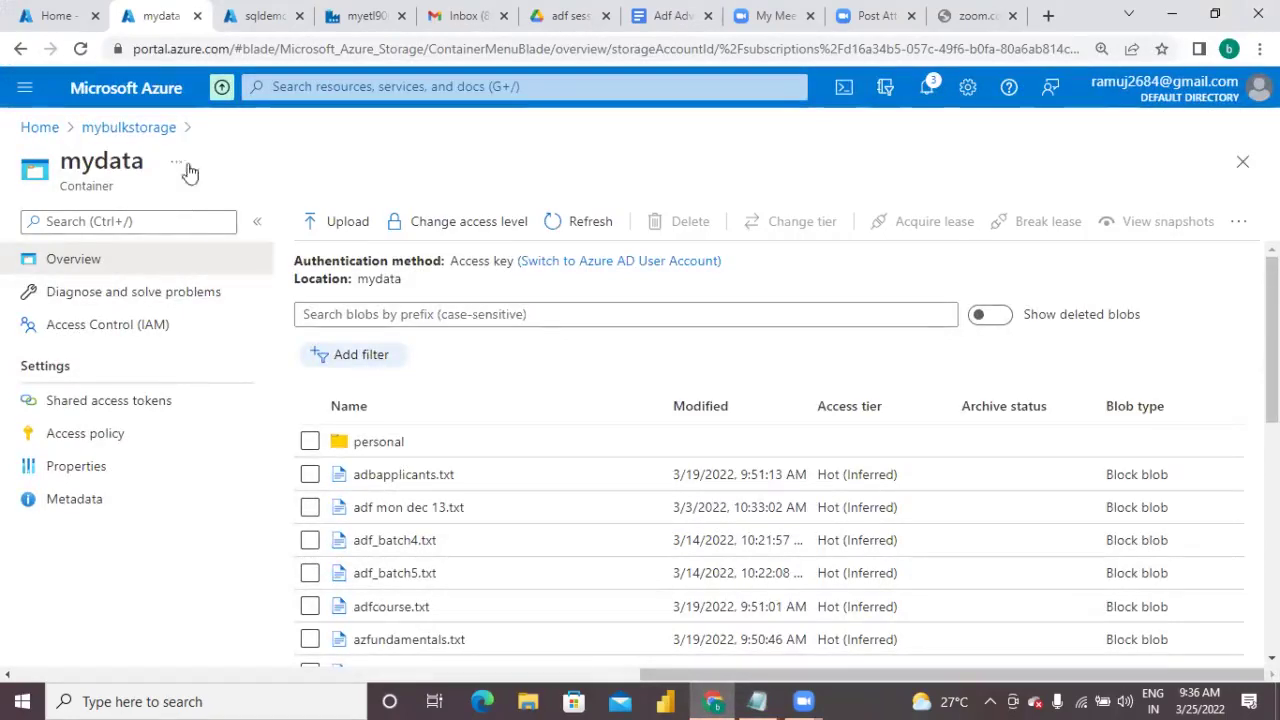
pyautogui.click(263, 17)
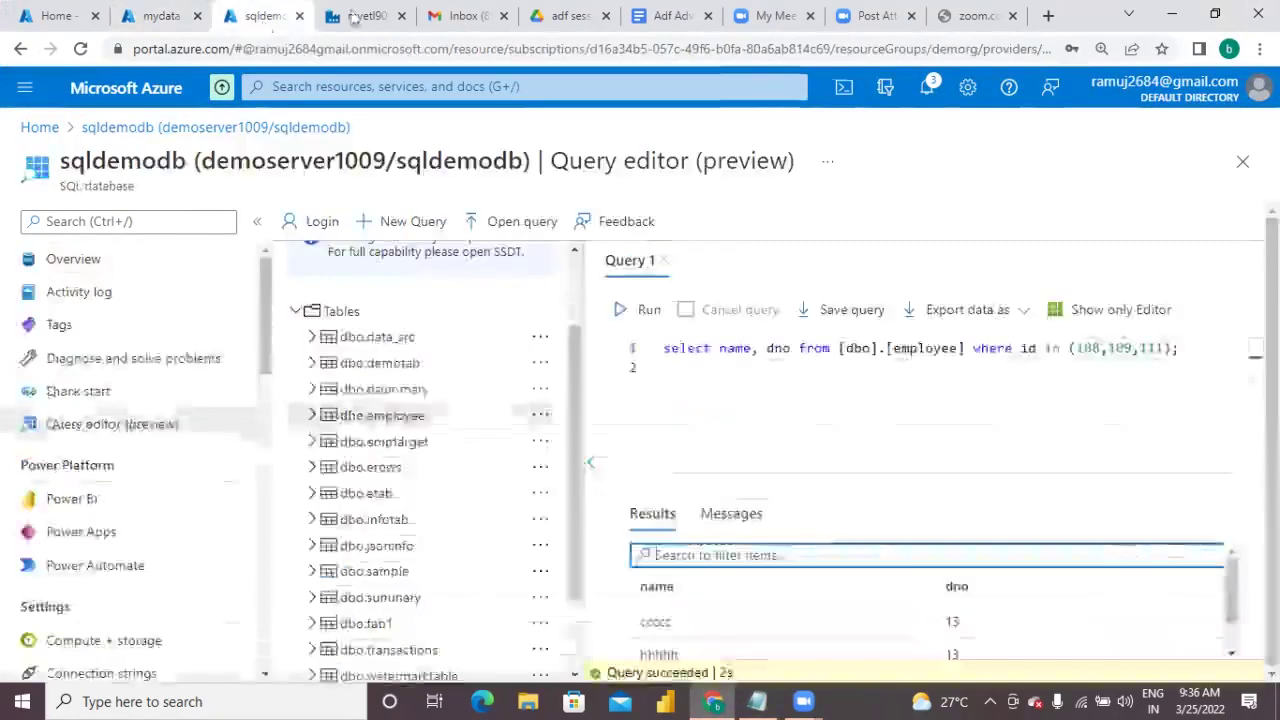
pyautogui.click(150, 17)
pyautogui.click(345, 221)
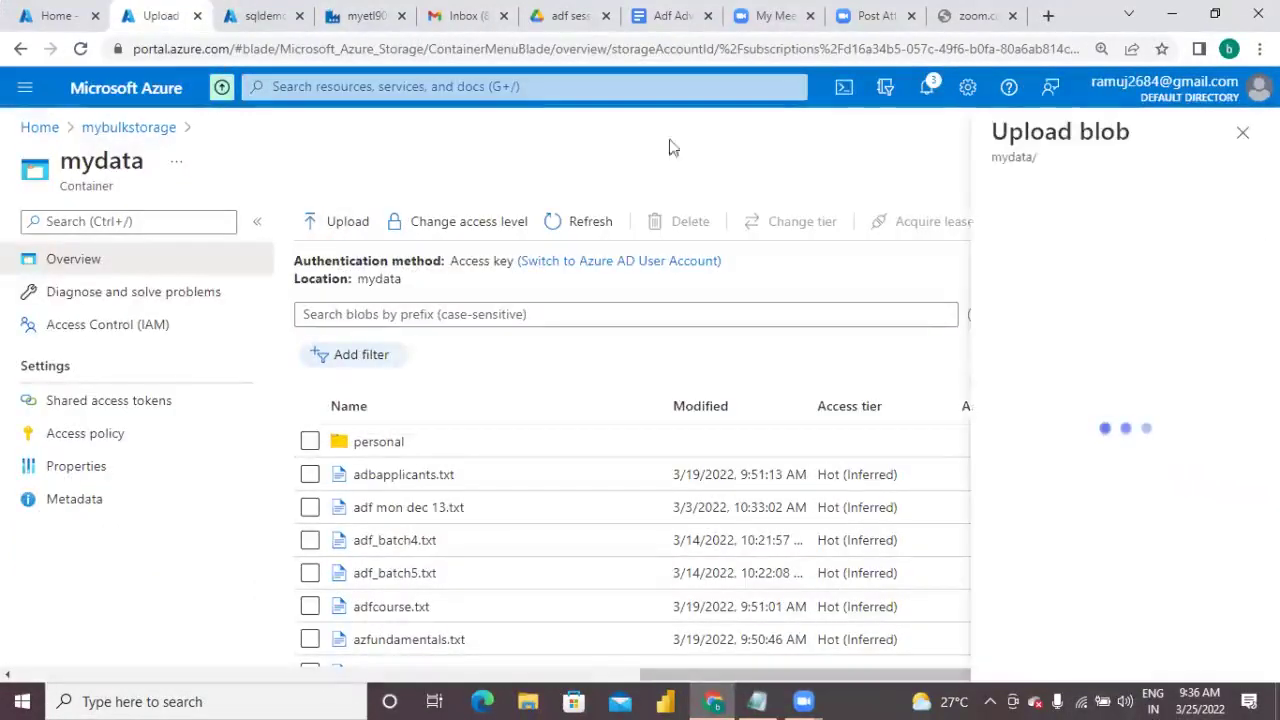
pyautogui.click(1126, 222)
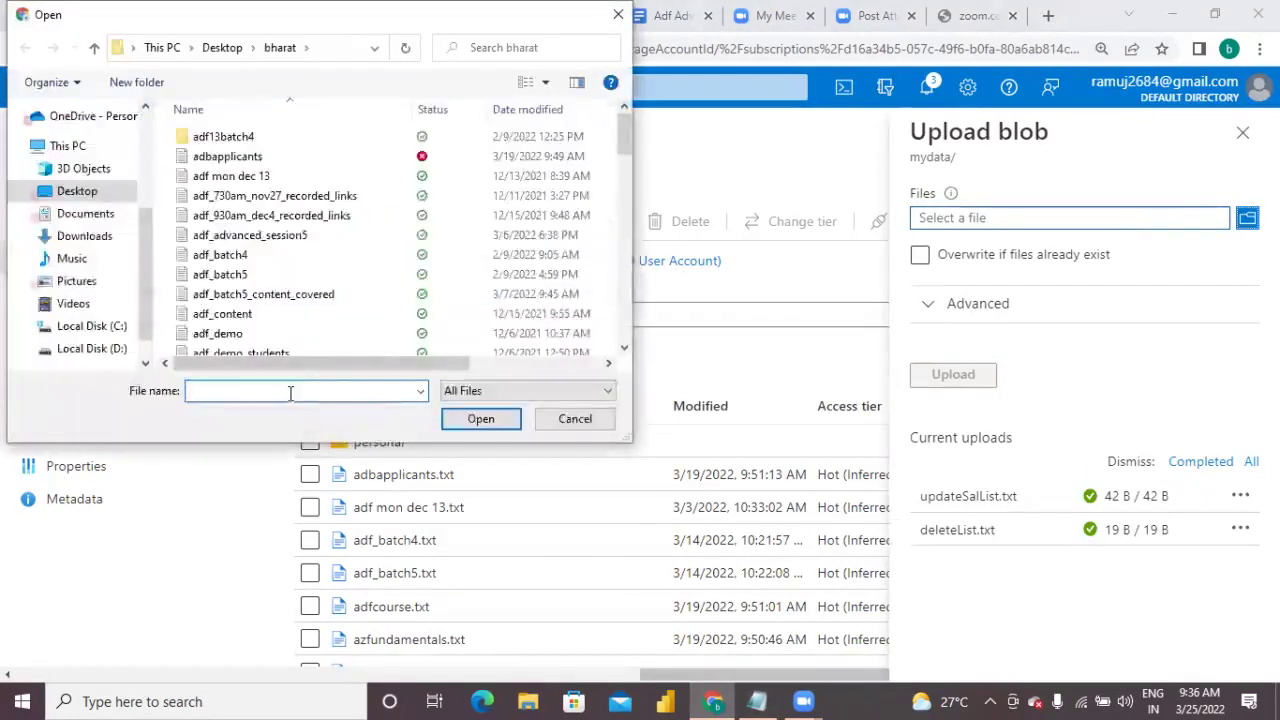
pyautogui.write('up')
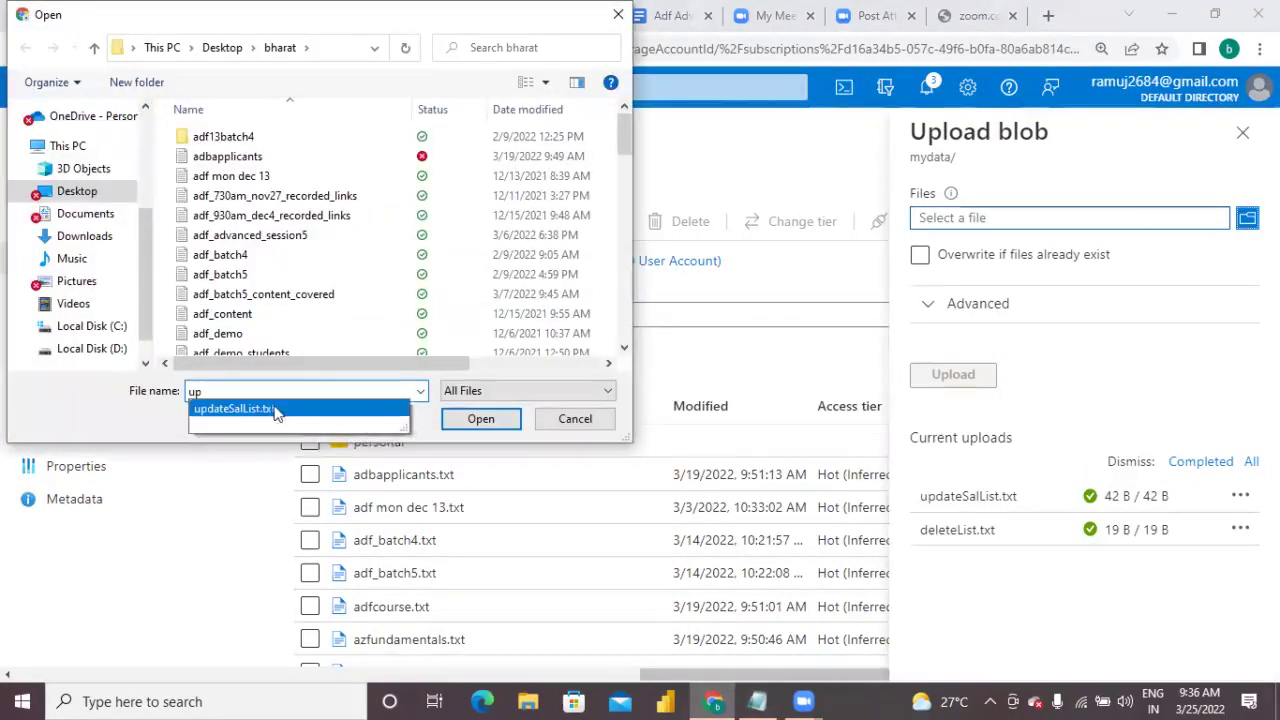
pyautogui.click(285, 414)
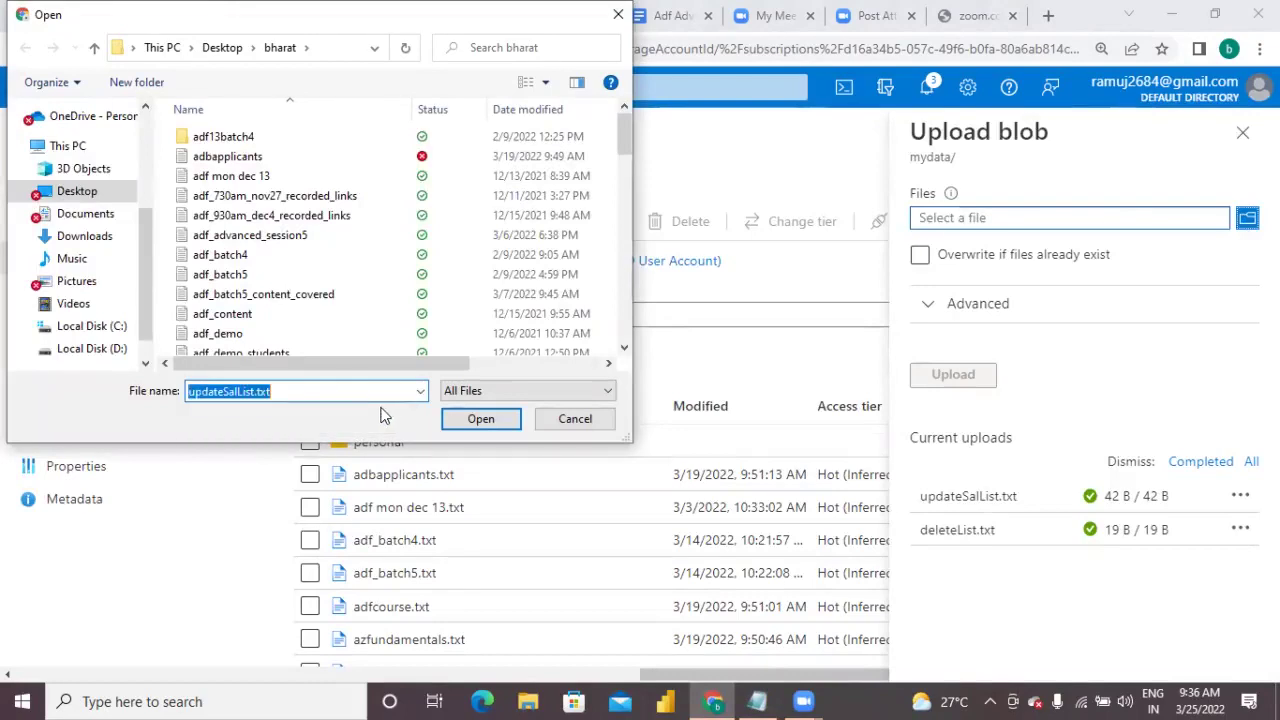
pyautogui.click(480, 420)
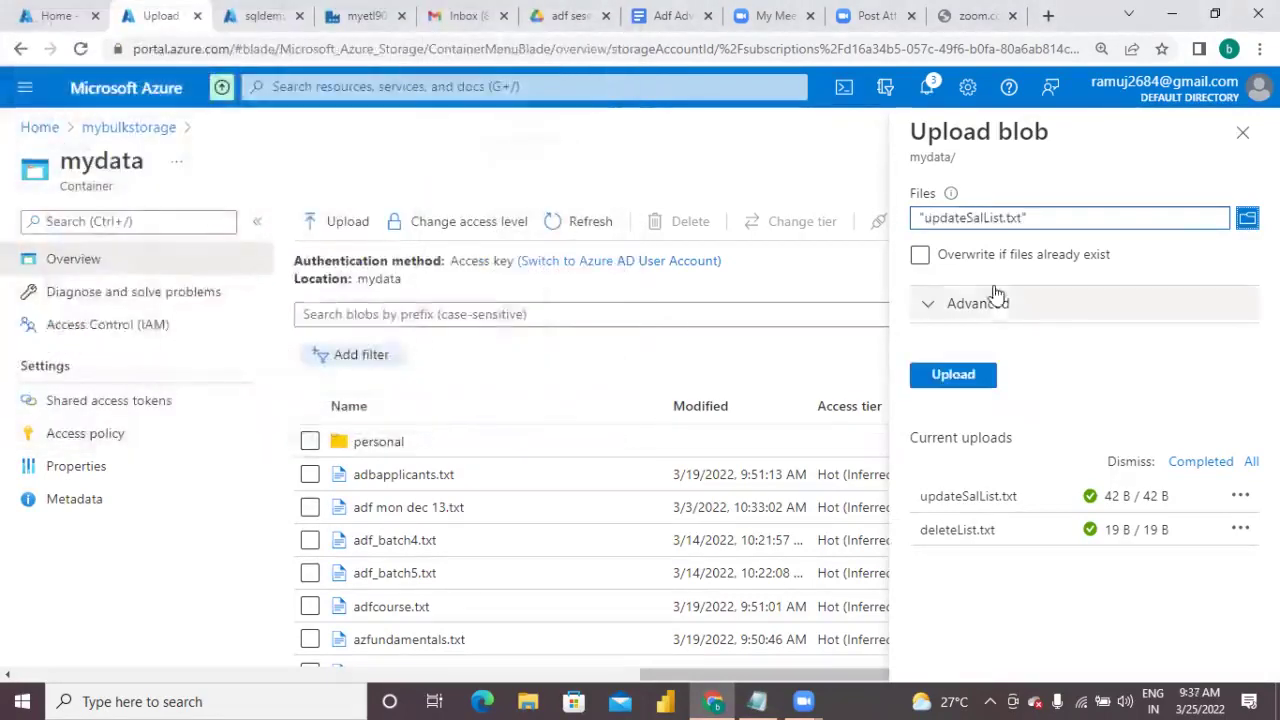
pyautogui.click(921, 277)
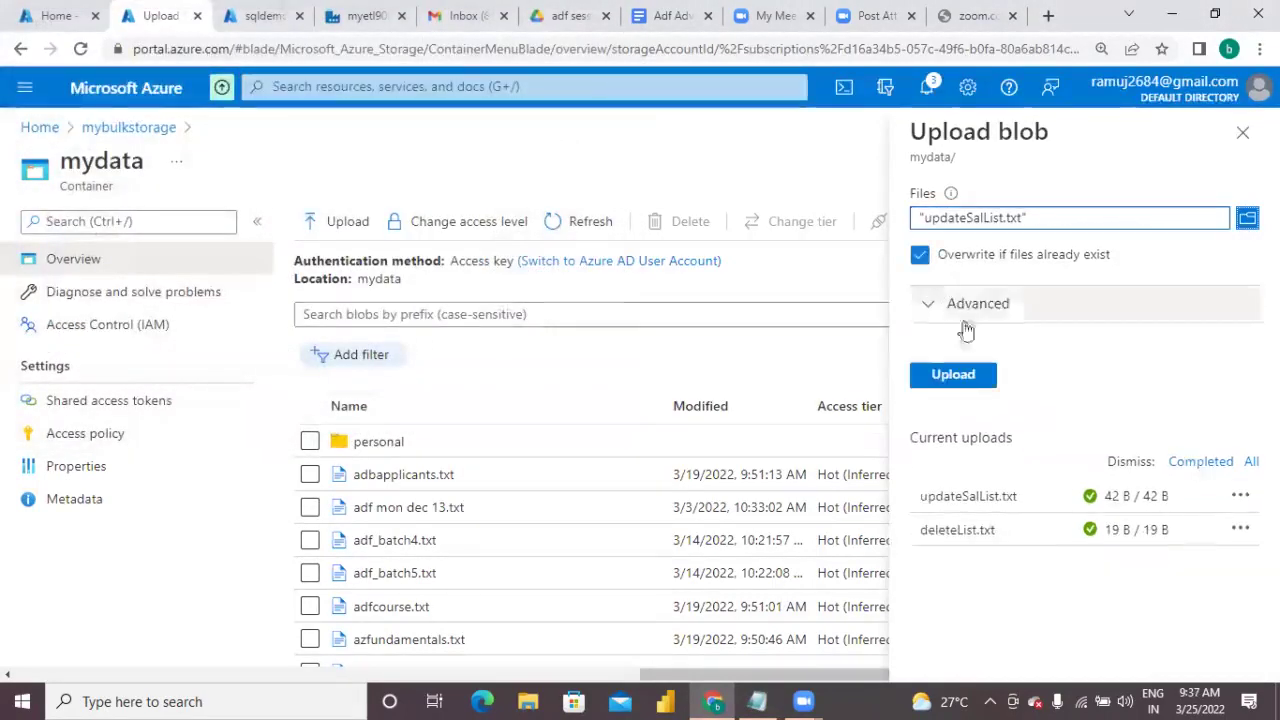
pyautogui.click(960, 384)
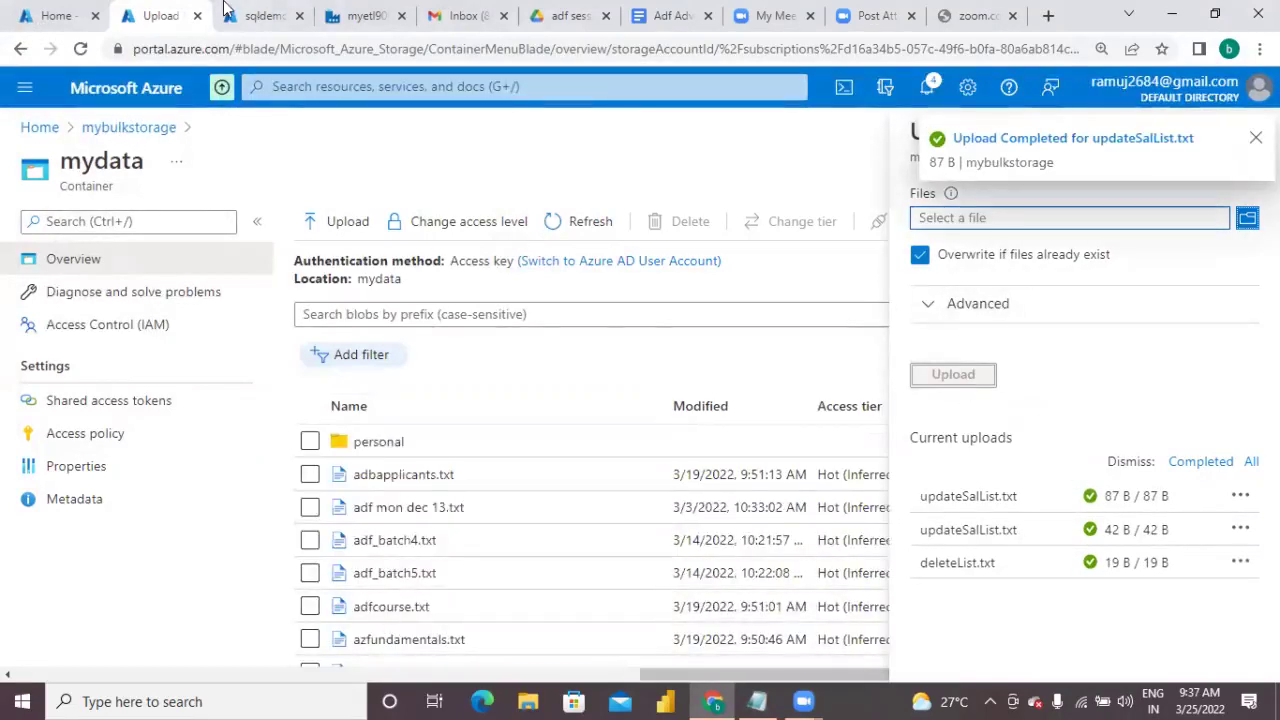
# Step: In the myetl9009 data factory, start a new Azure Data Lake Storage Gen2 dataset in DelimitedText format
pyautogui.click(345, 18)
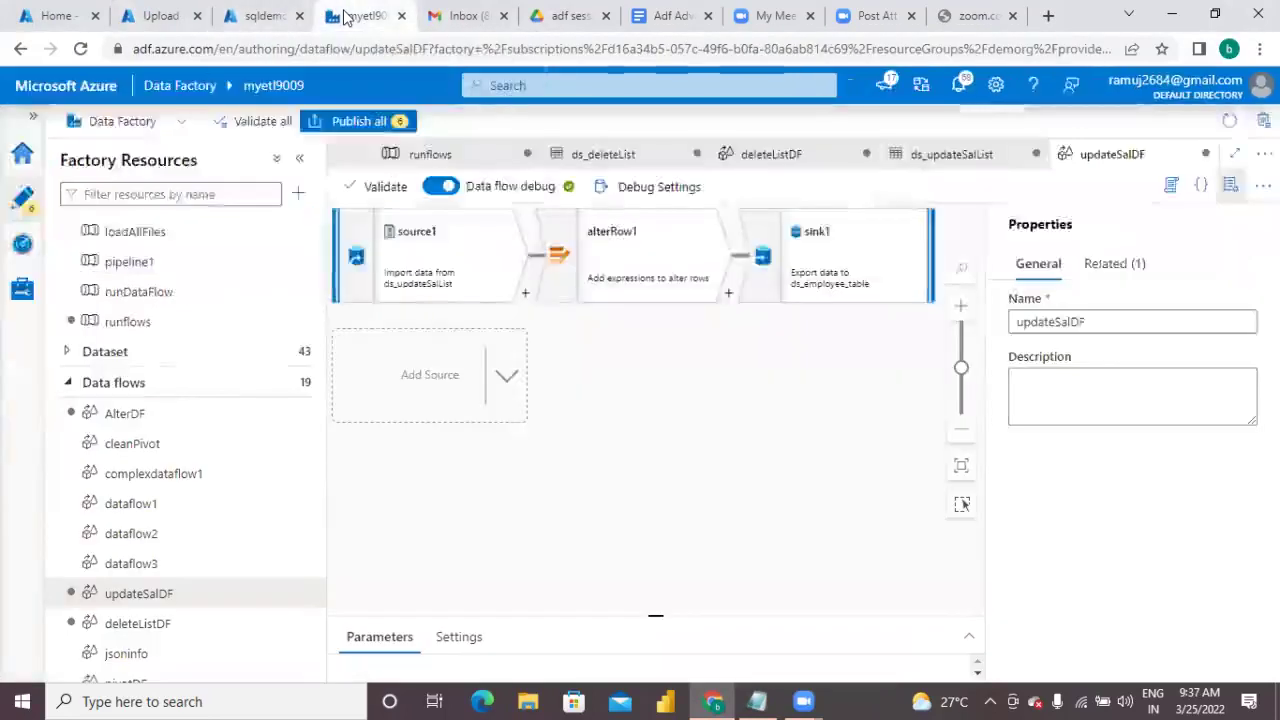
pyautogui.click(306, 348)
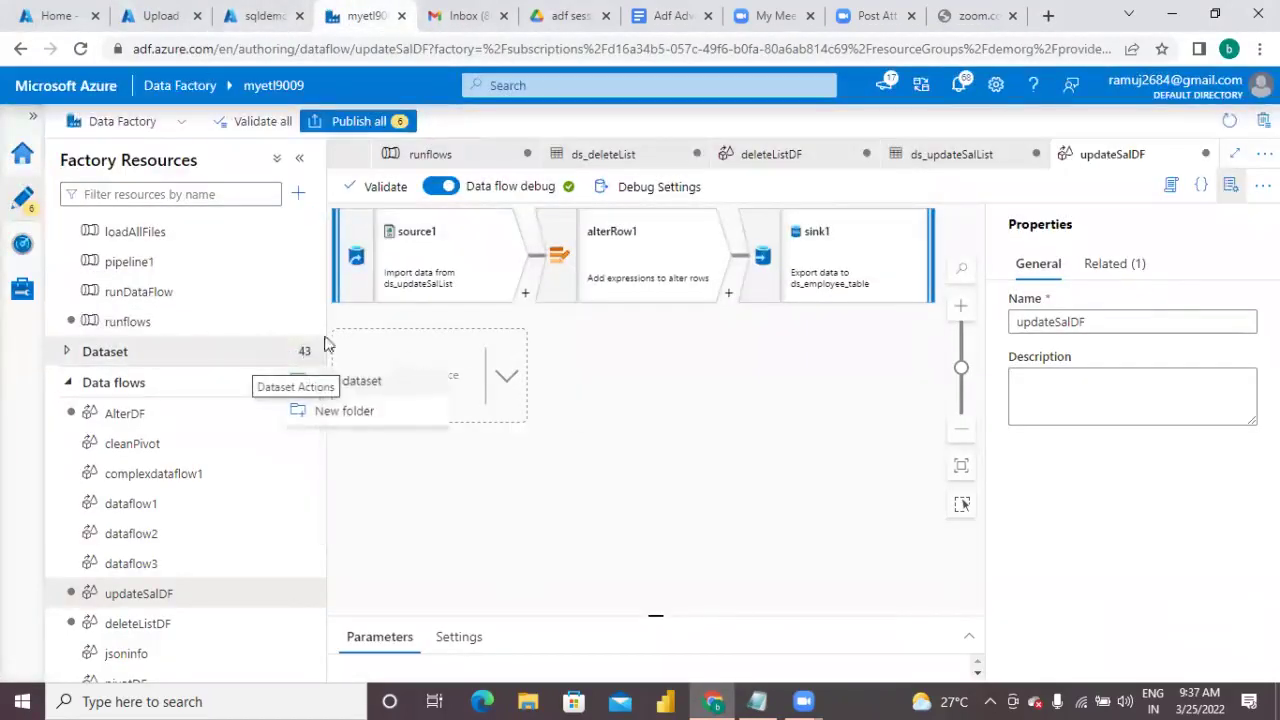
pyautogui.click(400, 382)
pyautogui.click(834, 232)
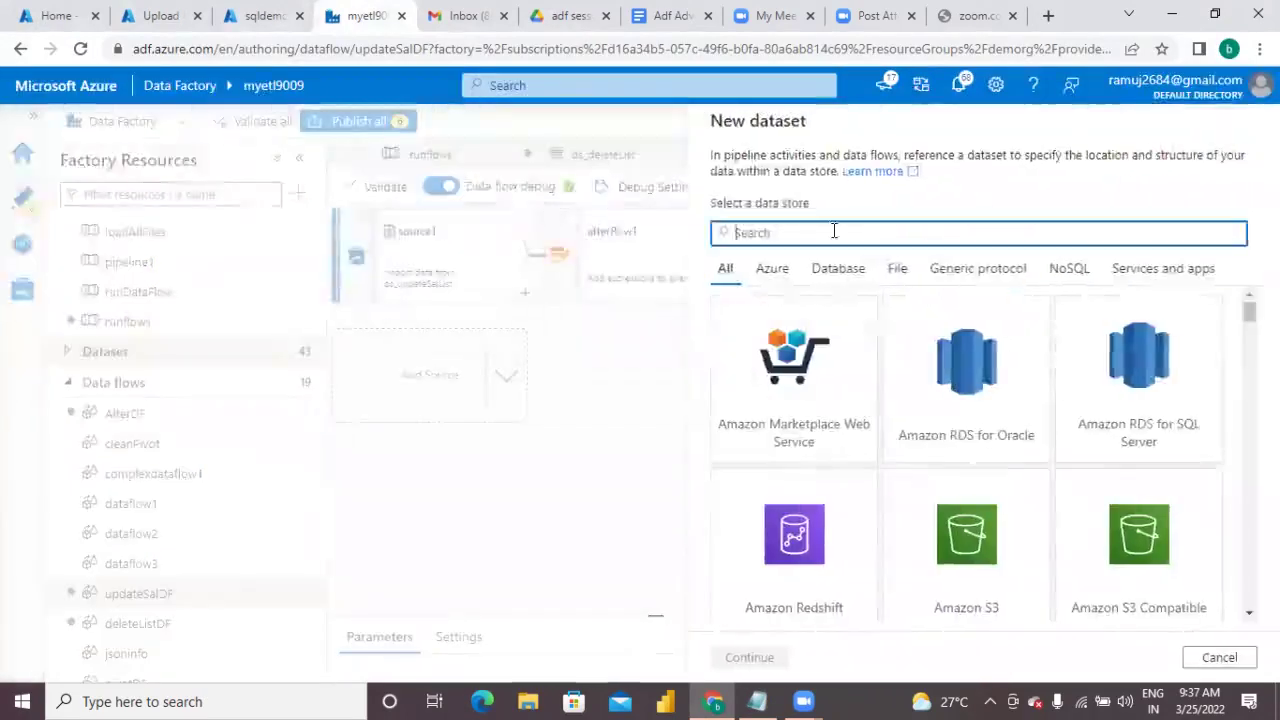
pyautogui.write('data lake')
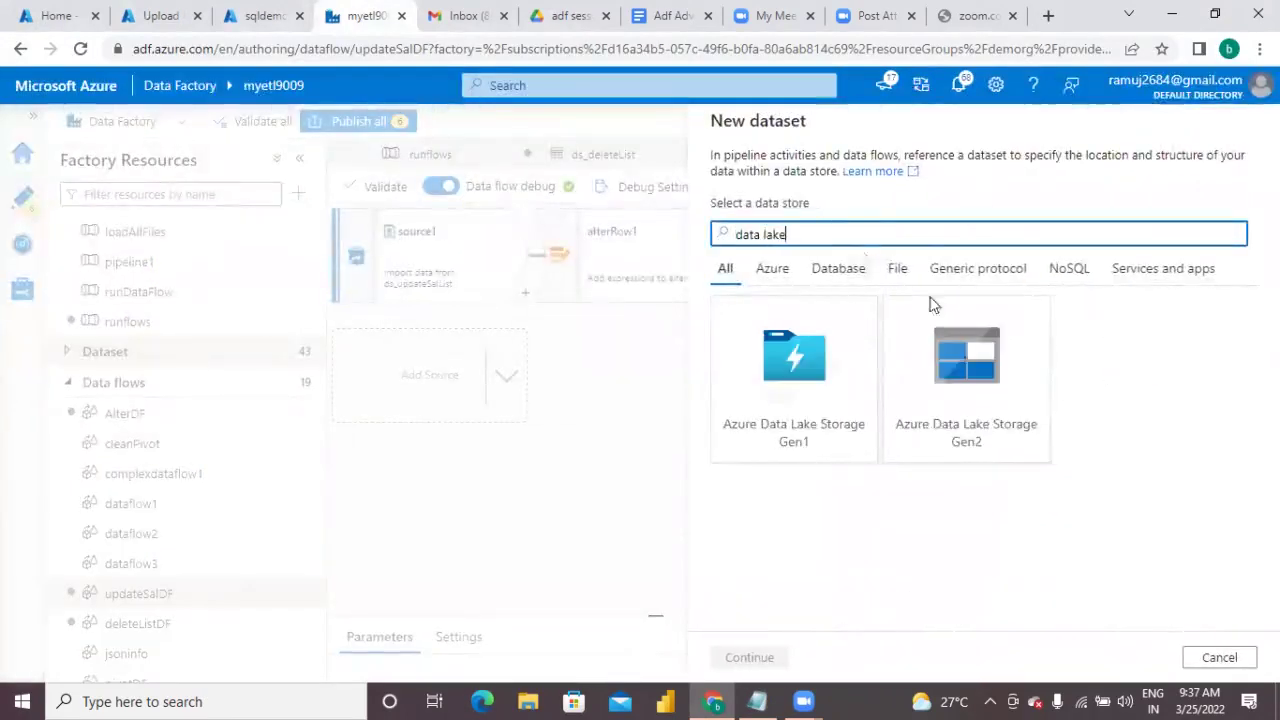
pyautogui.click(962, 420)
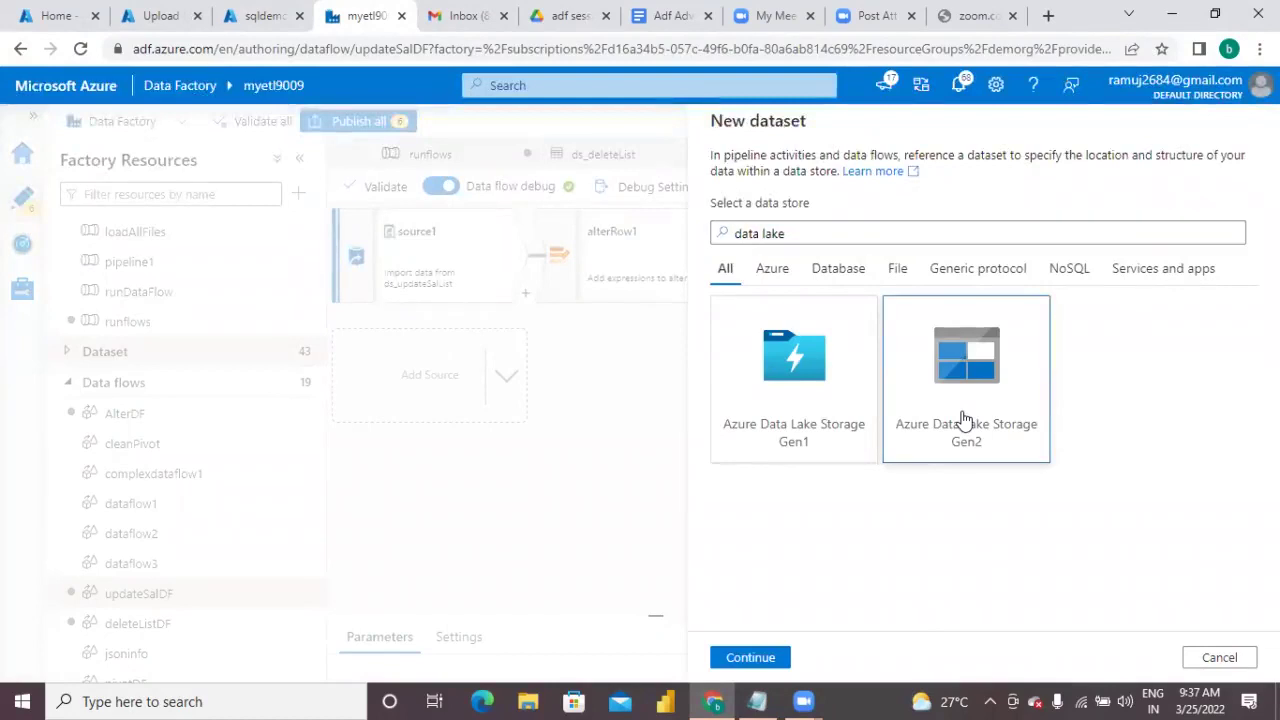
pyautogui.click(748, 659)
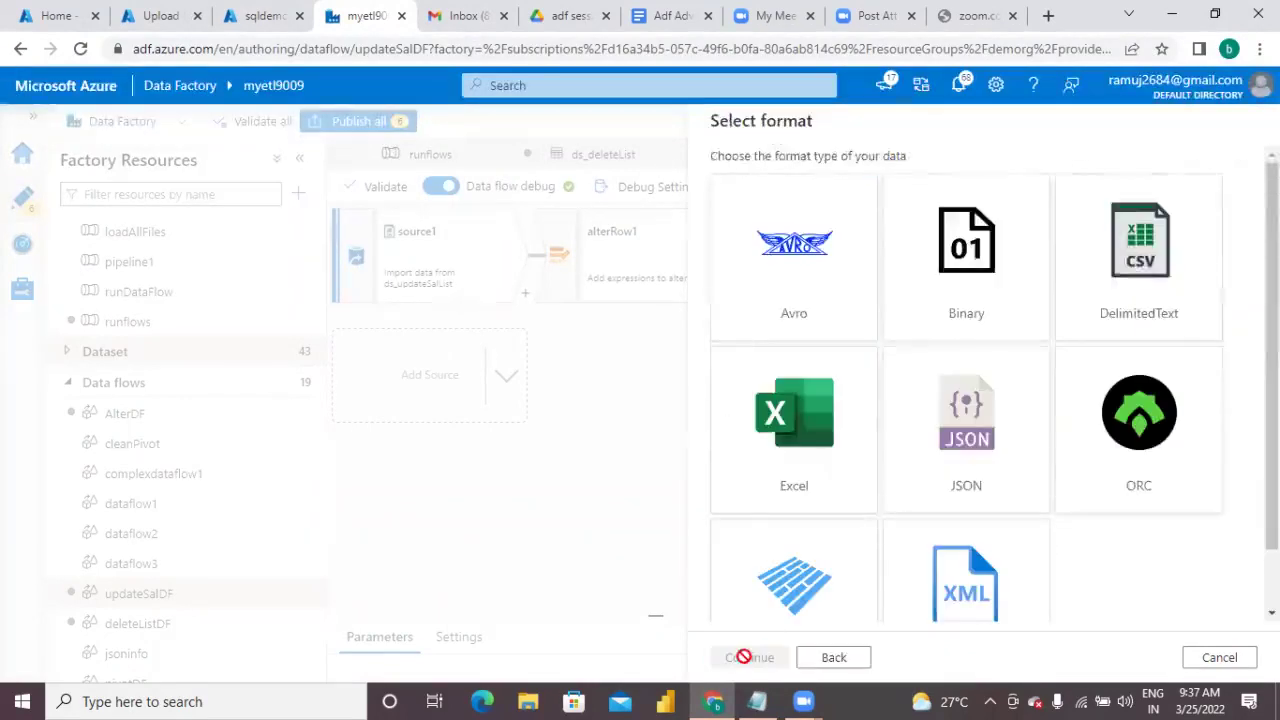
pyautogui.click(1131, 309)
pyautogui.click(750, 657)
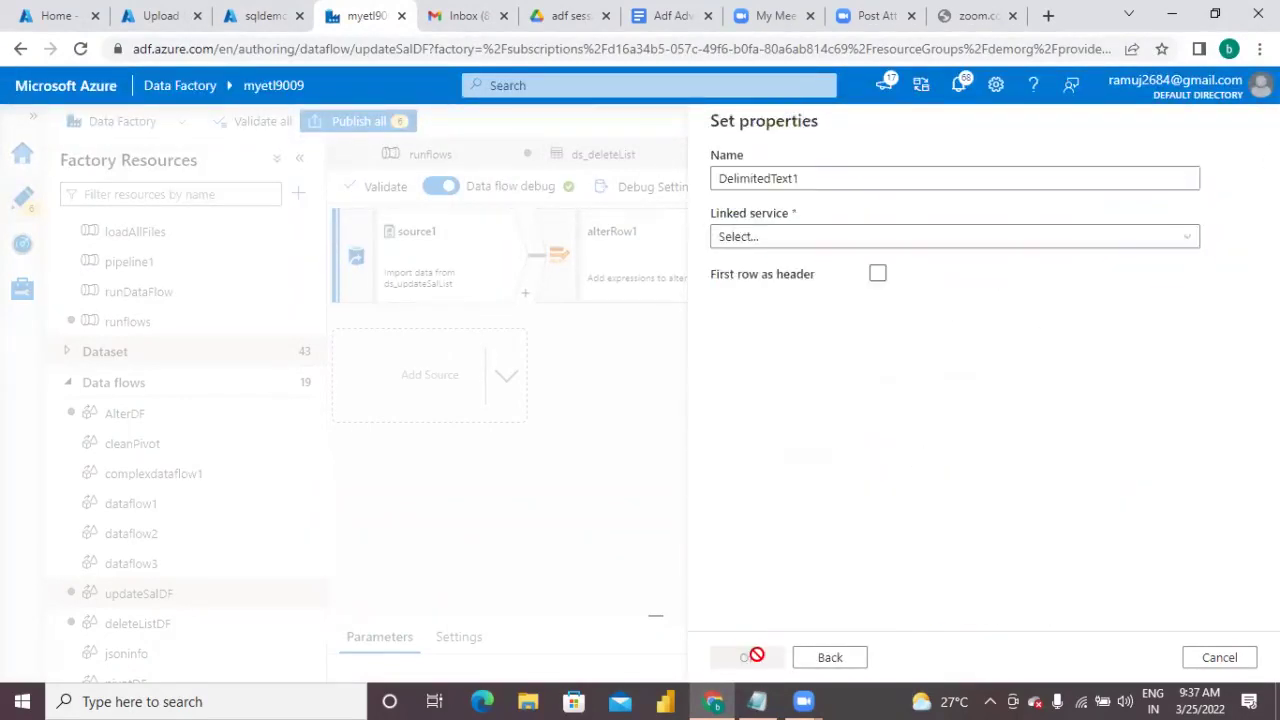
# Step: Name the new dataset ds_update and assign it the linked service ls1
pyautogui.click(815, 178)
pyautogui.press('BackSpace')
pyautogui.press('BackSpace')
pyautogui.press('BackSpace')
pyautogui.press('BackSpace')
pyautogui.press('BackSpace')
pyautogui.press('BackSpace')
pyautogui.press('BackSpace')
pyautogui.press('BackSpace')
pyautogui.press('BackSpace')
pyautogui.press('BackSpace')
pyautogui.press('BackSpace')
pyautogui.press('BackSpace')
pyautogui.press('BackSpace')
pyautogui.press('BackSpace')
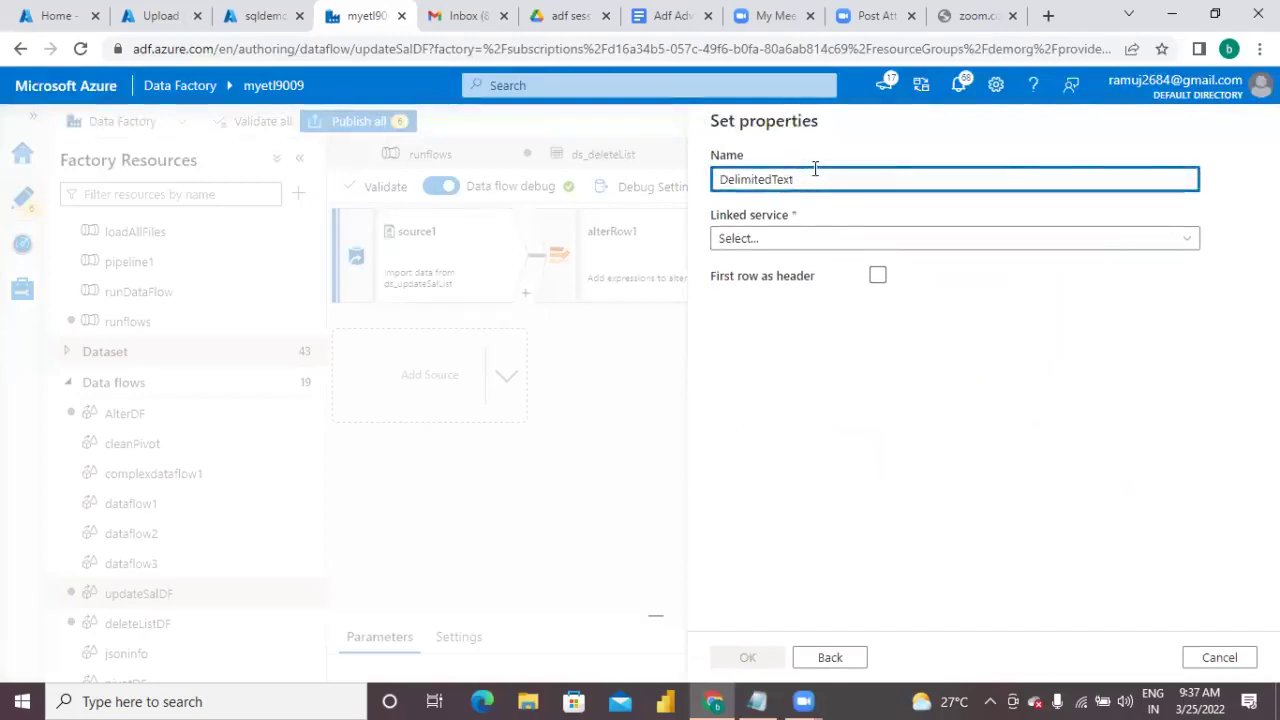
pyautogui.write('ds_')
pyautogui.press('BackSpace')
pyautogui.write('updat')
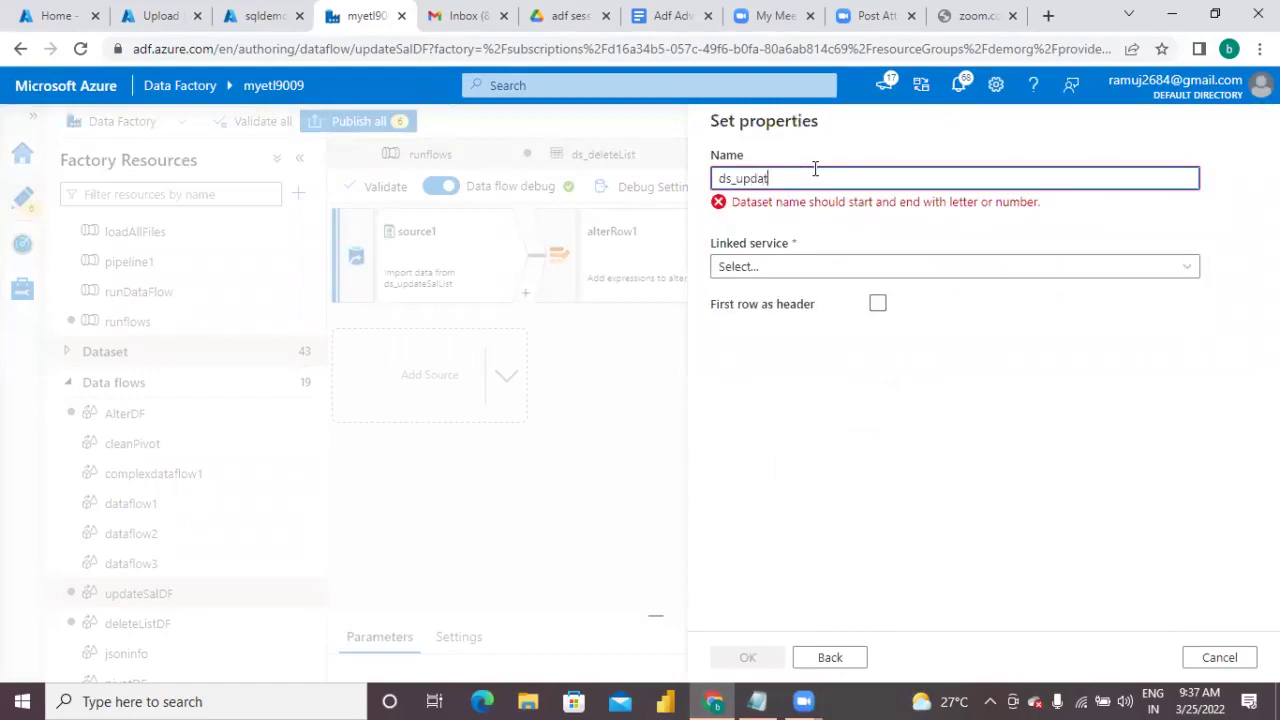
pyautogui.write('e')
pyautogui.click(884, 238)
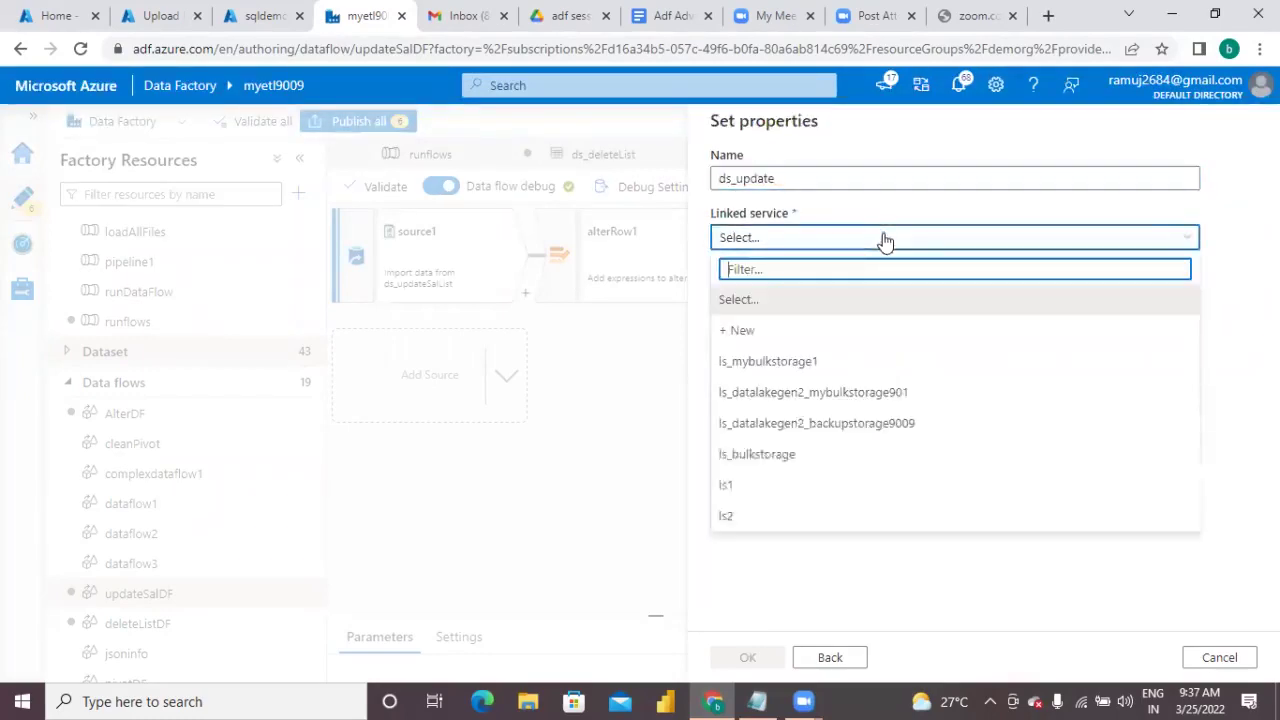
pyautogui.click(776, 484)
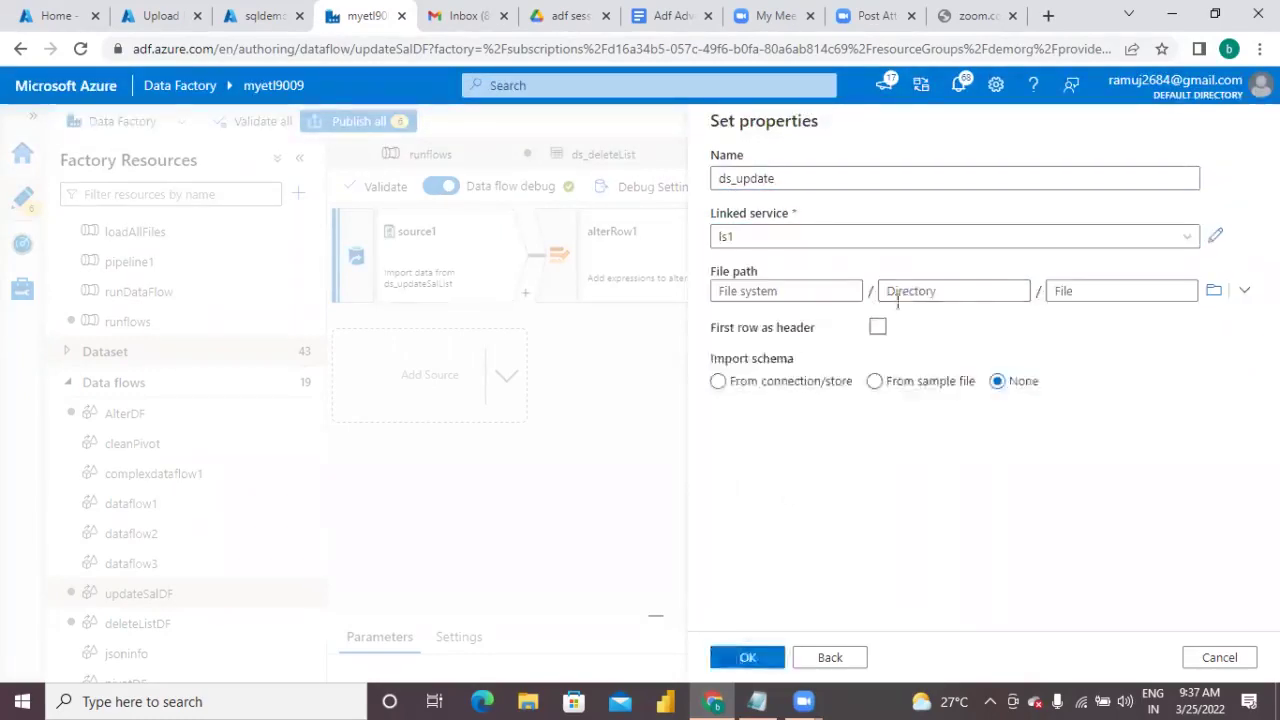
# Step: Treat the first row as header, point the dataset to updateSalList.txt in mydata, and create it
pyautogui.click(877, 327)
pyautogui.click(1214, 295)
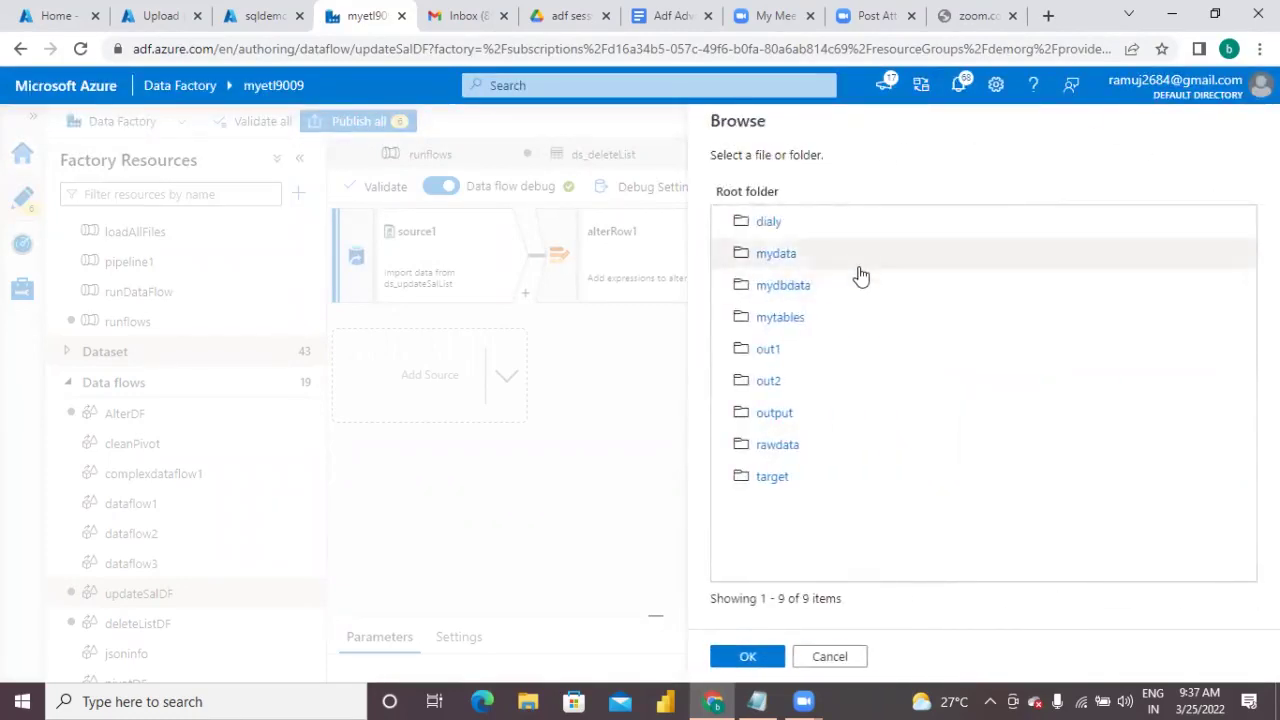
pyautogui.click(857, 262)
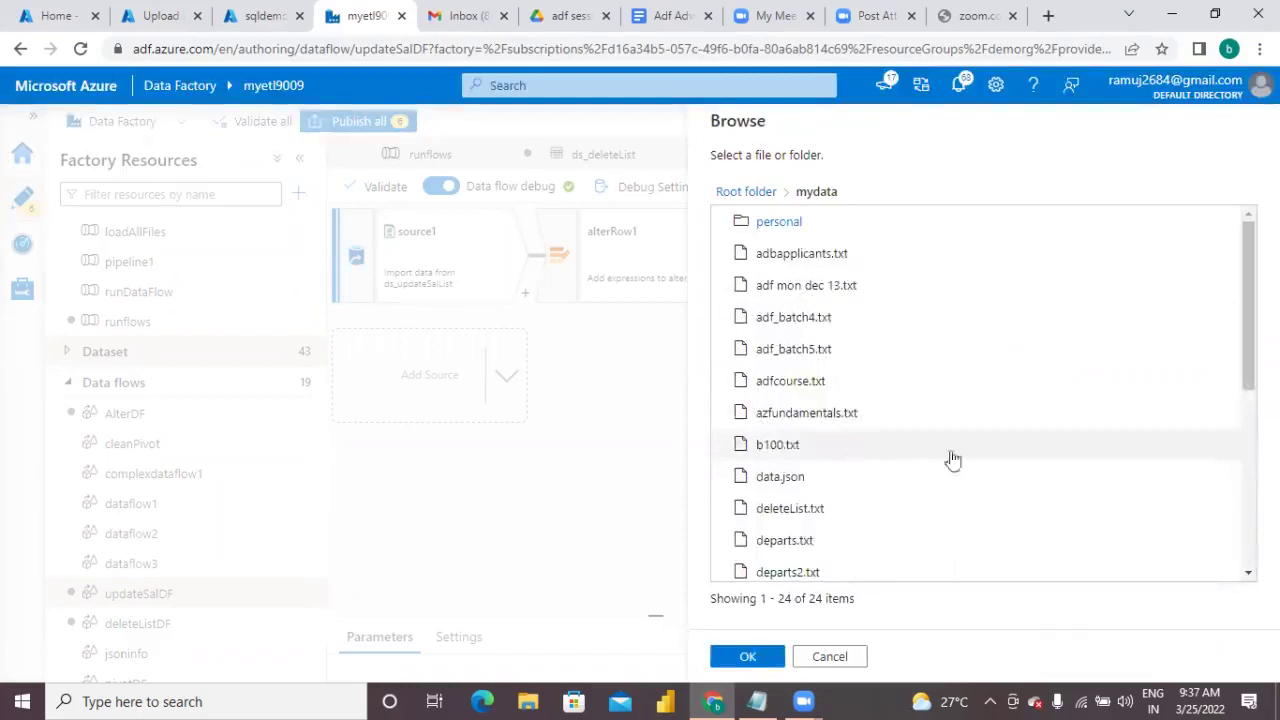
pyautogui.scroll(-3, 1180, 560)
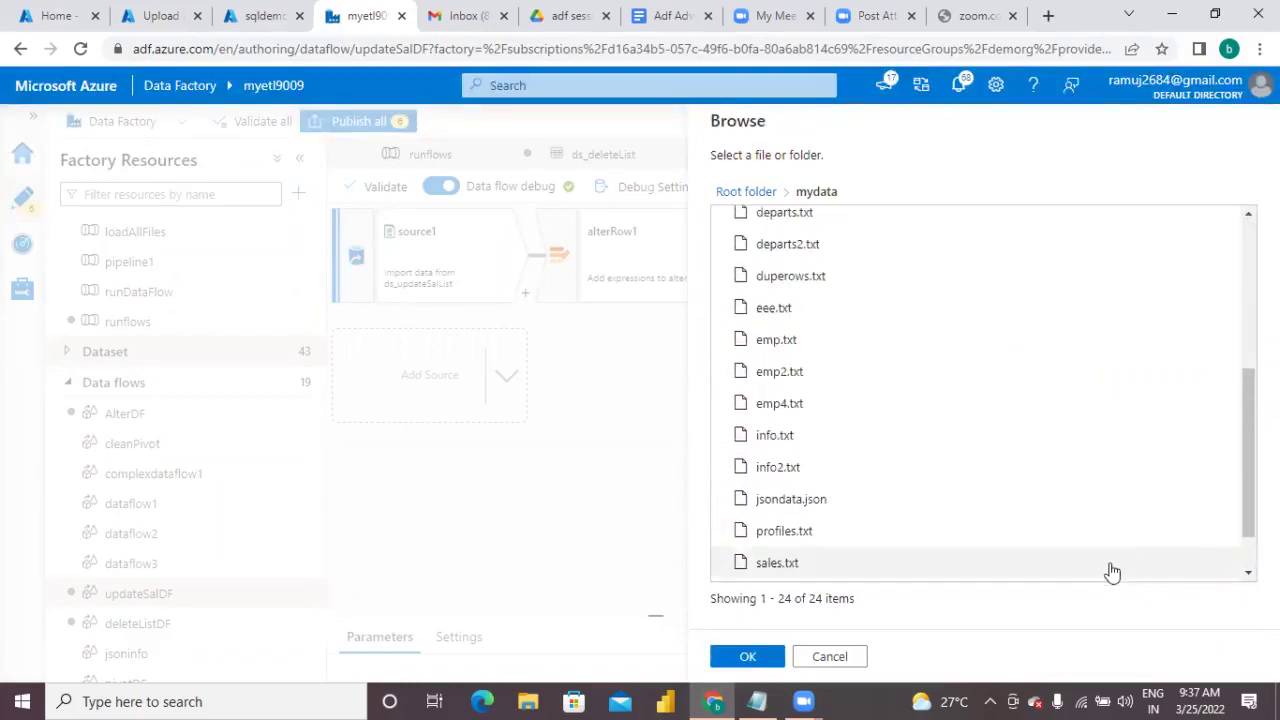
pyautogui.scroll(-1, 1112, 572)
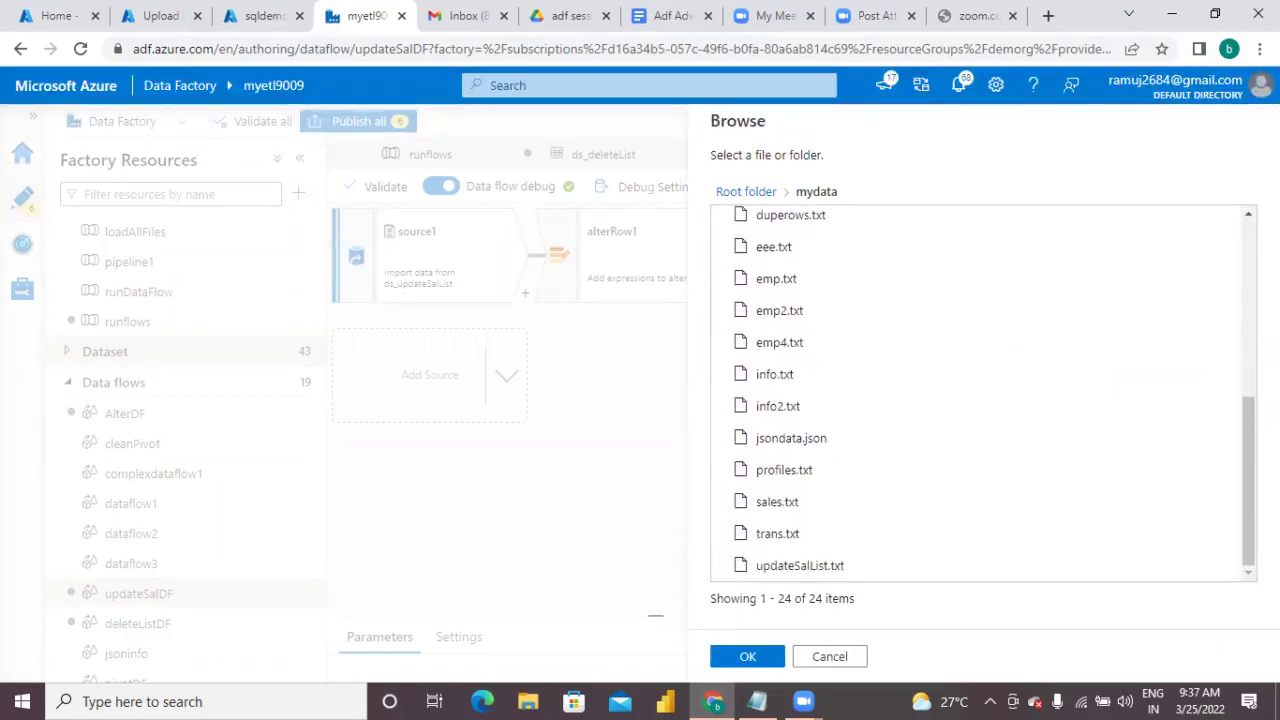
pyautogui.click(963, 570)
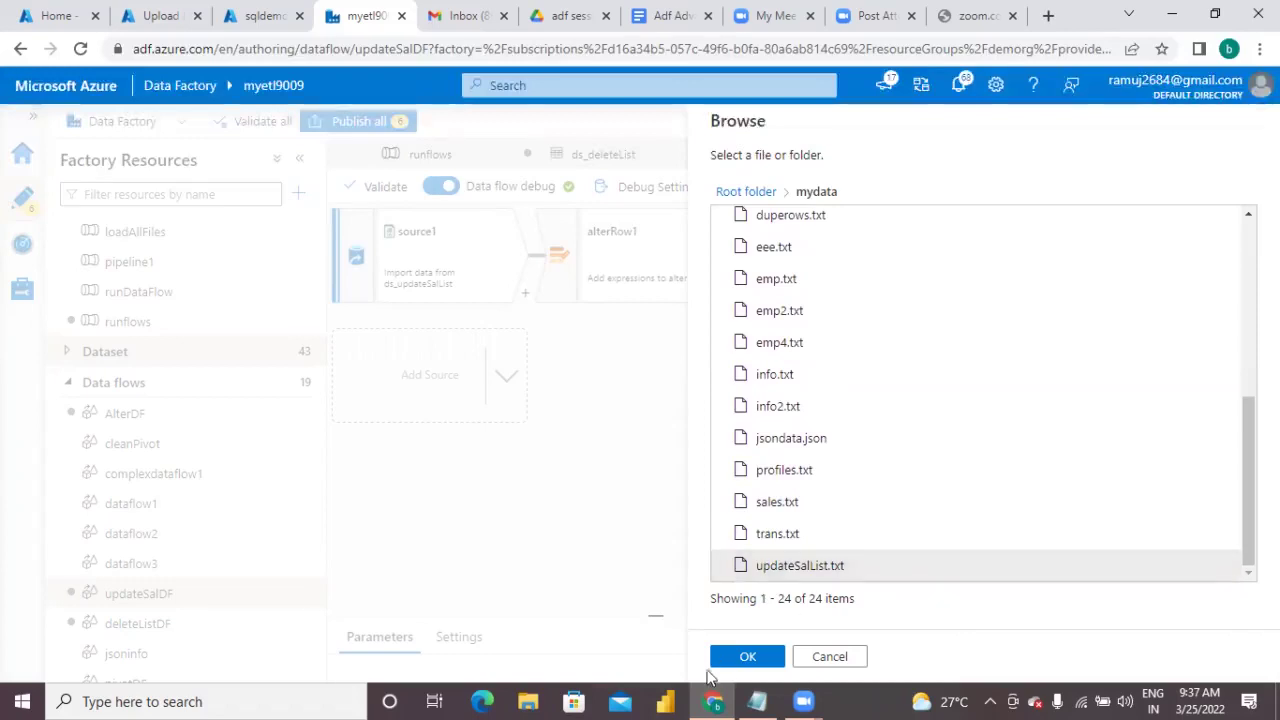
pyautogui.click(746, 660)
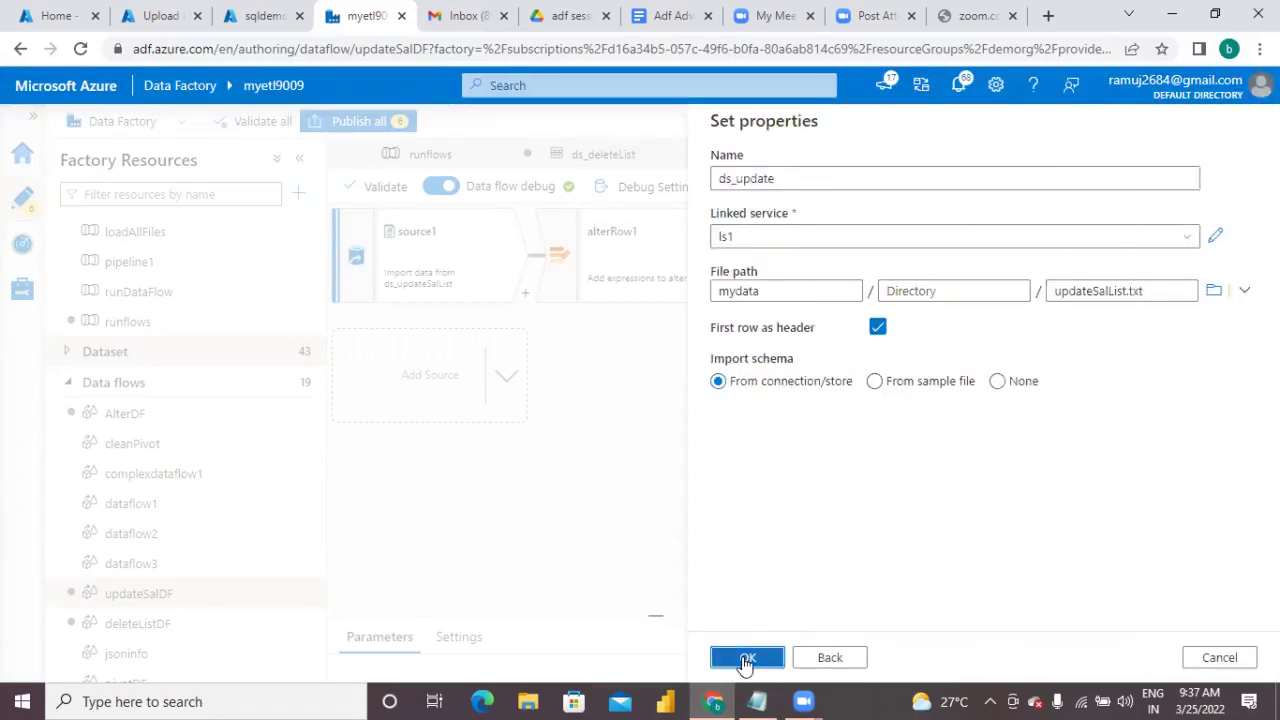
pyautogui.click(746, 660)
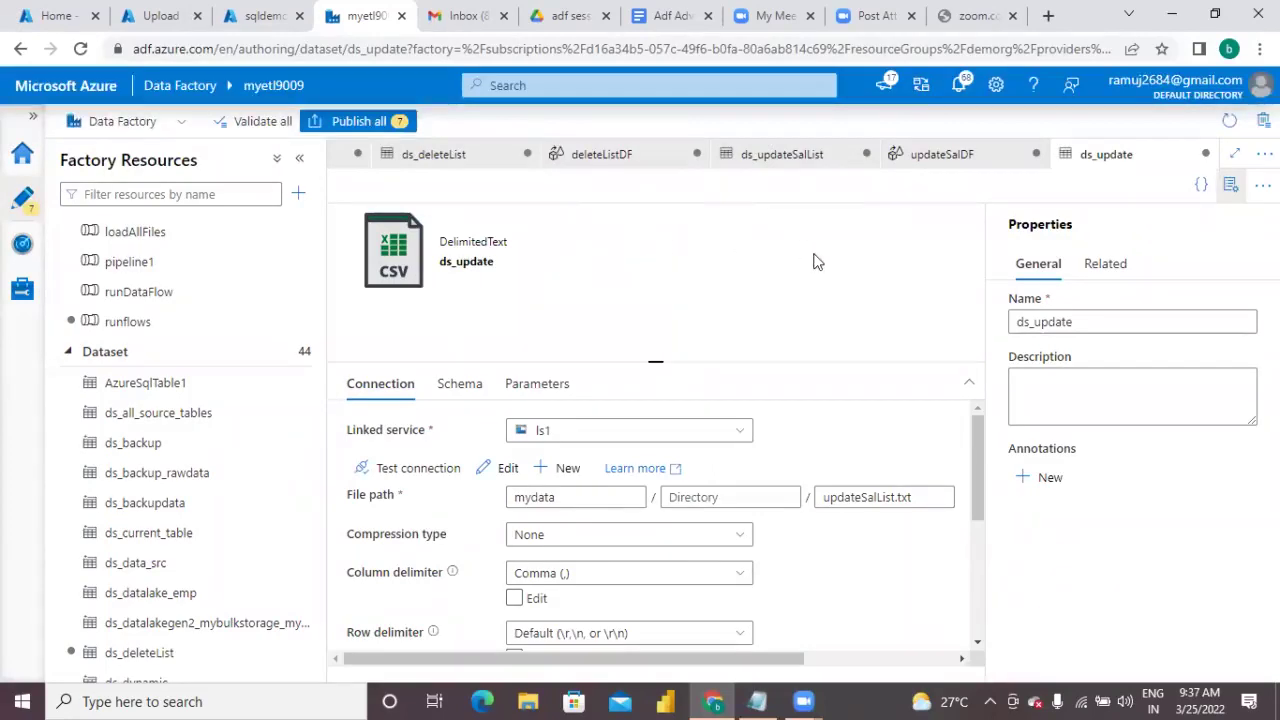
# Step: In the updateSalDF data flow, switch source1 to the ds_update dataset and hide the data flow's properties
pyautogui.click(955, 160)
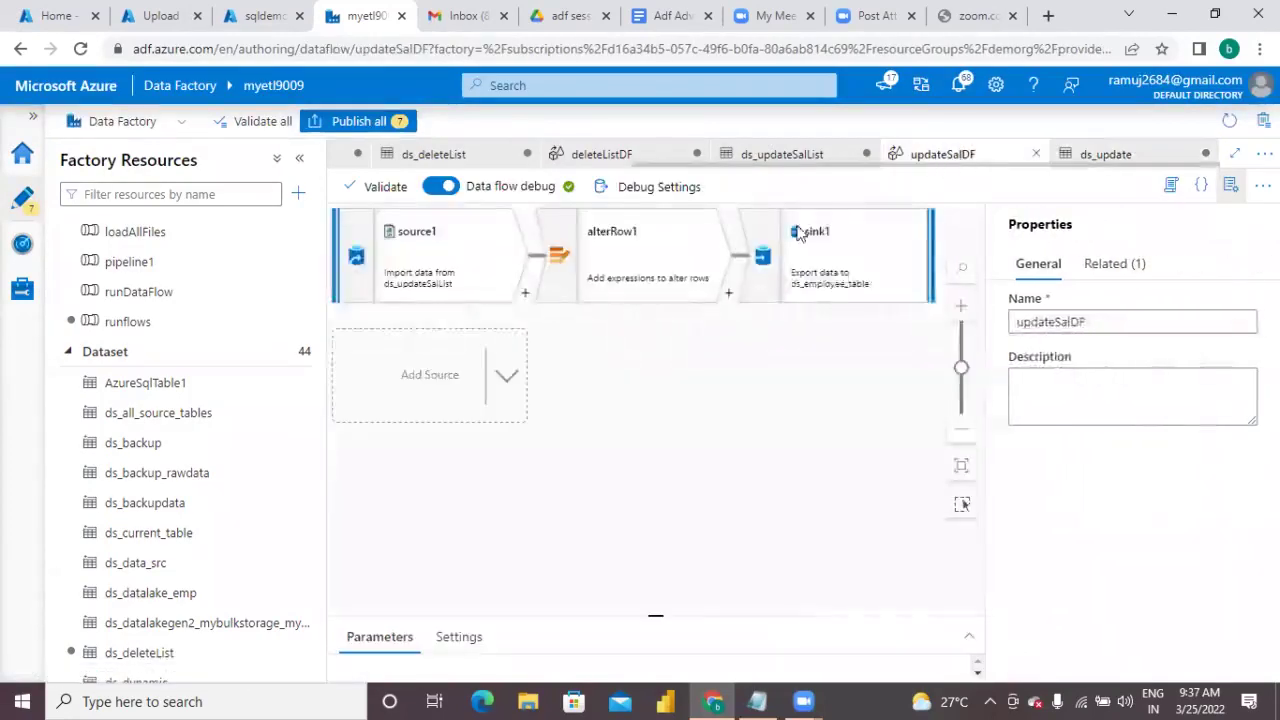
pyautogui.click(466, 277)
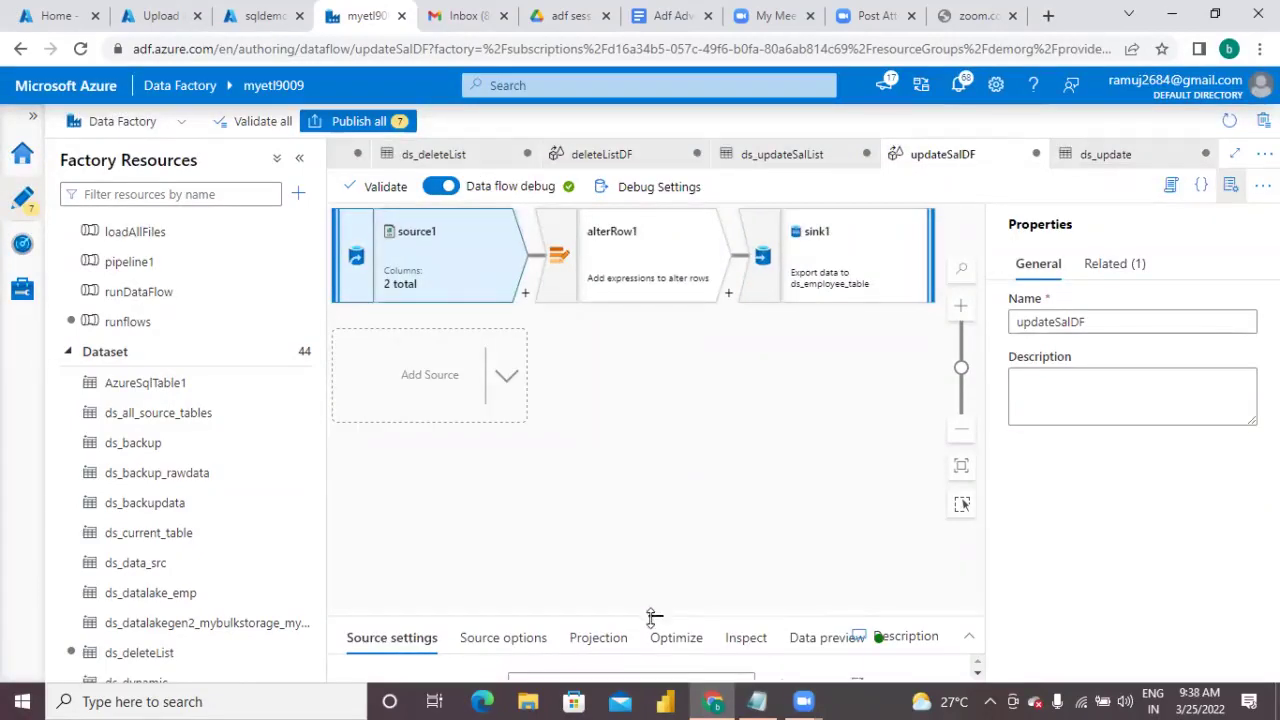
pyautogui.moveTo(652, 617); pyautogui.dragTo(655, 397)
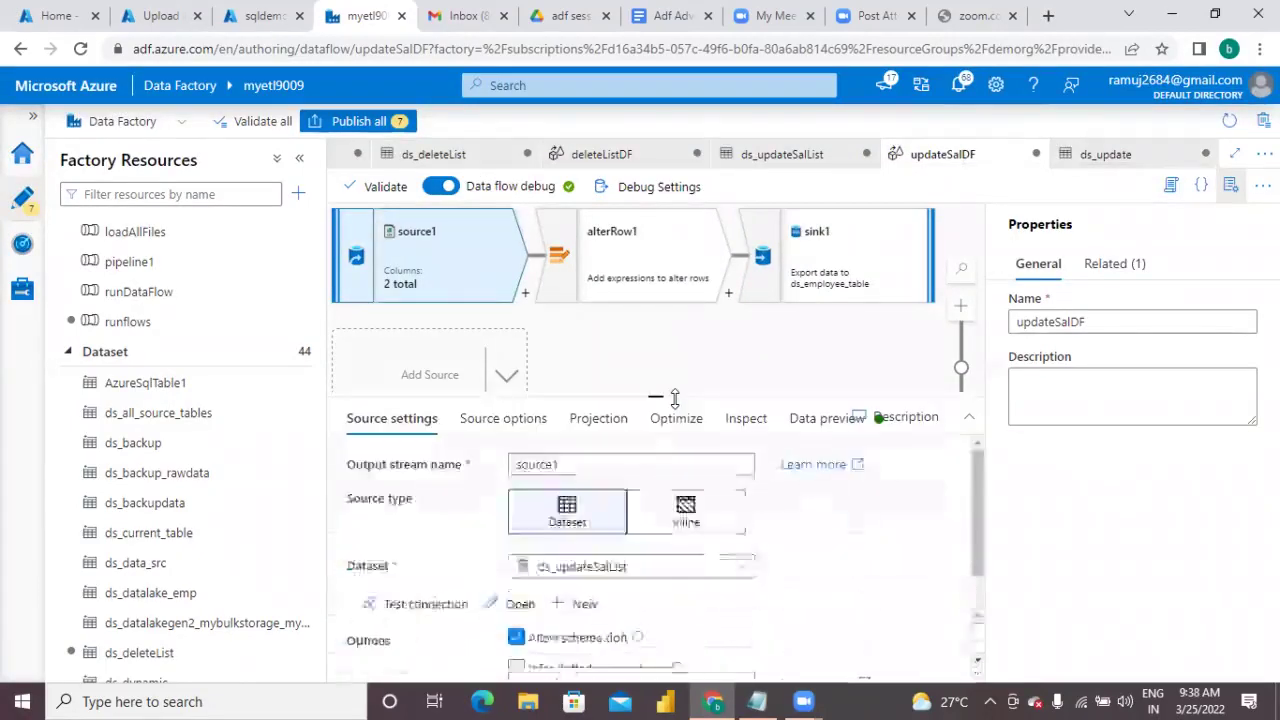
pyautogui.click(1230, 185)
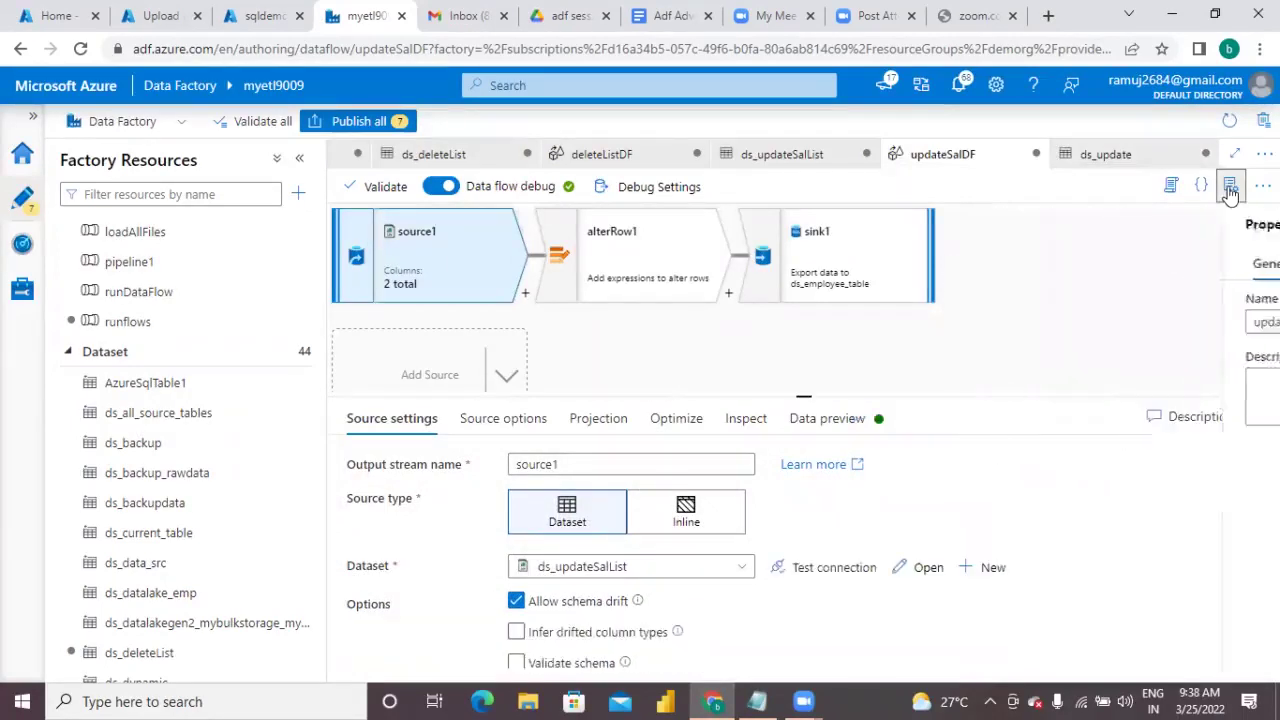
pyautogui.click(704, 576)
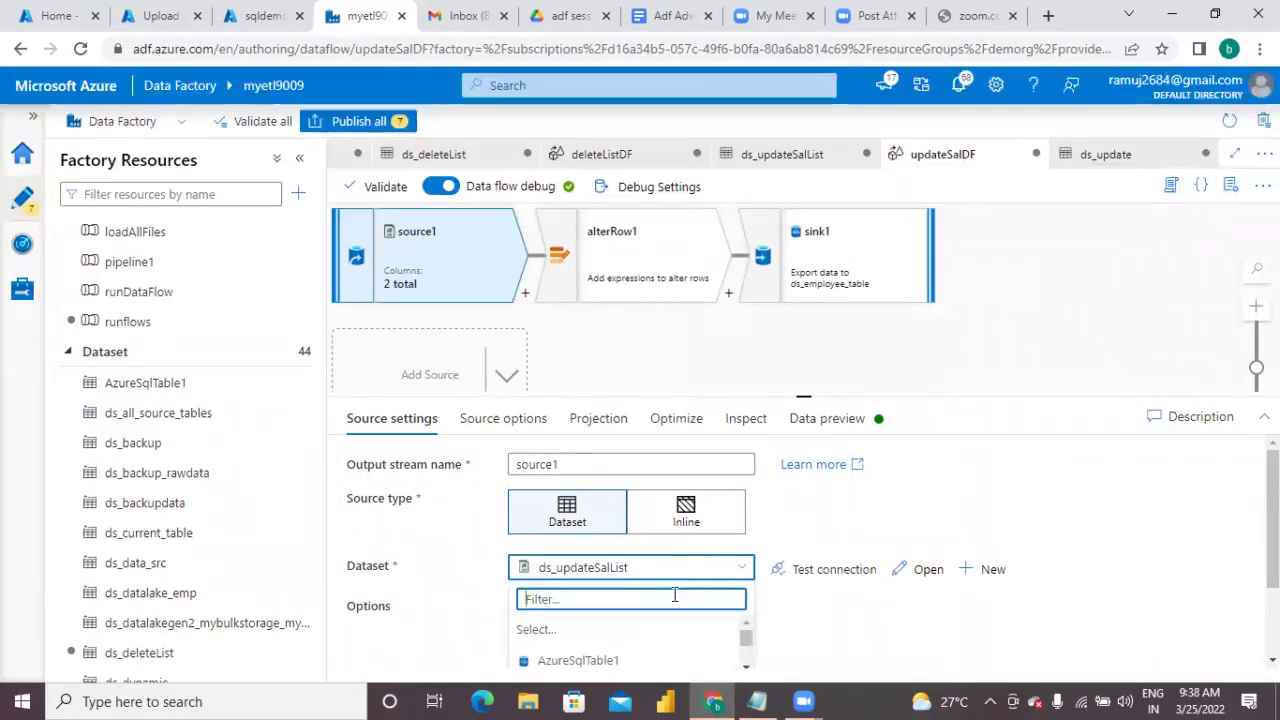
pyautogui.write('ds_')
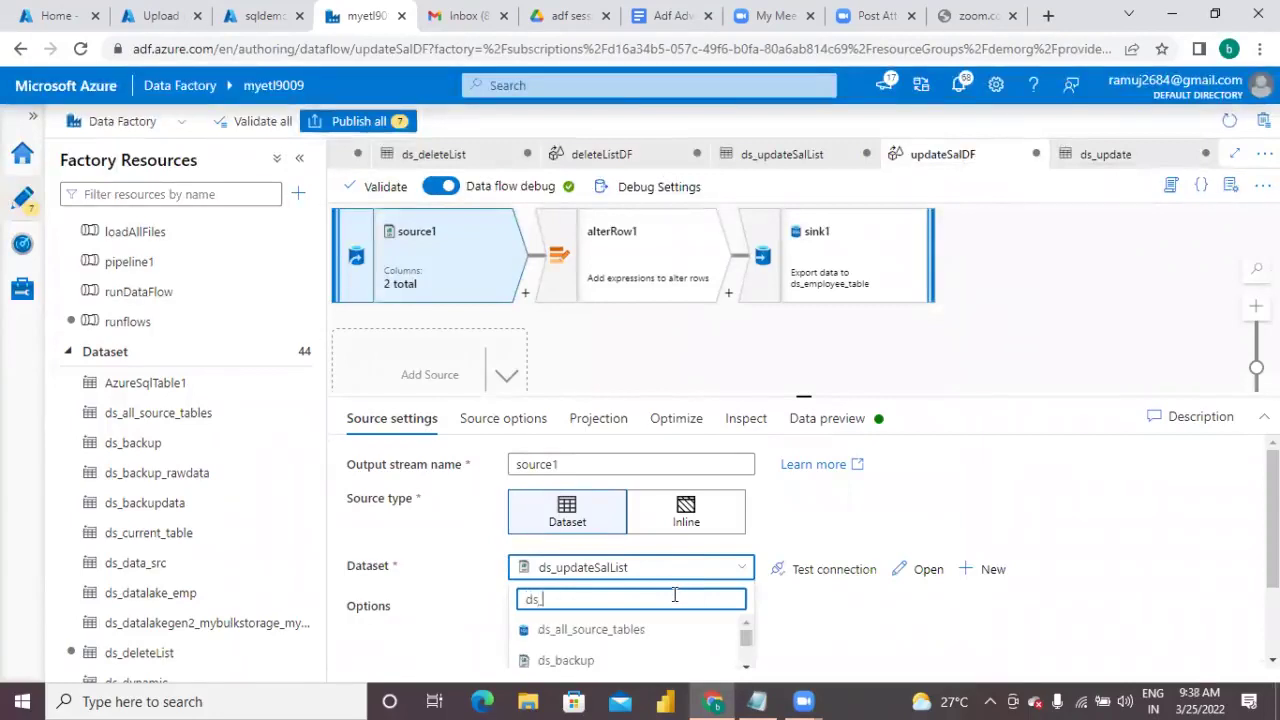
pyautogui.write('up')
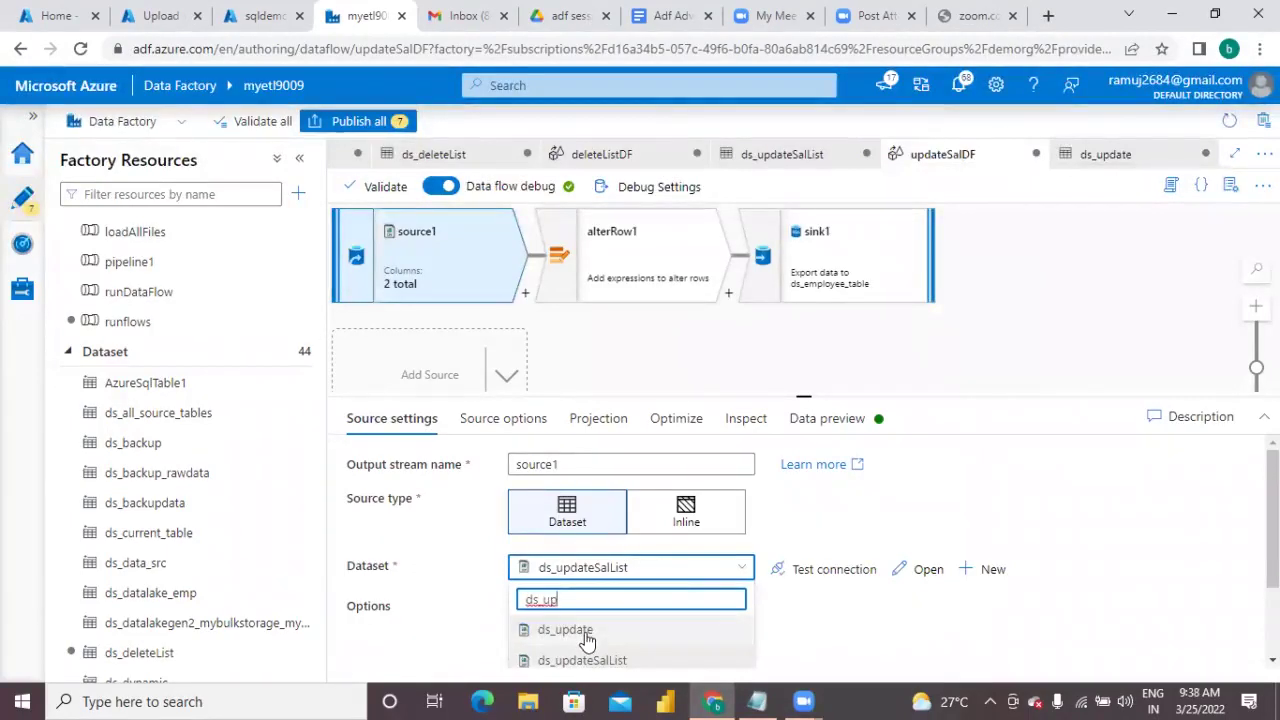
pyautogui.click(584, 631)
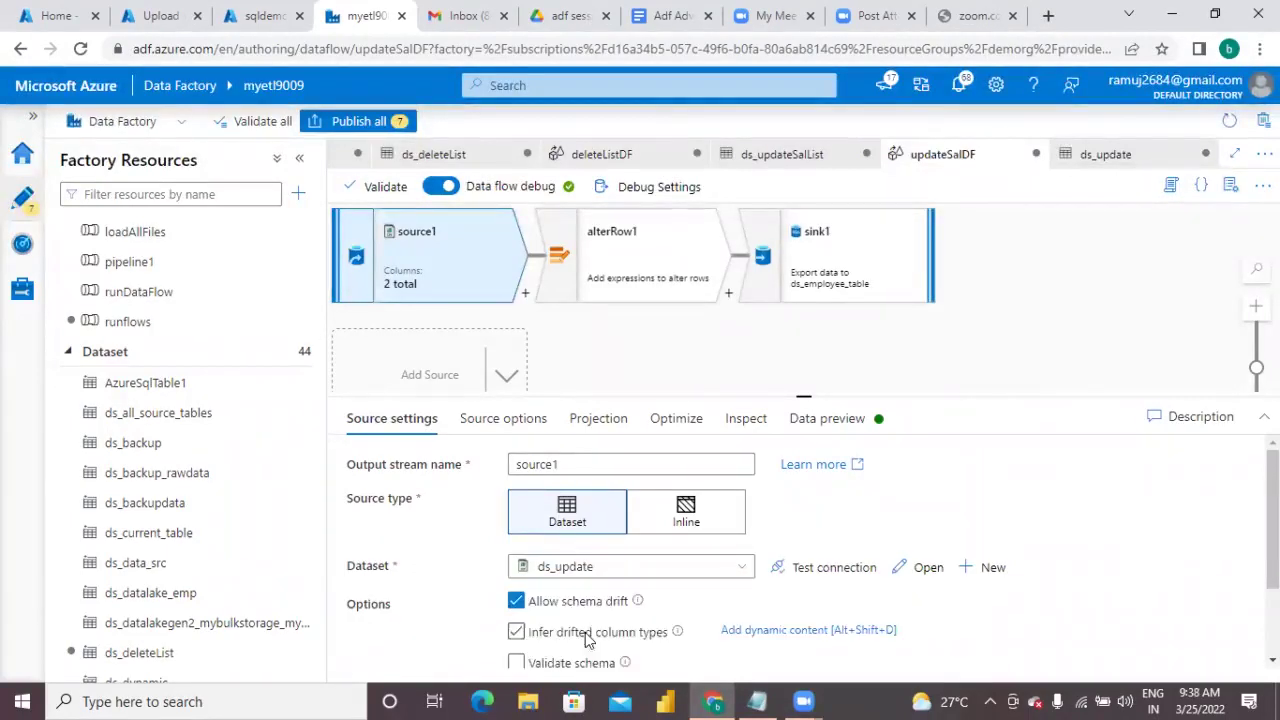
# Step: Set the types of the id, sal and dno columns to integer in source1's projection and inspect the resulting schema
pyautogui.click(597, 420)
pyautogui.moveTo(804, 397); pyautogui.dragTo(806, 270)
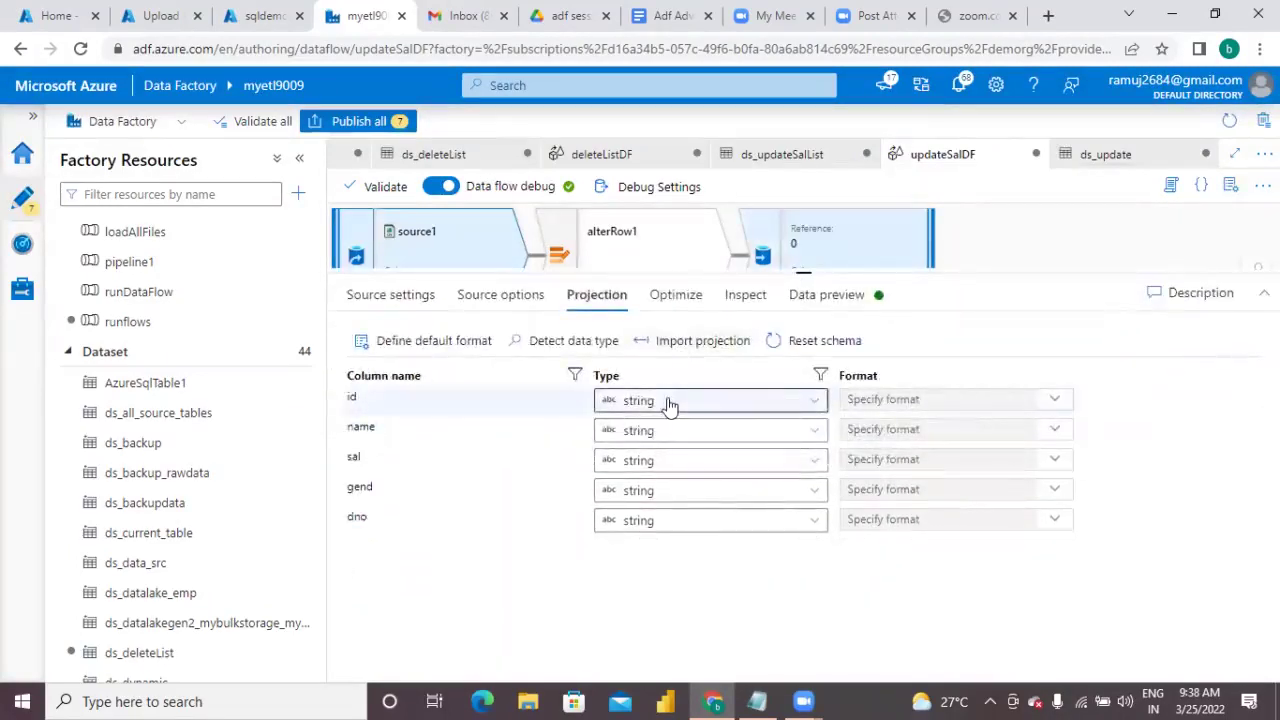
pyautogui.click(666, 401)
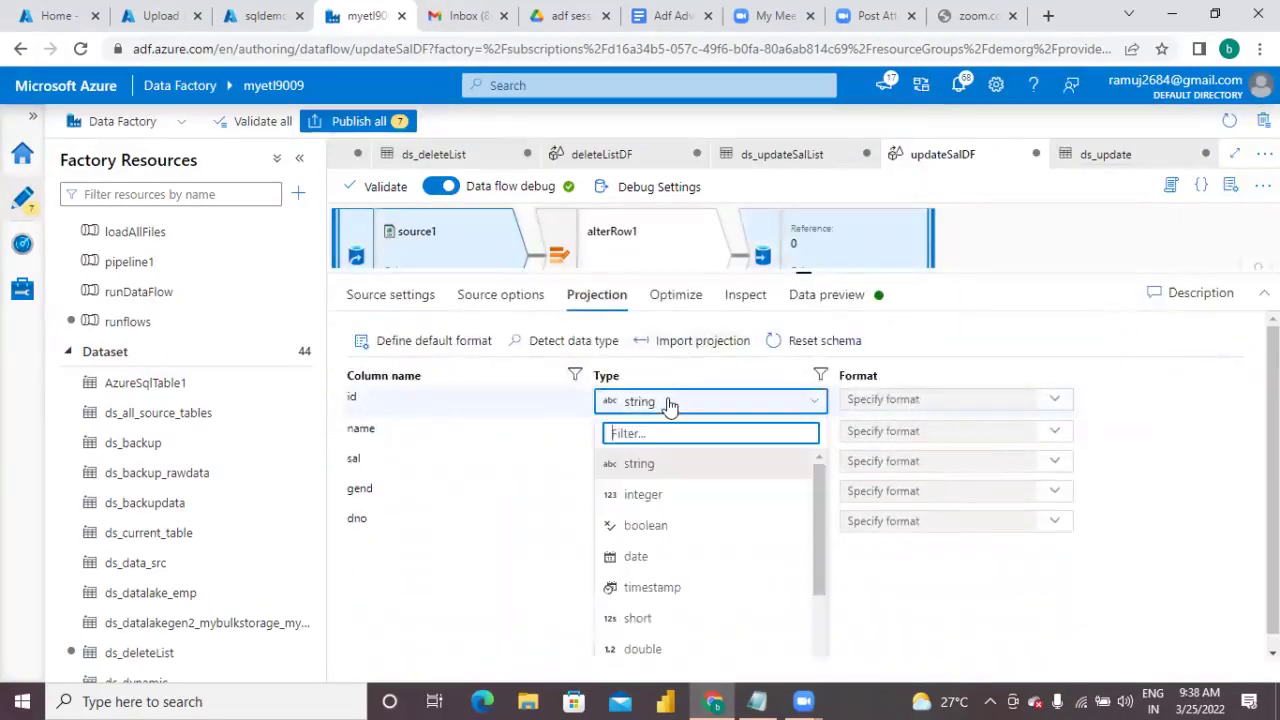
pyautogui.click(648, 494)
pyautogui.click(648, 462)
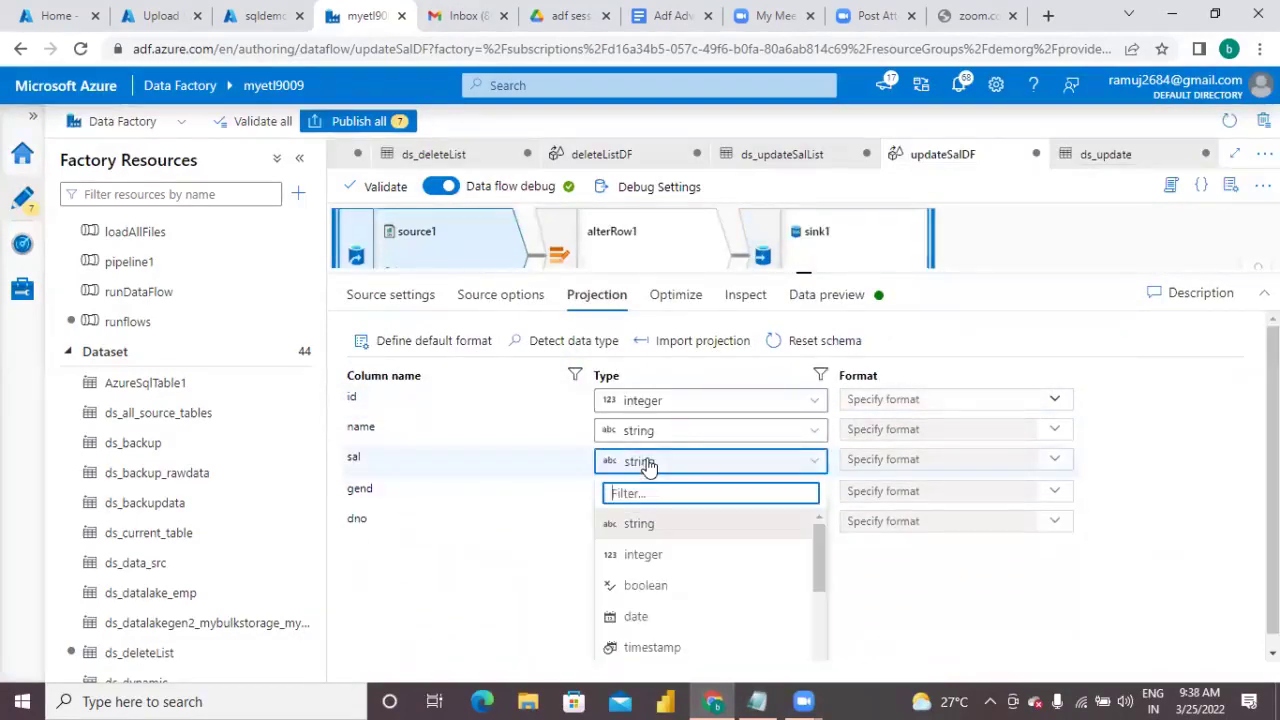
pyautogui.click(658, 562)
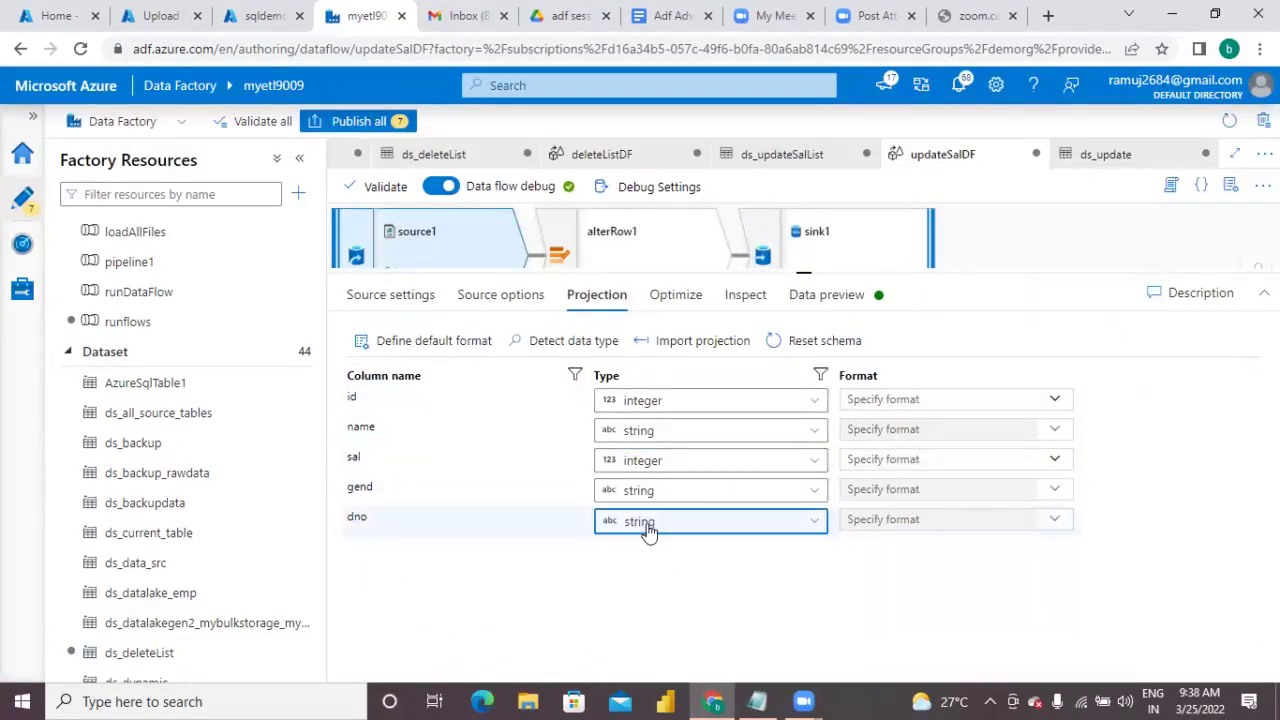
pyautogui.click(648, 524)
pyautogui.click(660, 616)
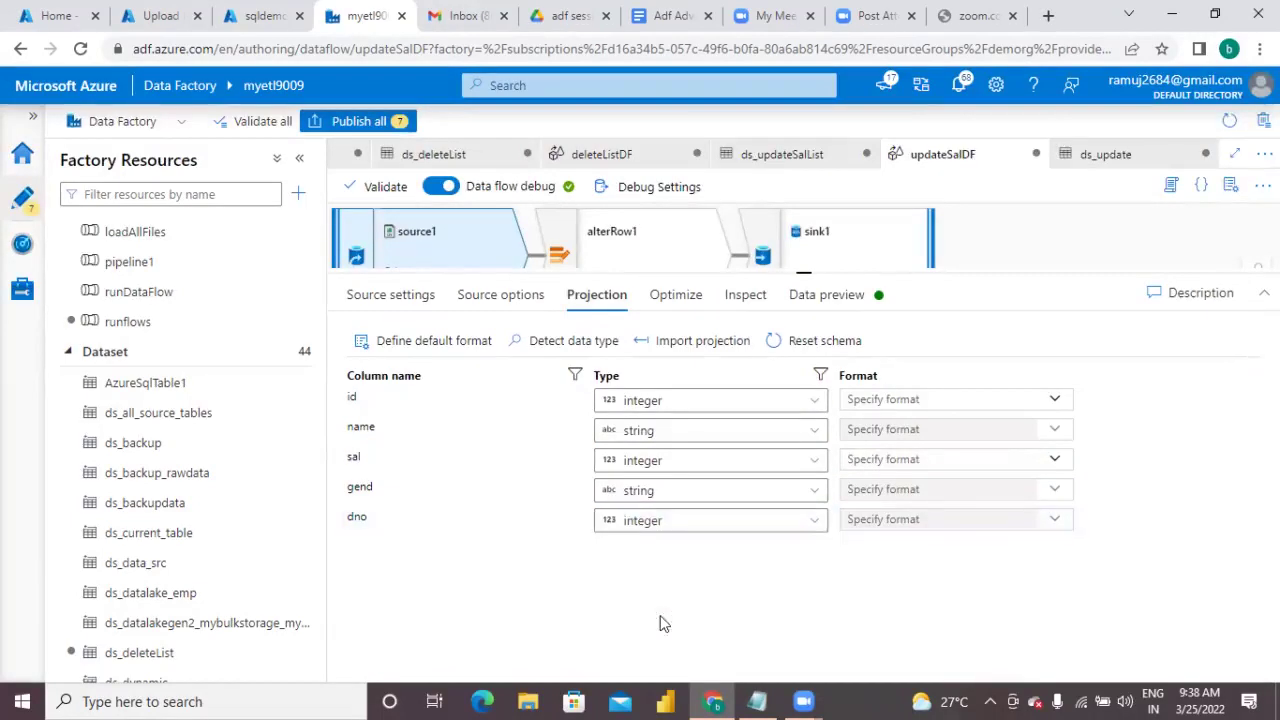
pyautogui.click(752, 296)
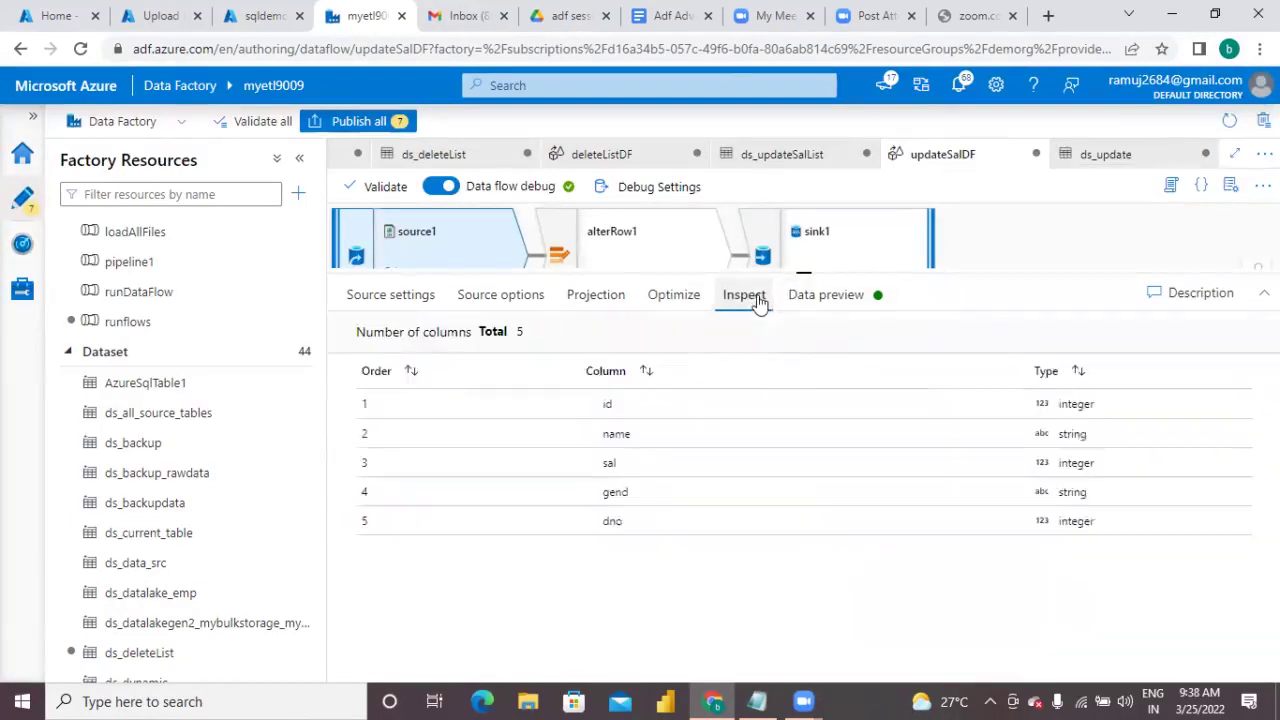
# Step: Reset the column mapping of sink1 so that id, name, sal, gend and dno are all mapped
pyautogui.moveTo(806, 271); pyautogui.dragTo(778, 352)
pyautogui.click(822, 280)
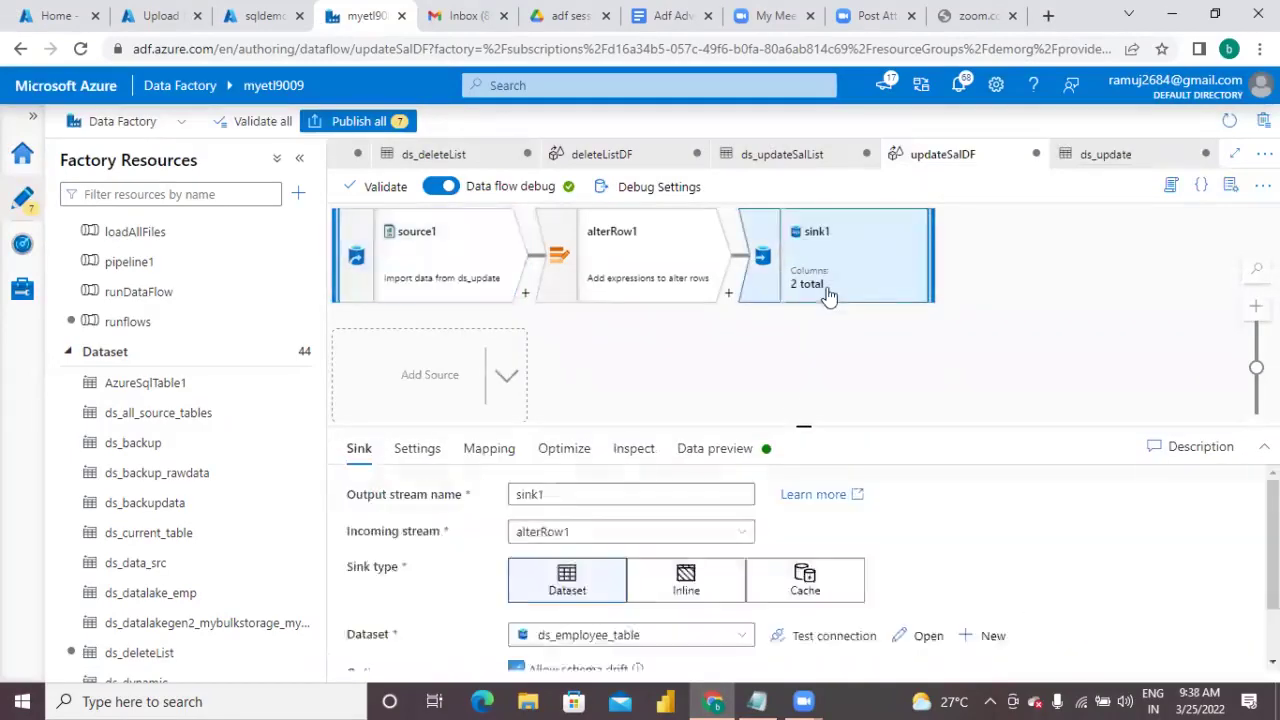
pyautogui.moveTo(802, 422); pyautogui.dragTo(800, 275)
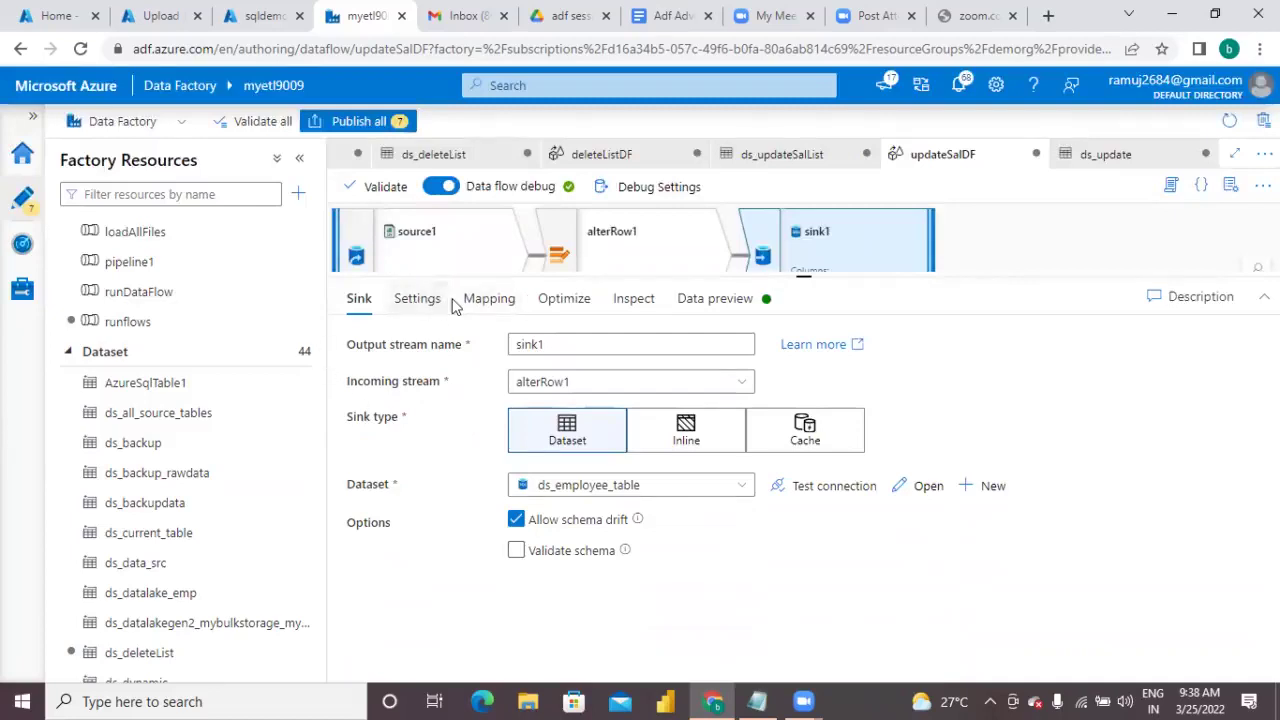
pyautogui.click(492, 299)
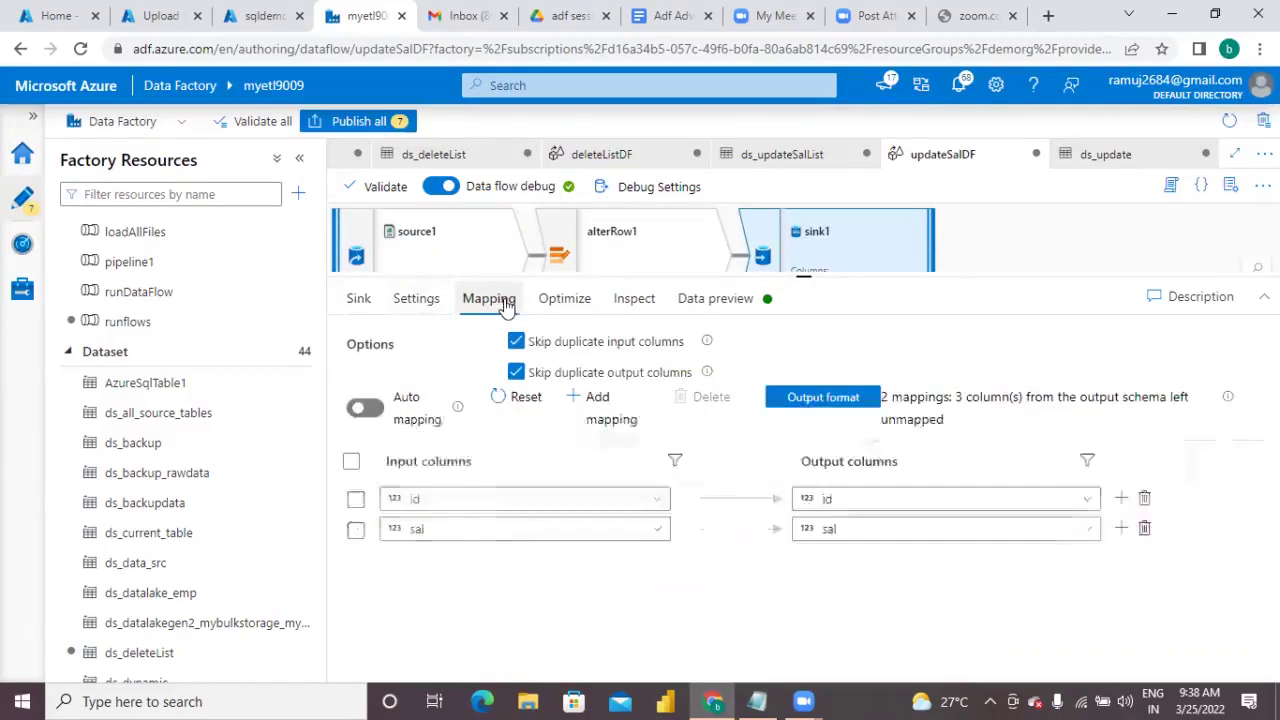
pyautogui.click(517, 399)
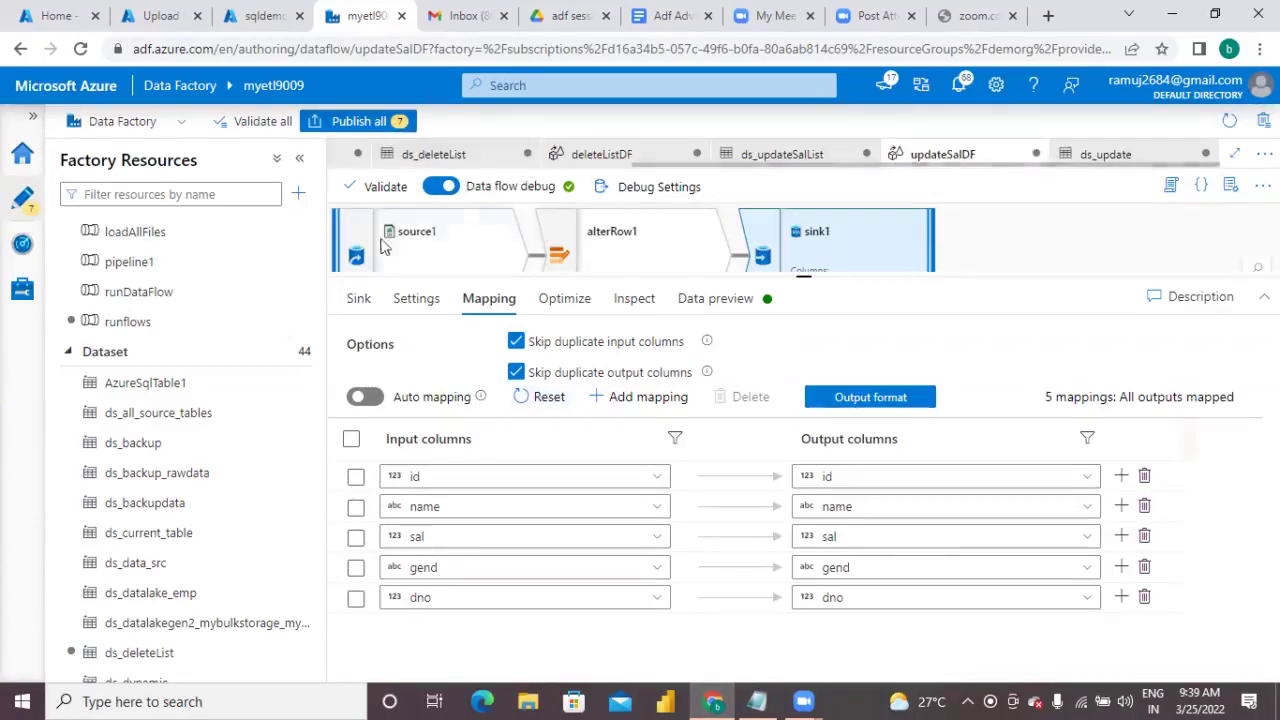
# Step: Run the runflows pipeline in debug mode and view the error details of its Data flow1 activity
pyautogui.click(184, 333)
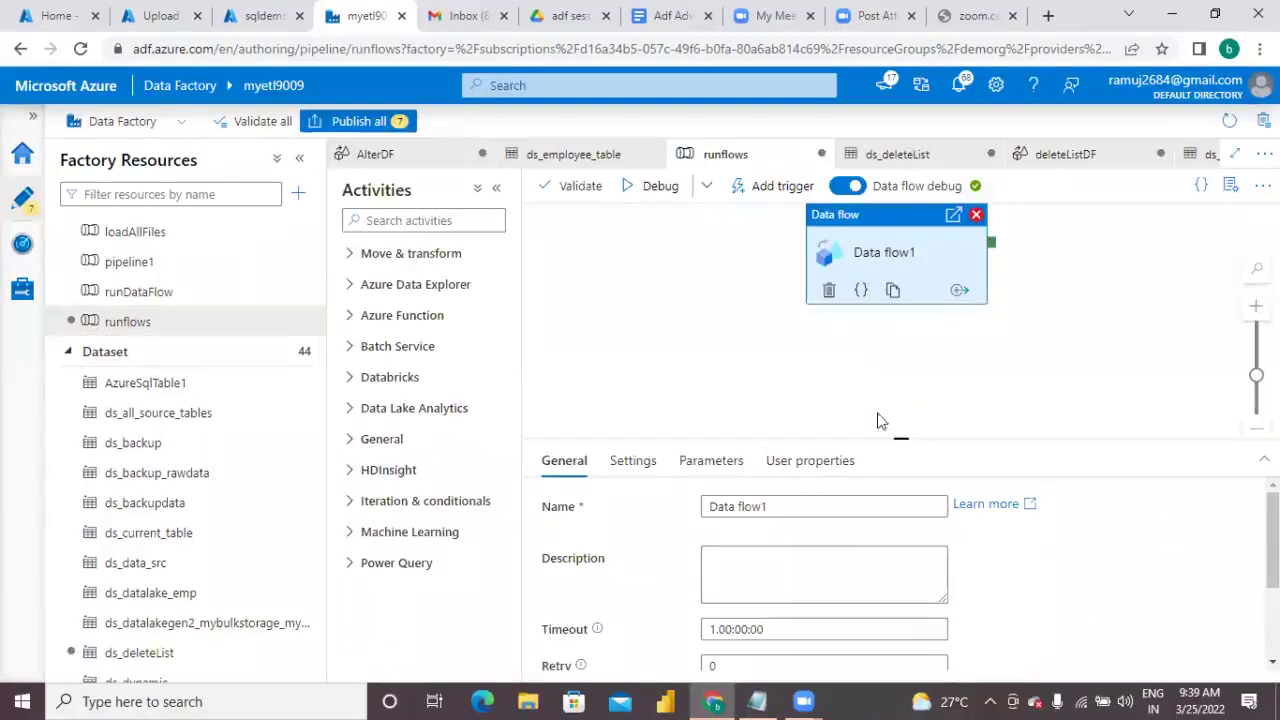
pyautogui.click(662, 194)
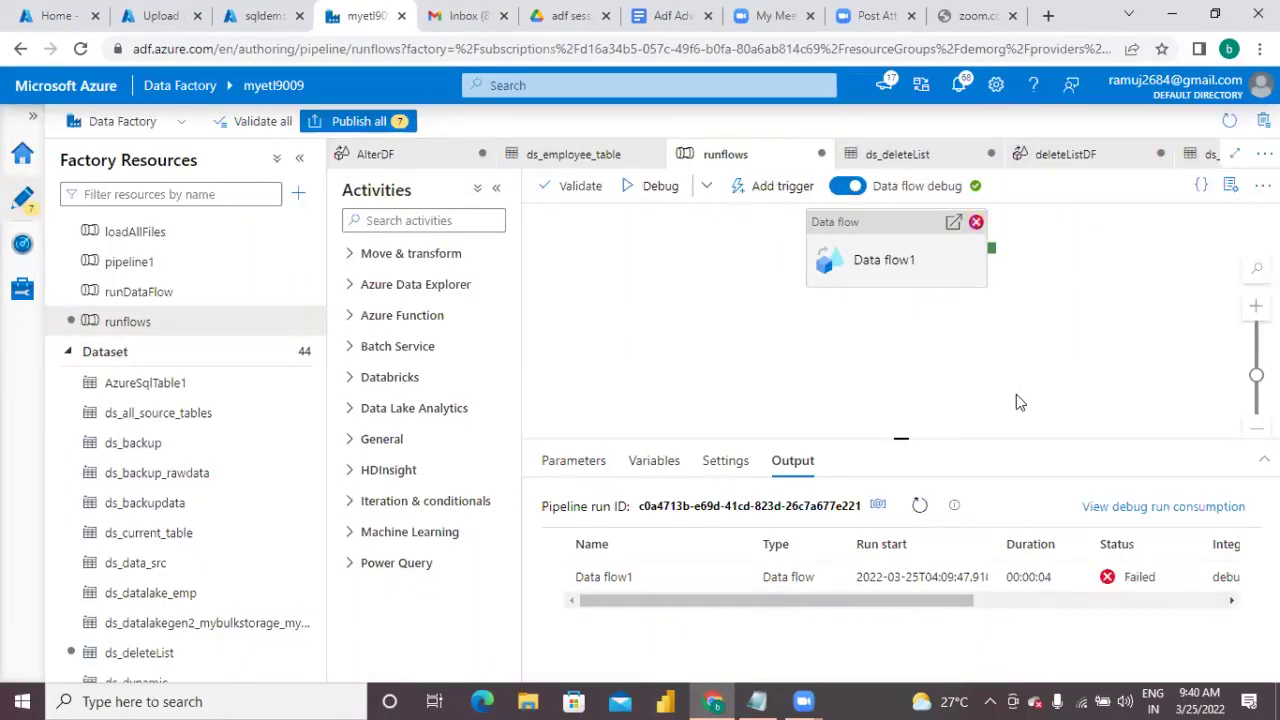
pyautogui.moveTo(640, 577)
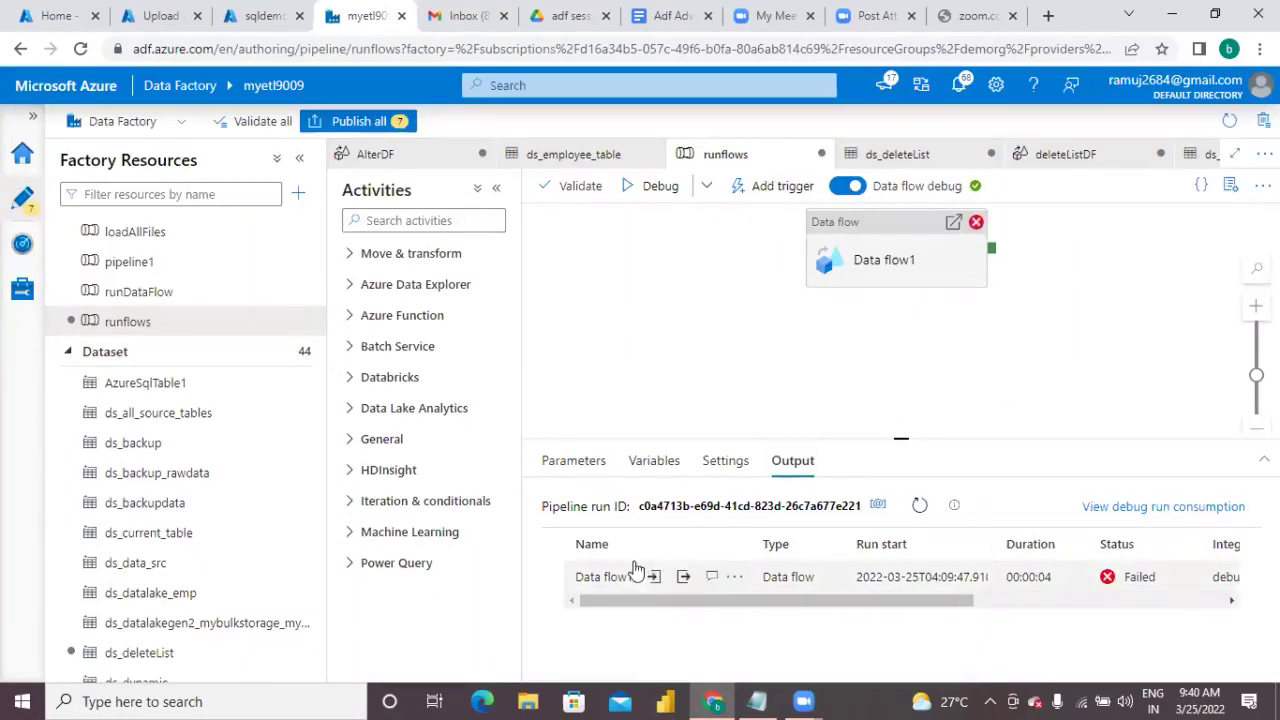
pyautogui.click(711, 580)
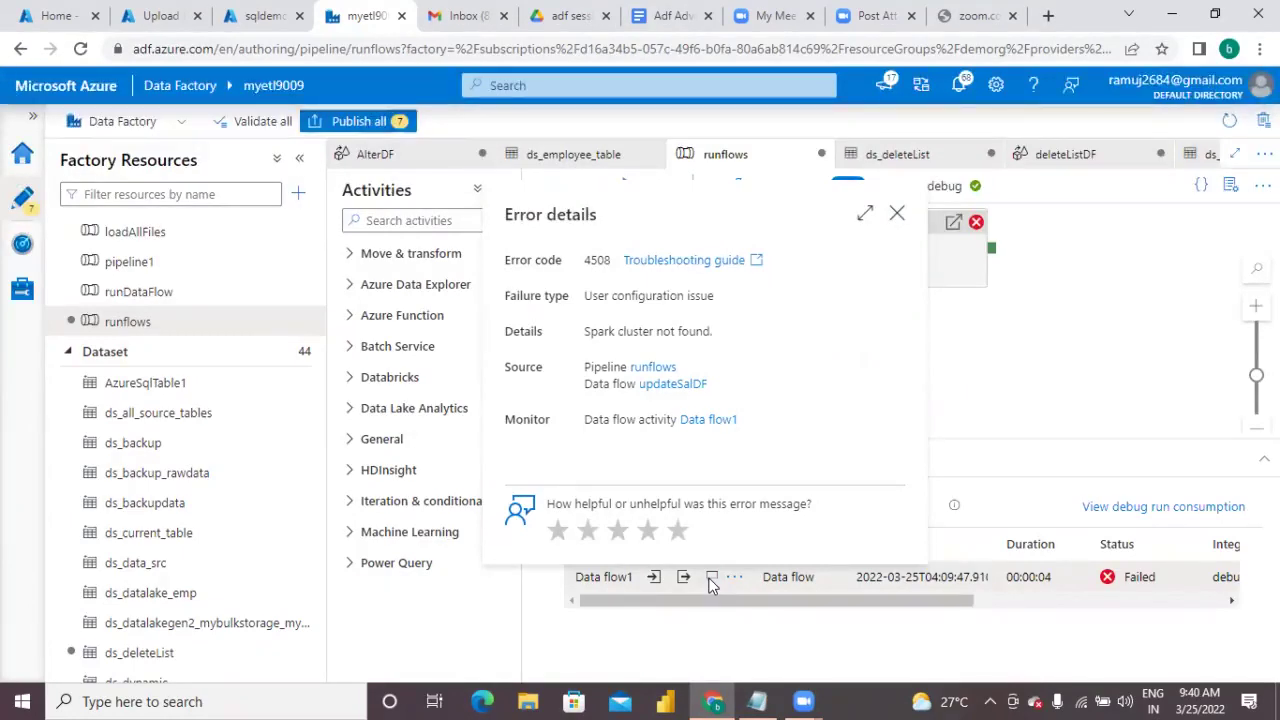
# Step: Open the troubleshooting guide linked from the error details and read through to its miscellaneous troubleshooting tips
pyautogui.click(697, 266)
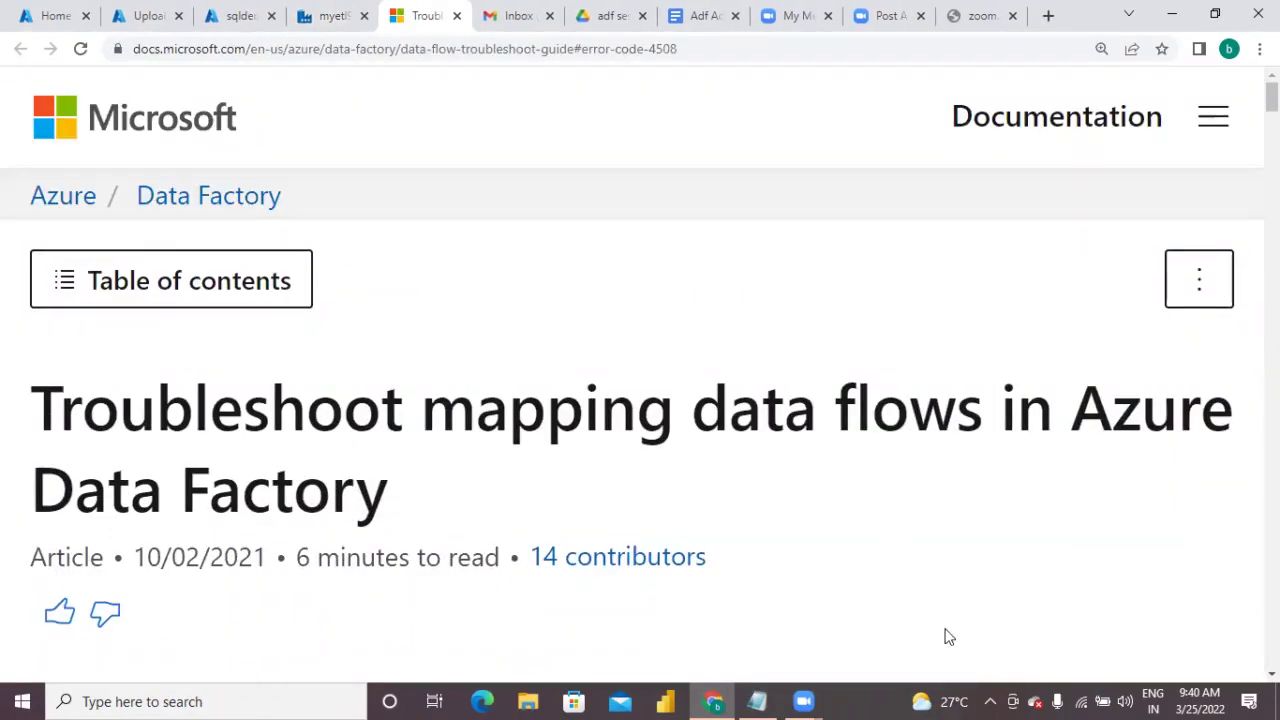
pyautogui.scroll(-3, 948, 636)
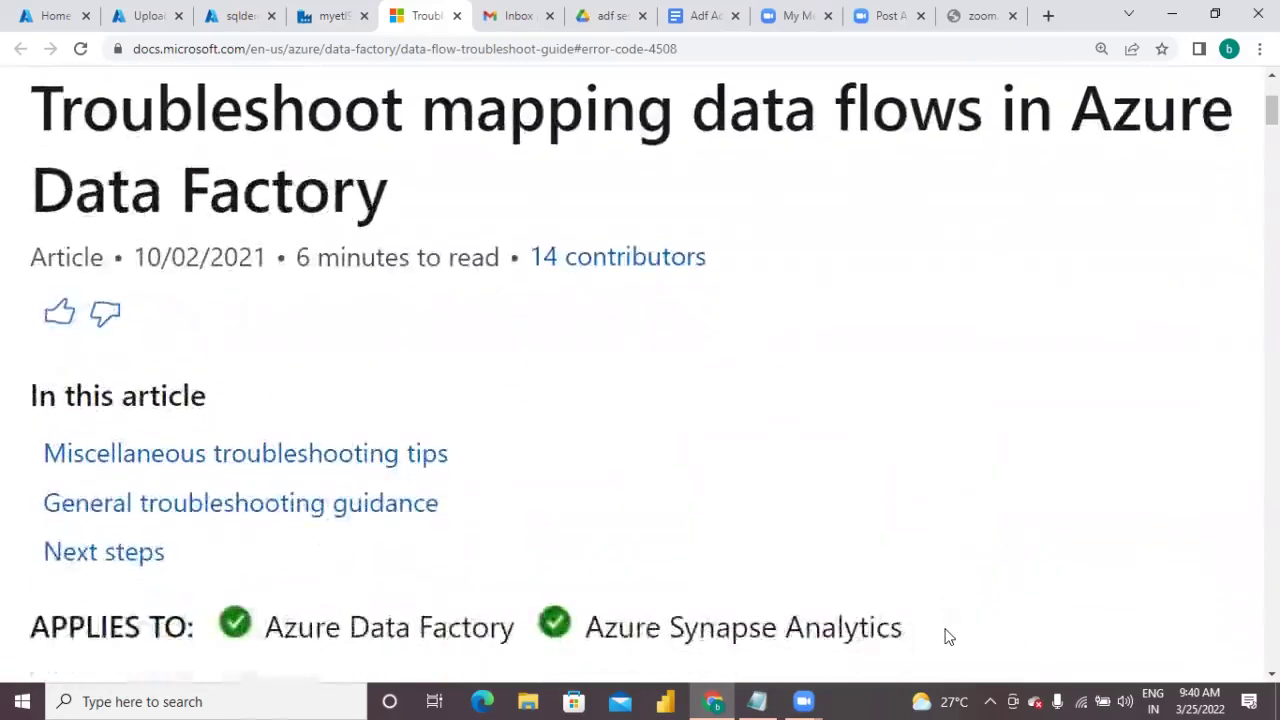
pyautogui.scroll(-4, 948, 636)
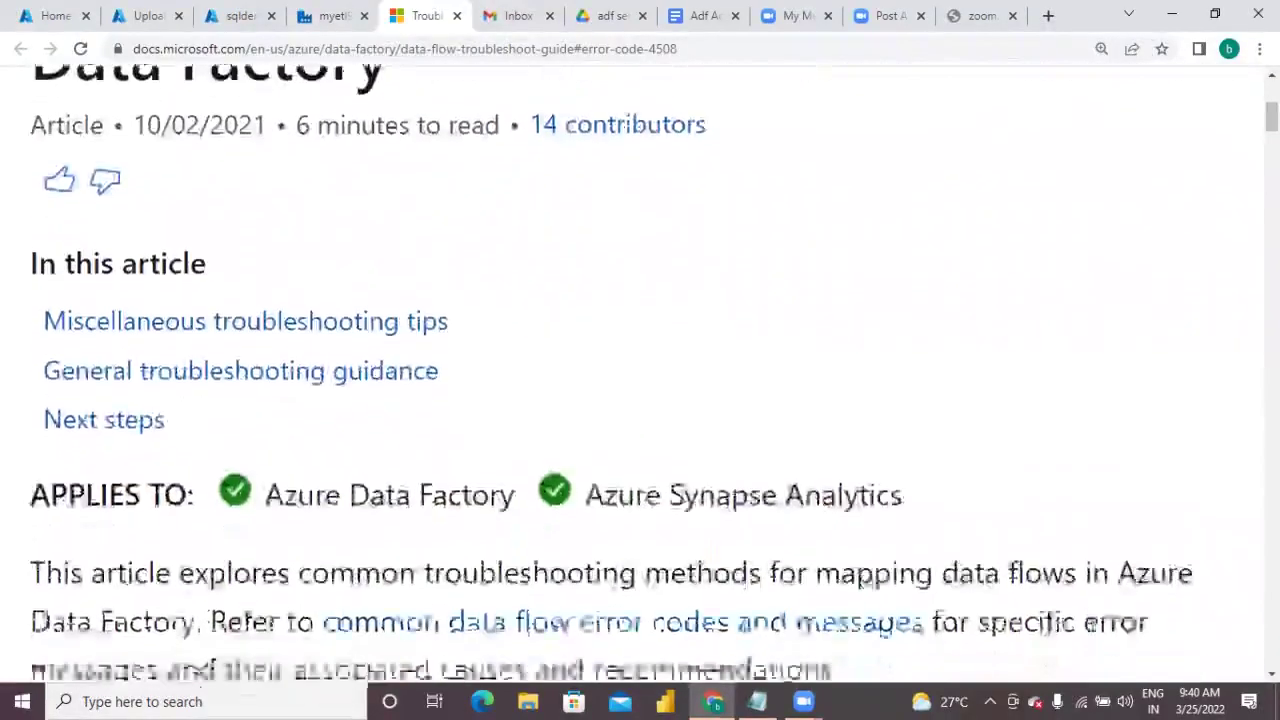
pyautogui.scroll(-3, 948, 636)
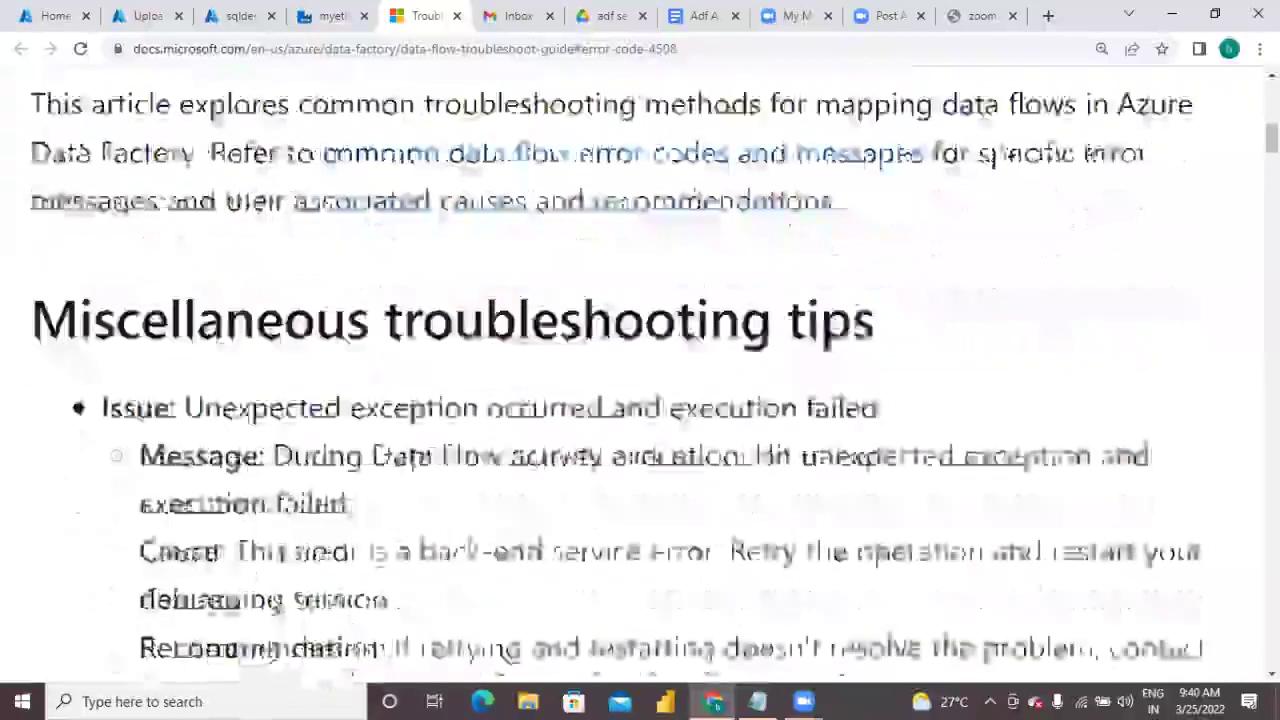
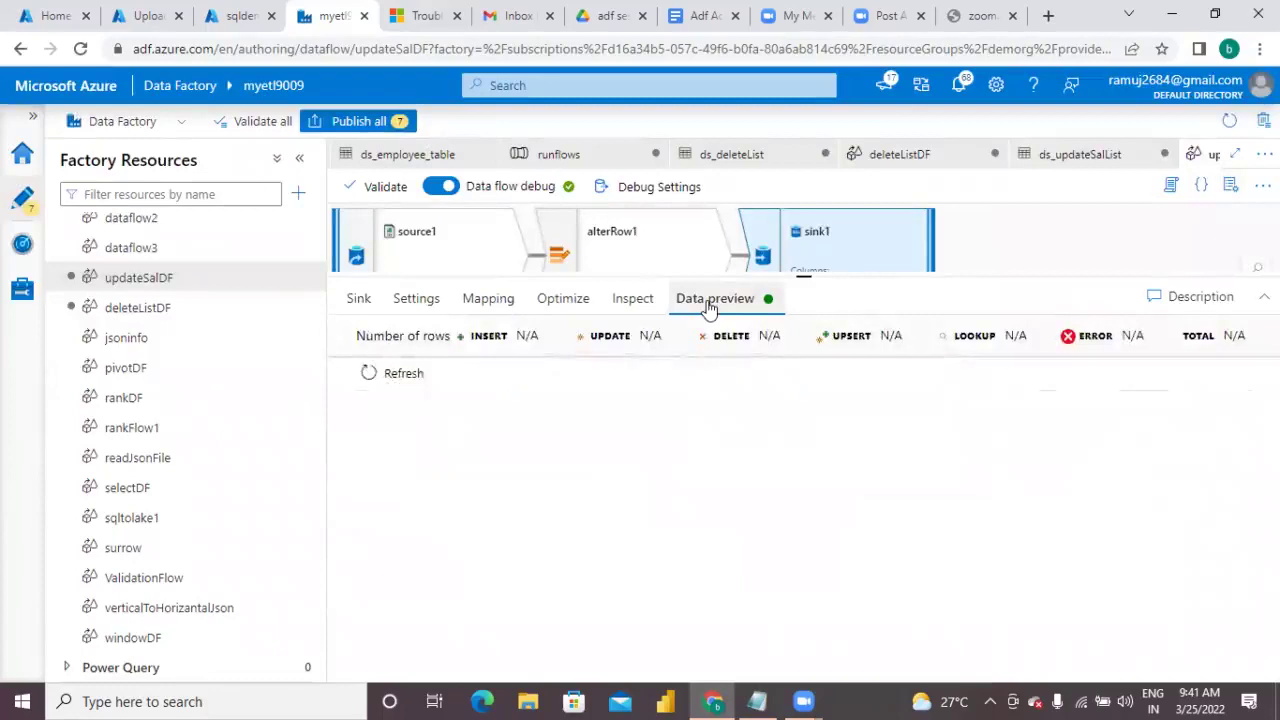
# Step: Refresh the data previews of sink1 and alterRow1 in the updateSalDF data flow
pyautogui.click(404, 374)
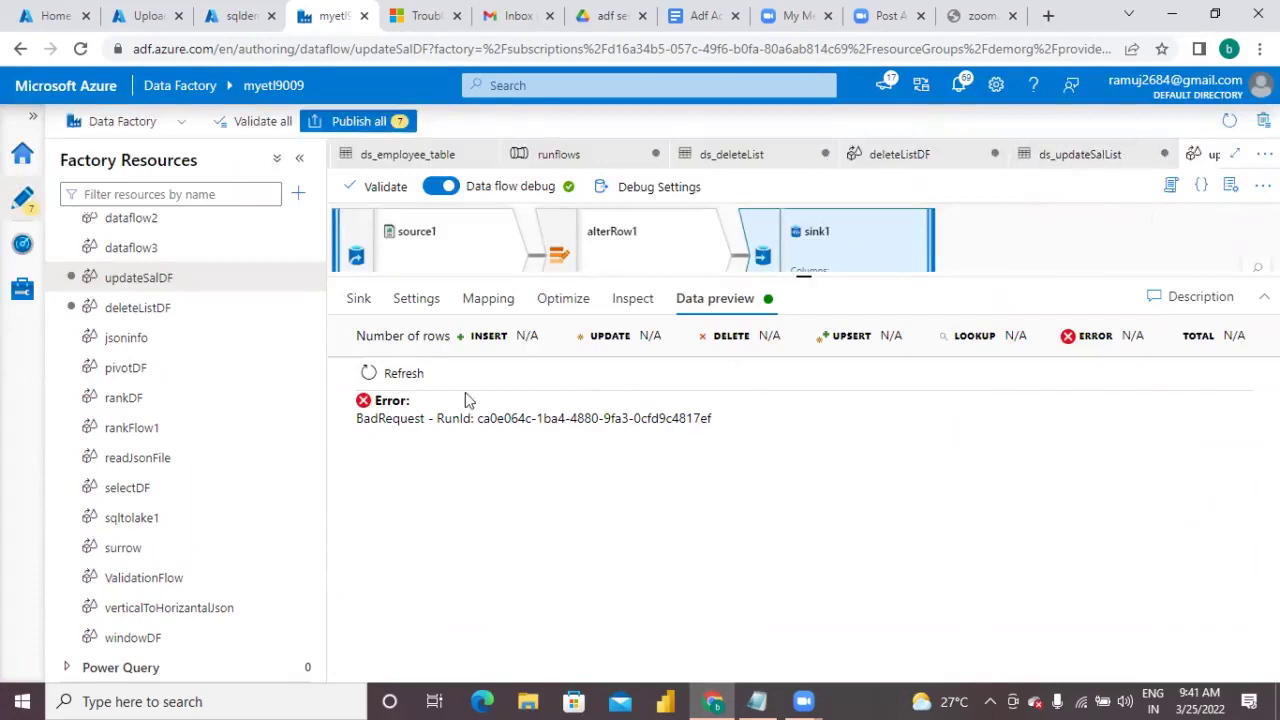
pyautogui.click(648, 262)
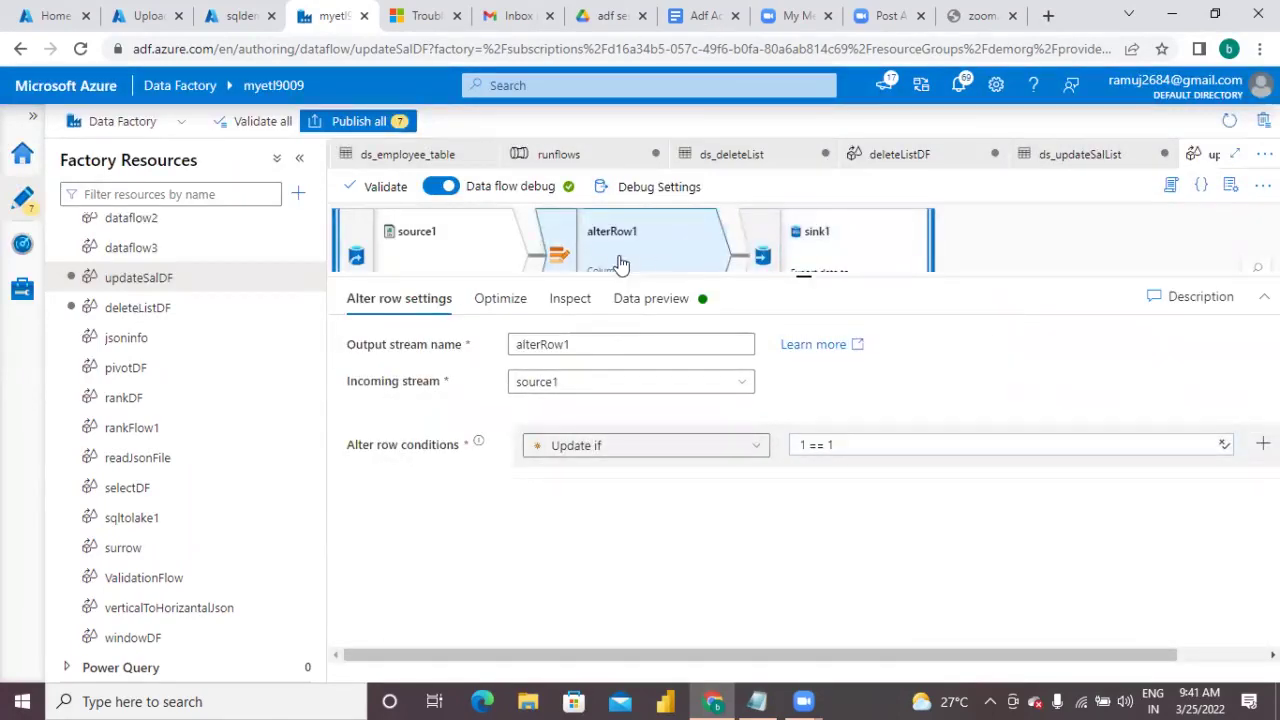
pyautogui.click(657, 312)
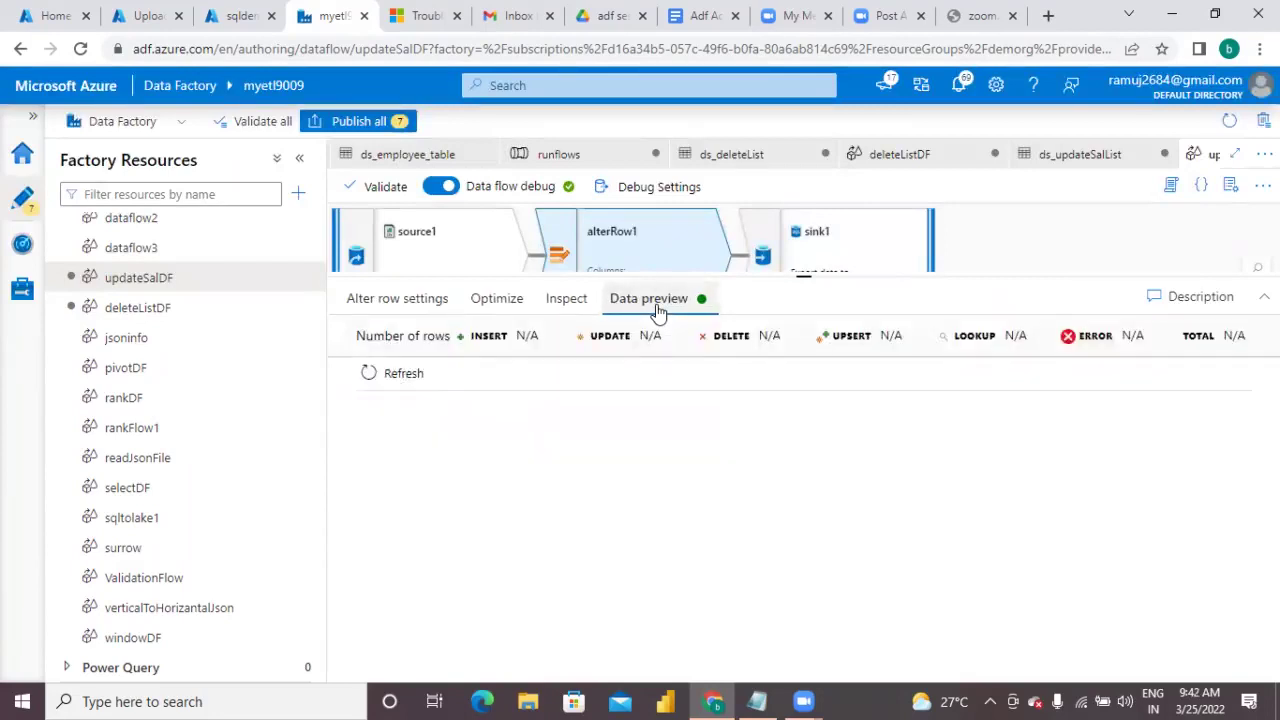
pyautogui.click(395, 376)
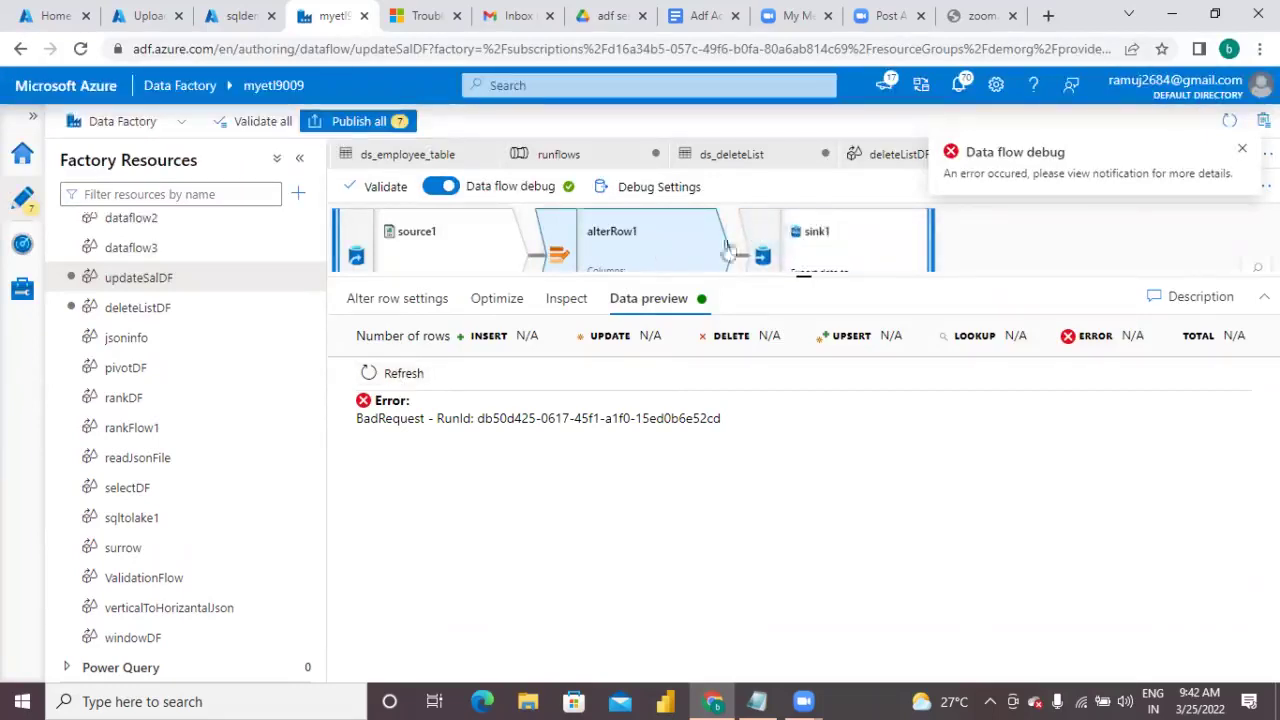
# Step: Enlarge the data flow canvas and inspect the columns and types that alterRow1 outputs
pyautogui.moveTo(803, 279); pyautogui.dragTo(800, 408)
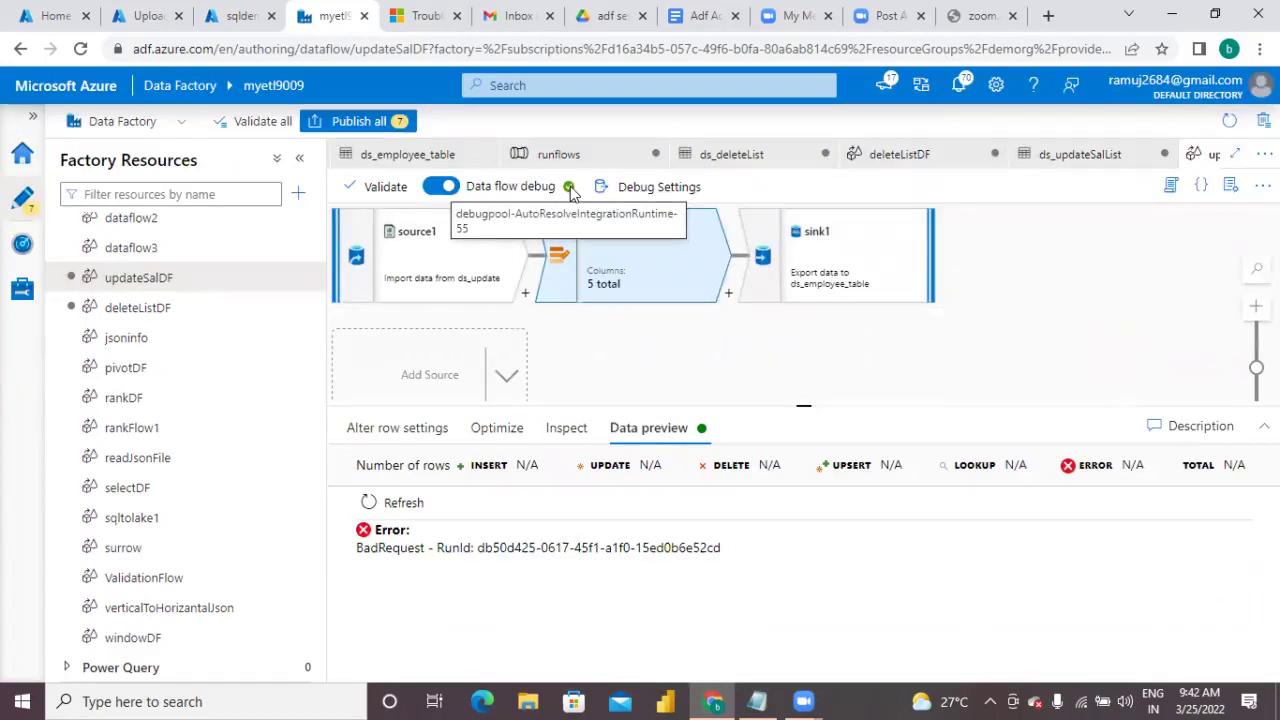
pyautogui.click(808, 370)
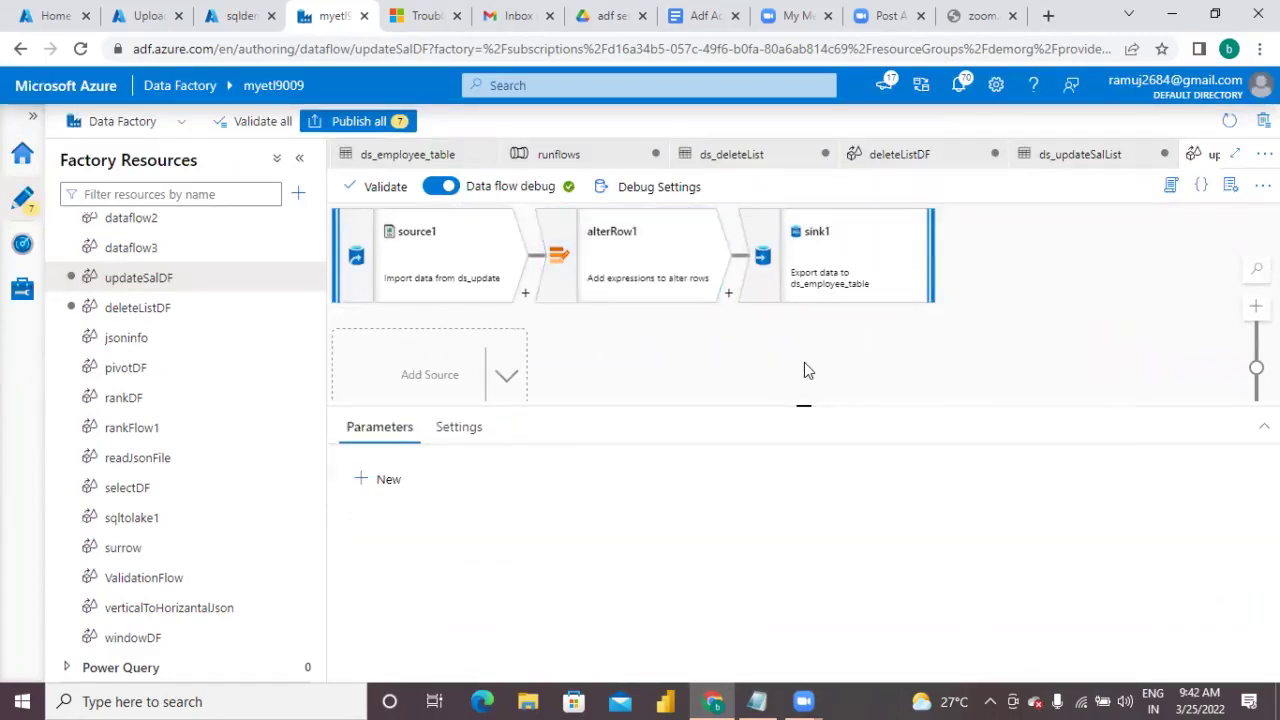
pyautogui.click(646, 265)
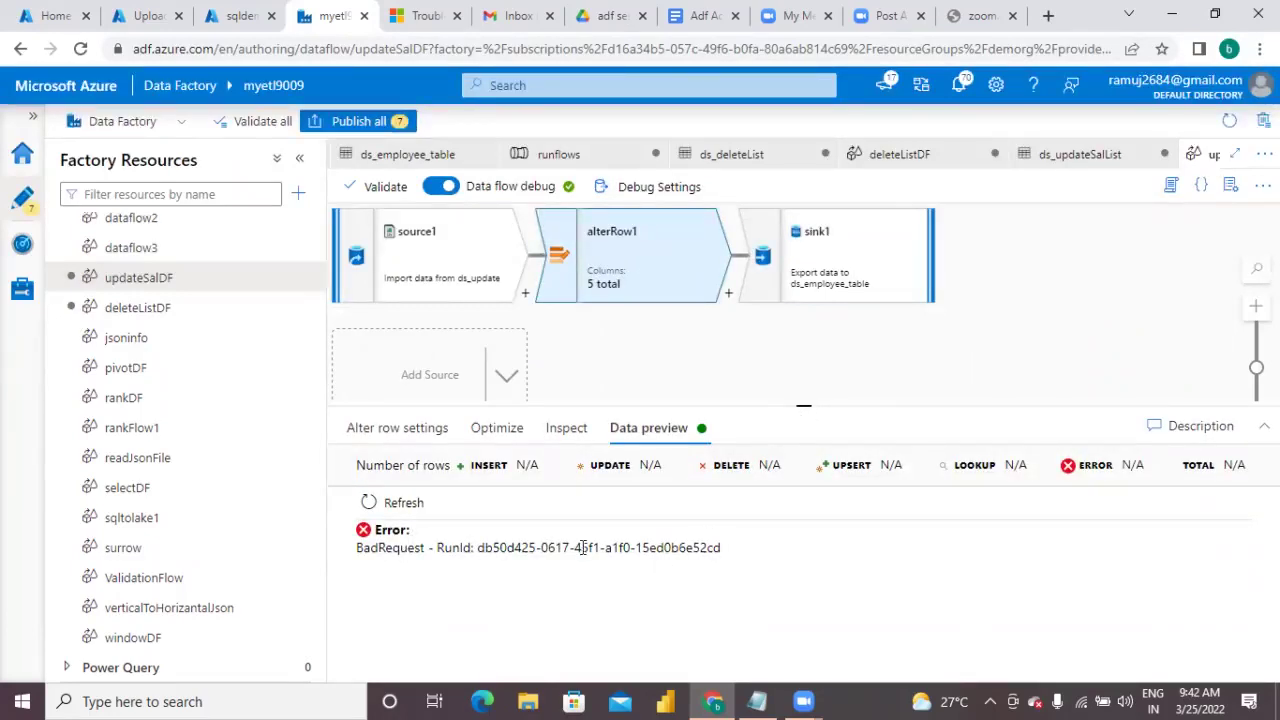
pyautogui.click(573, 438)
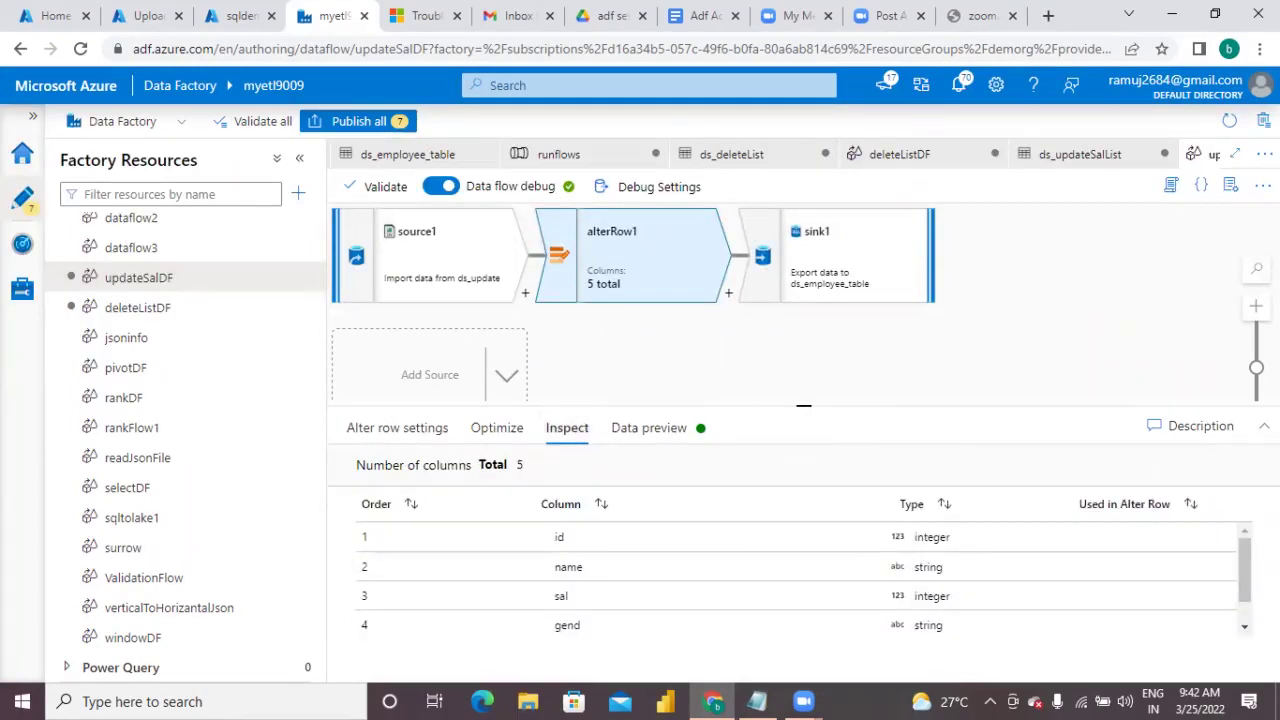
# Step: Review alterRow1's full column list, its partition option and its alter row condition
pyautogui.scroll(-1, 1244, 620)
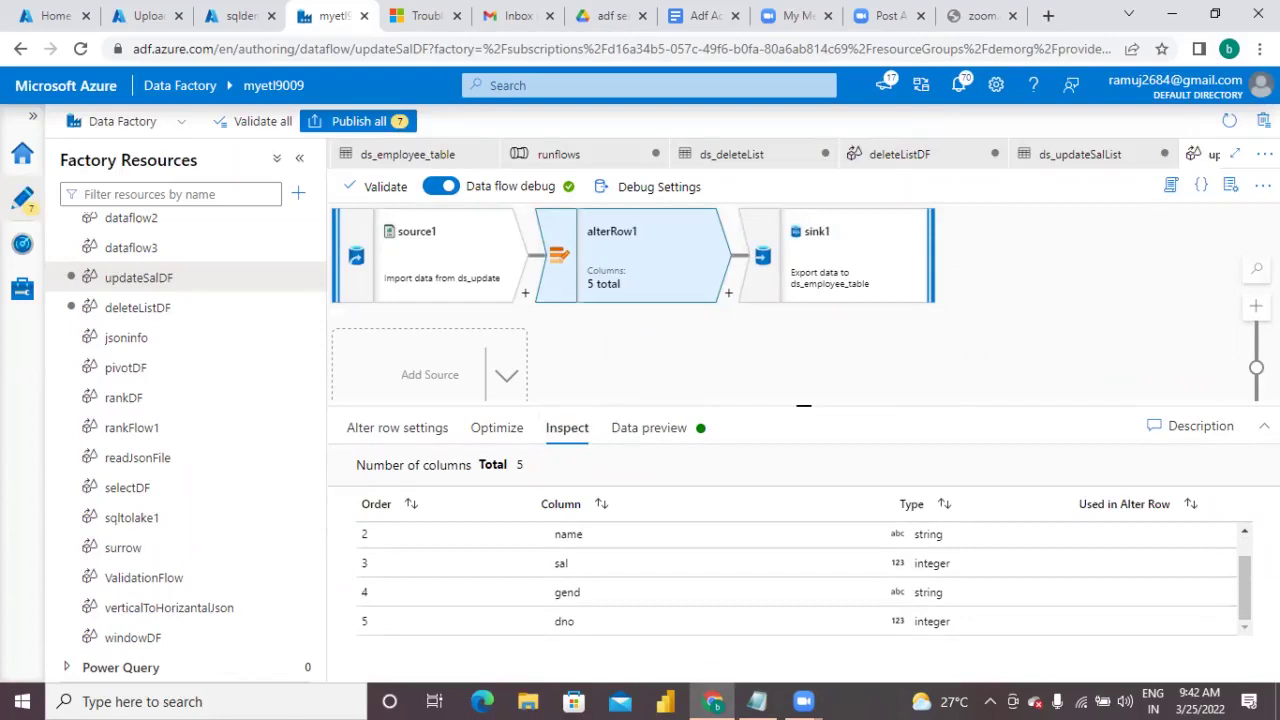
pyautogui.click(1245, 536)
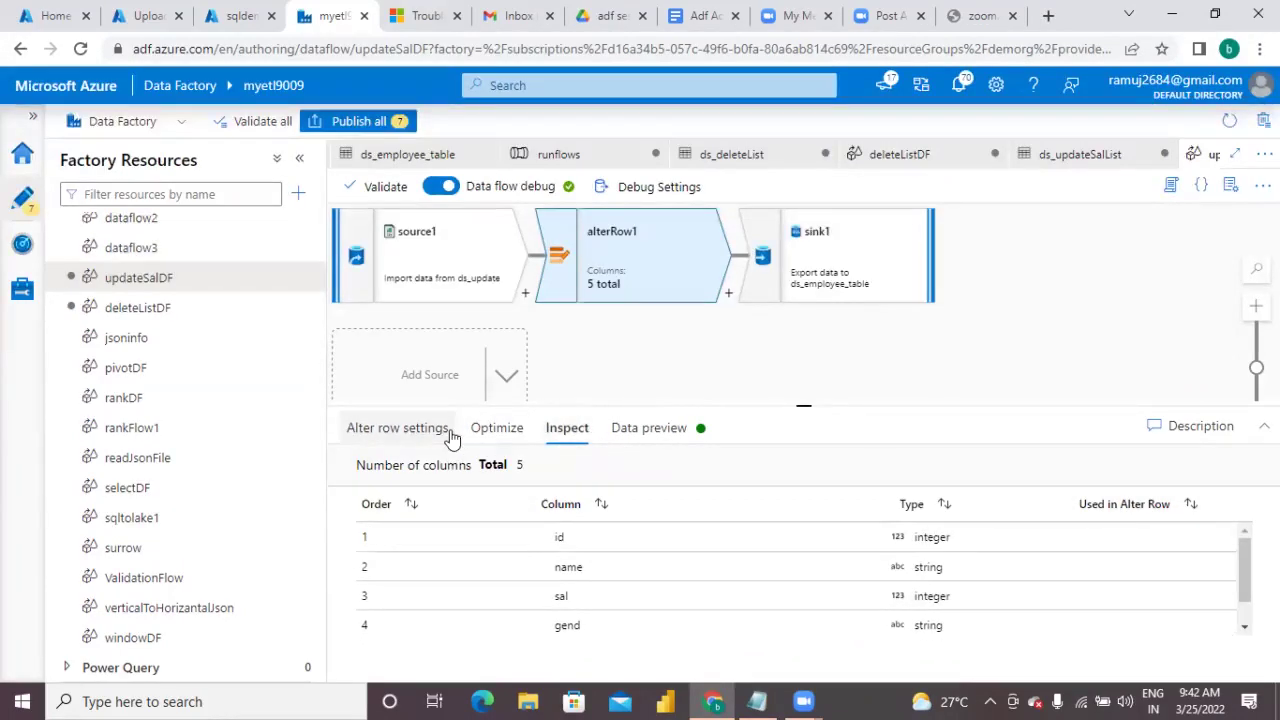
pyautogui.click(503, 436)
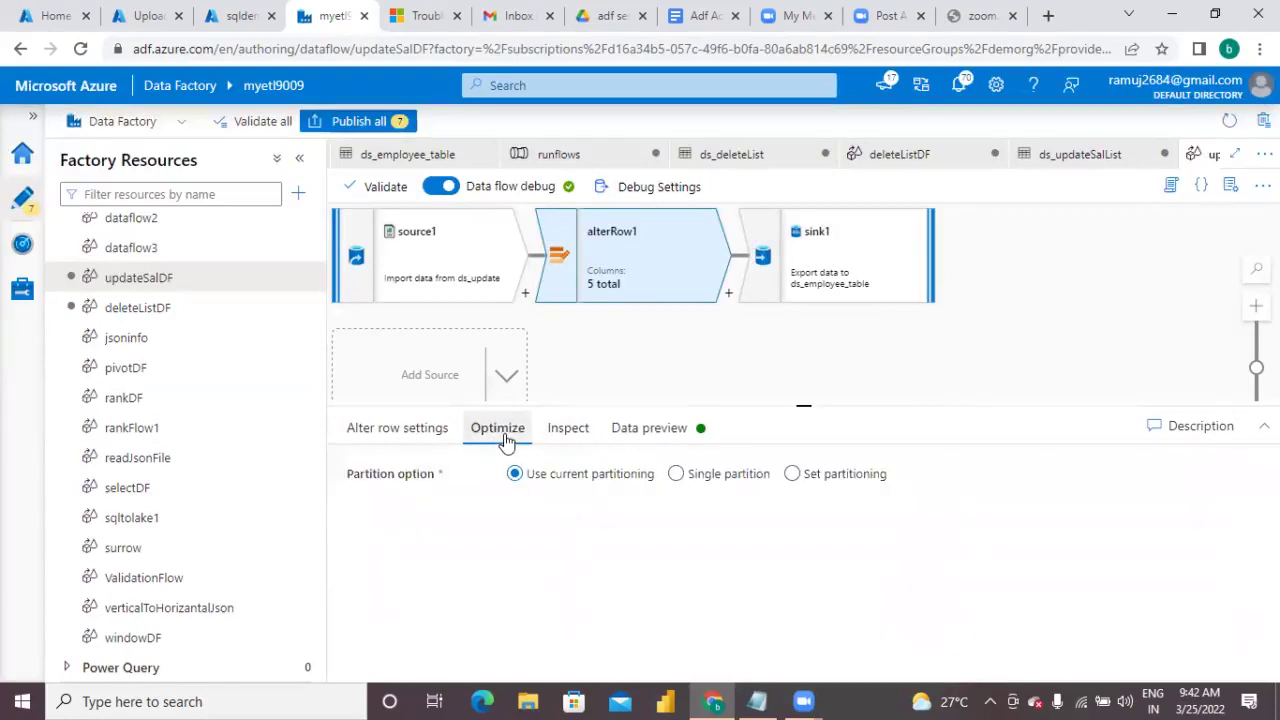
pyautogui.click(424, 450)
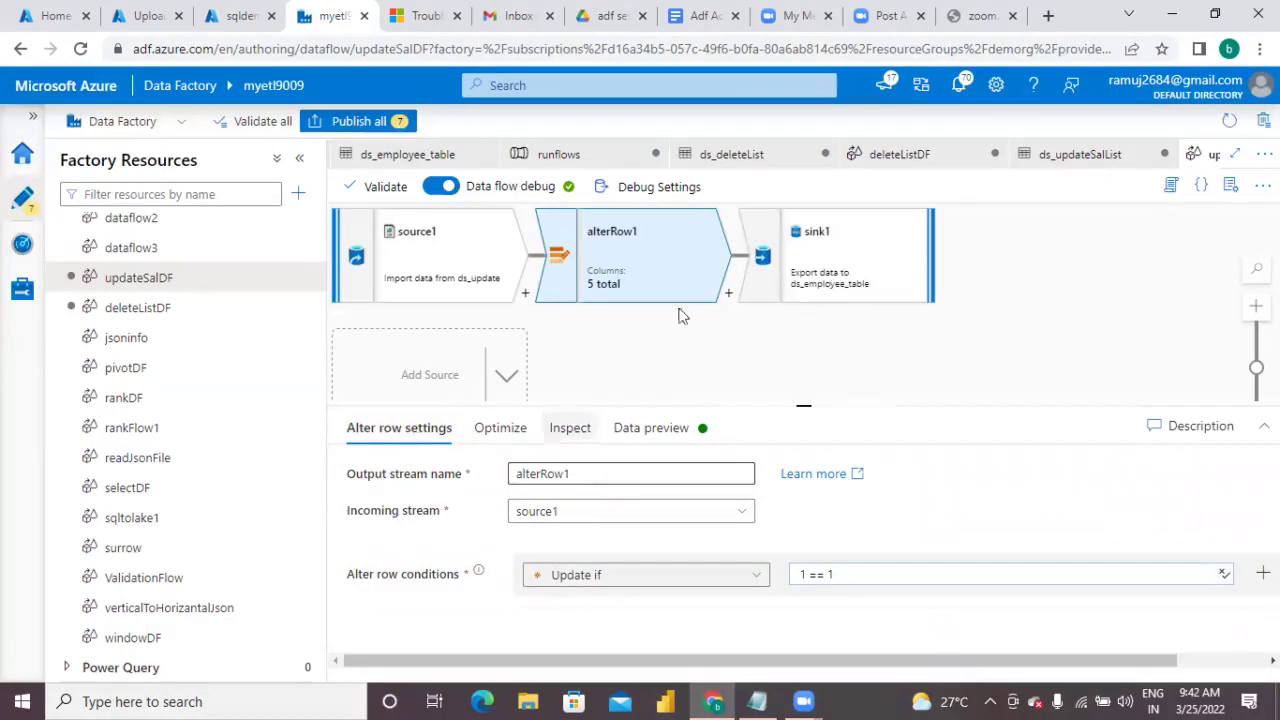
# Step: Review sink1's update method, key column, table action and SQL script settings, and check its data preview
pyautogui.click(815, 278)
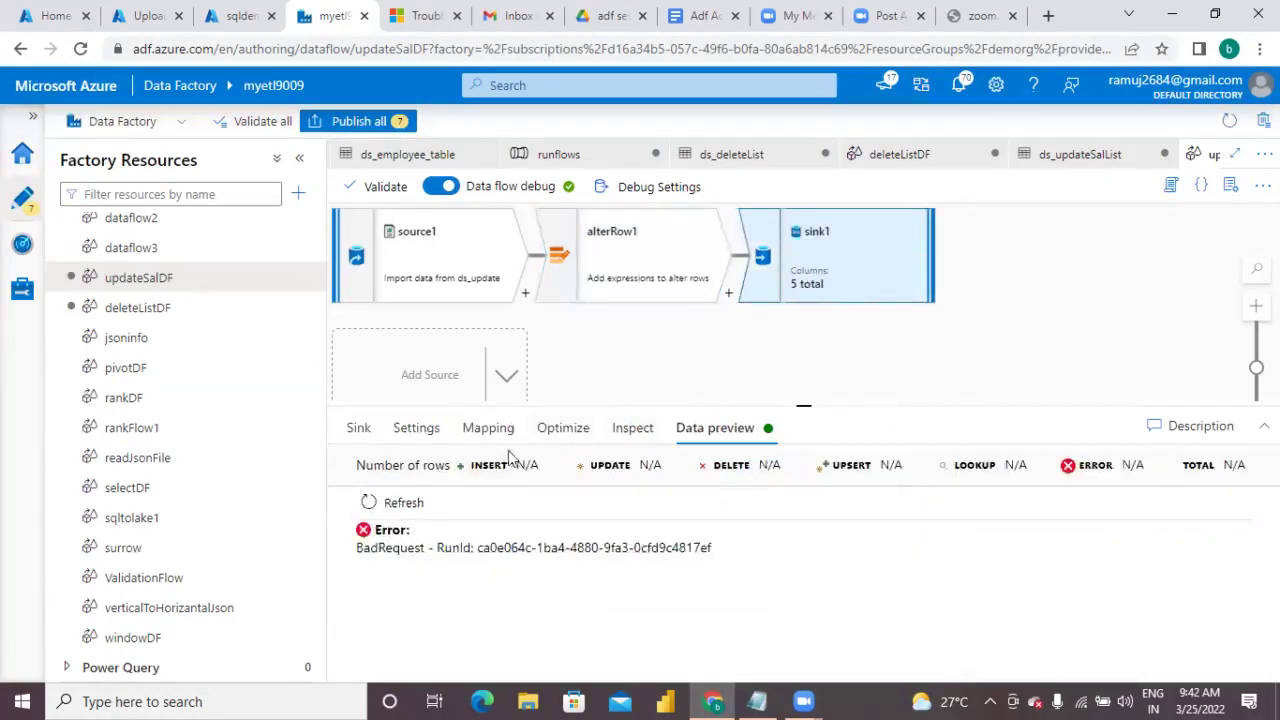
pyautogui.click(417, 428)
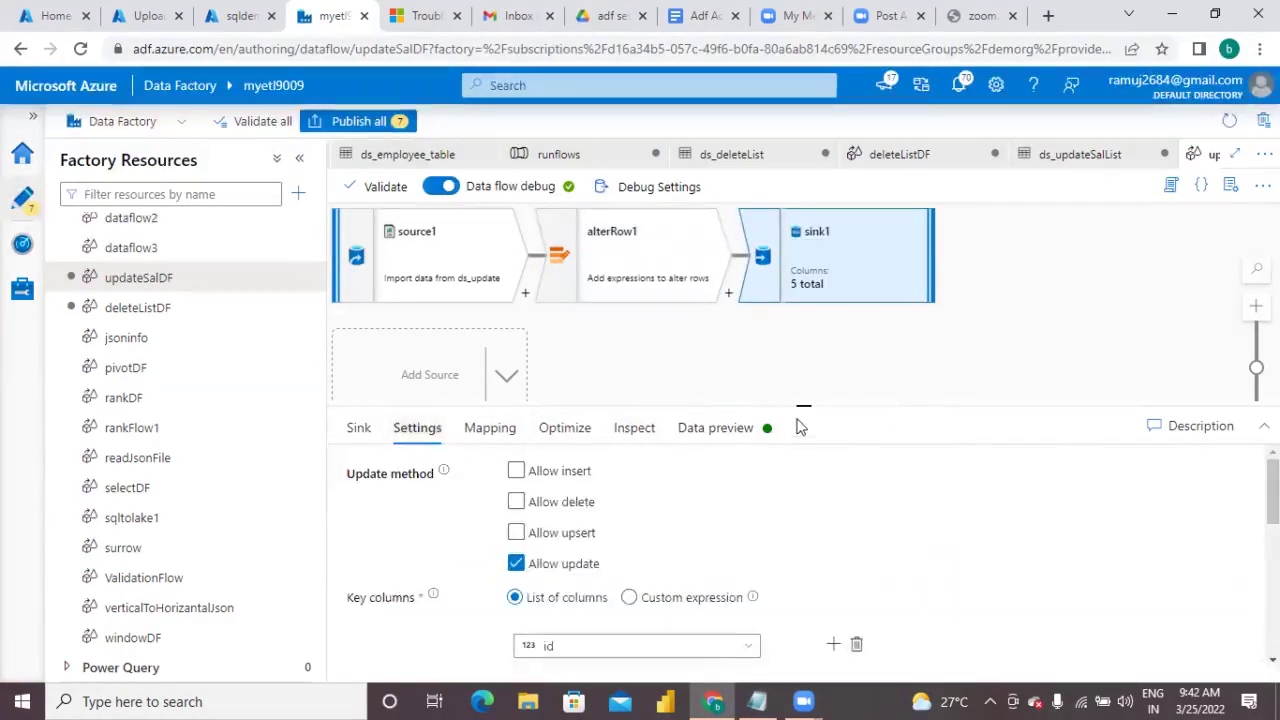
pyautogui.scroll(-1, 607, 633)
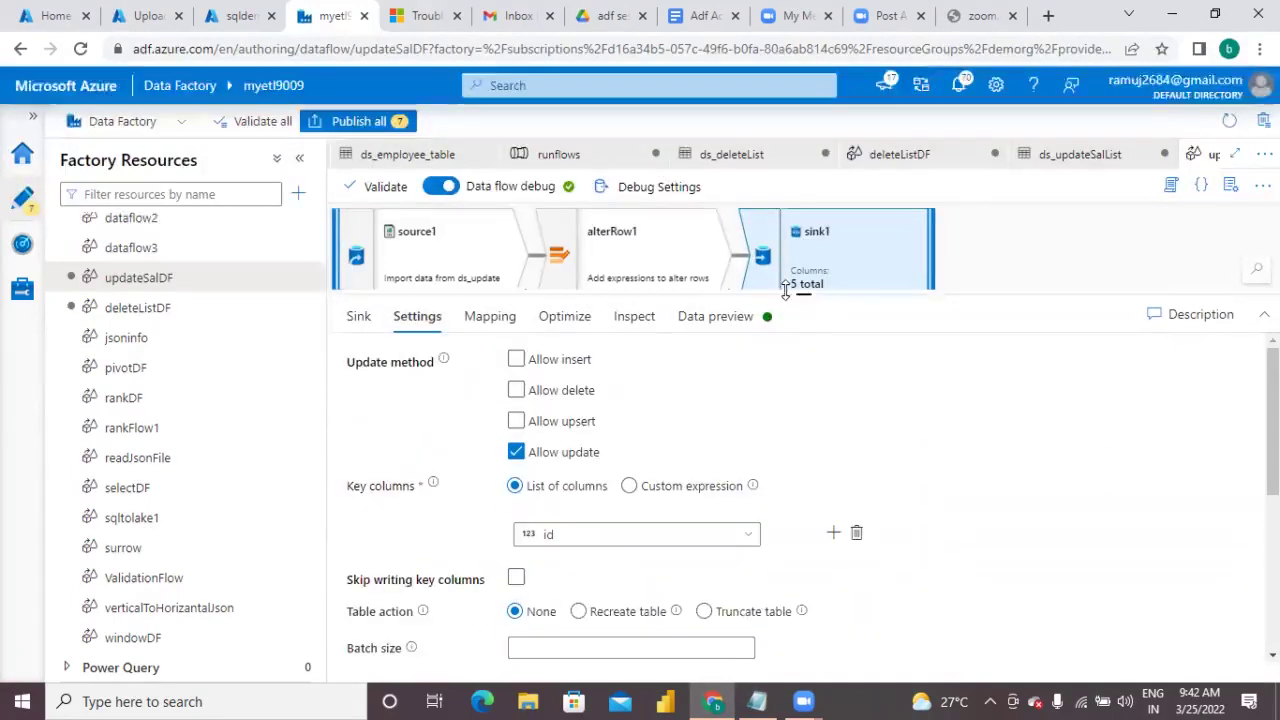
pyautogui.moveTo(620, 528)
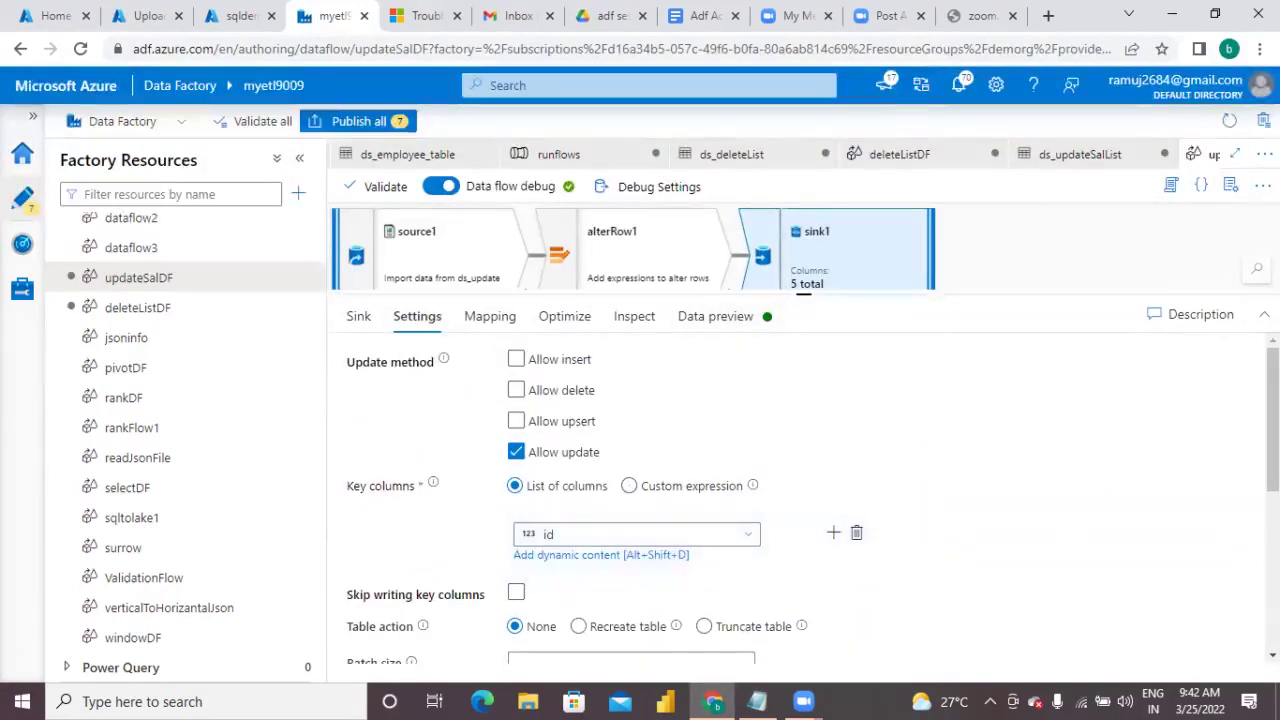
pyautogui.scroll(-3, 800, 500)
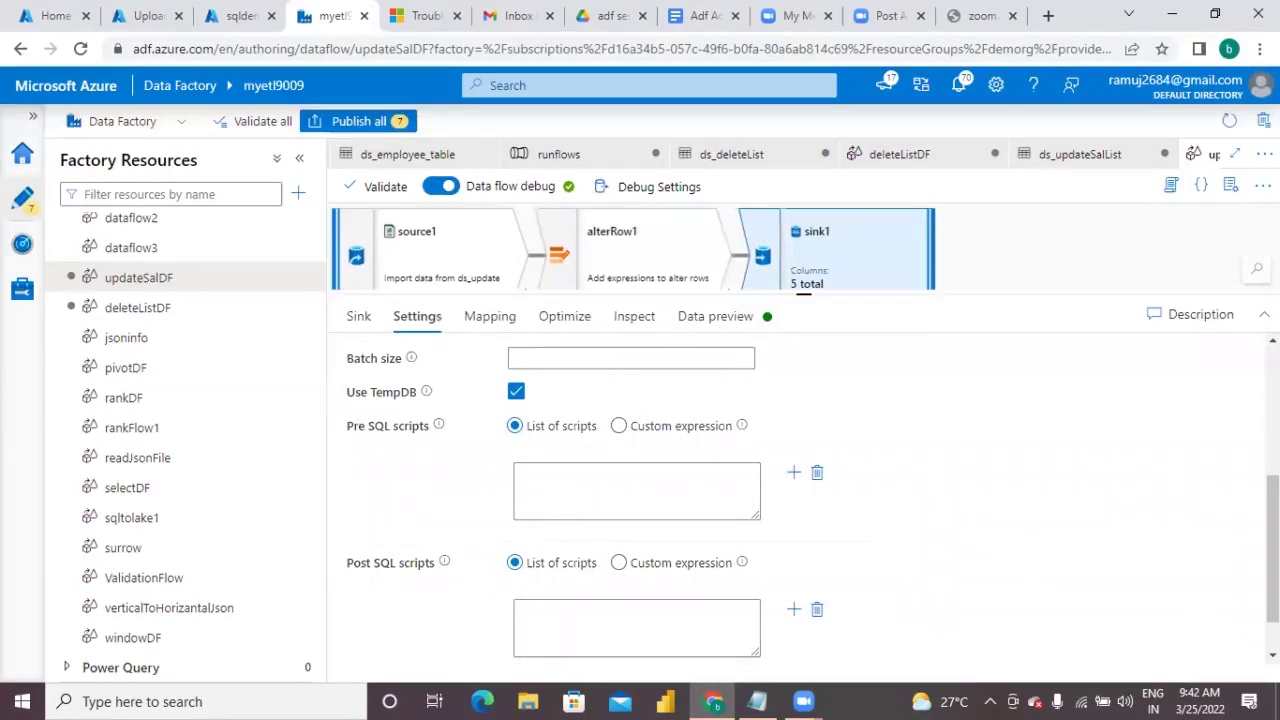
pyautogui.scroll(3, 880, 376)
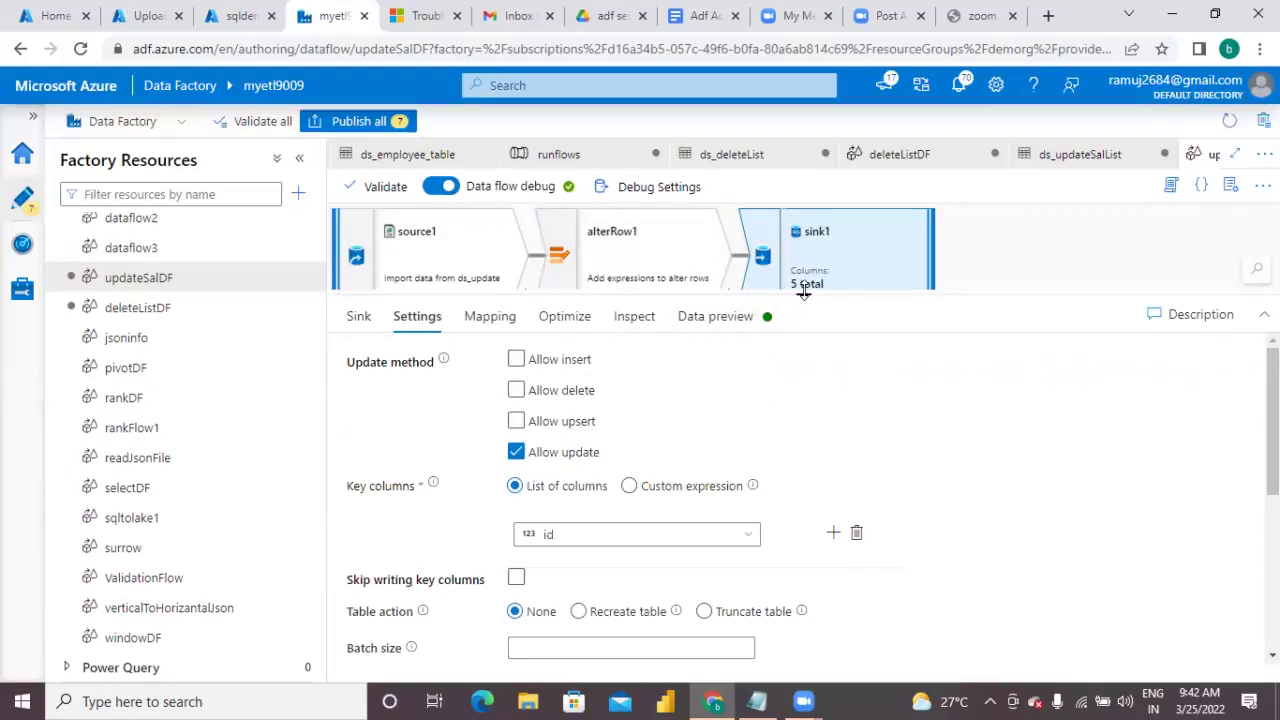
pyautogui.moveTo(803, 290); pyautogui.dragTo(797, 430)
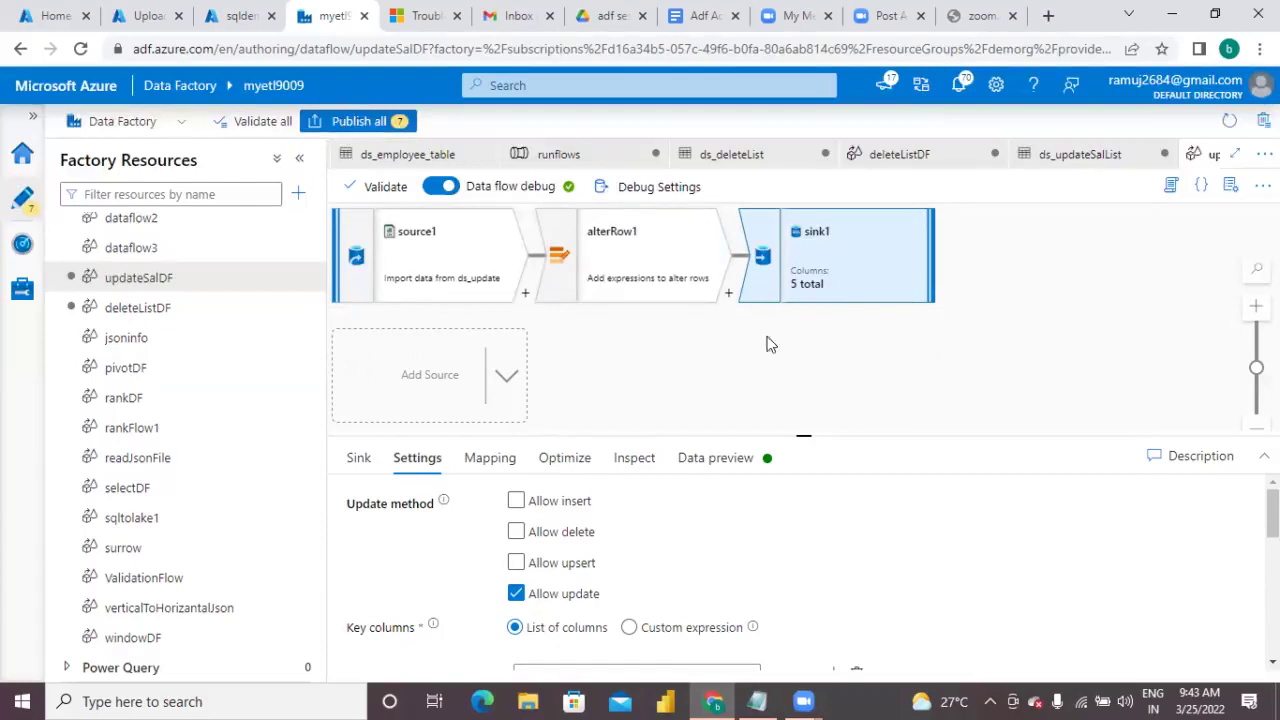
pyautogui.click(715, 458)
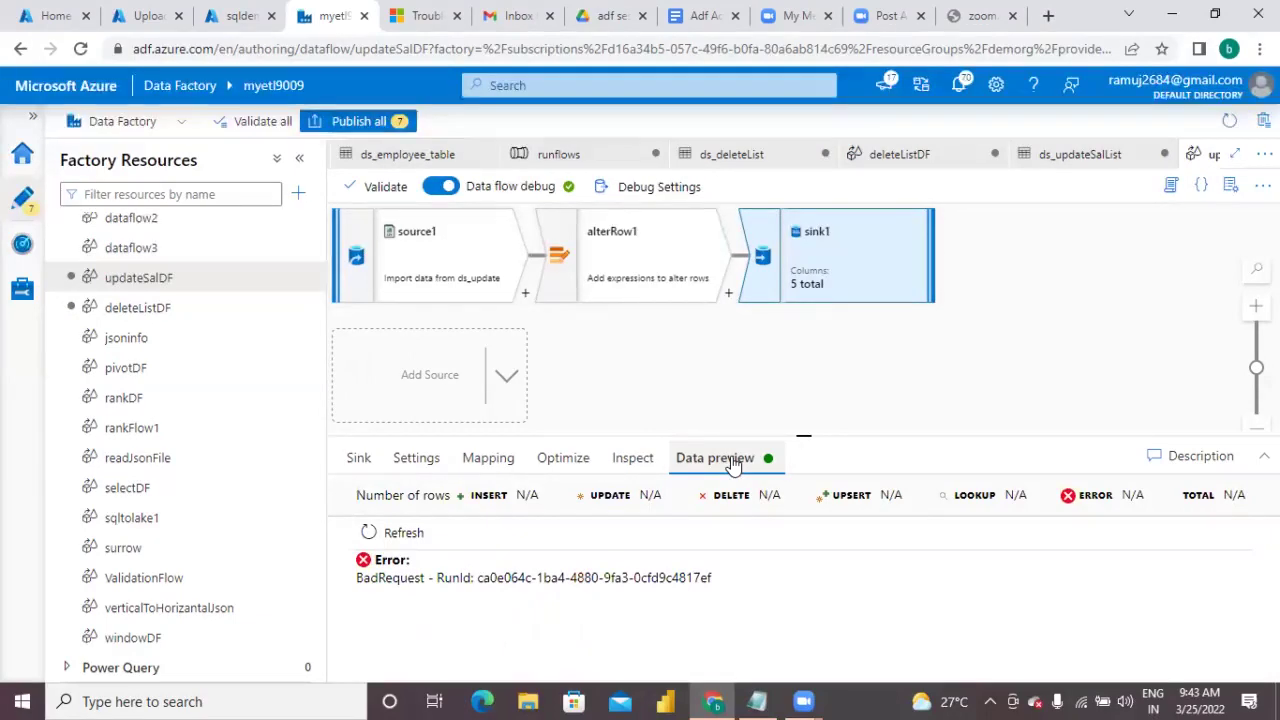
# Step: Check the employee query in the sqldemodb query editor, and return to the data factory to inspect alterRow1's output columns
pyautogui.click(212, 20)
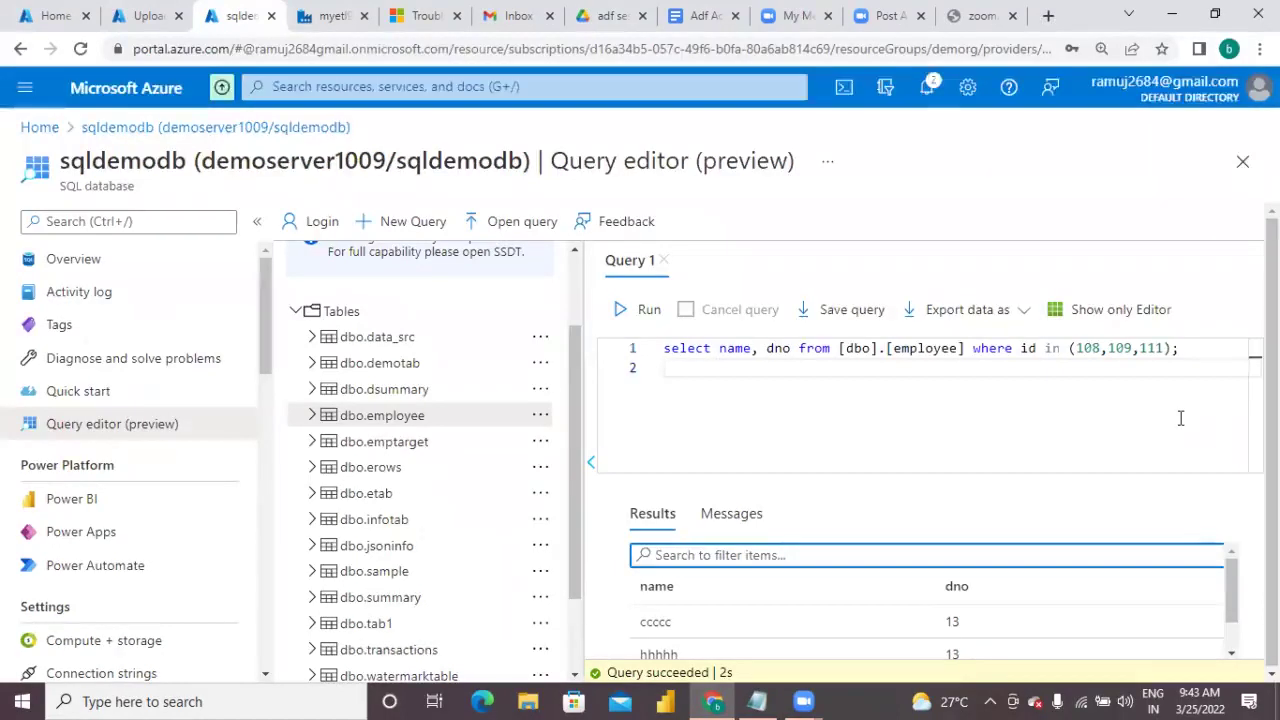
pyautogui.click(798, 412)
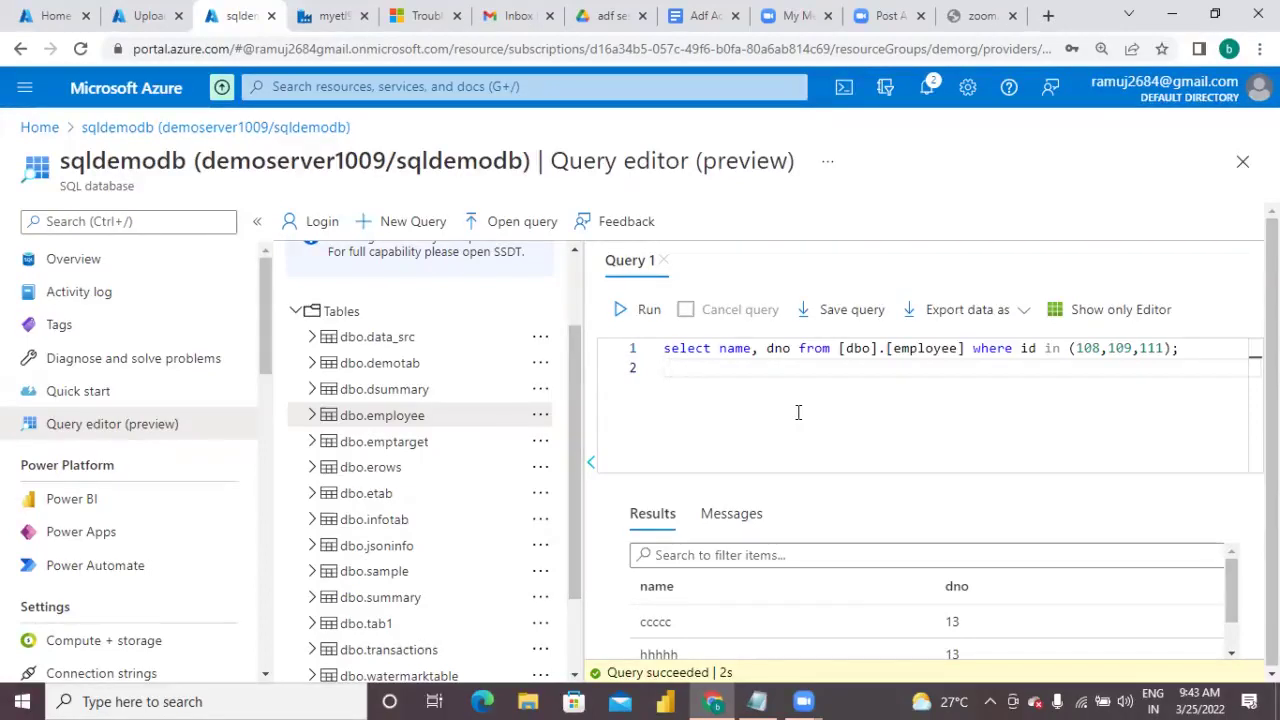
pyautogui.click(330, 15)
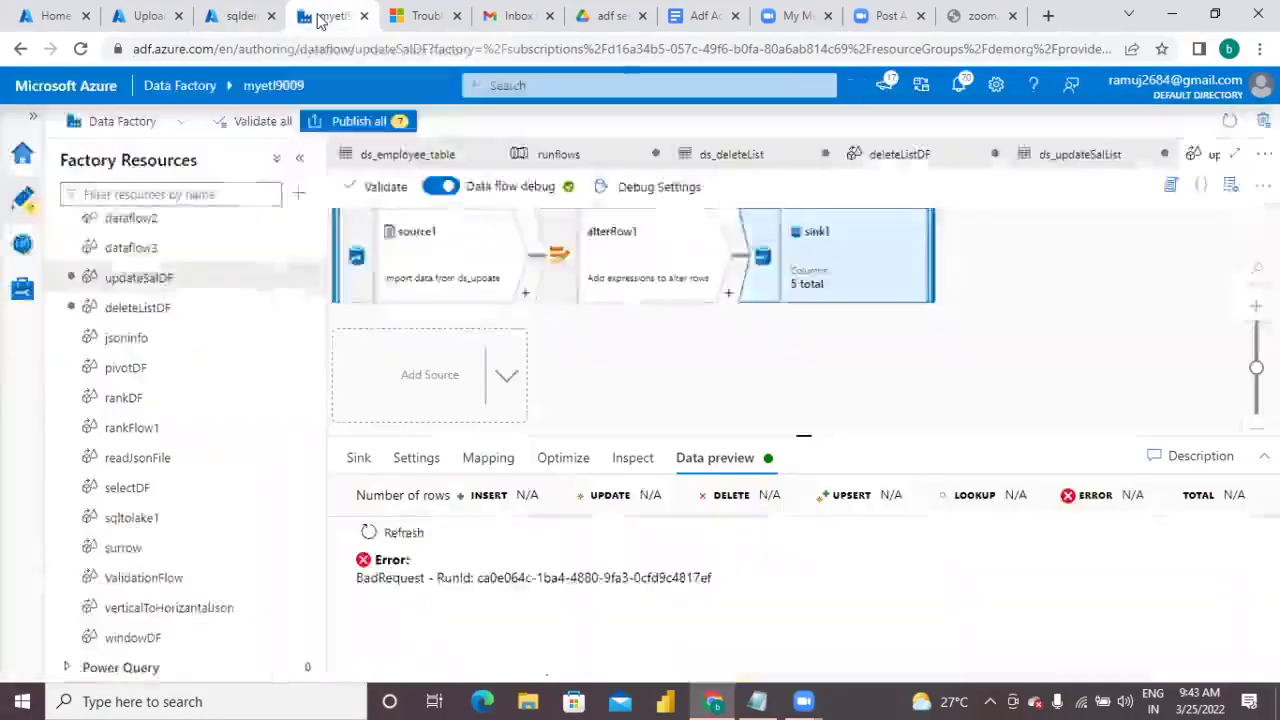
pyautogui.click(791, 364)
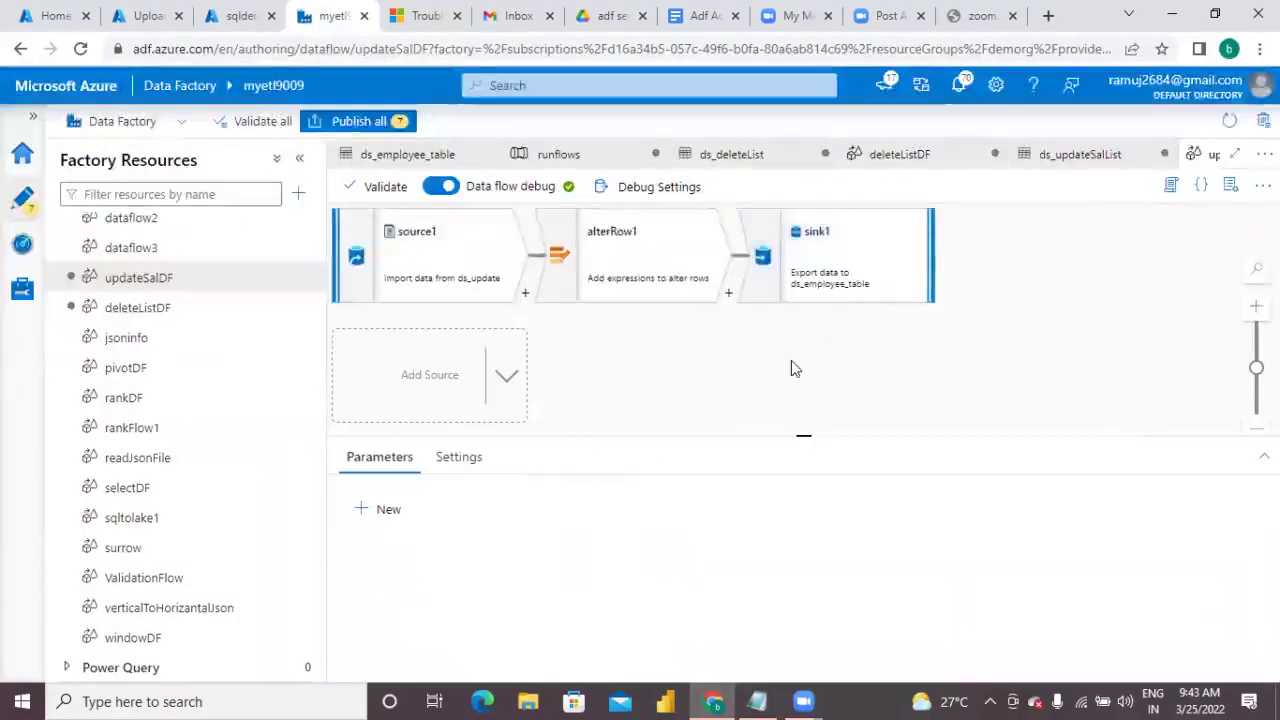
pyautogui.click(632, 285)
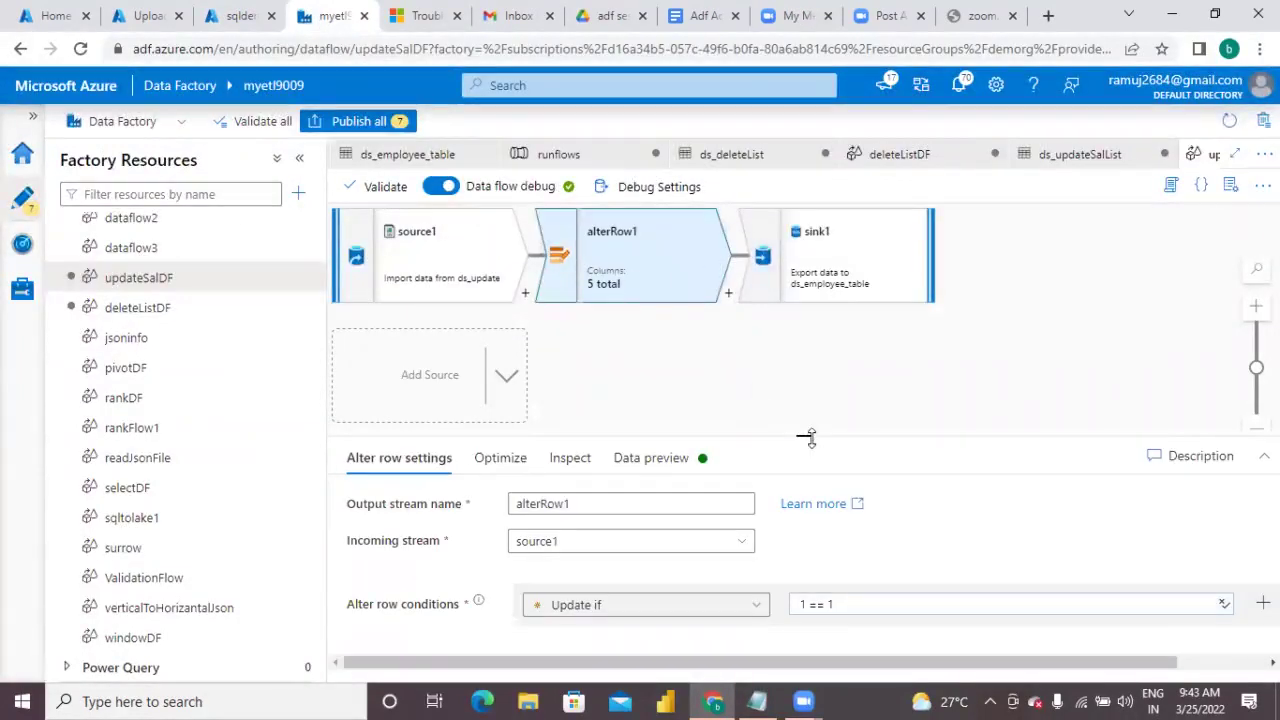
pyautogui.moveTo(803, 435); pyautogui.dragTo(800, 287)
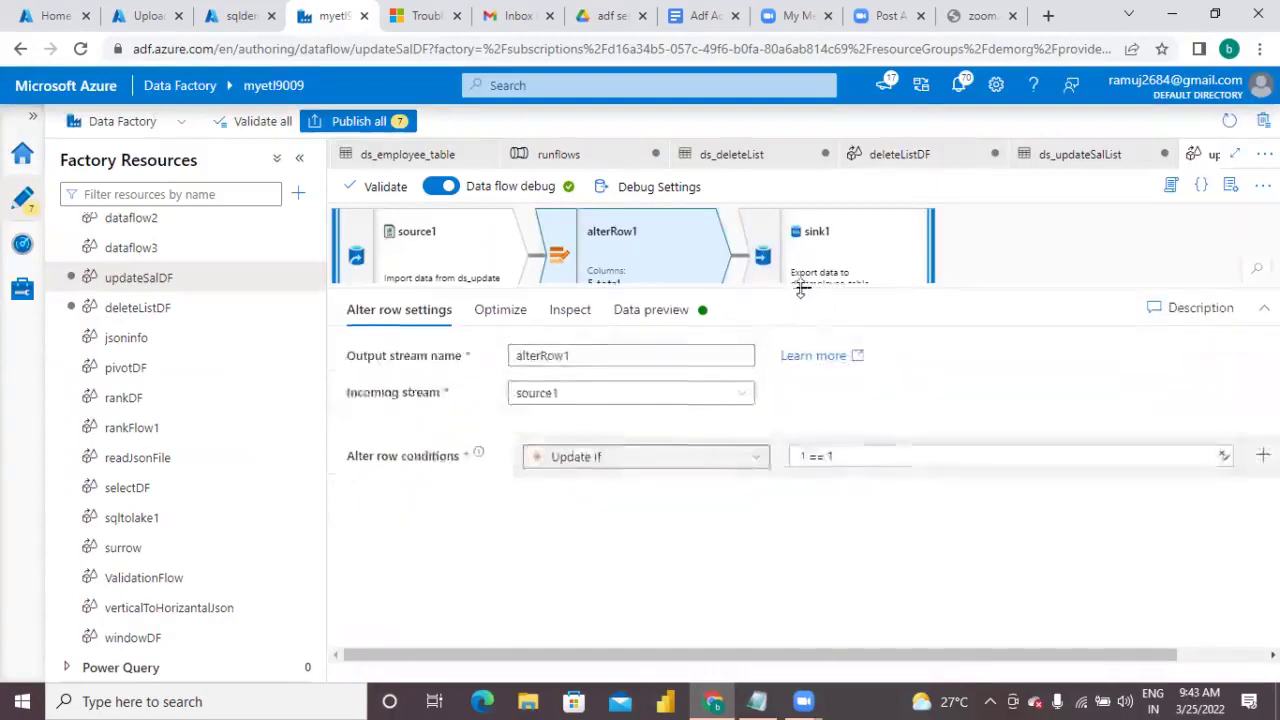
pyautogui.click(572, 314)
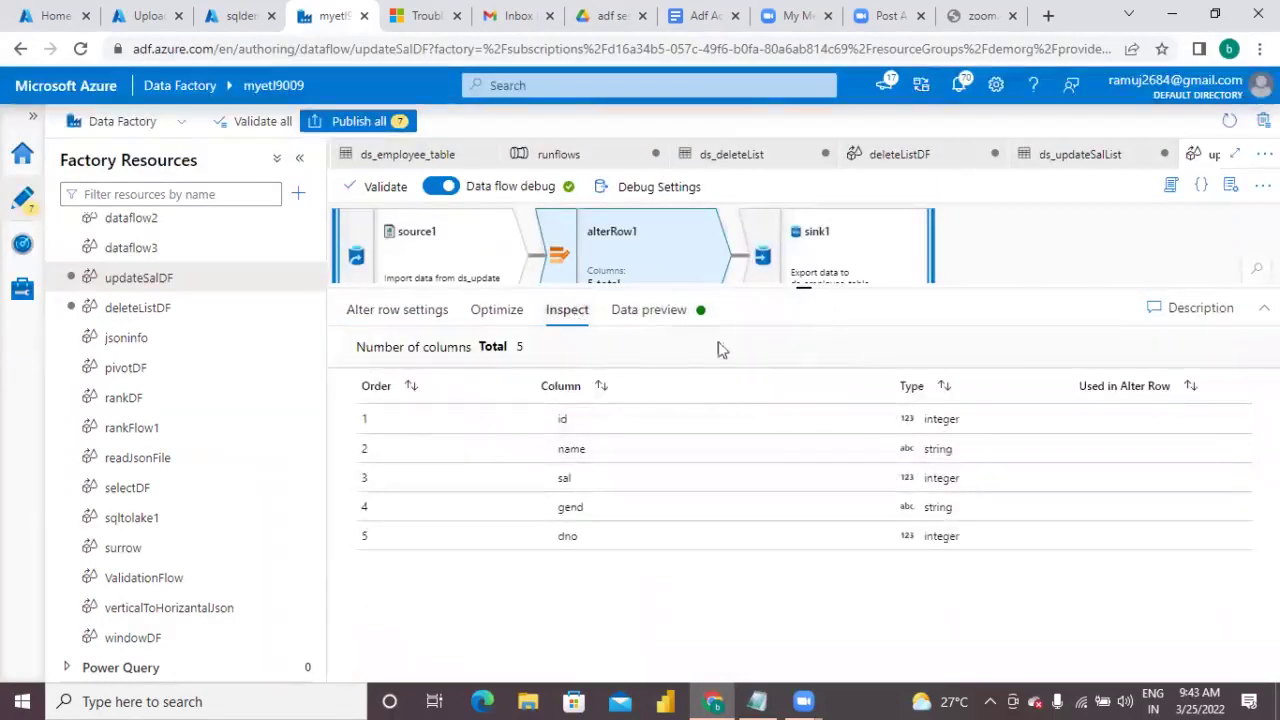
# Step: Set sink1's update method to Allow insert only, with Allow update cleared, and refresh its data preview
pyautogui.click(846, 253)
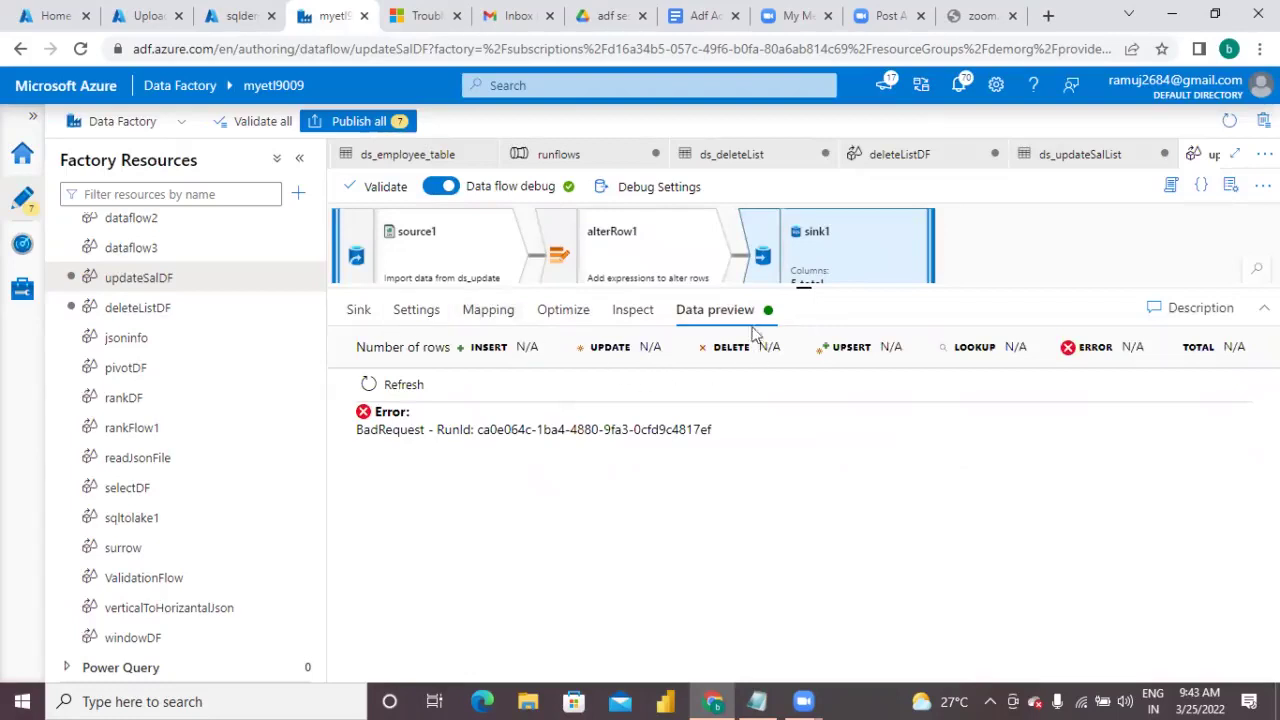
pyautogui.click(405, 312)
pyautogui.click(516, 445)
pyautogui.click(516, 351)
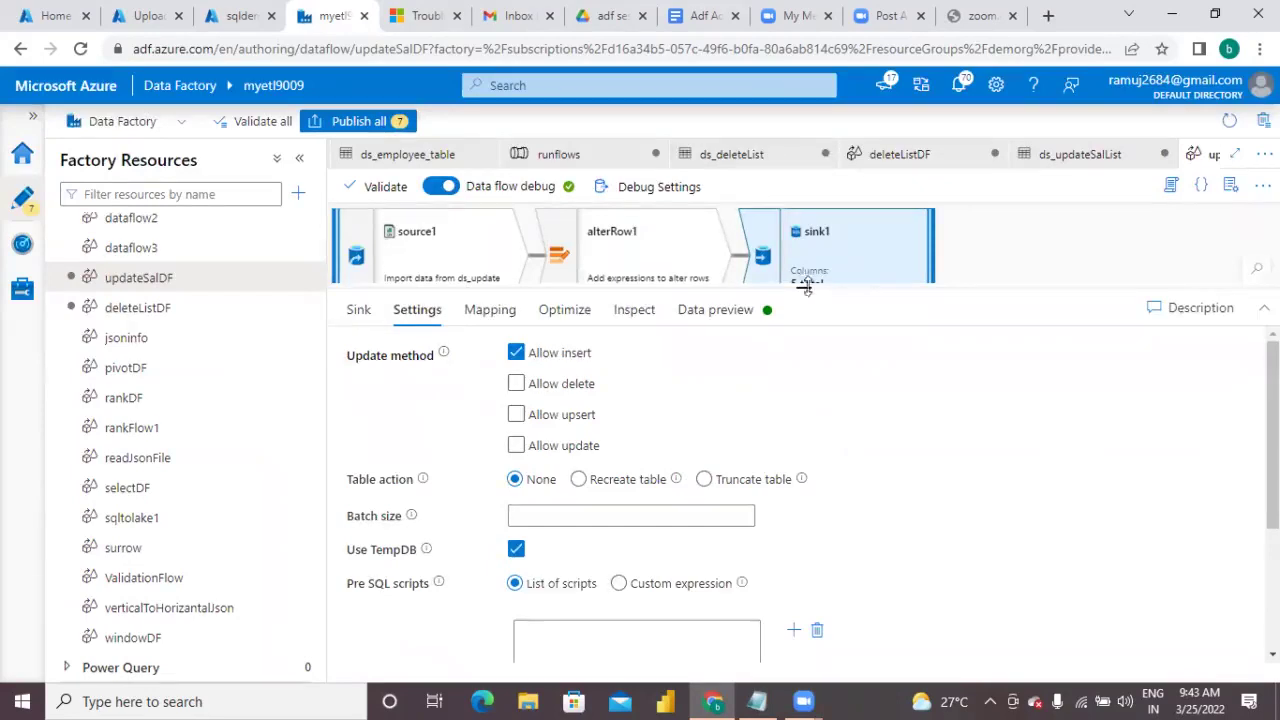
pyautogui.moveTo(805, 285); pyautogui.dragTo(805, 357)
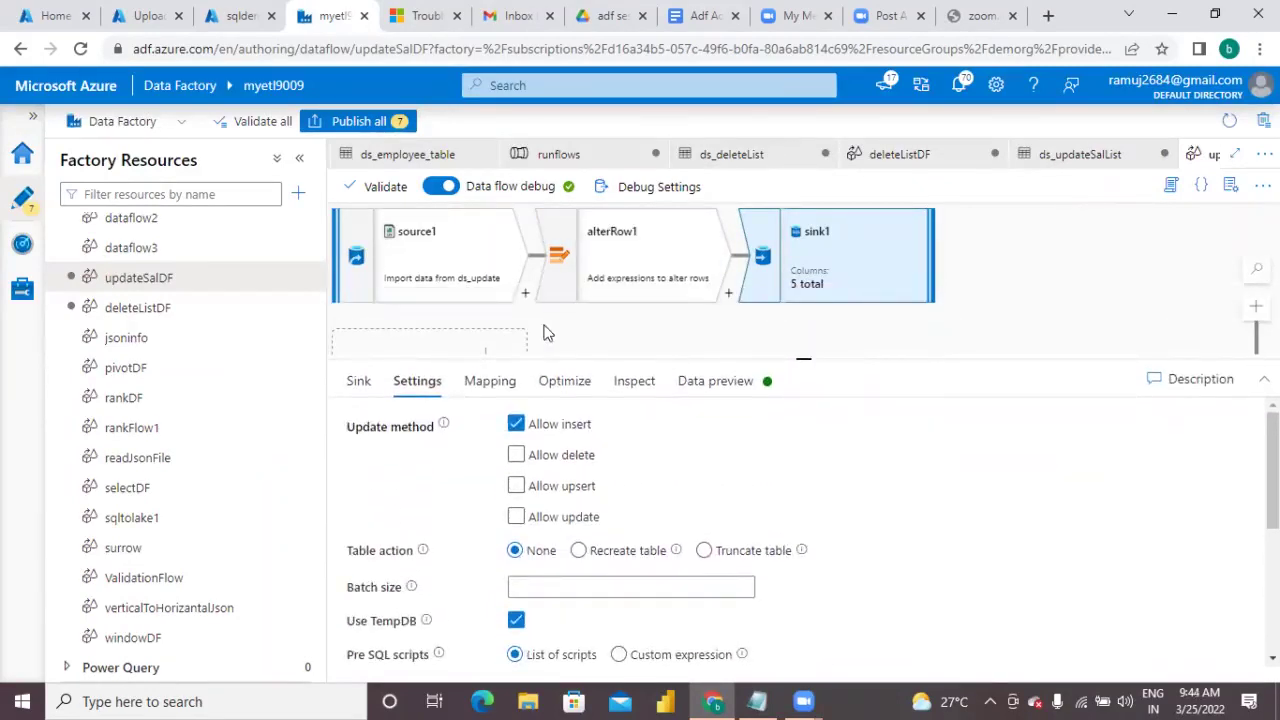
pyautogui.click(721, 386)
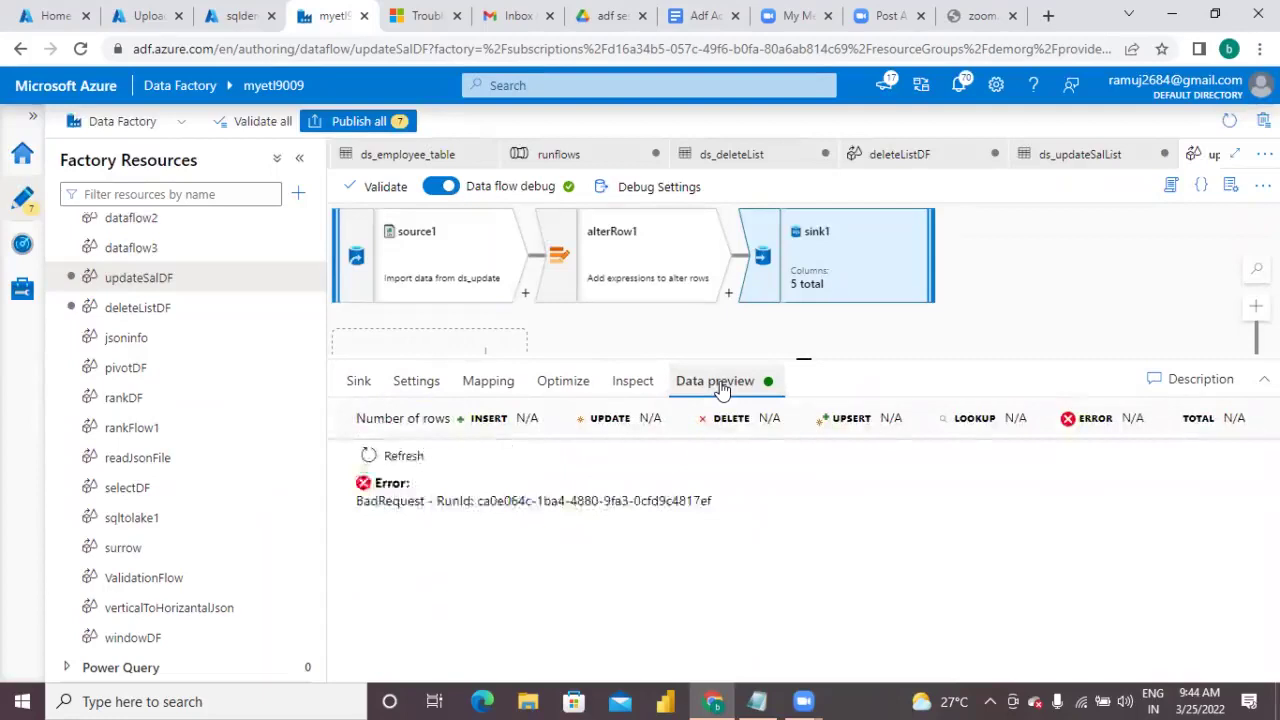
pyautogui.click(398, 458)
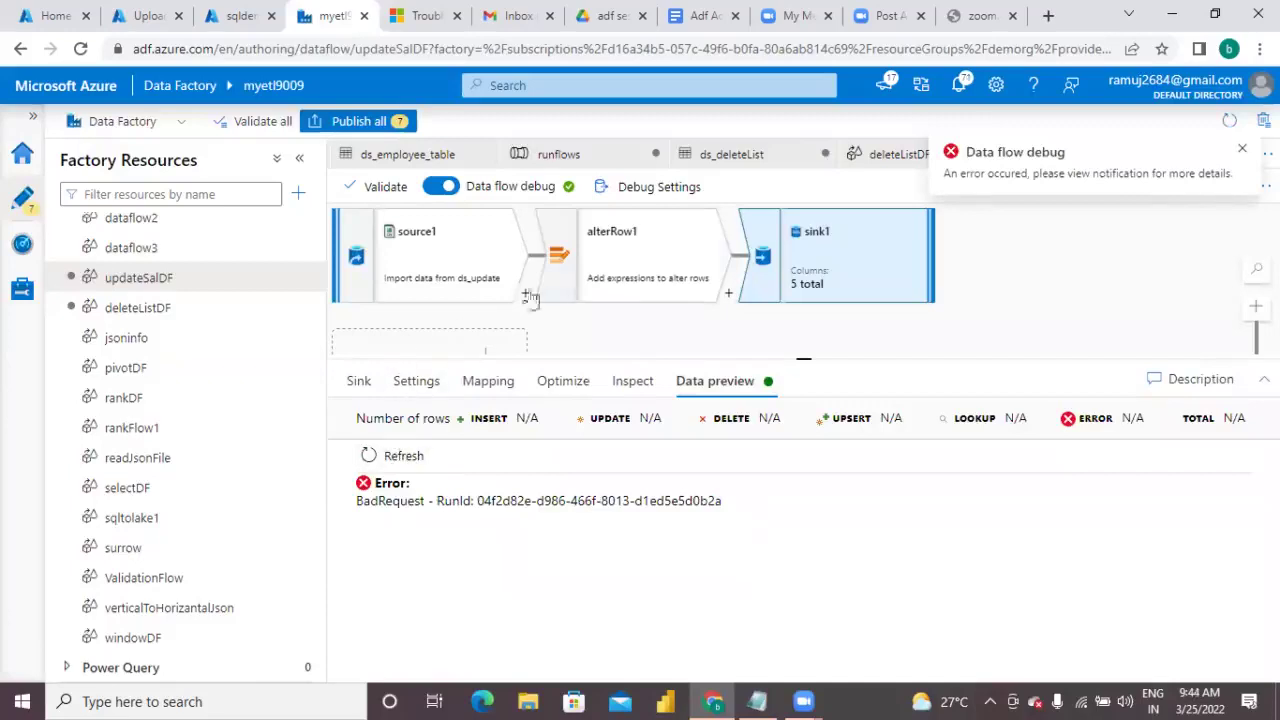
# Step: Restart data flow debug by ending the current session and starting a new one
pyautogui.click(440, 187)
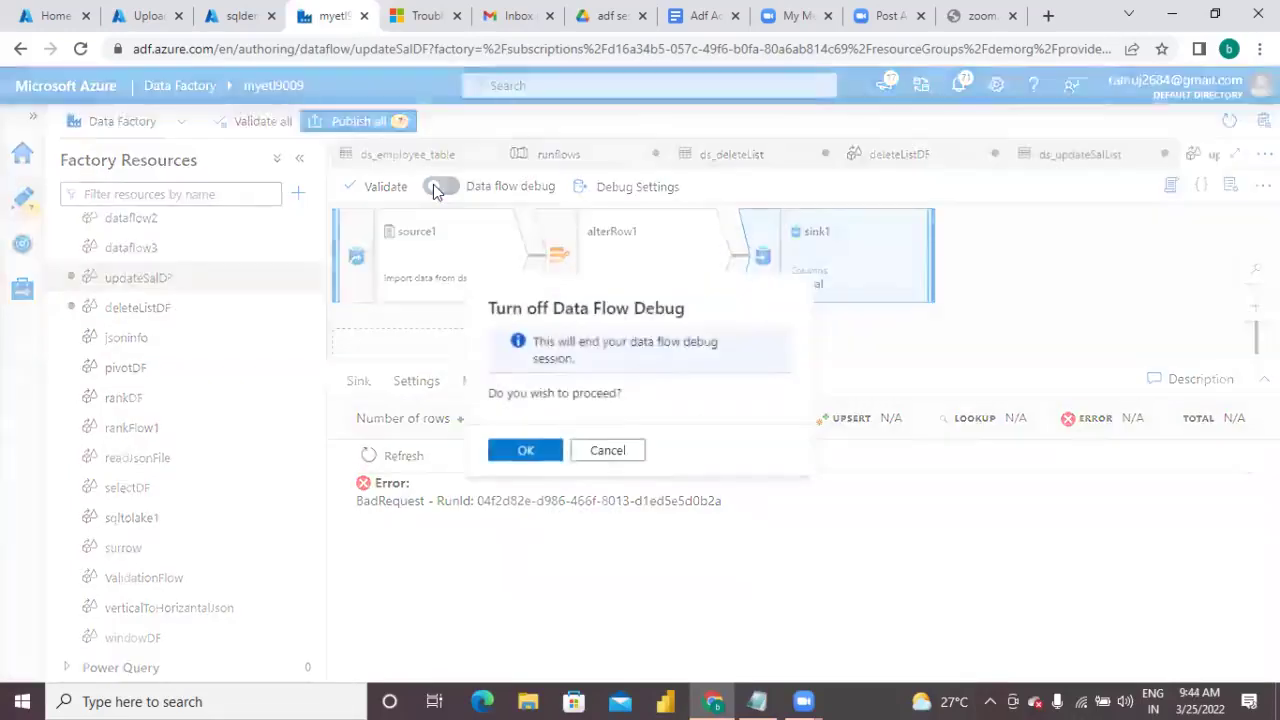
pyautogui.click(527, 450)
pyautogui.click(458, 188)
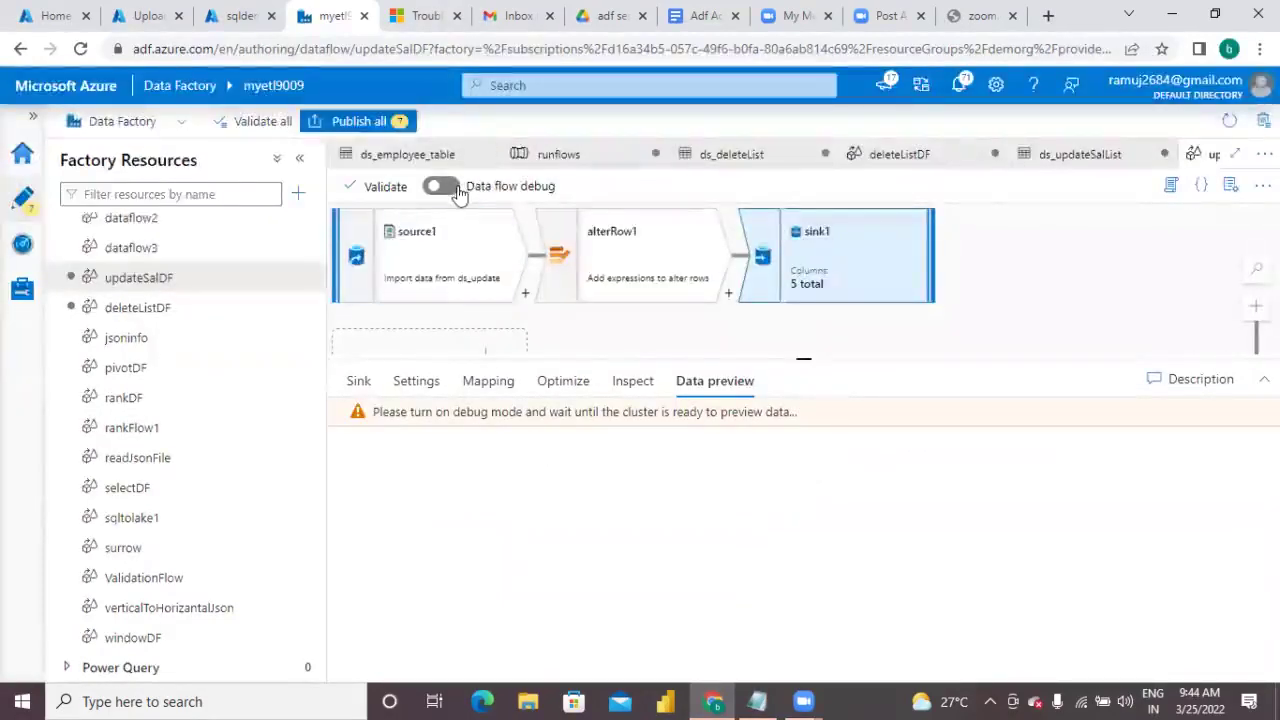
pyautogui.click(1045, 657)
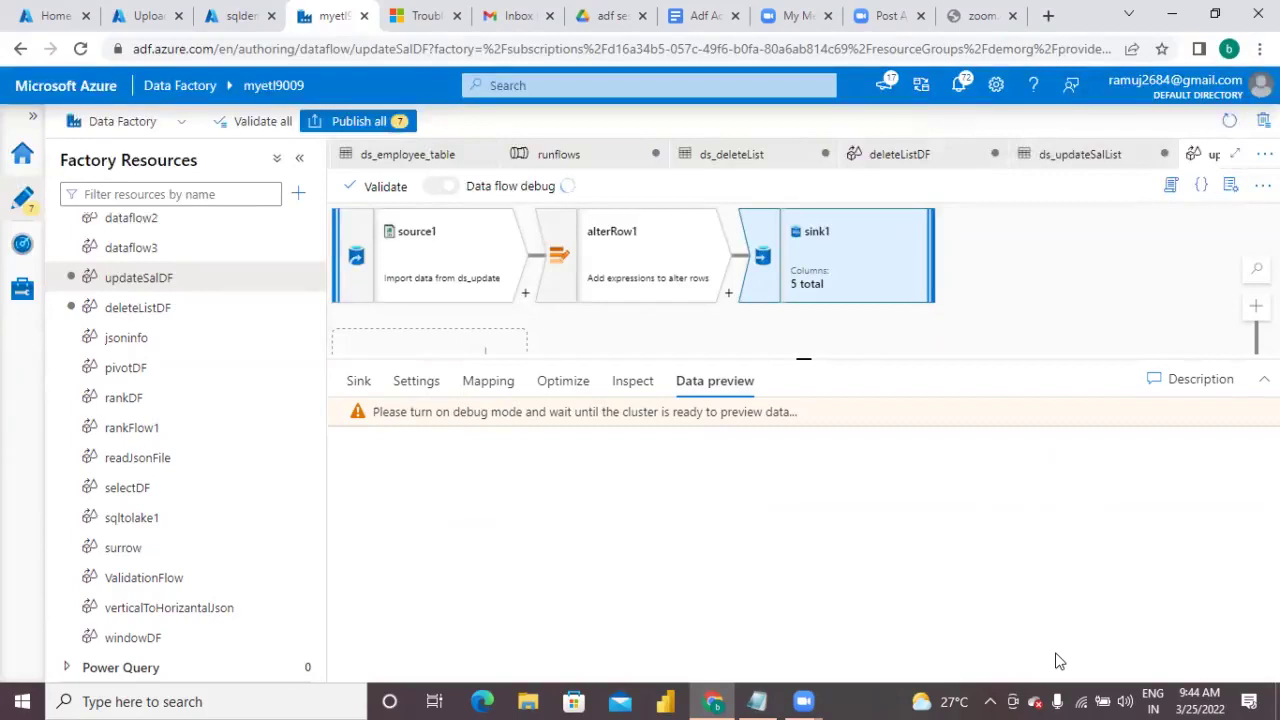
# Step: Set the type of alterRow1's alter row condition to Insert if
pyautogui.click(667, 281)
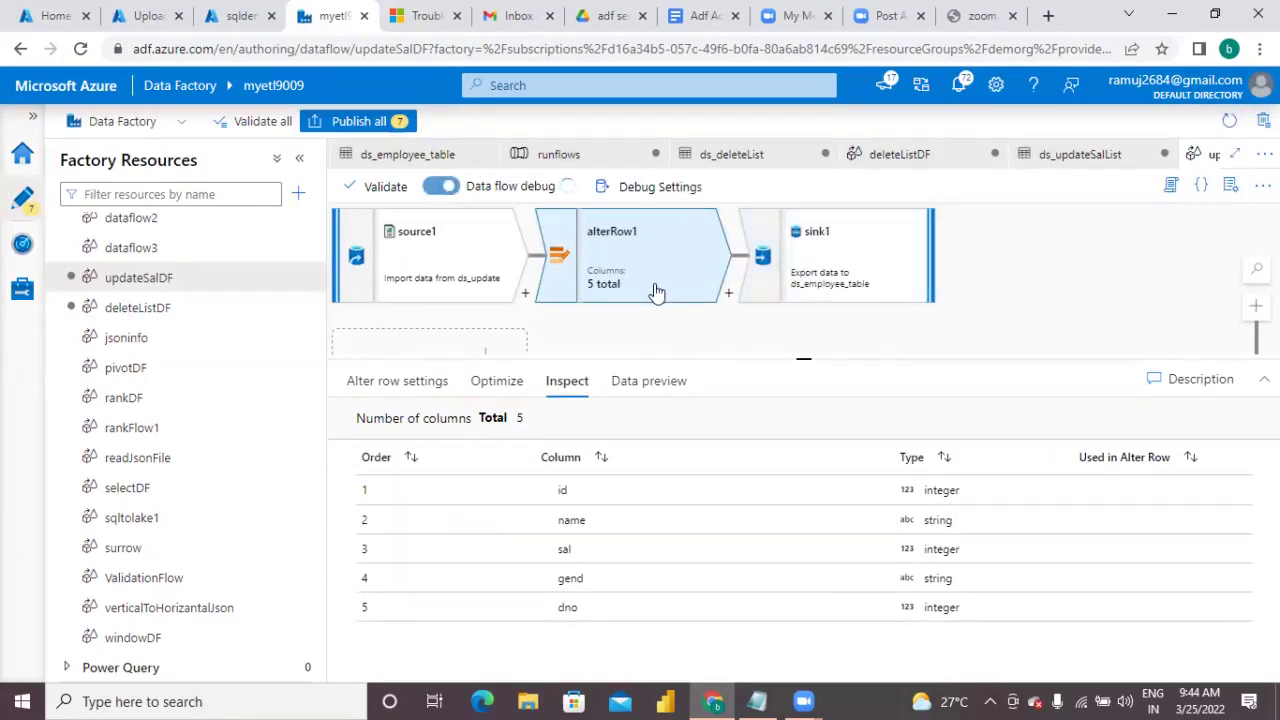
pyautogui.click(415, 382)
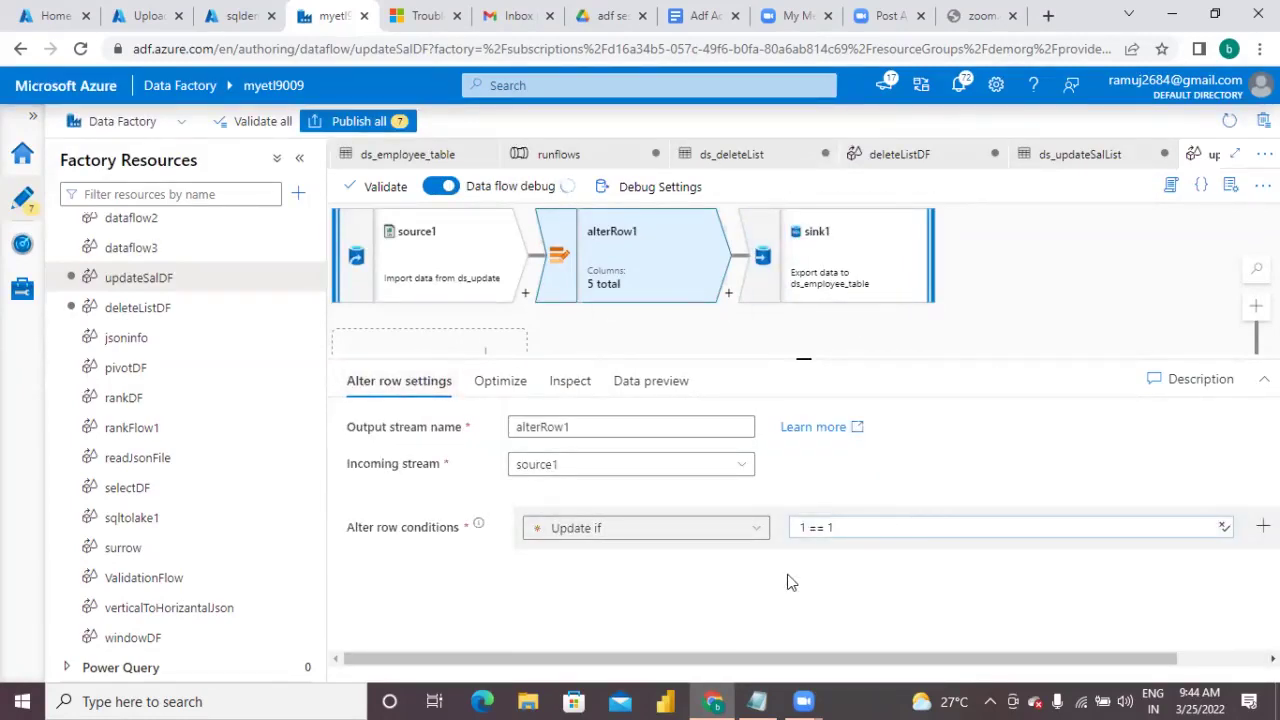
pyautogui.click(754, 530)
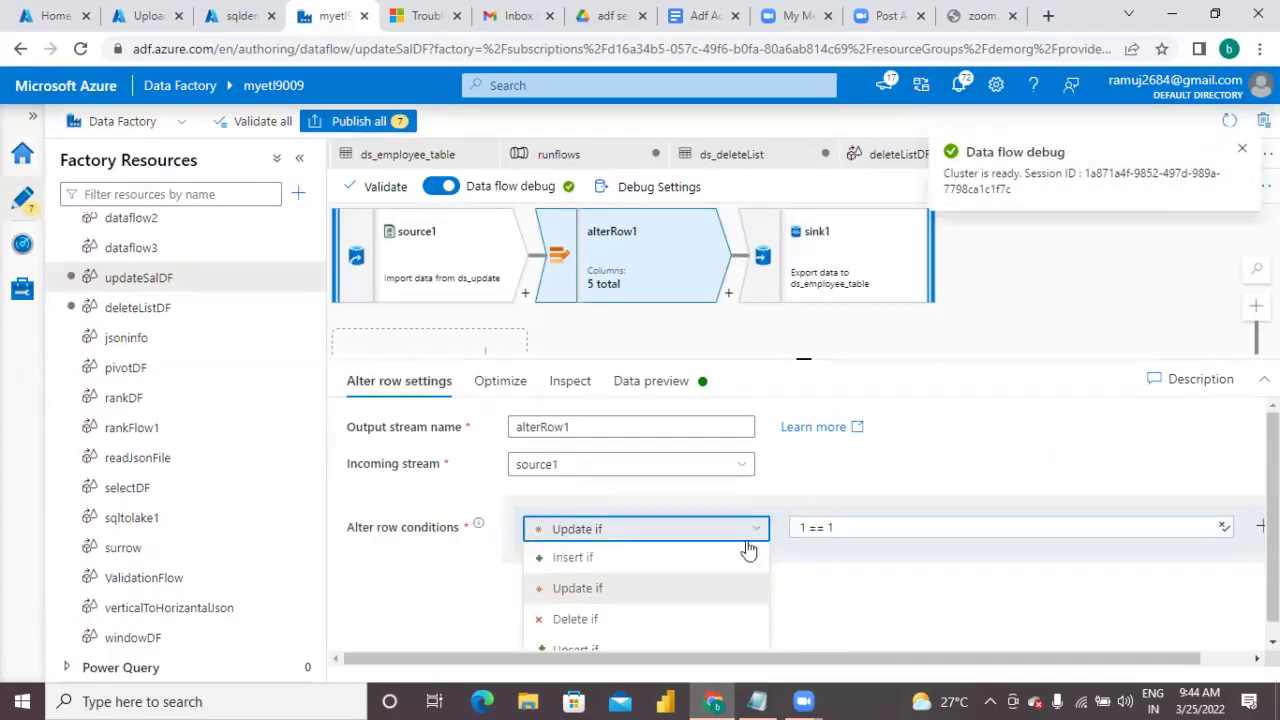
pyautogui.click(732, 559)
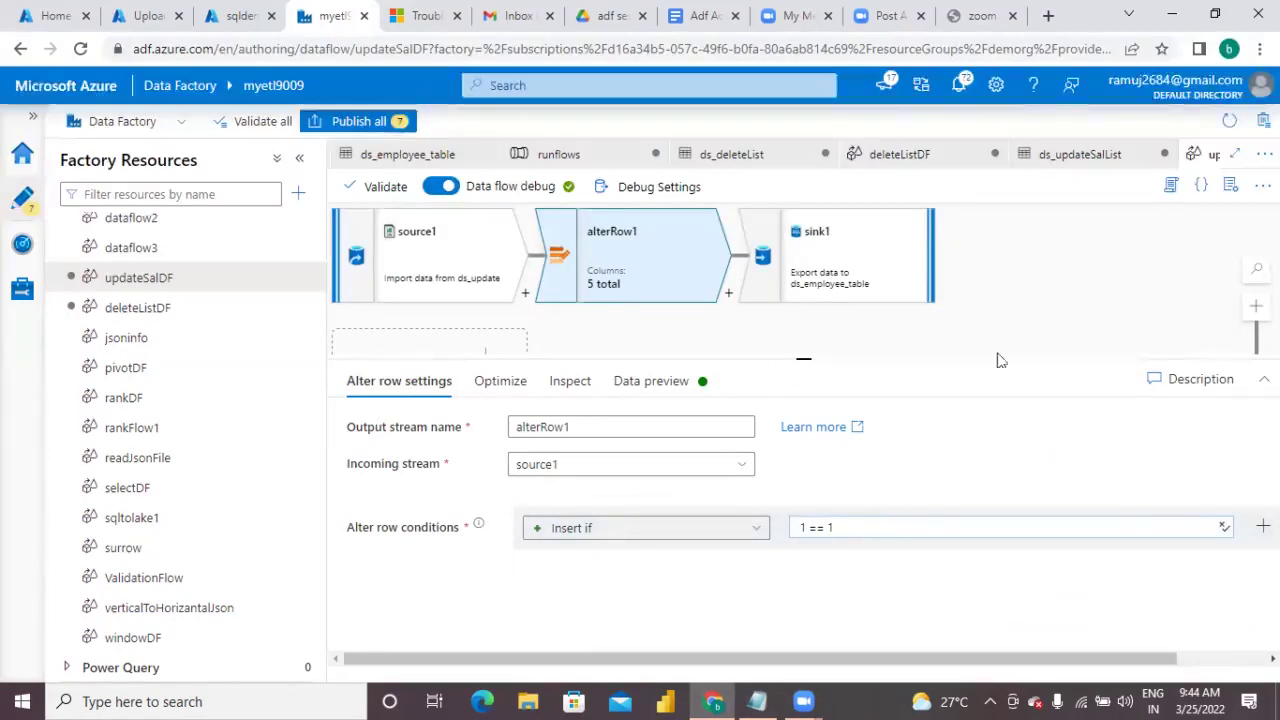
# Step: Refresh alterRow1's data preview and review its partition option and alter row settings
pyautogui.click(675, 384)
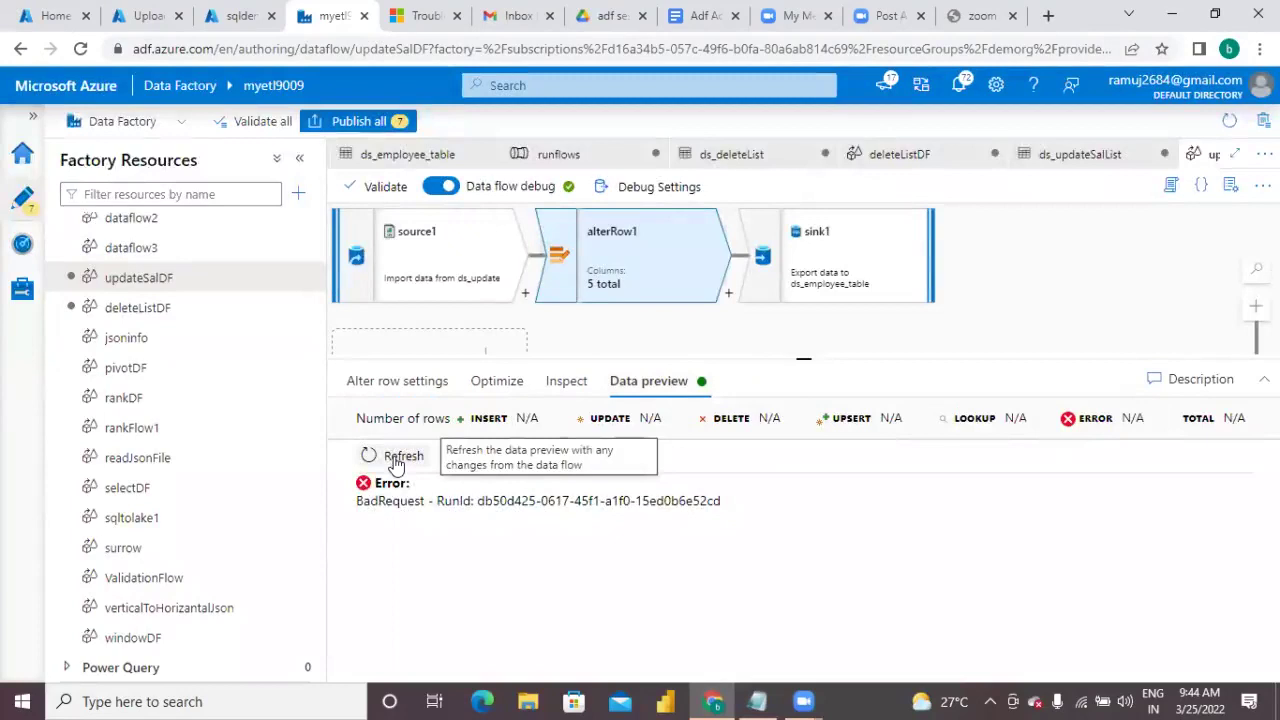
pyautogui.click(393, 460)
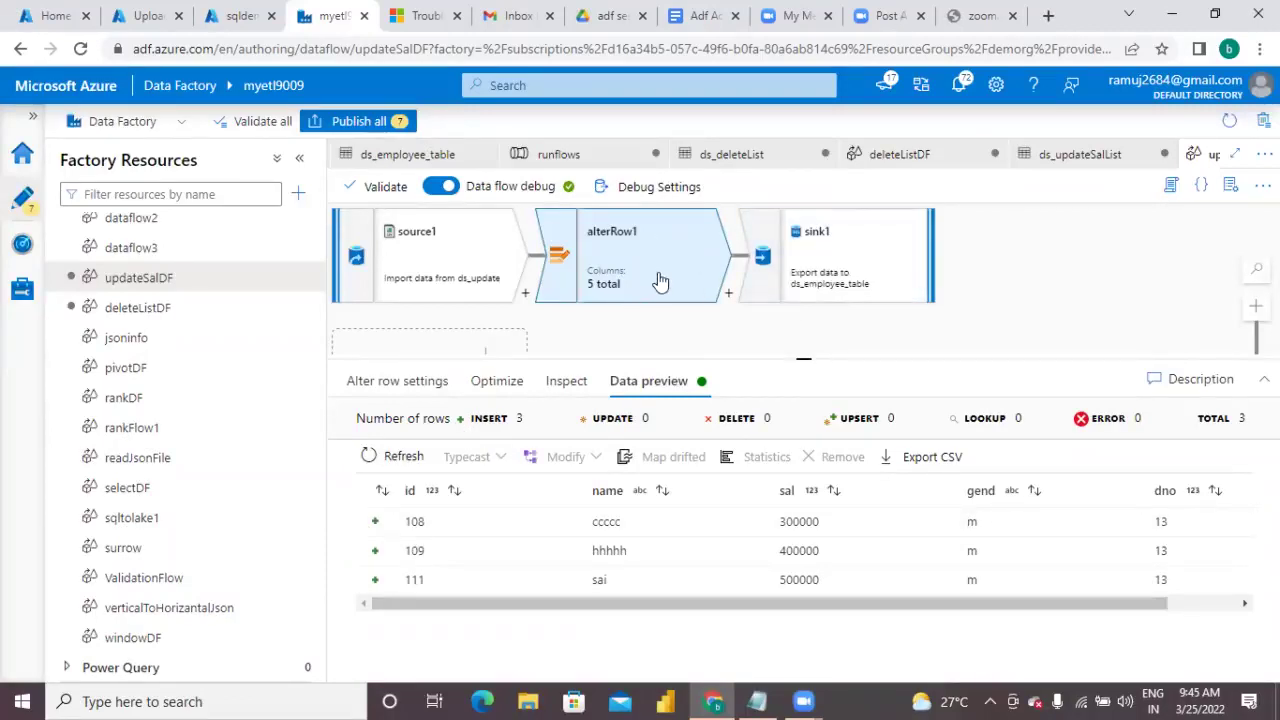
pyautogui.click(505, 381)
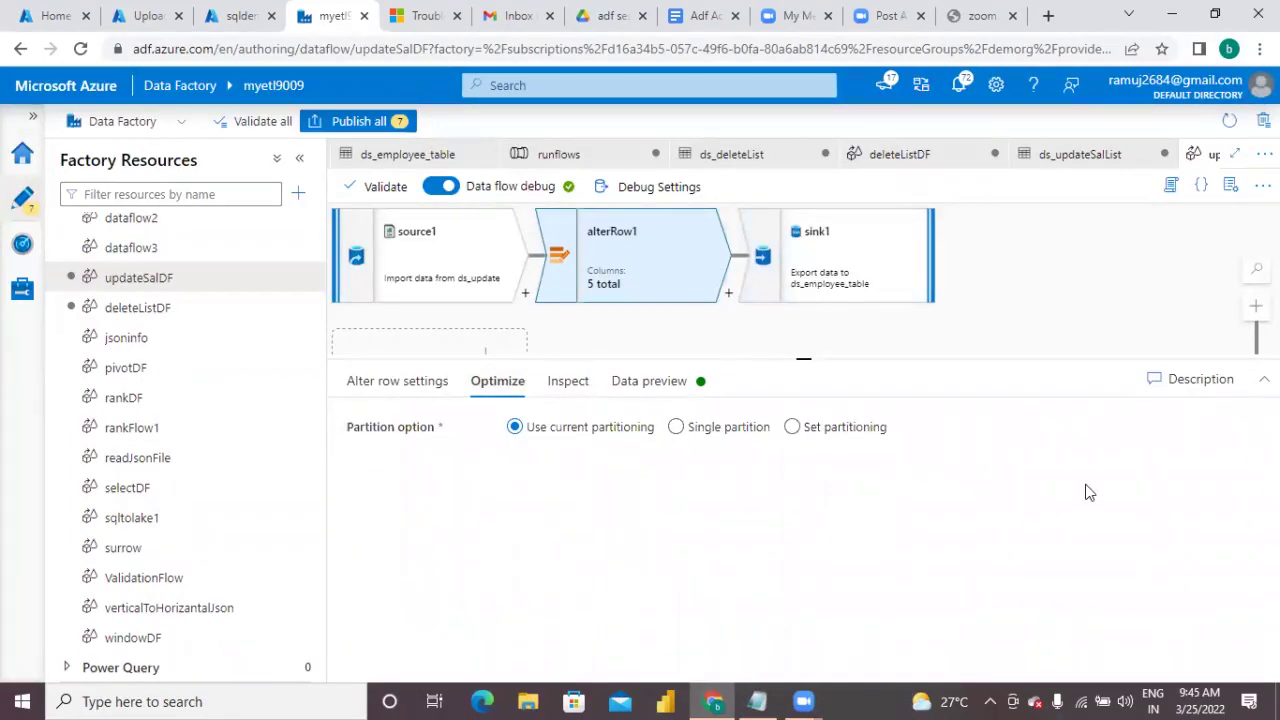
pyautogui.click(420, 381)
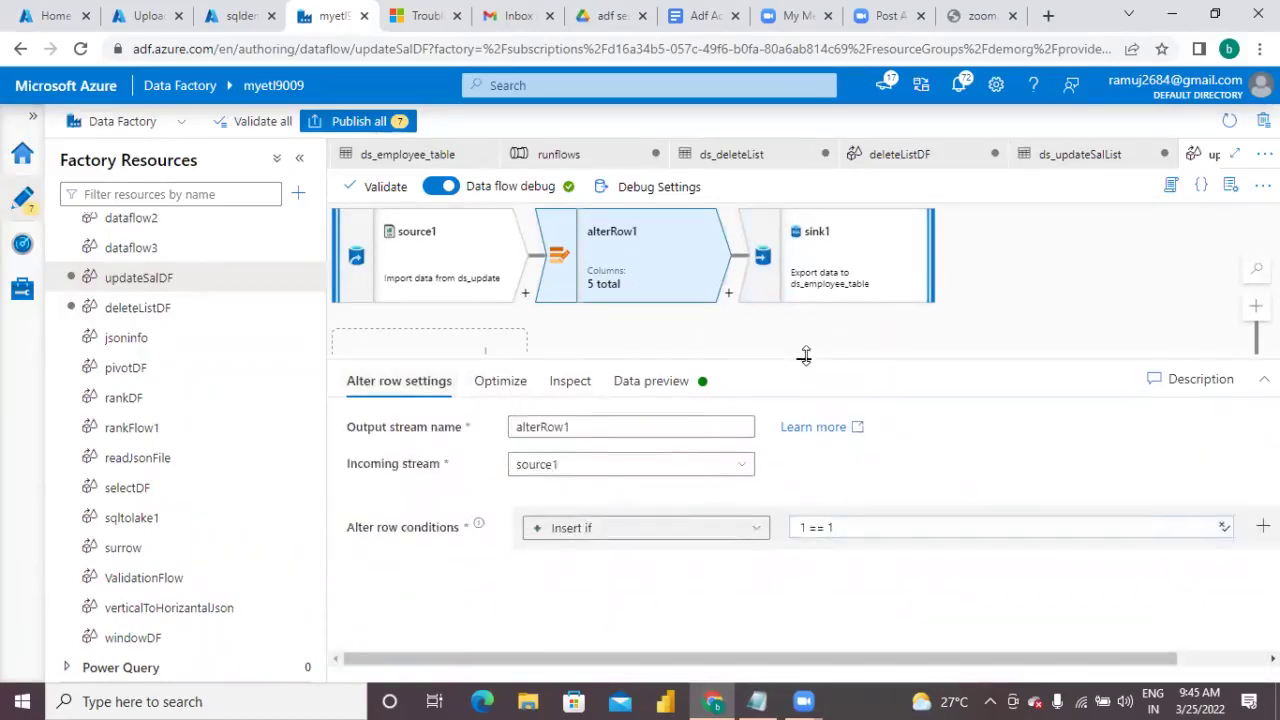
# Step: Set the type of alterRow1's alter row condition to Upsert if
pyautogui.moveTo(805, 356); pyautogui.dragTo(805, 320)
pyautogui.click(758, 503)
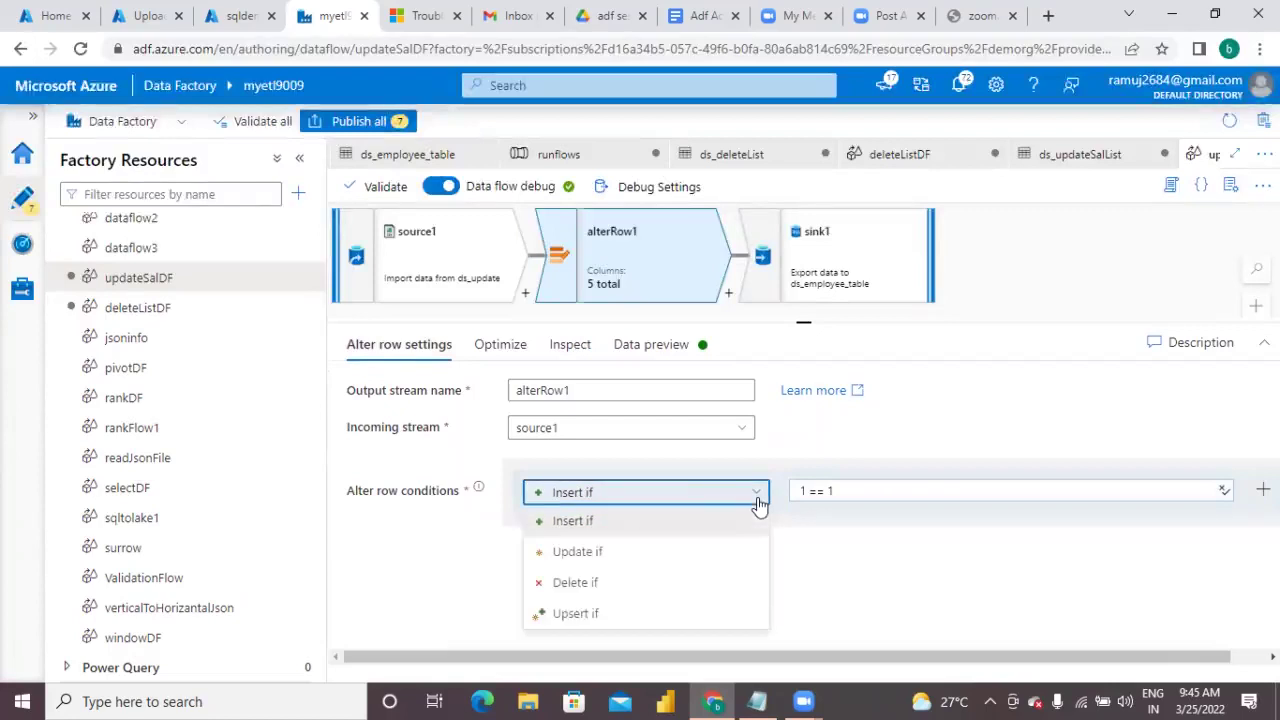
pyautogui.click(632, 618)
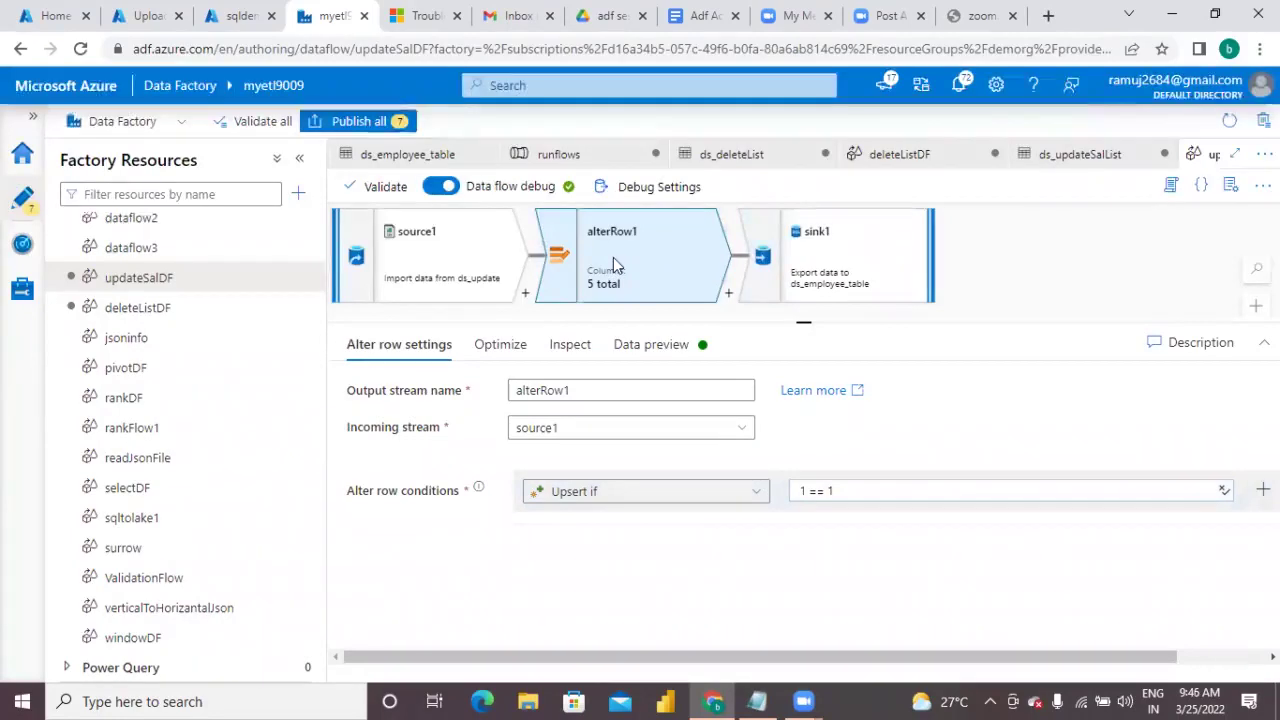
# Step: Set alterRow1's alter row condition to Update if and refresh its data preview
pyautogui.click(658, 500)
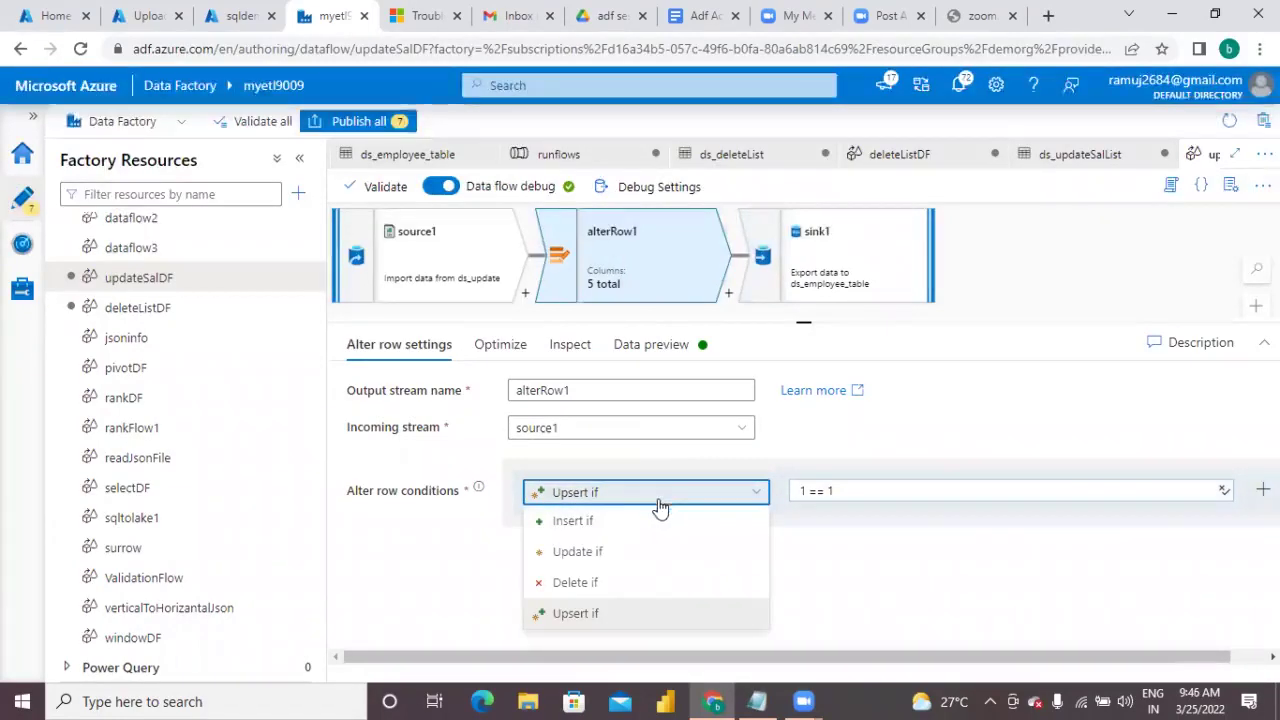
pyautogui.click(622, 560)
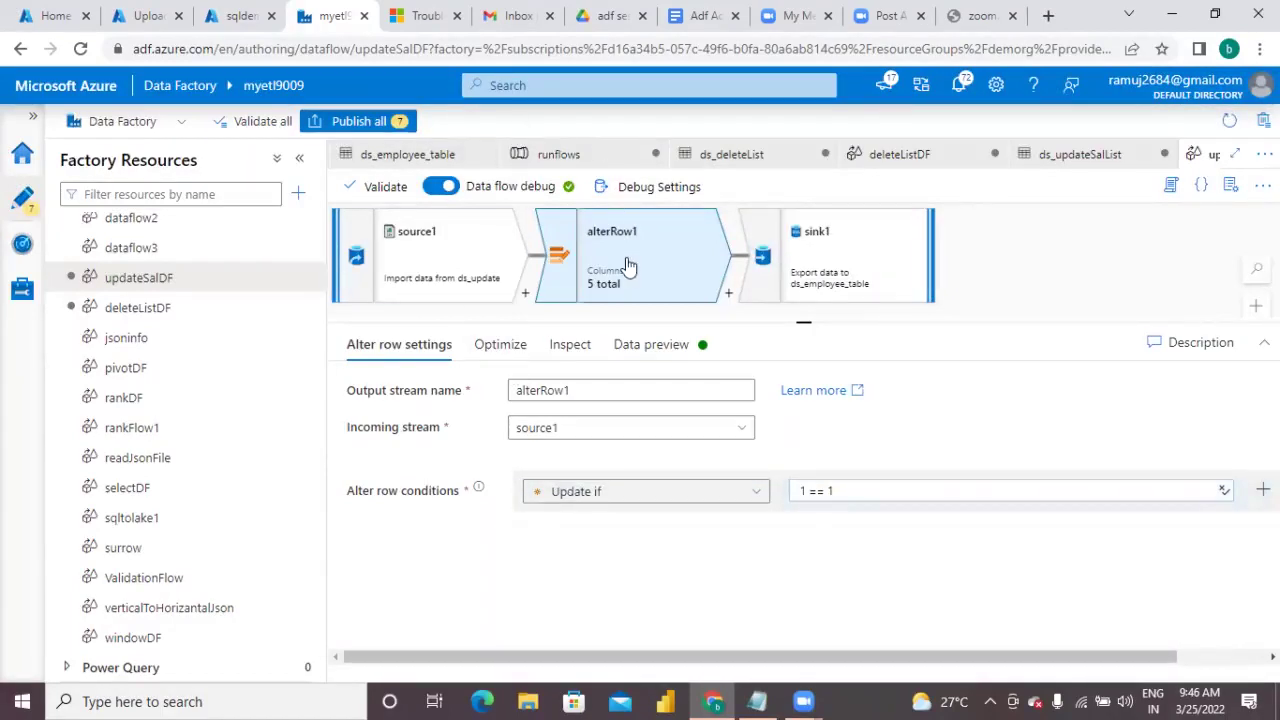
pyautogui.click(673, 350)
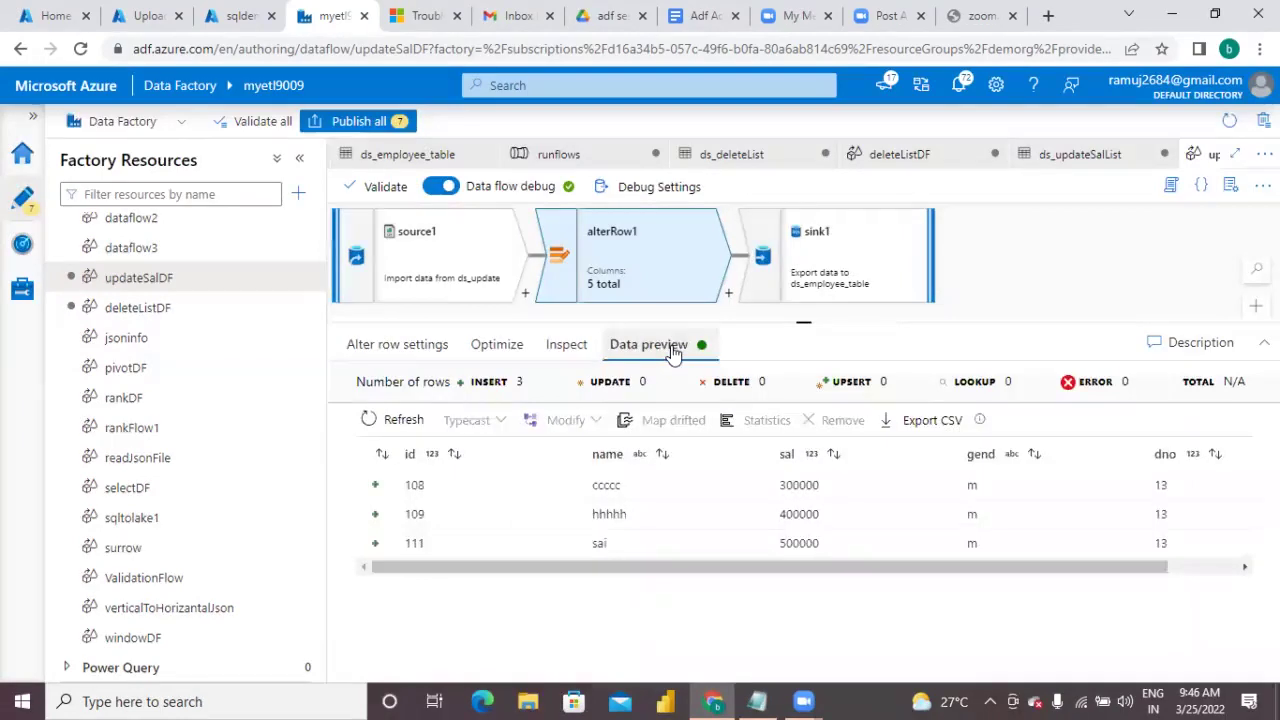
pyautogui.click(366, 428)
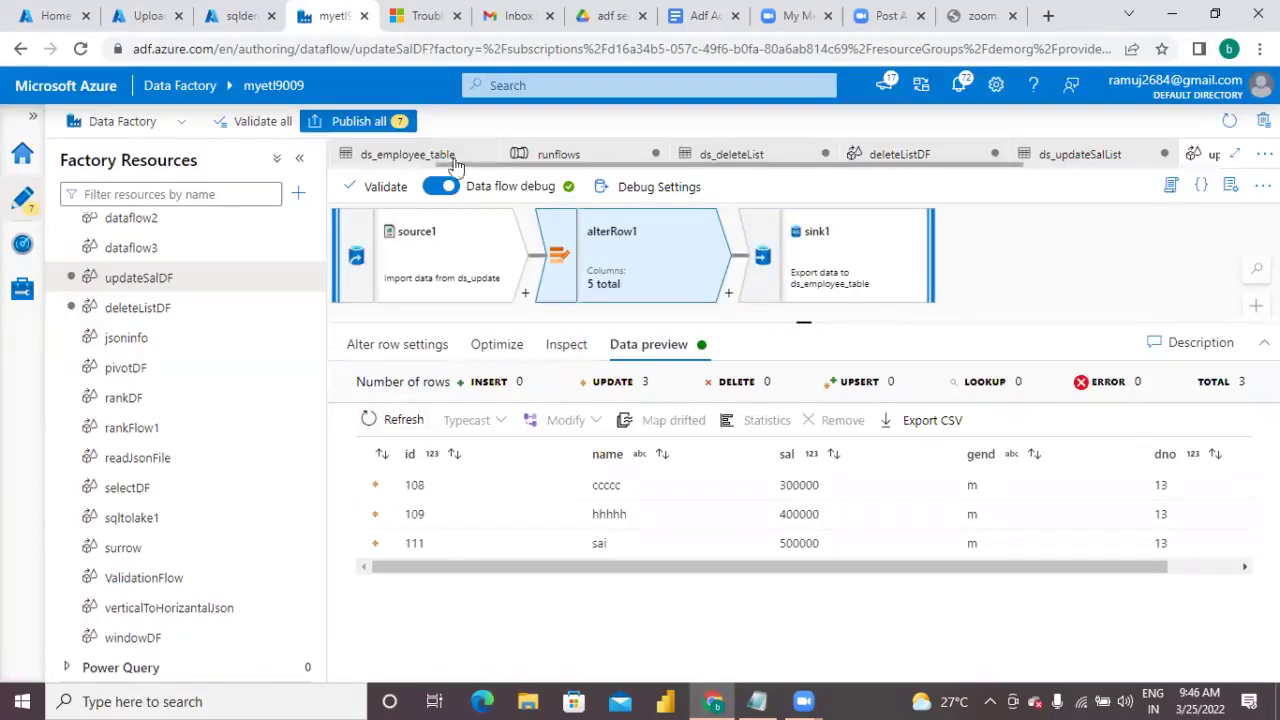
# Step: Start a debug run of the runflows pipeline with its Data flow1 activity
pyautogui.click(565, 155)
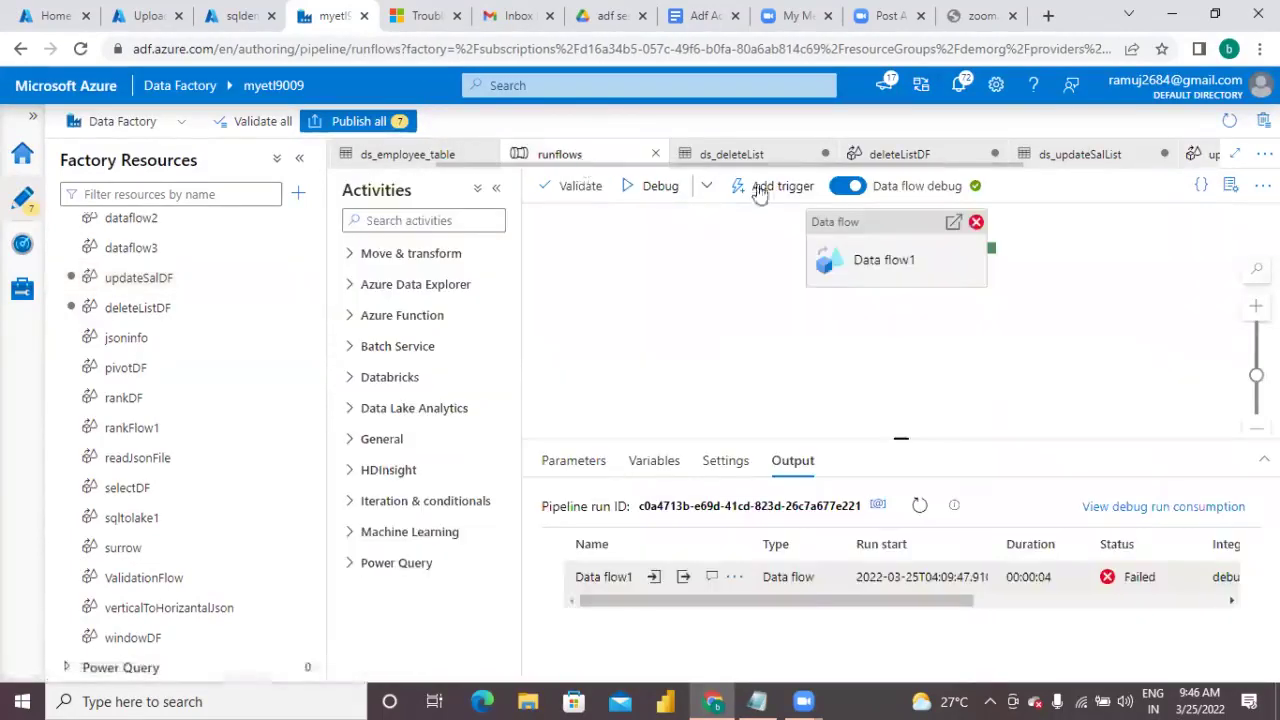
pyautogui.click(898, 261)
pyautogui.click(656, 190)
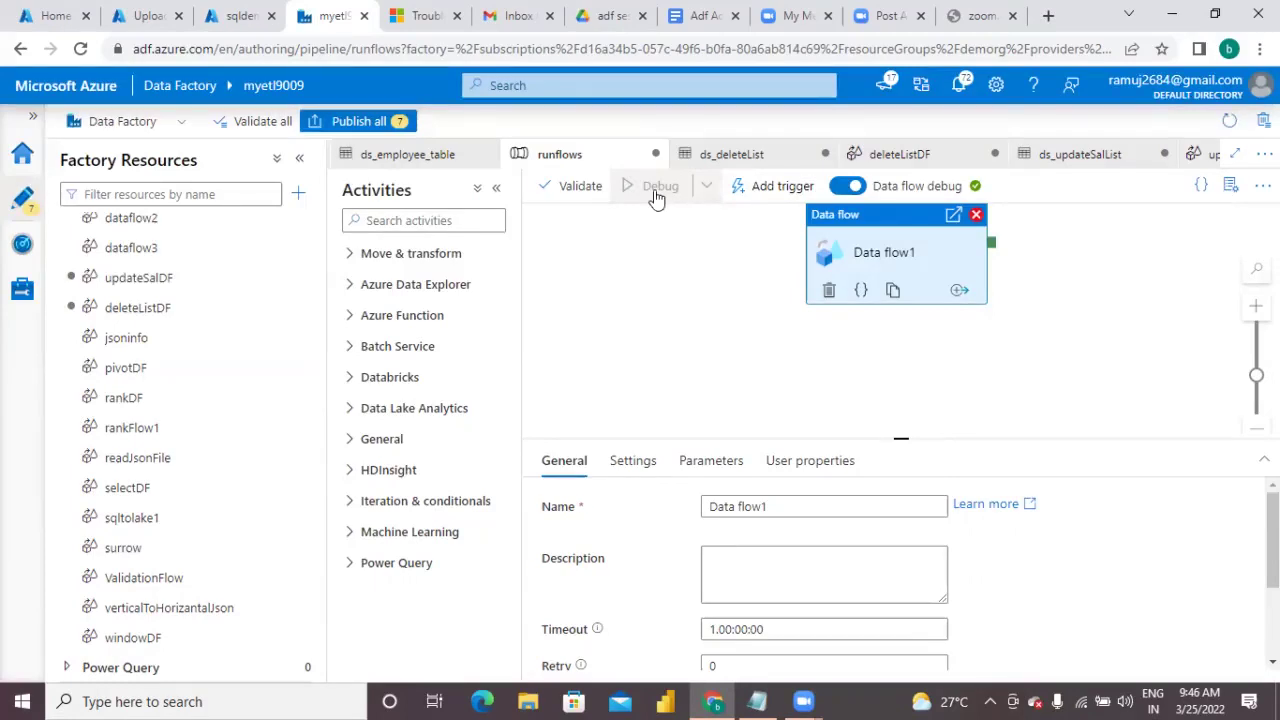
pyautogui.click(979, 362)
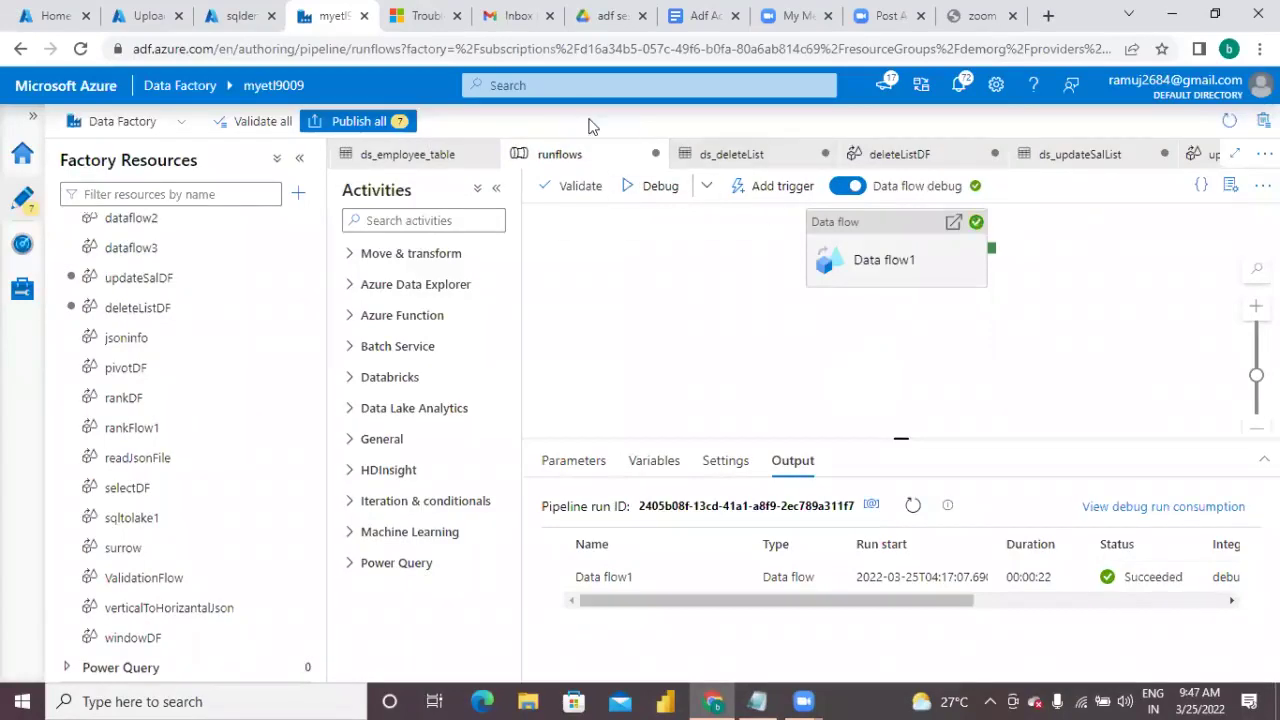
# Step: Switch to the sqldemodb query editor and add the sal column between name and dno in the employee select query
pyautogui.click(241, 16)
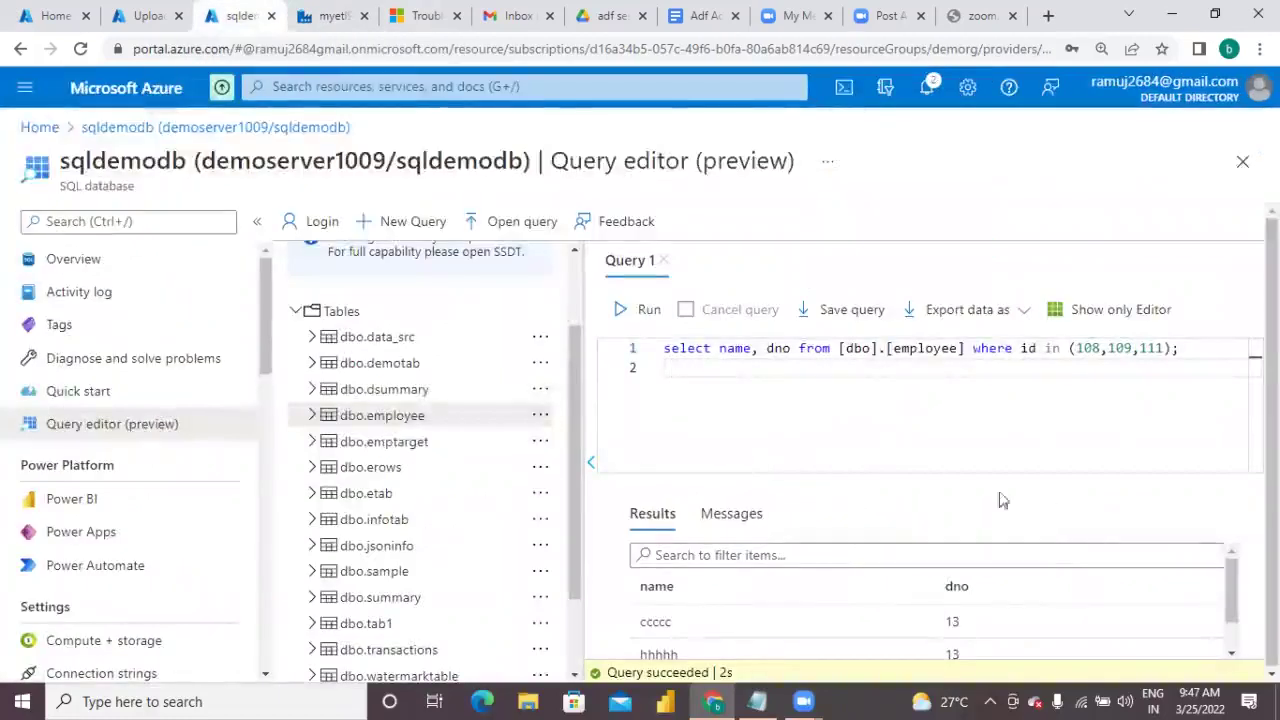
pyautogui.press('Up')
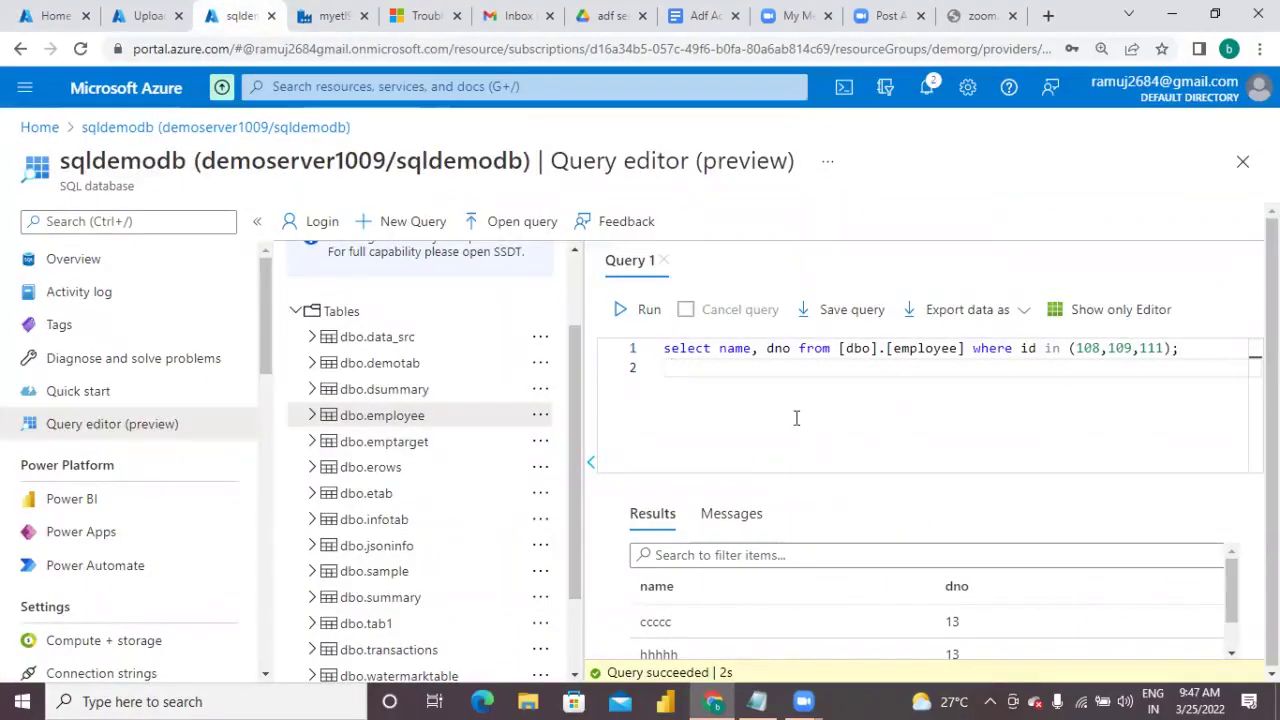
pyautogui.press('Right')
pyautogui.press('Right')
pyautogui.press('Right')
pyautogui.press('Right')
pyautogui.press('Right')
pyautogui.press('Right')
pyautogui.press('Right')
pyautogui.press('Right')
pyautogui.press('Right')
pyautogui.press('Right')
pyautogui.press('Right')
pyautogui.press('Right')
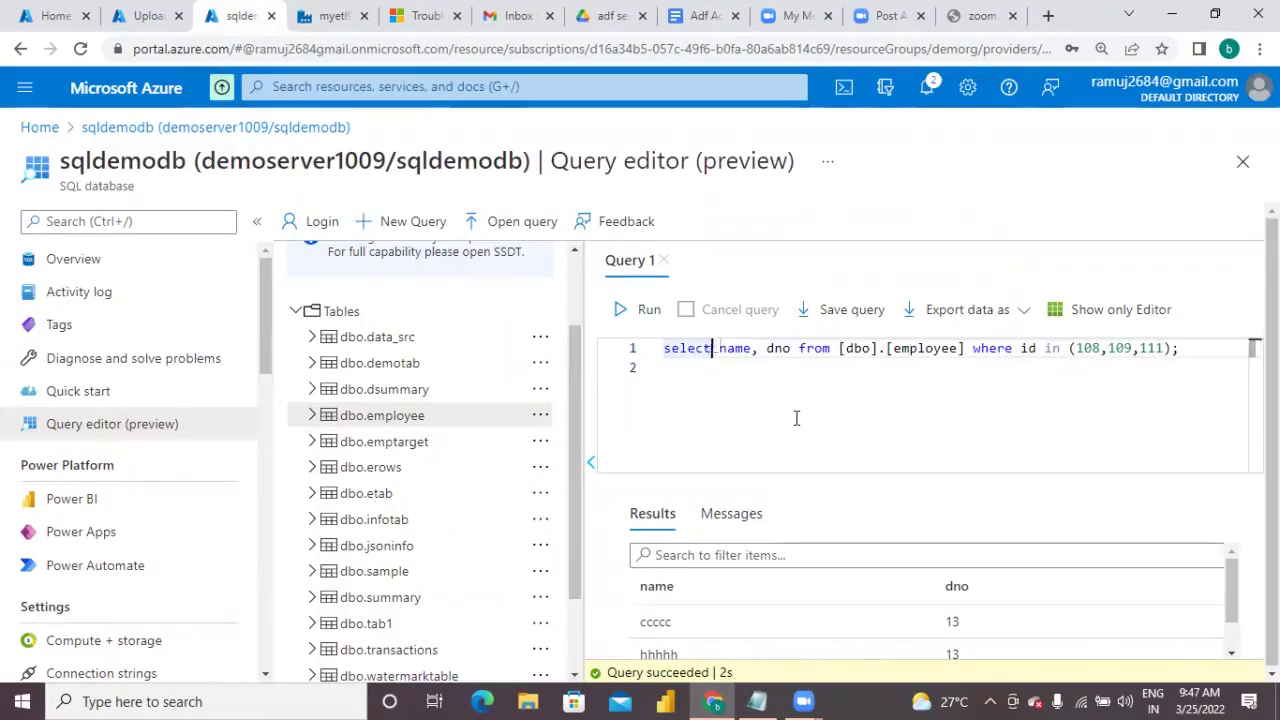
pyautogui.write('sal,')
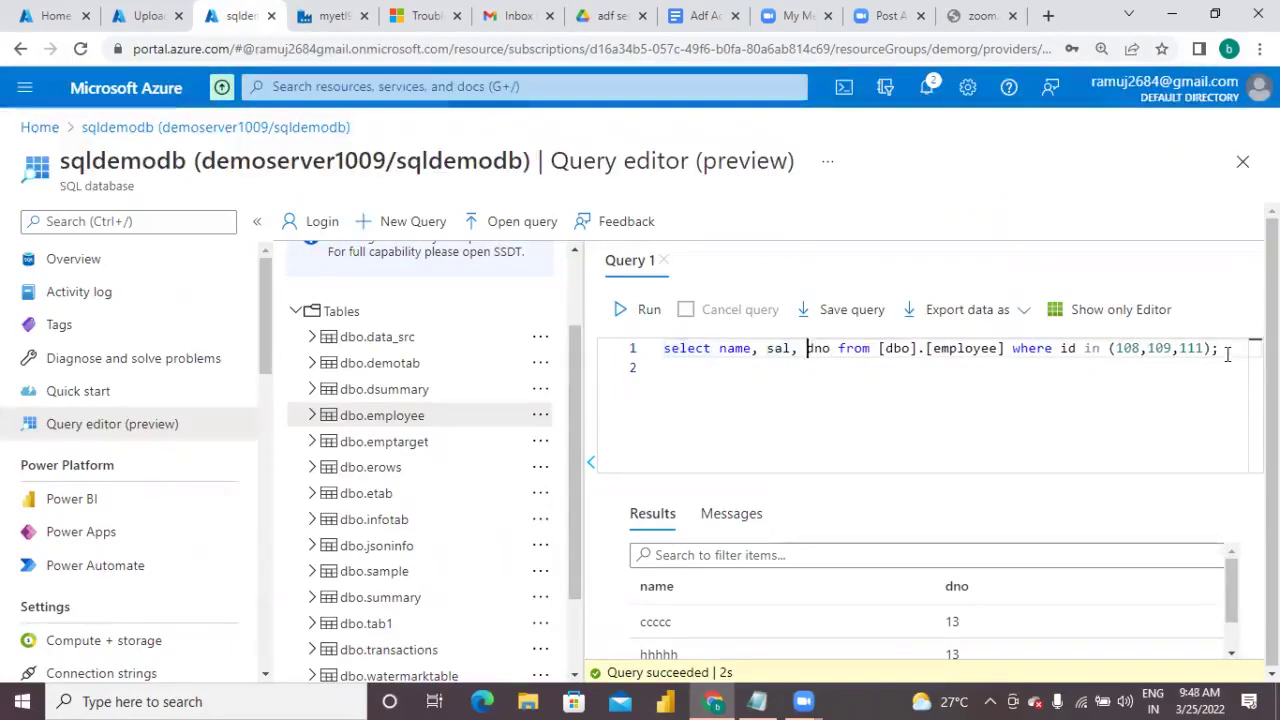
# Step: Run the query and review the salaries of employees 108, 109 and 111
pyautogui.click(627, 309)
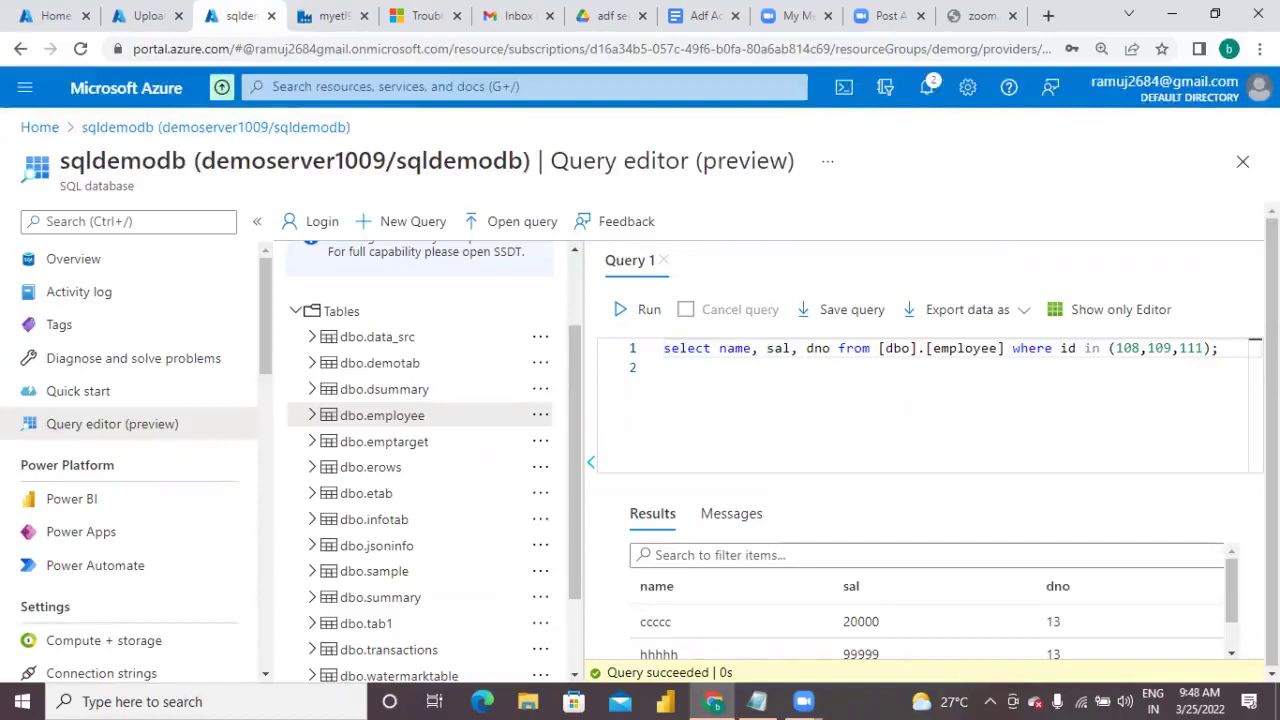
pyautogui.click(1230, 654)
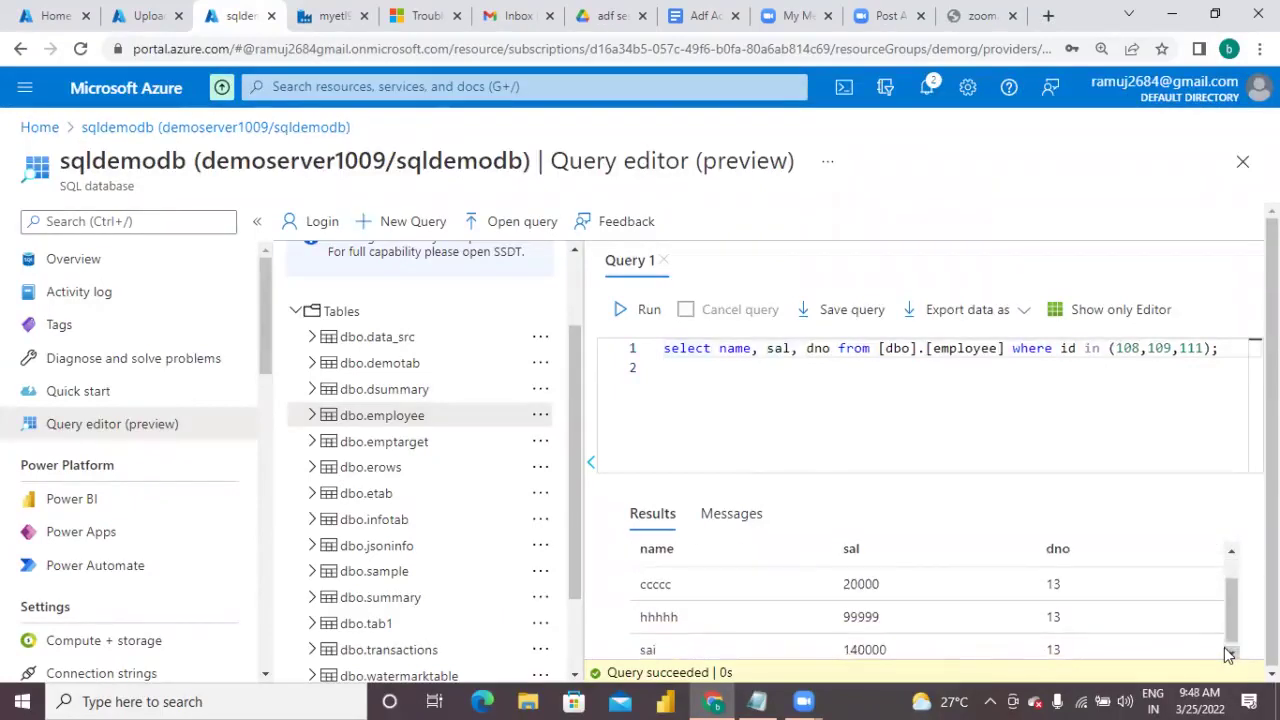
pyautogui.click(1231, 551)
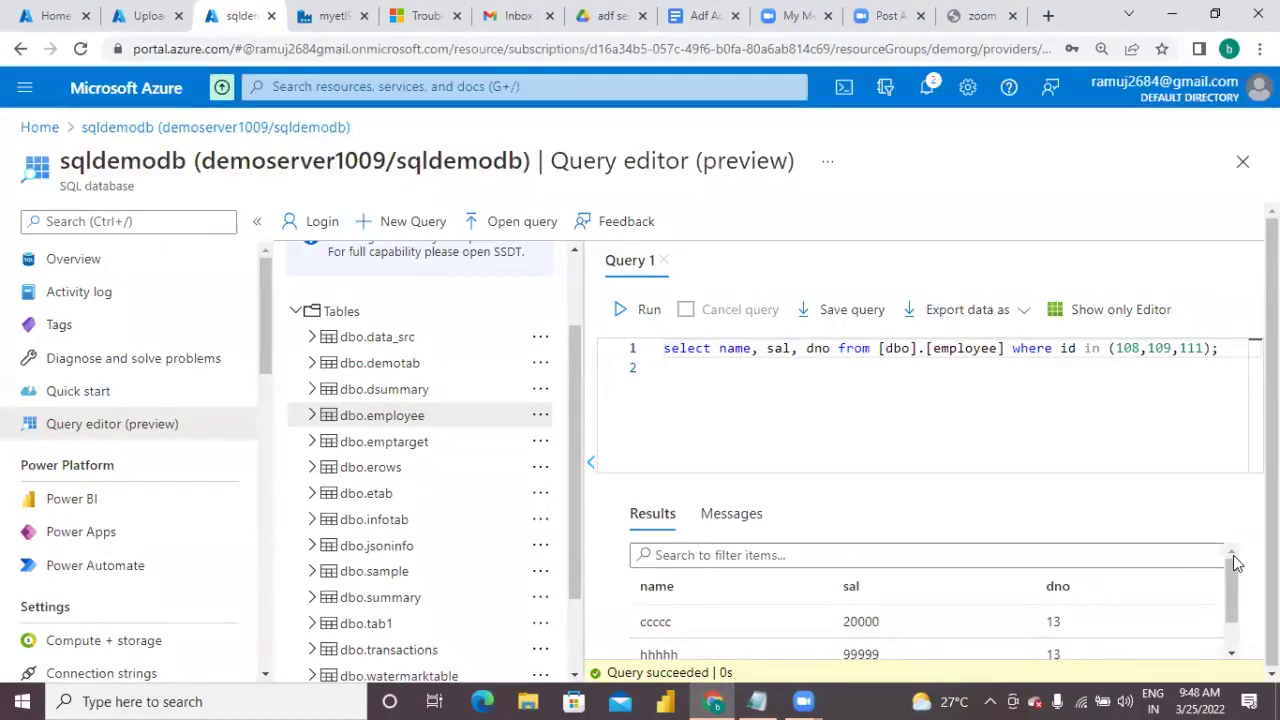
pyautogui.click(1230, 656)
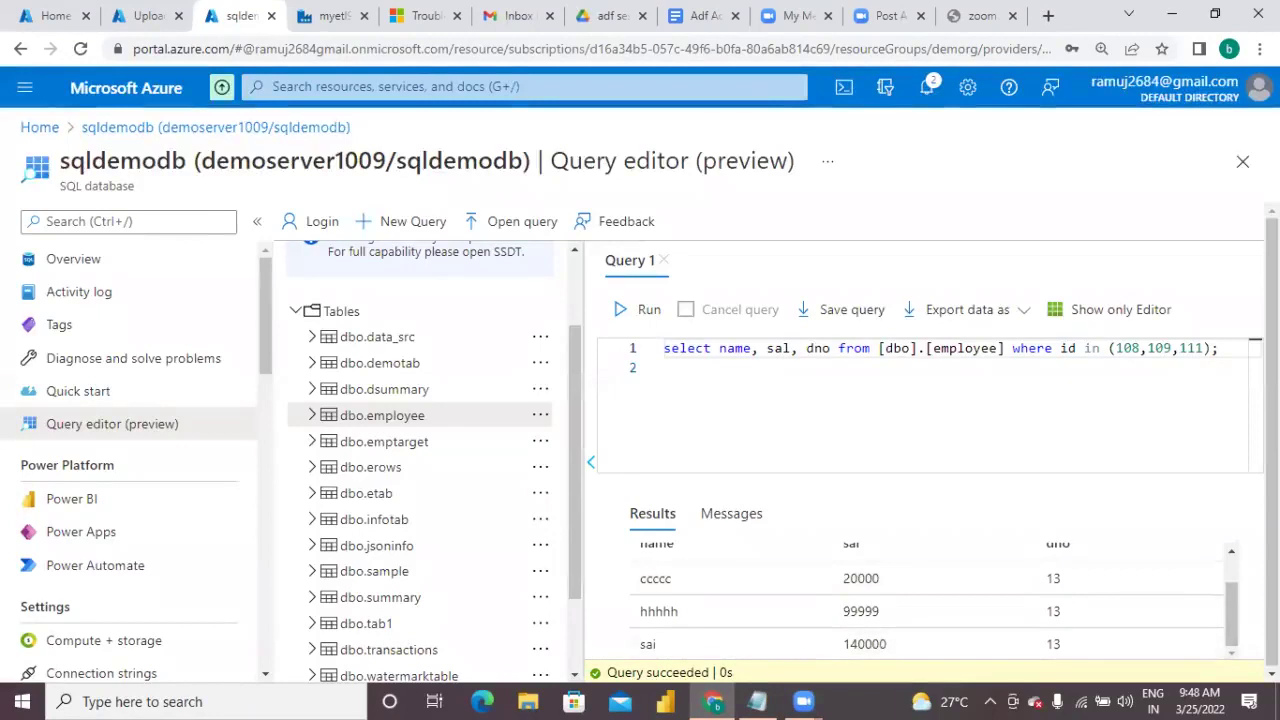
pyautogui.click(1008, 400)
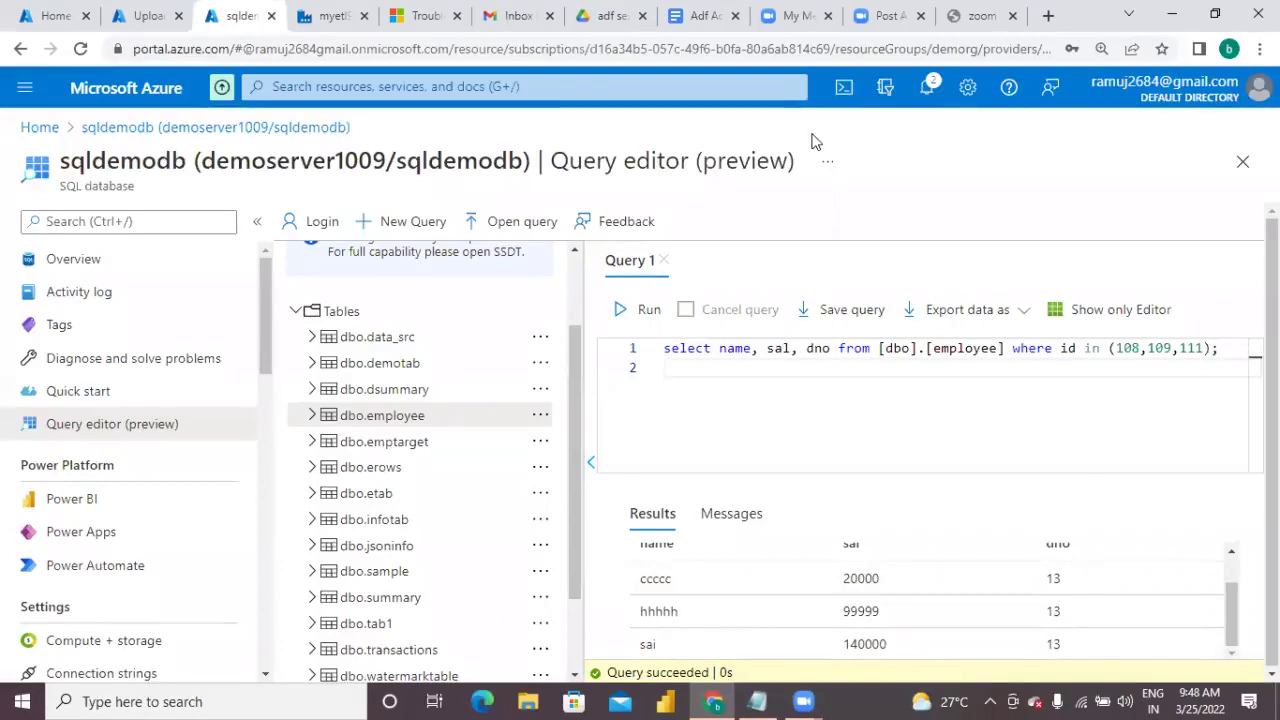
# Step: Return to the runflows pipeline in Data Factory and open updateSalDF from Data flow1's settings
pyautogui.click(325, 15)
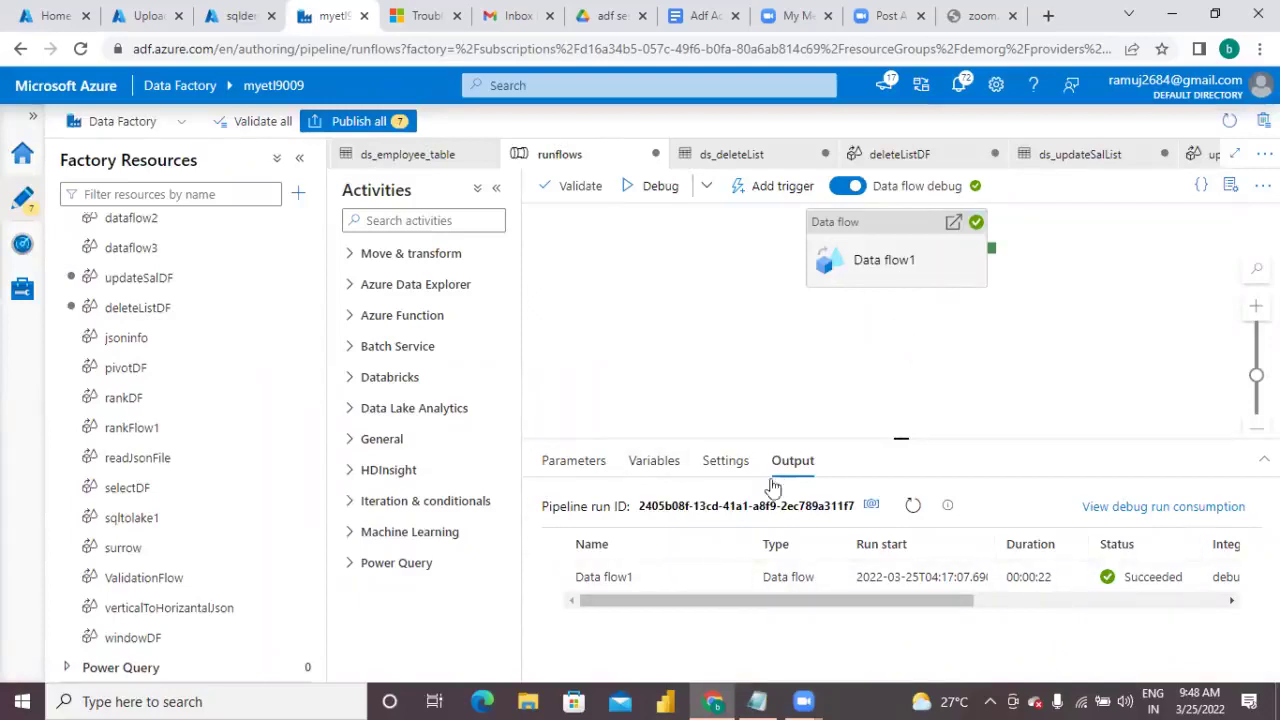
pyautogui.click(921, 228)
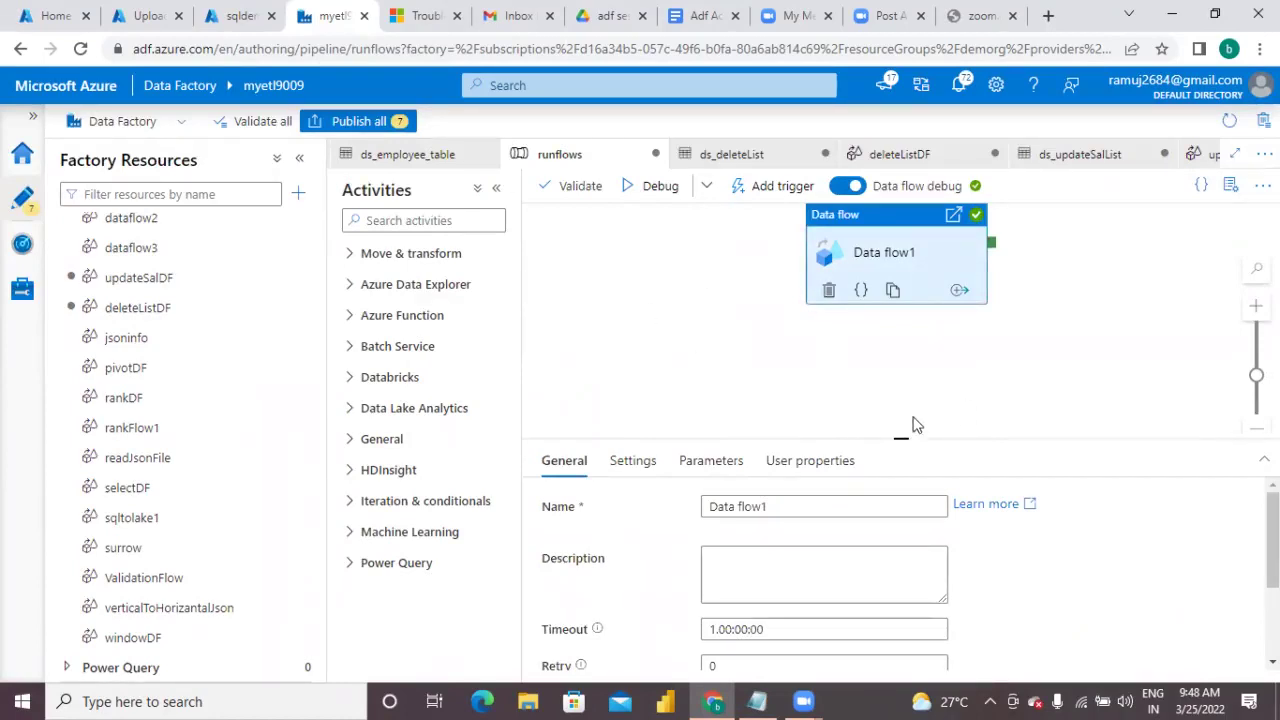
pyautogui.click(640, 458)
pyautogui.click(998, 506)
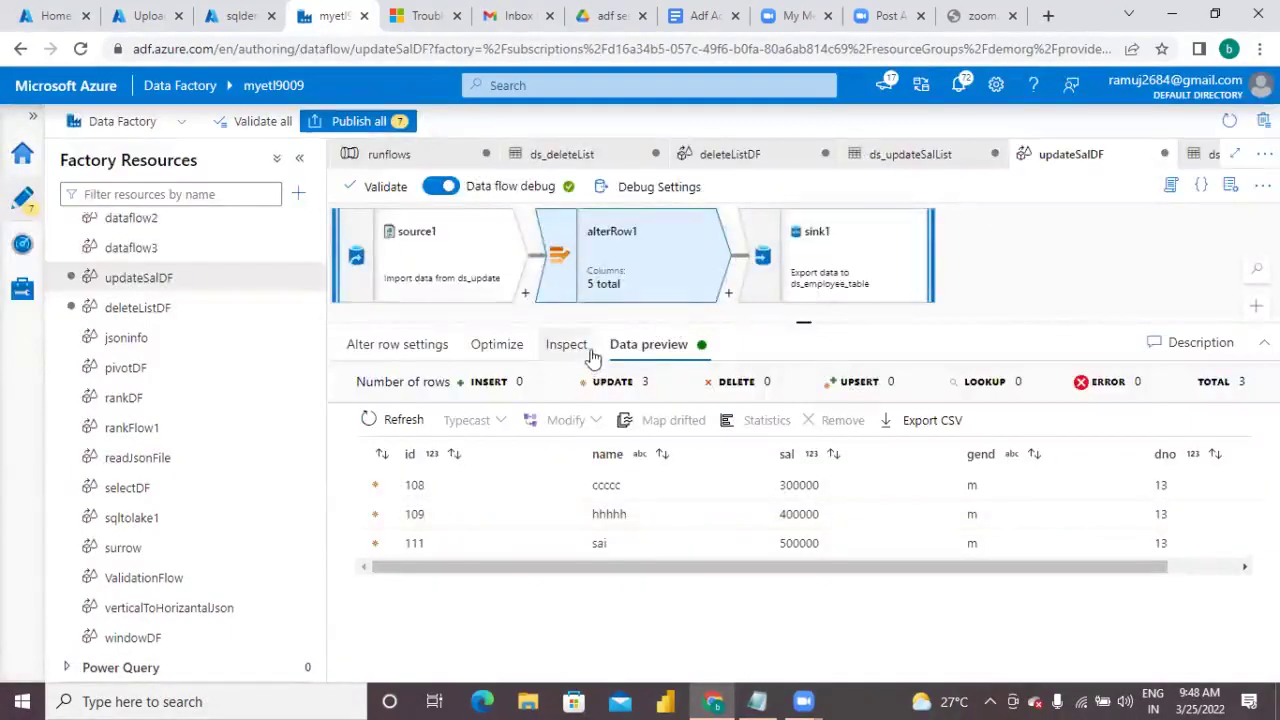
# Step: Set sink1's update method to Allow update only, with Allow insert cleared, and check alterRow1's data preview and alter row condition
pyautogui.click(846, 250)
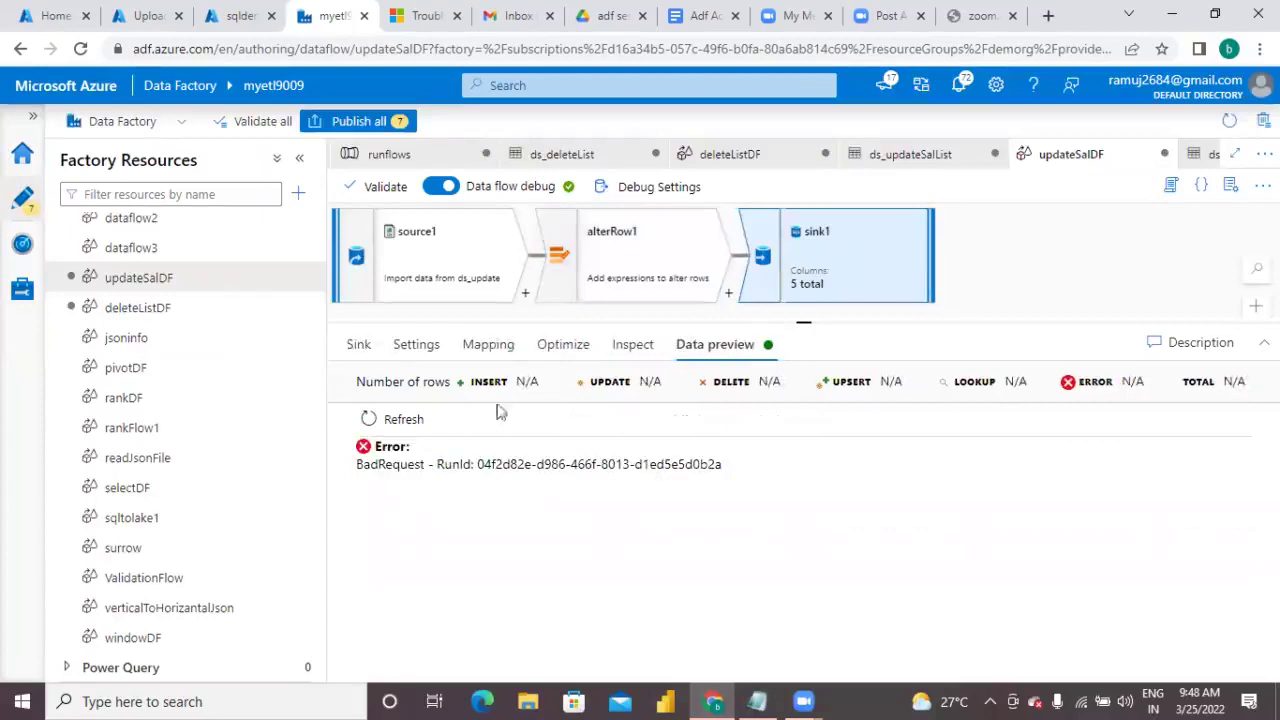
pyautogui.click(417, 344)
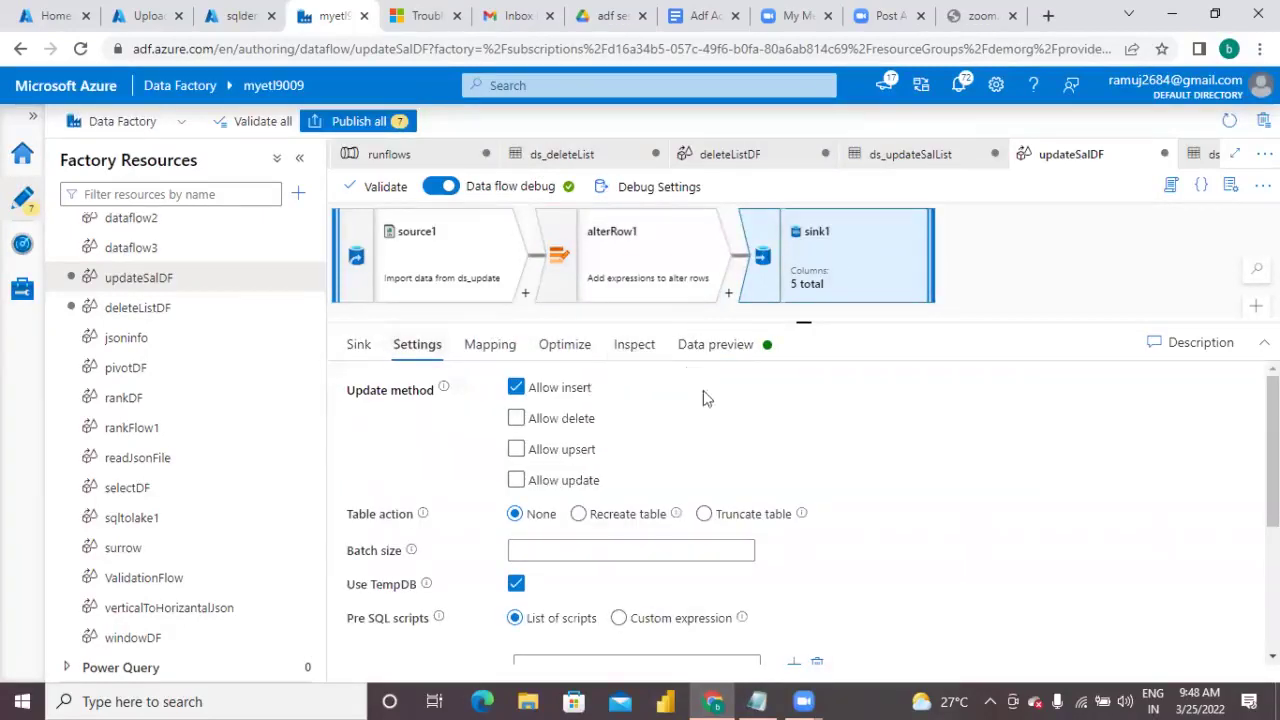
pyautogui.click(516, 387)
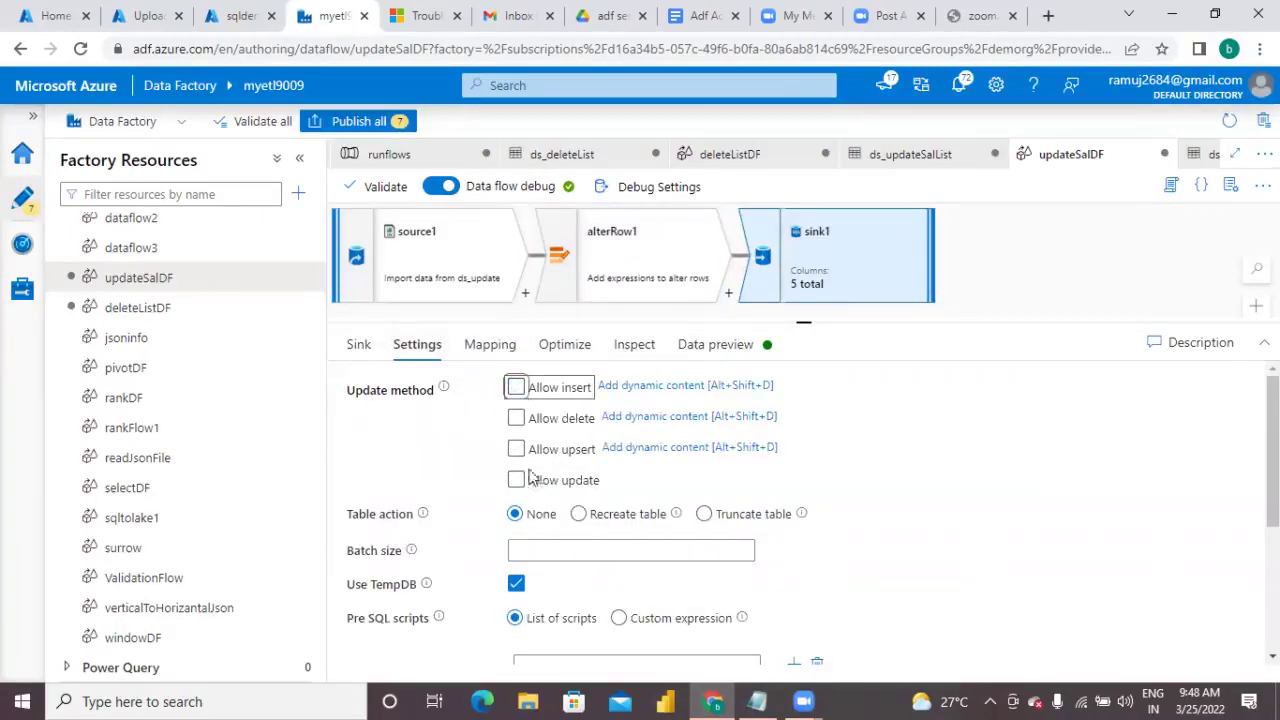
pyautogui.click(518, 480)
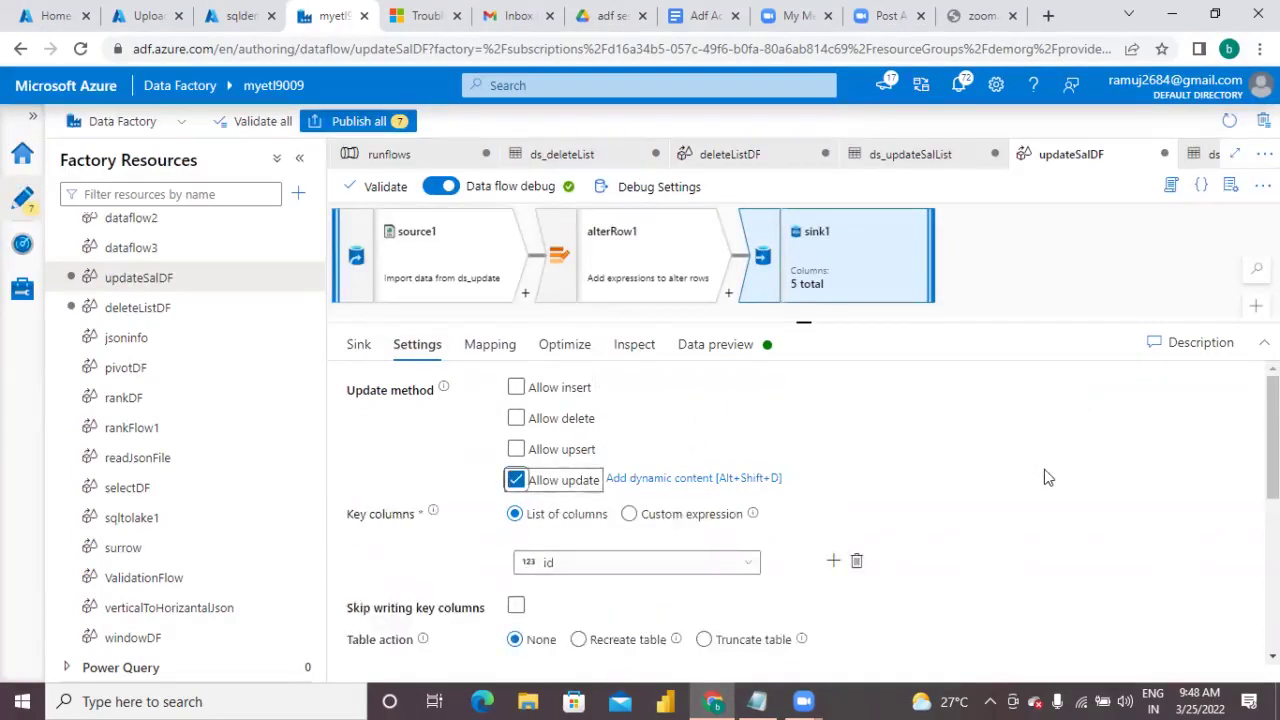
pyautogui.click(645, 274)
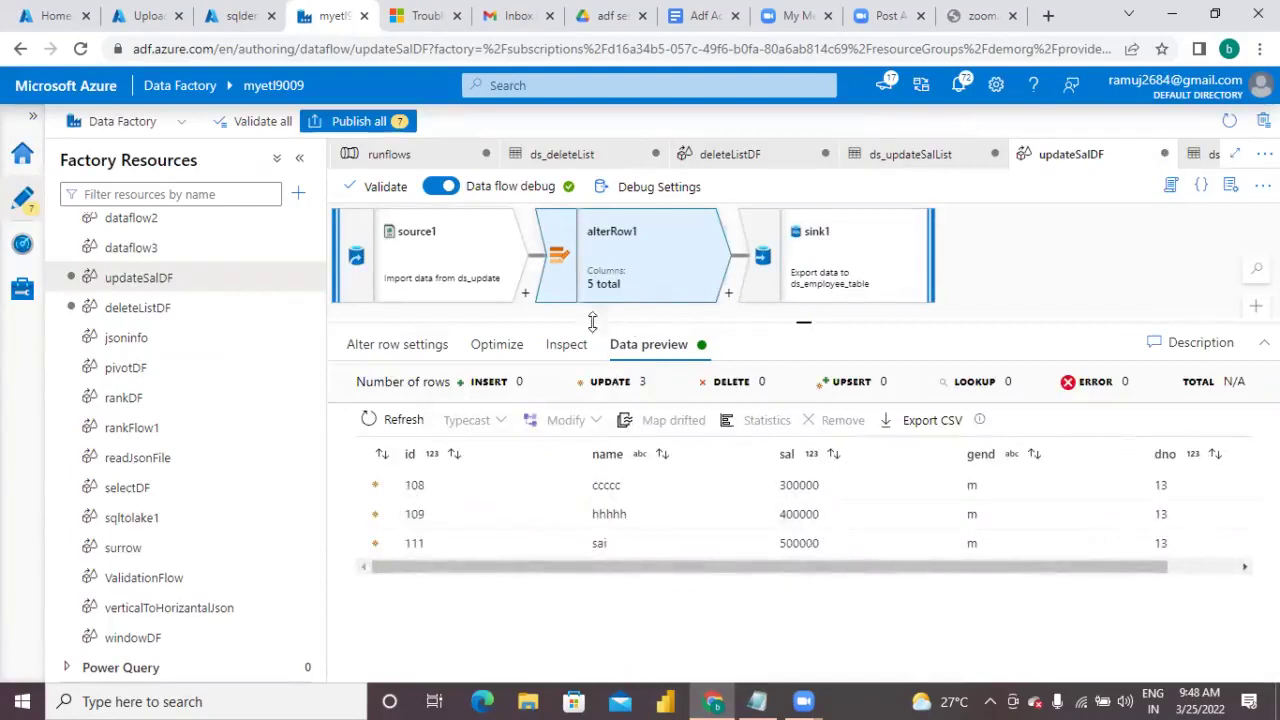
pyautogui.click(428, 343)
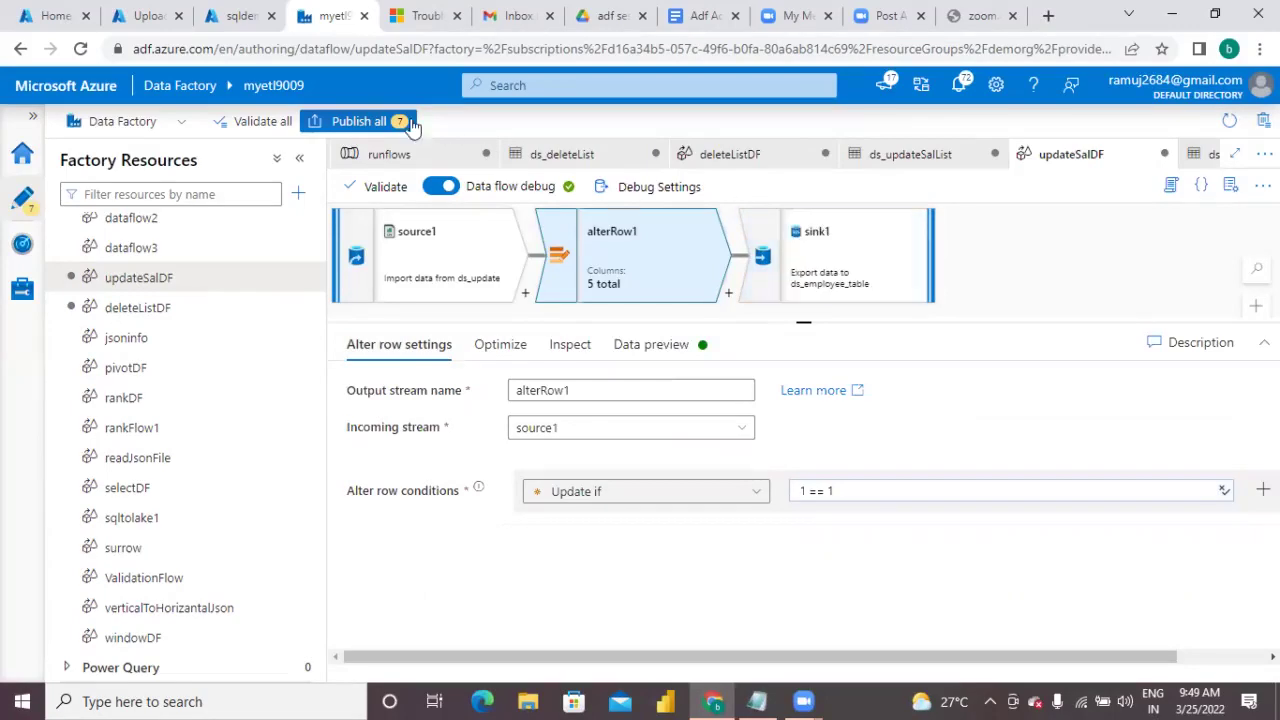
pyautogui.click(1050, 233)
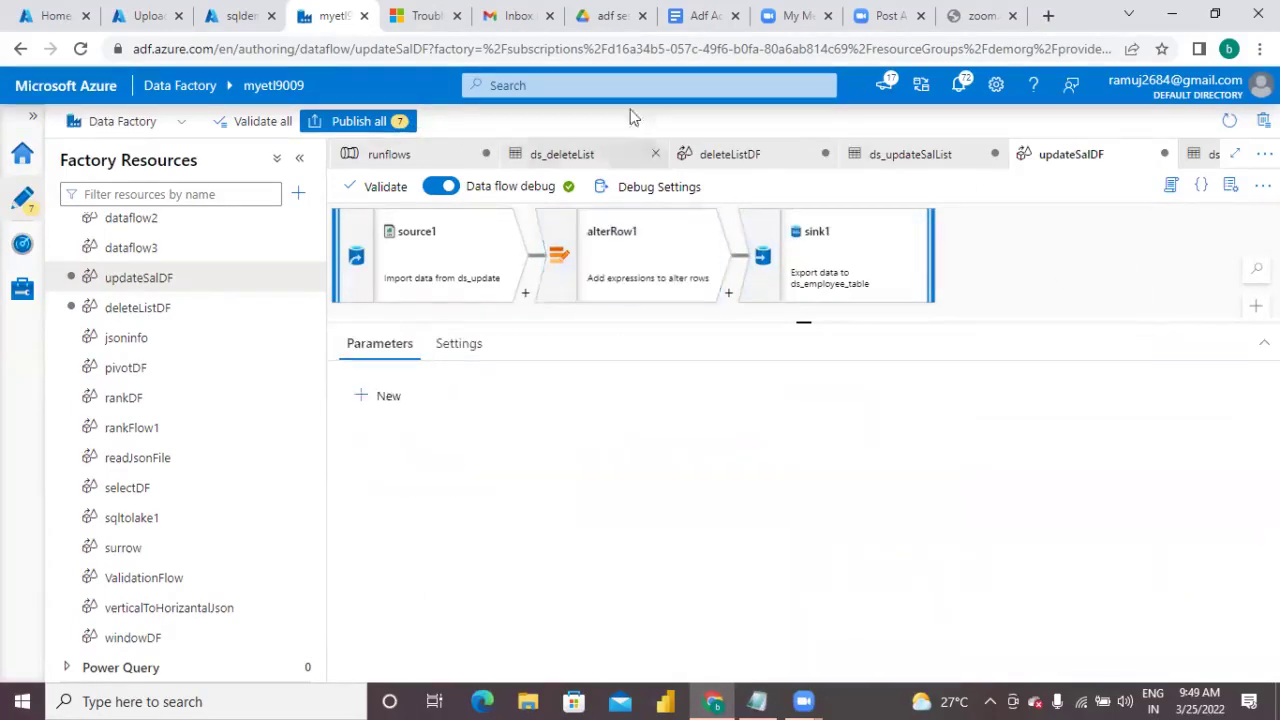
# Step: Debug the runflows pipeline again with the changed sink1 update method
pyautogui.click(414, 160)
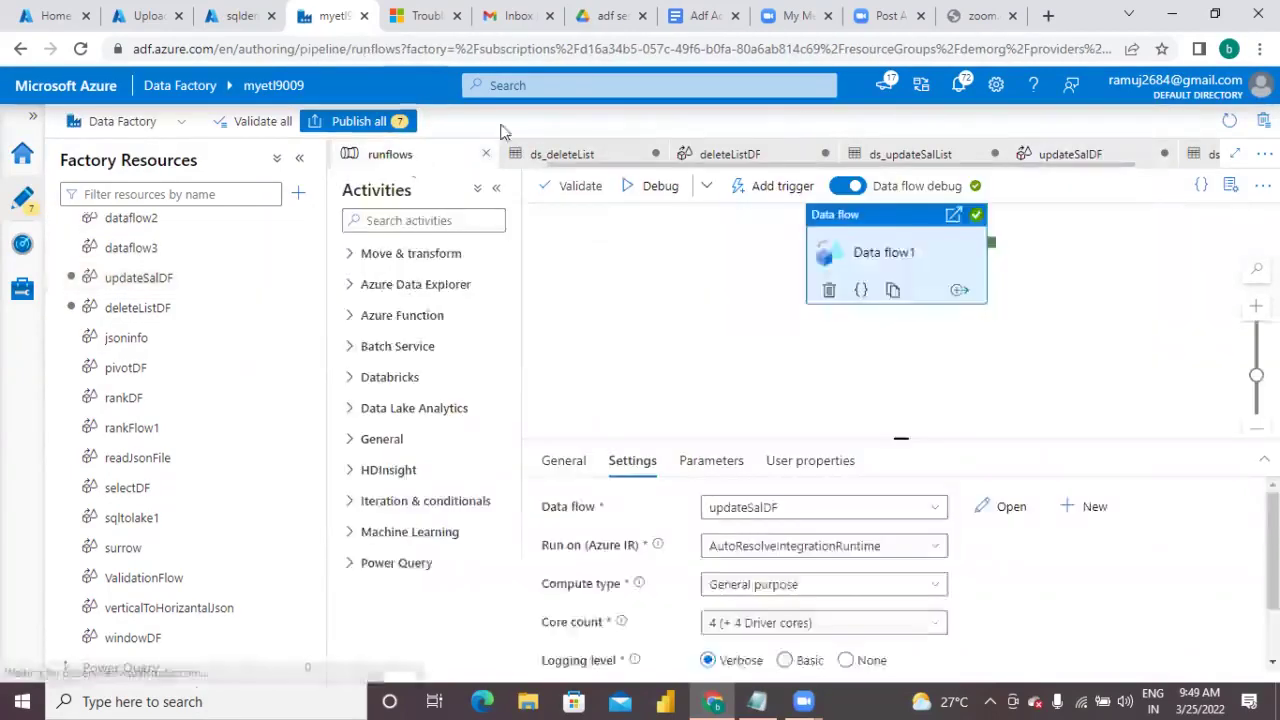
pyautogui.click(657, 186)
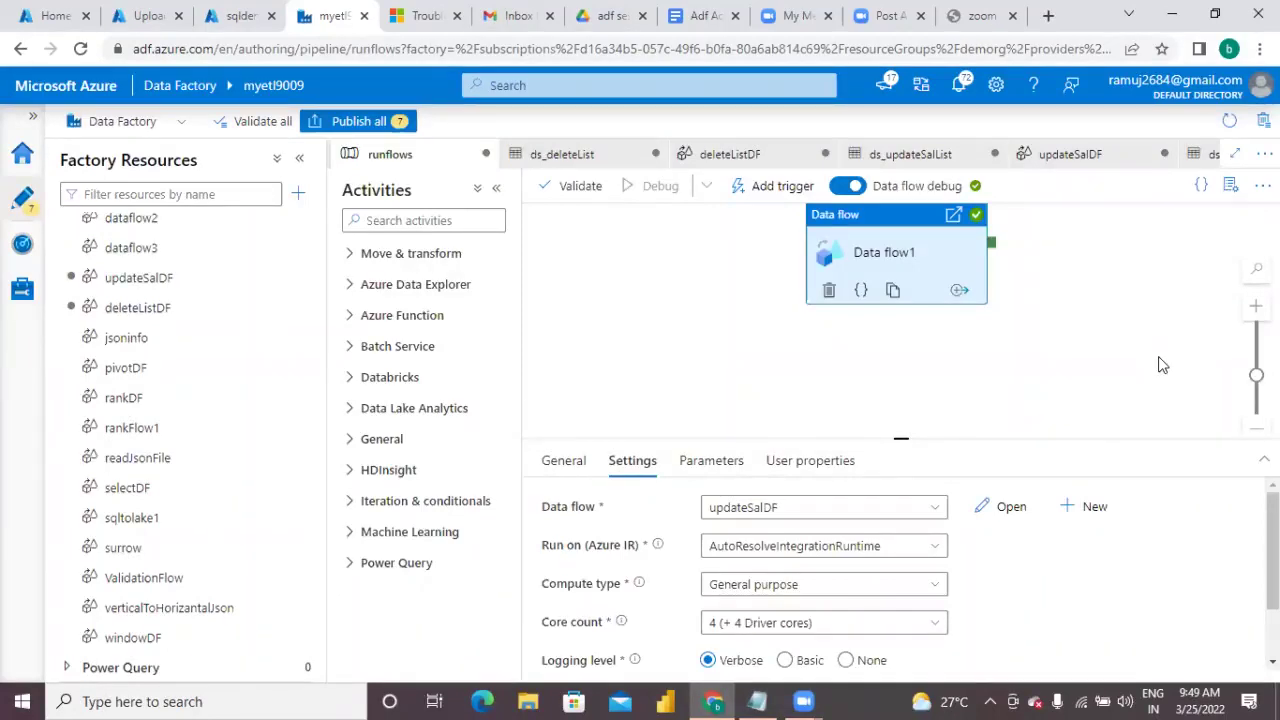
pyautogui.click(992, 382)
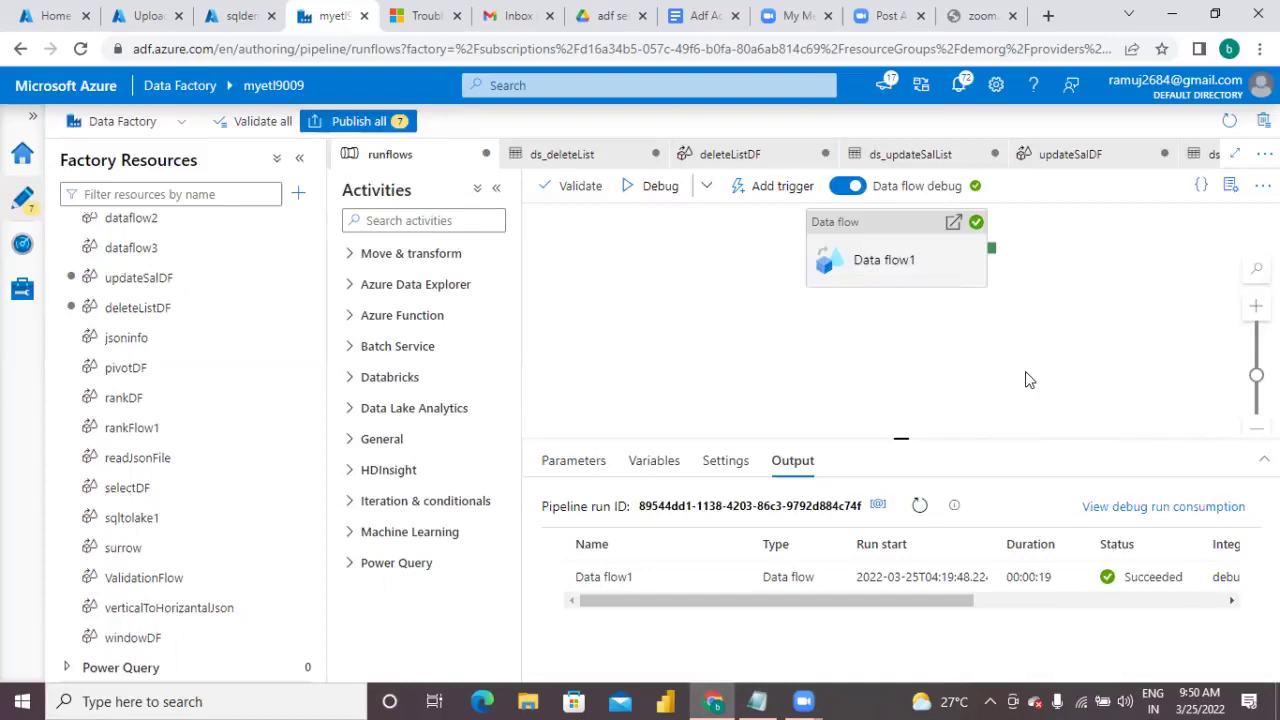
# Step: Rerun the employee select query in the sqldemodb query editor and check the salaries of employees 108, 109 and 111
pyautogui.click(240, 15)
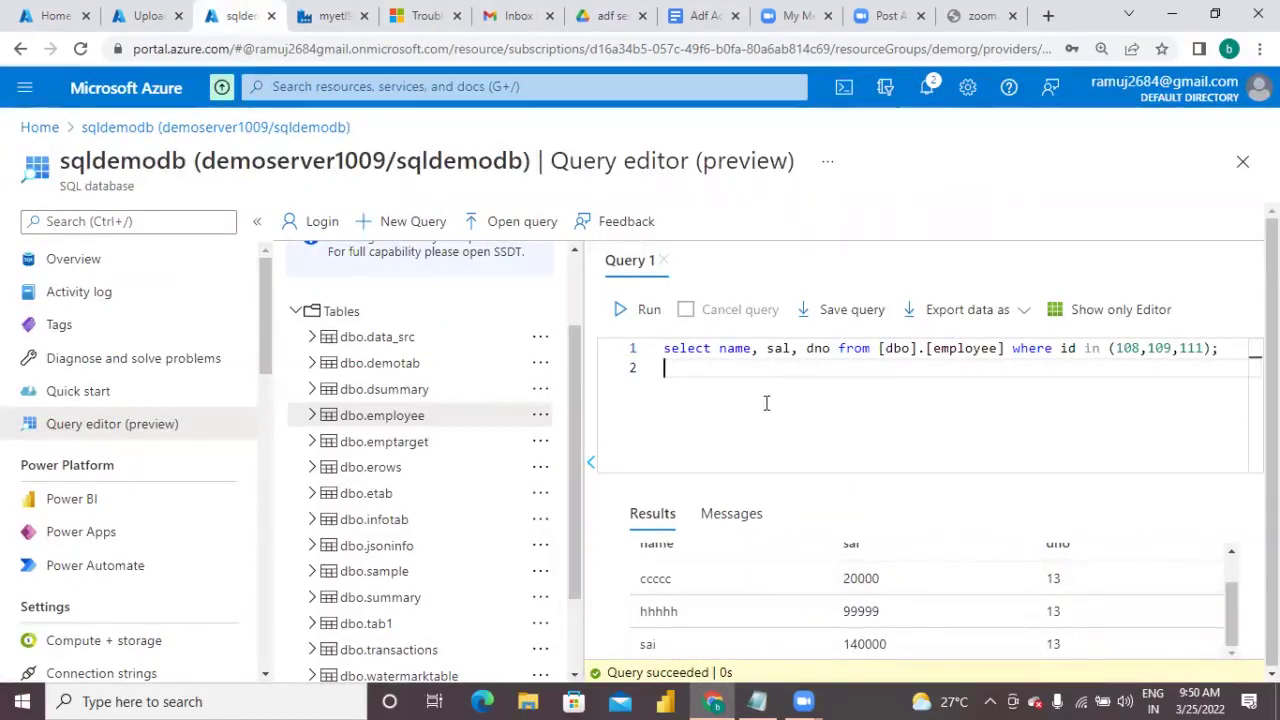
pyautogui.hotkey('ctrl', 'a')
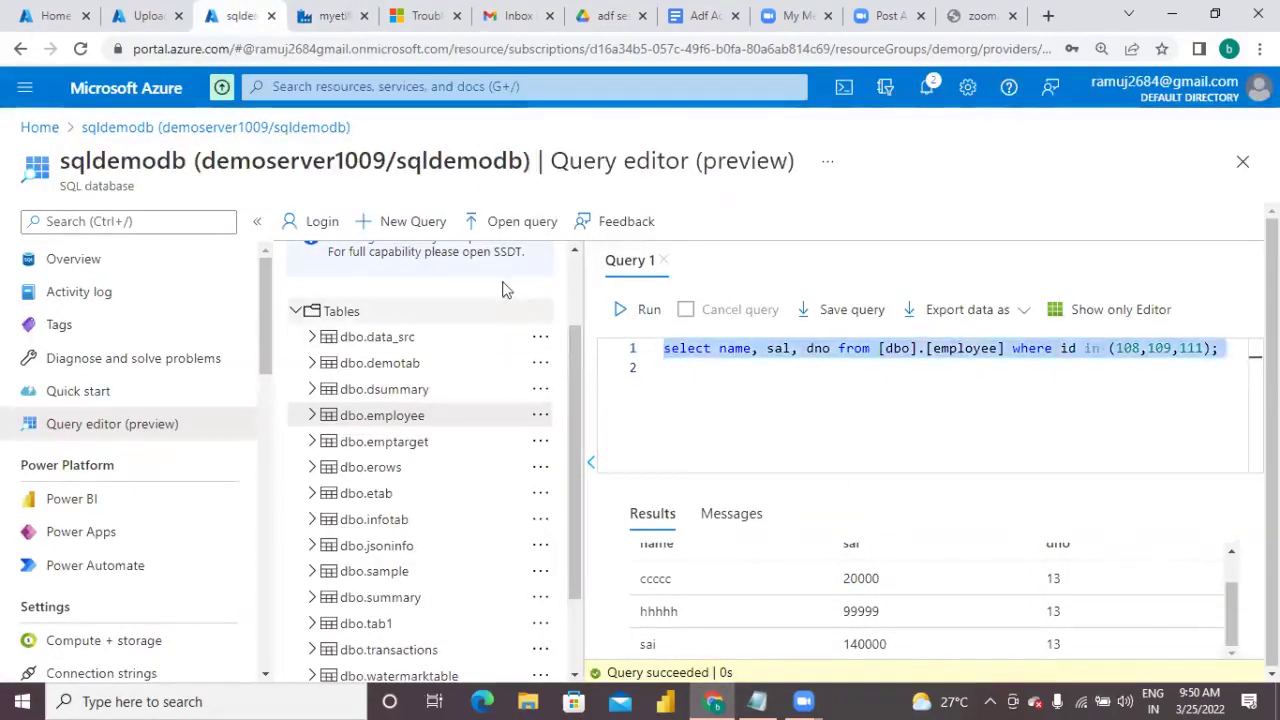
pyautogui.click(640, 312)
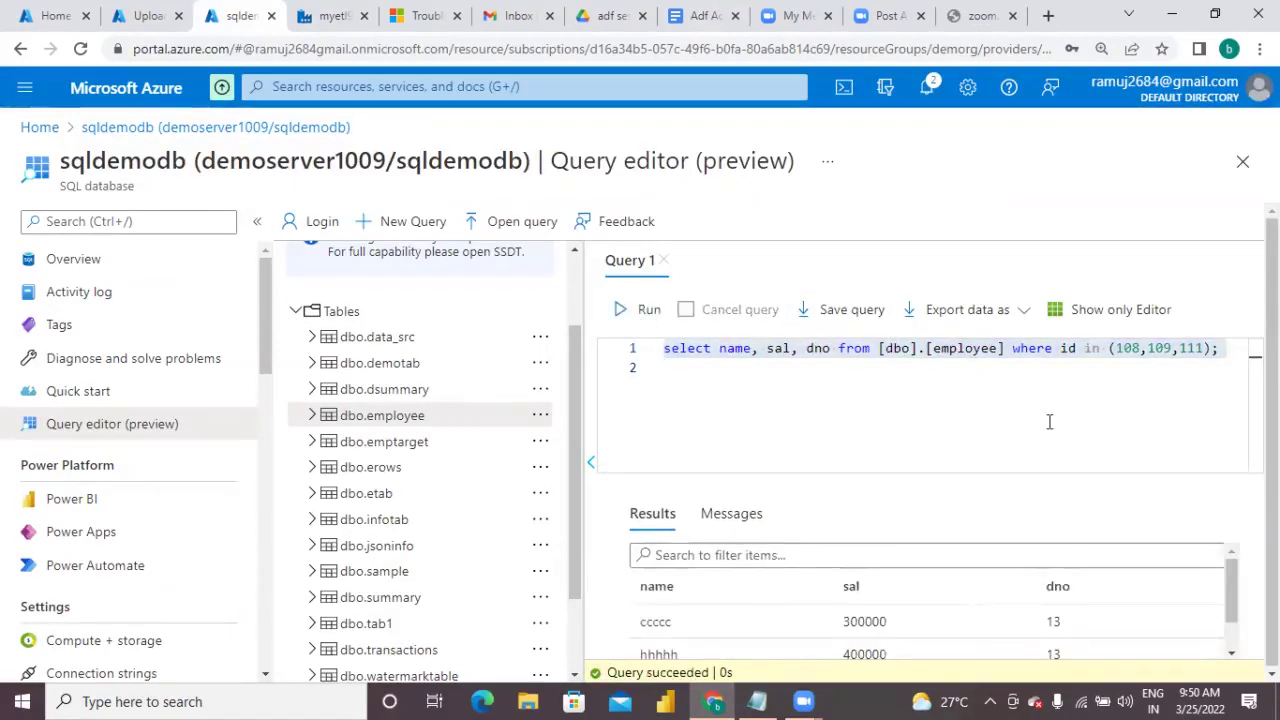
pyautogui.click(1232, 653)
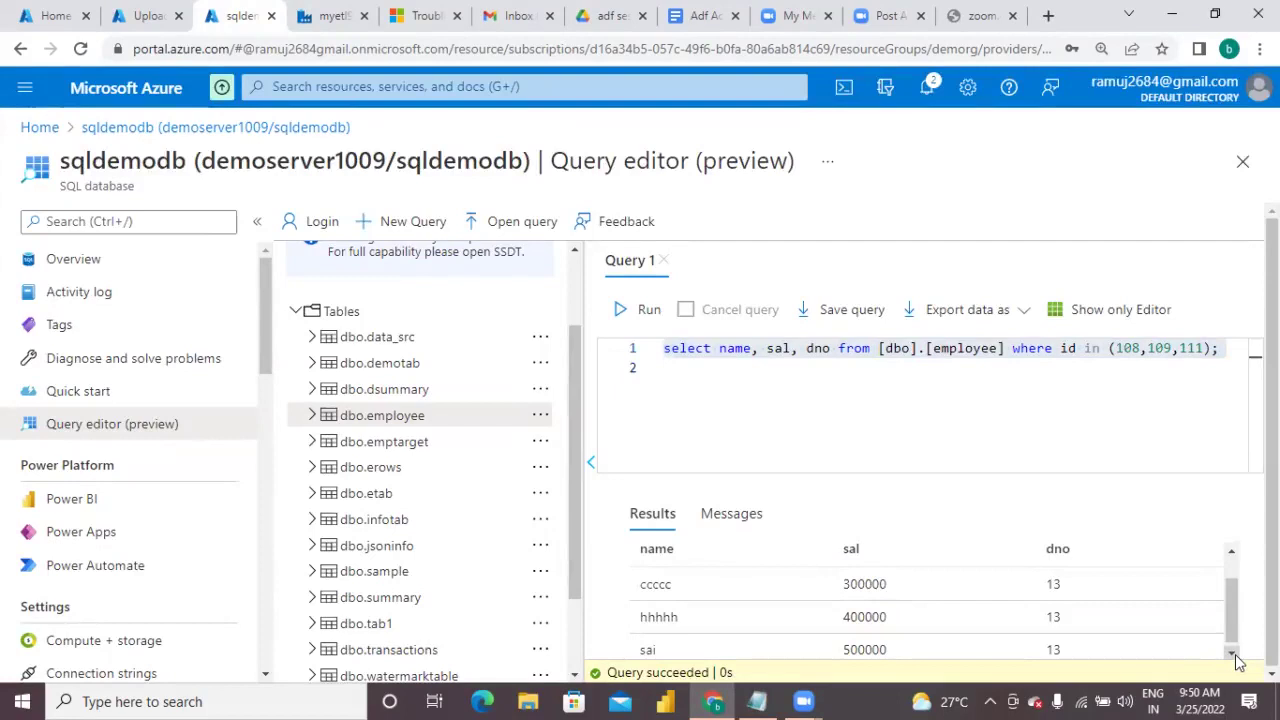
# Step: Switch to the adf session 64 folder in Google Drive, look over the adf64 and adf65 alterrow videos, and dismiss the uploads notice
pyautogui.click(1006, 424)
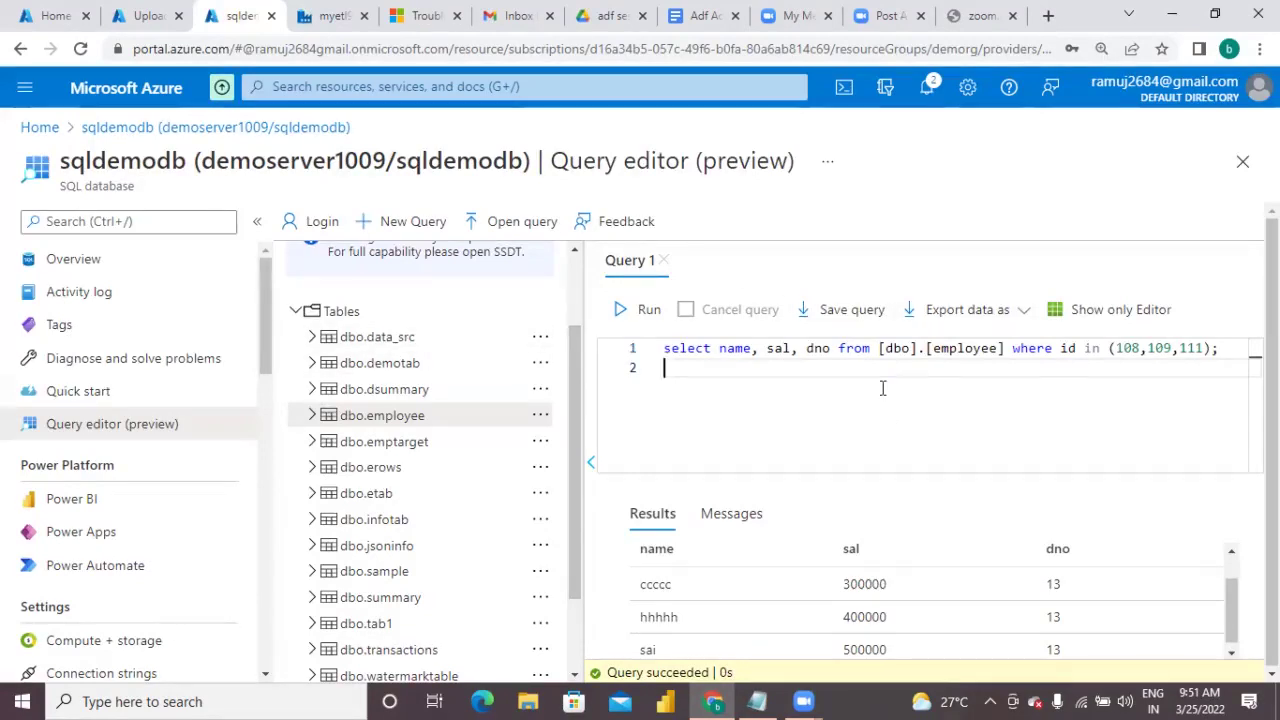
pyautogui.click(612, 15)
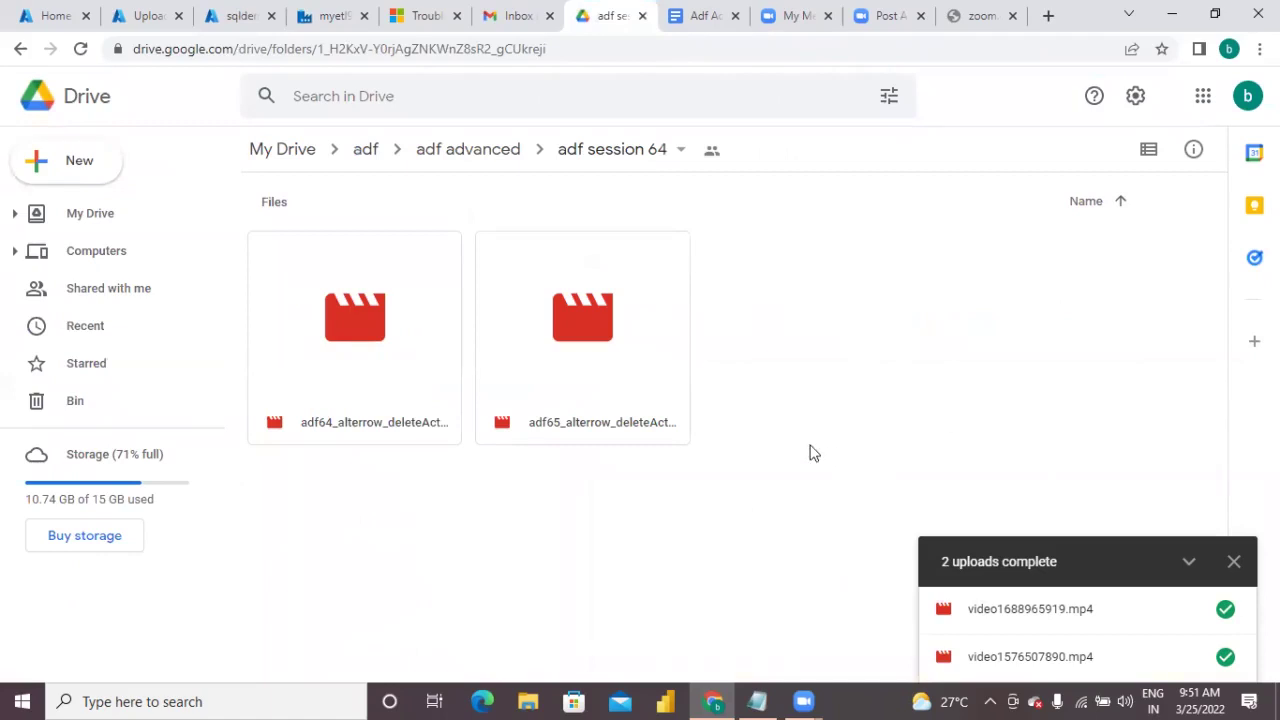
pyautogui.click(332, 430)
pyautogui.click(588, 428)
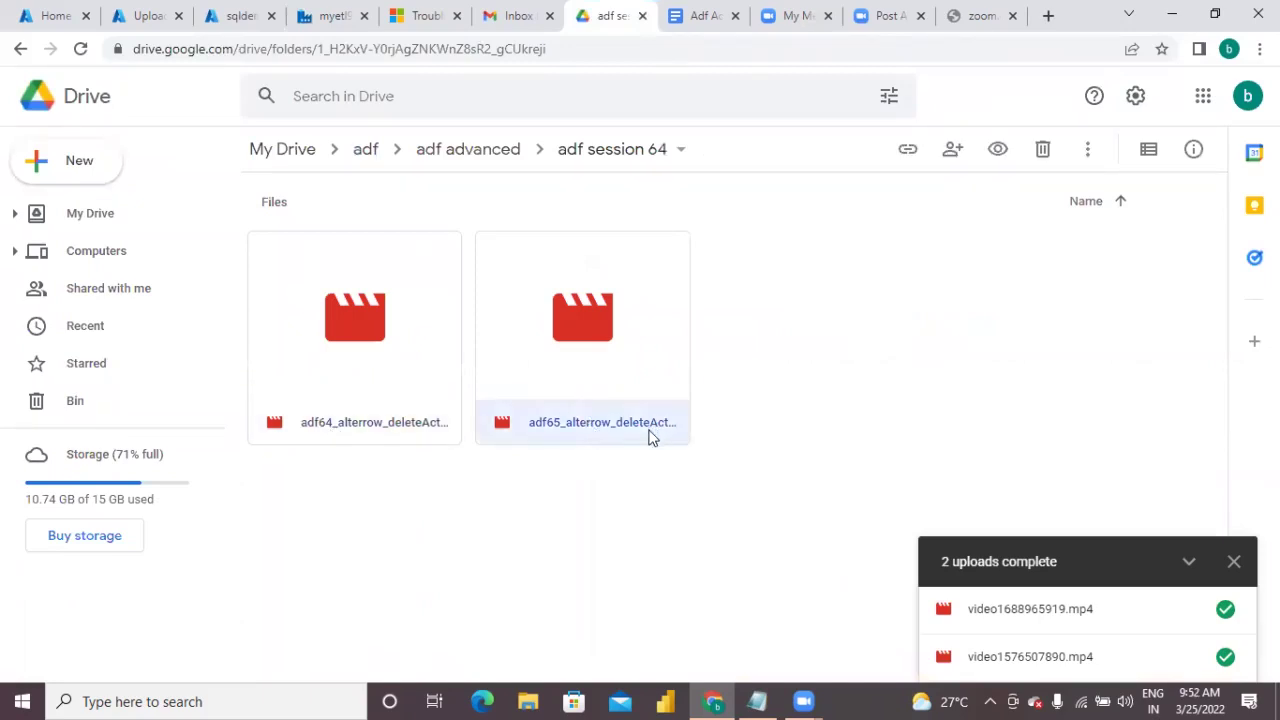
pyautogui.click(941, 447)
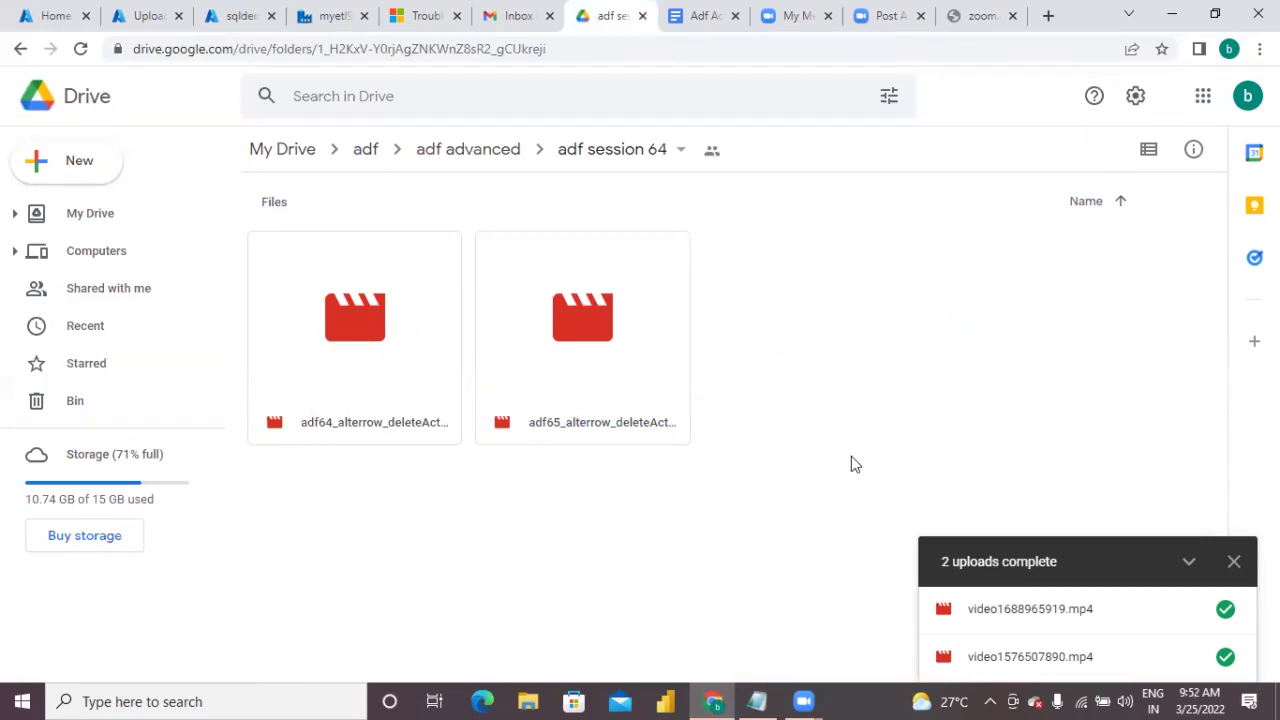
pyautogui.click(356, 357)
pyautogui.click(595, 393)
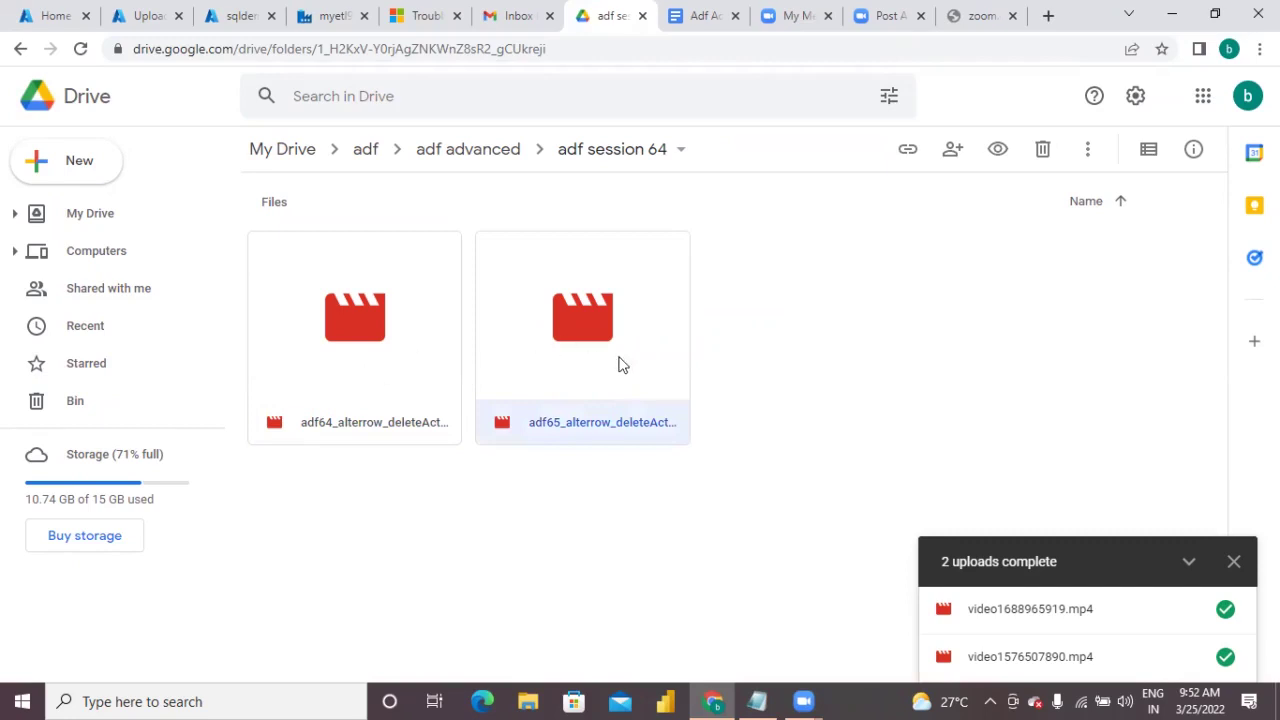
pyautogui.click(1013, 356)
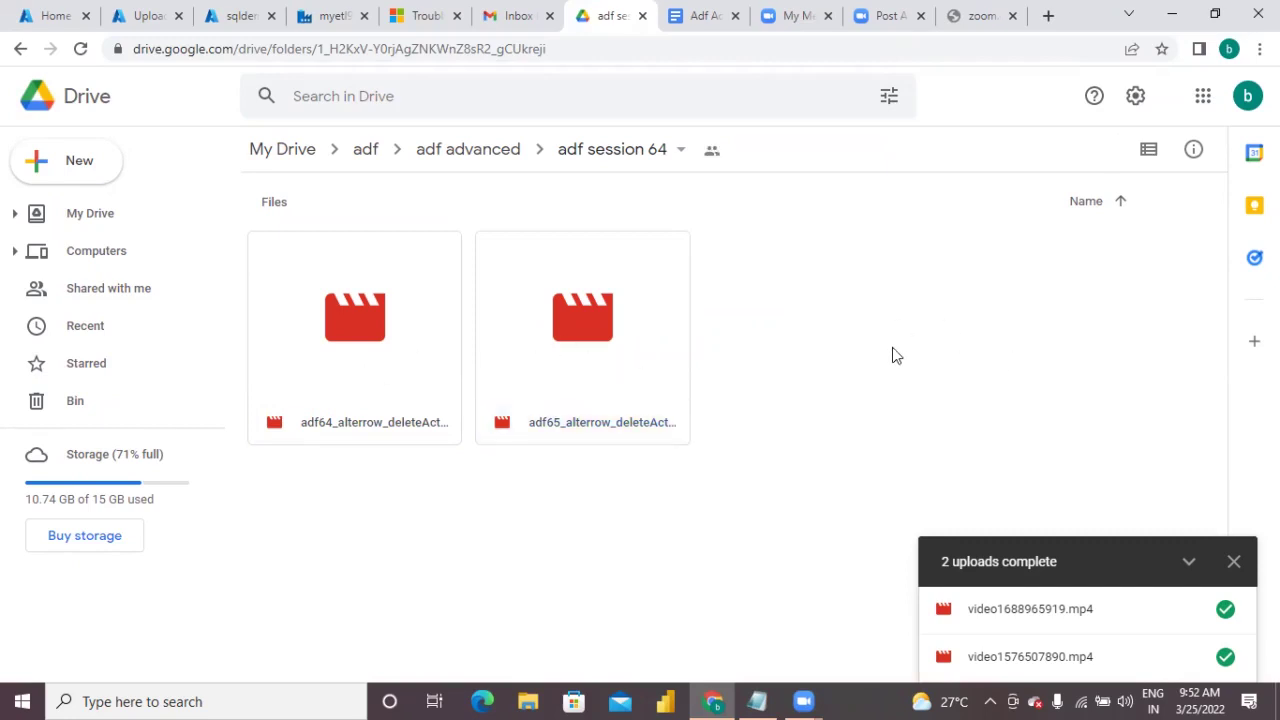
pyautogui.click(1234, 561)
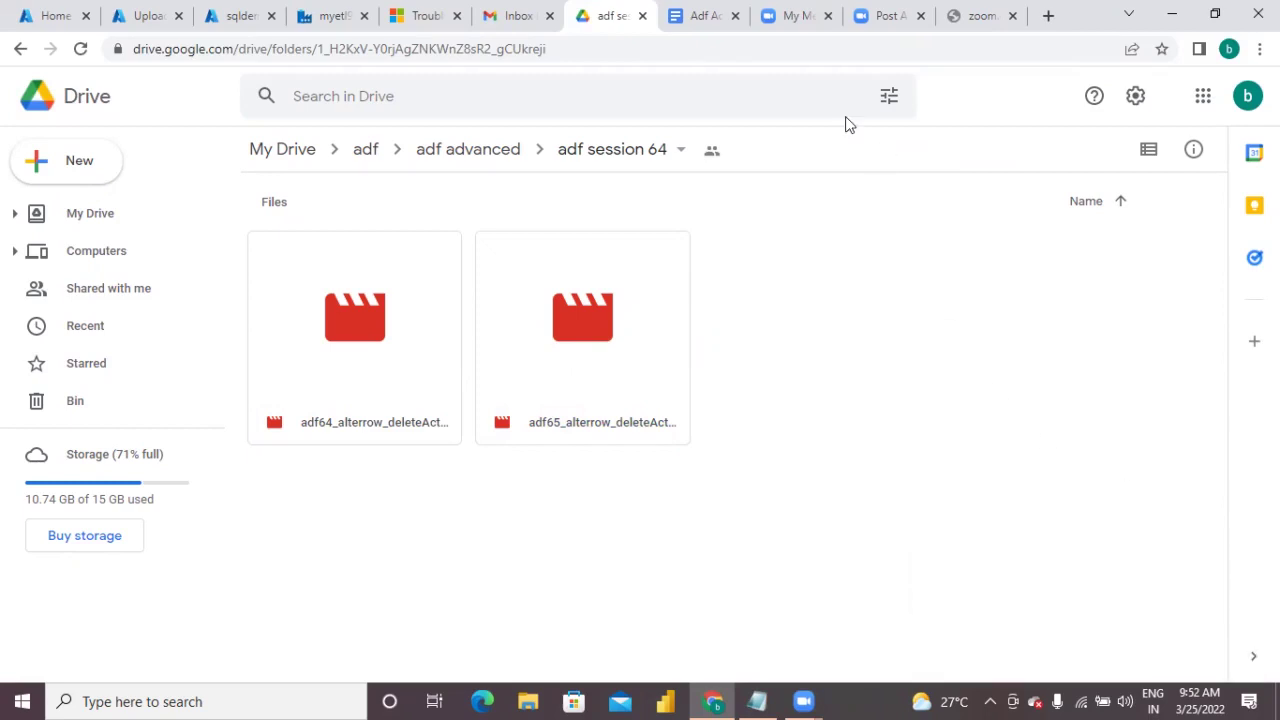